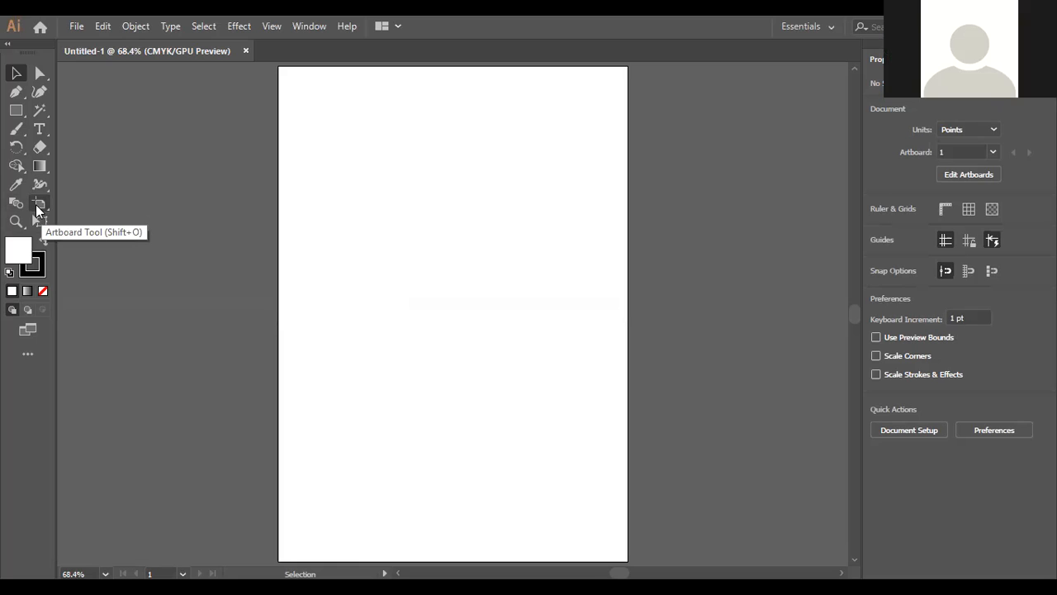
Duplicate the A4 artboard beside the original with the Artboard tool
key(ctrl+minus)
key(ctrl+minus)
click(36, 205)
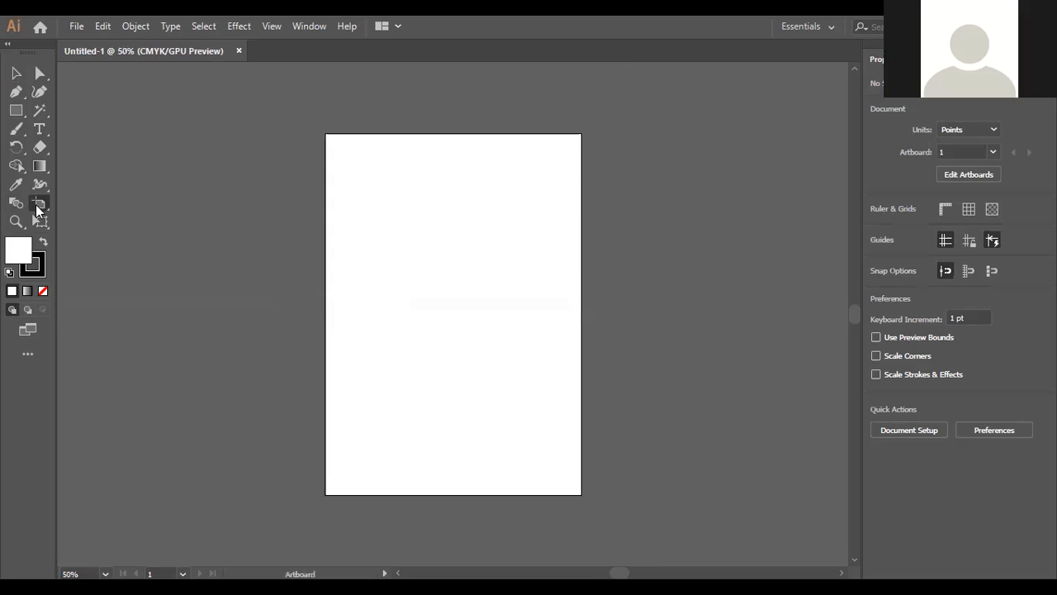
scroll(396, 268, down, 2)
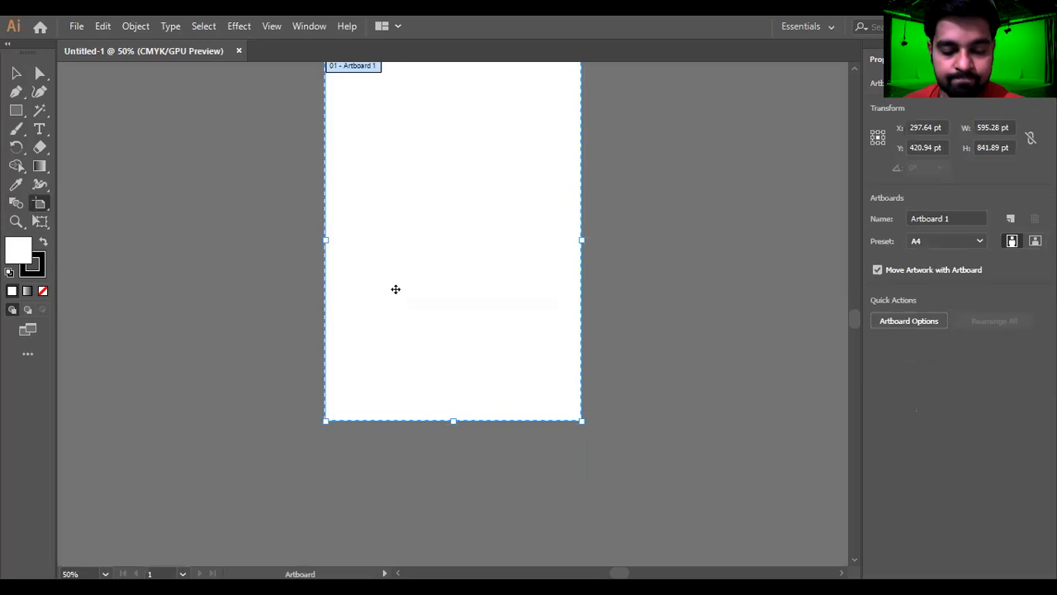
scroll(389, 288, up, 1)
drag(385, 288, 675, 281)
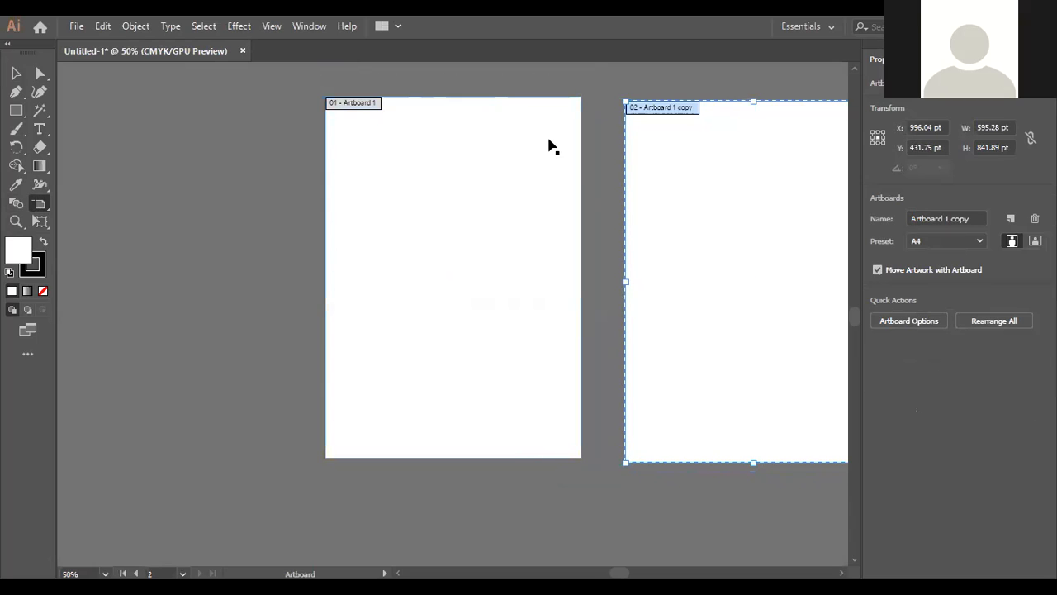
Switch to the Perspective Selection tool briefly and make the Slice tool the active tool
click(22, 223)
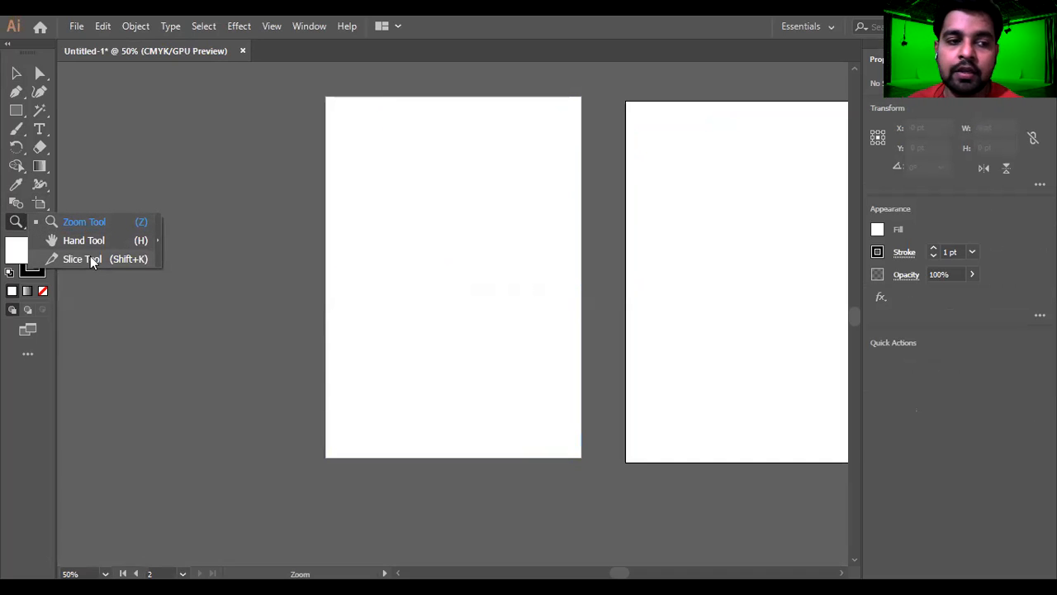
click(90, 258)
click(34, 217)
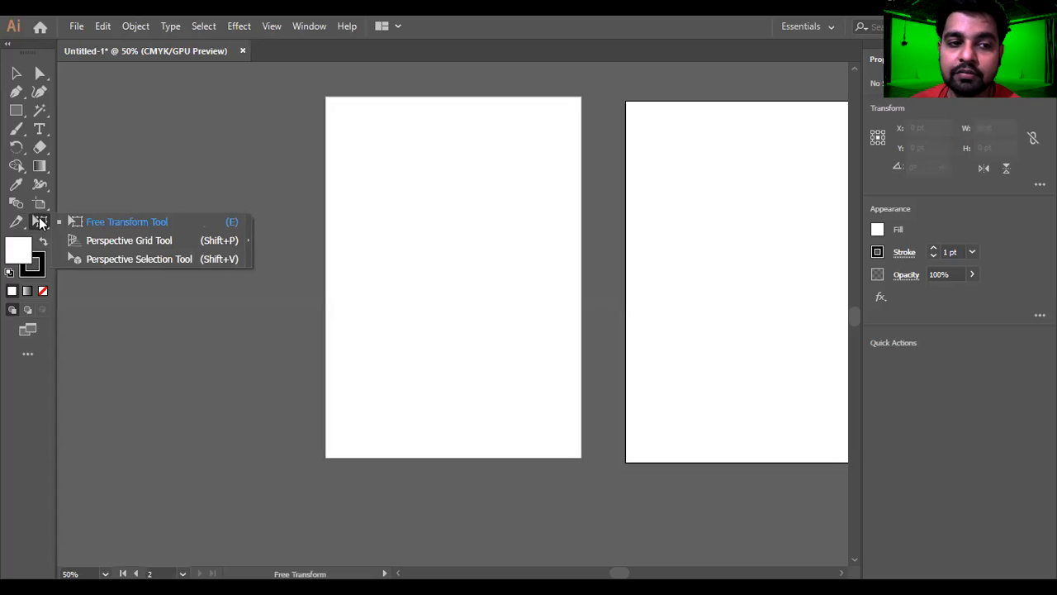
click(140, 258)
click(20, 223)
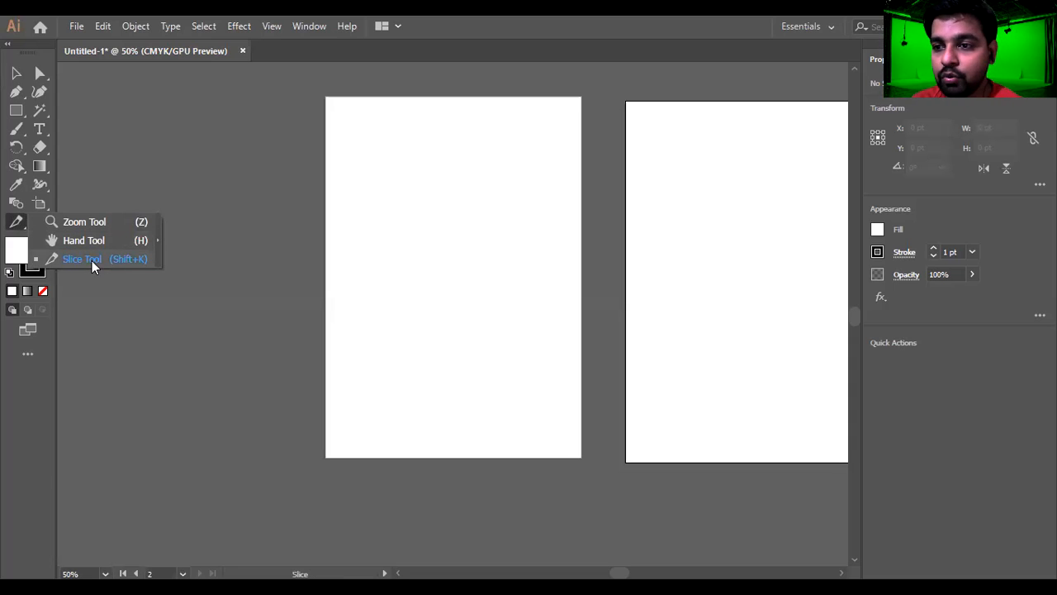
click(90, 260)
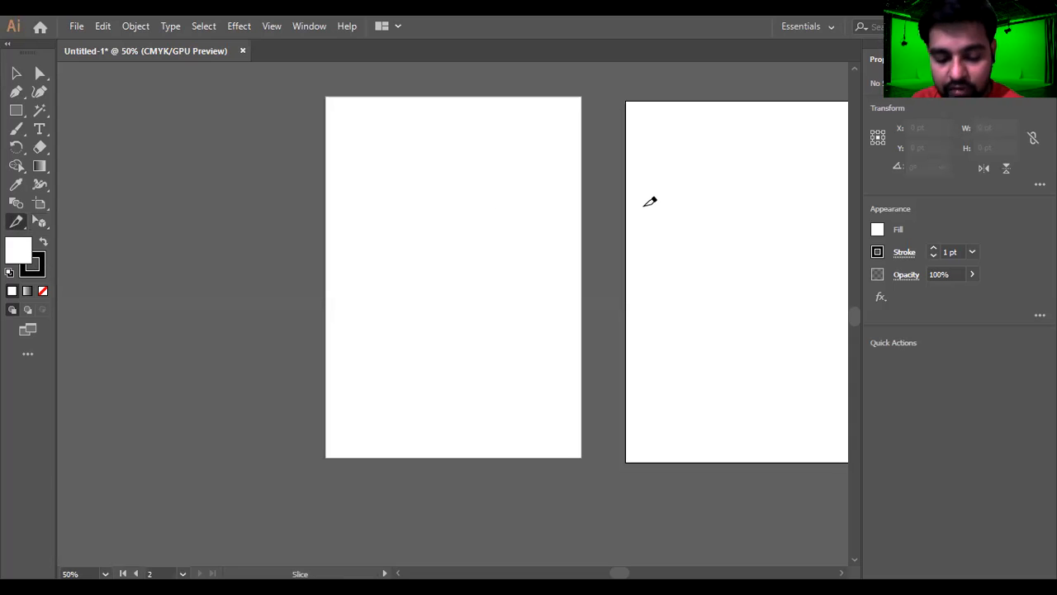
Delete the duplicated artboard and leave artboard editing
key(shift+o)
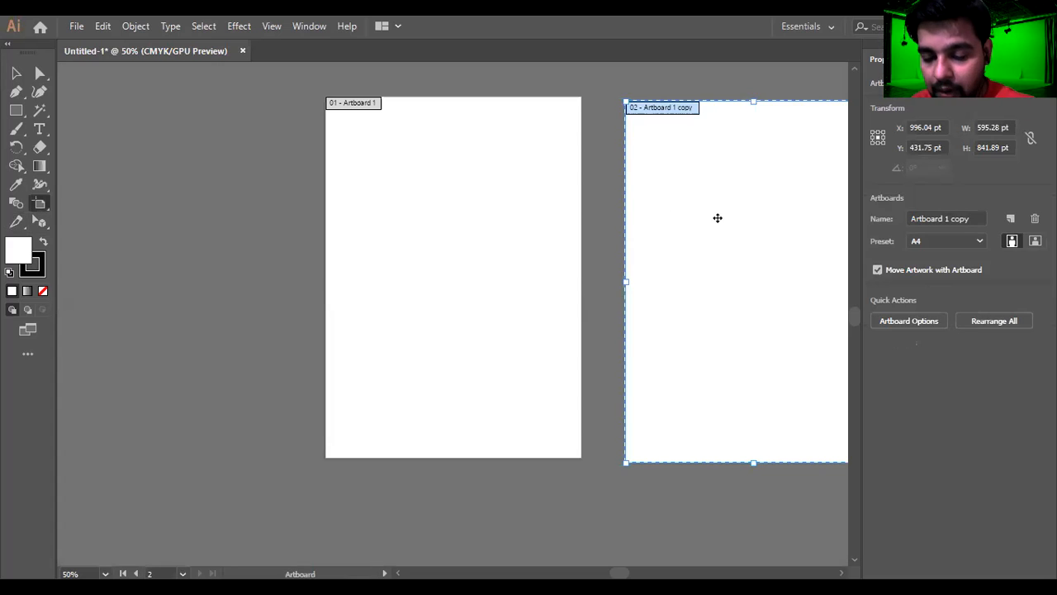
key(Delete)
click(15, 73)
Draw a rectangle about 481 × 670 pt on the artboard and swap its fill and stroke to get a black fill
click(16, 110)
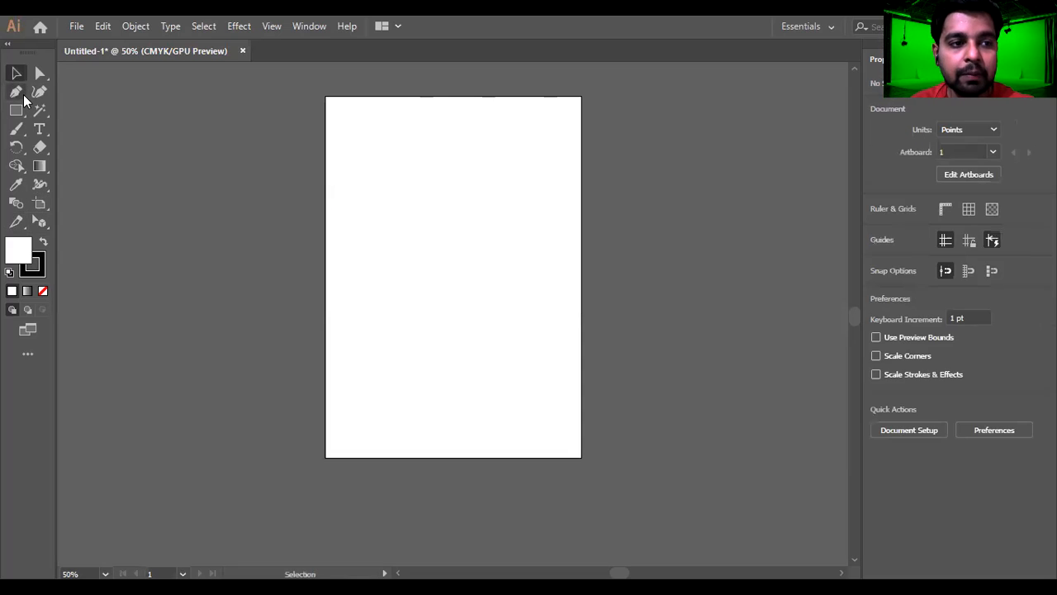
drag(349, 129, 555, 417)
key(shift+x)
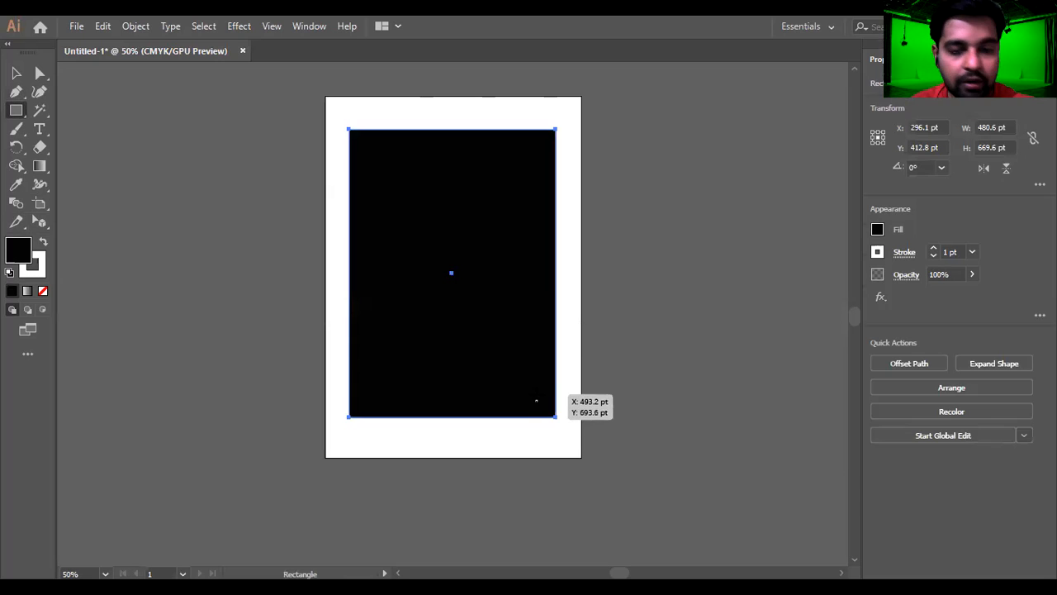
key(v)
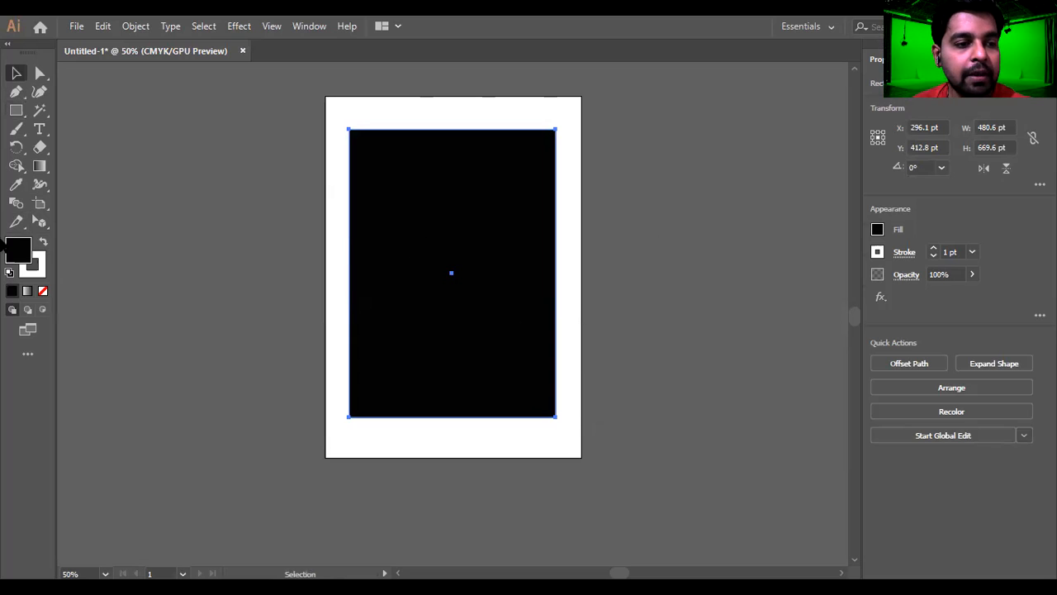
Slice the black rectangle with one full-height vertical slice and two horizontal slices, the lower one about 475 × 114 pt
click(16, 222)
drag(400, 129, 486, 422)
drag(346, 193, 554, 254)
drag(524, 339, 551, 349)
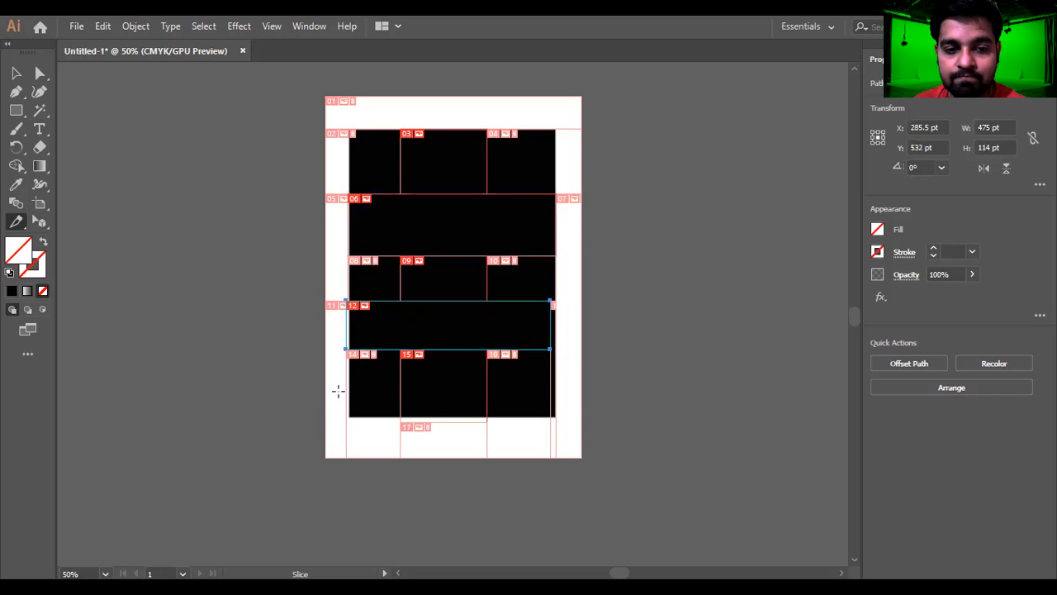
Add three narrow full-height slices about 59, 41 and 52 pt wide over the rectangle's centre, left side and right side
drag(440, 134, 464, 420)
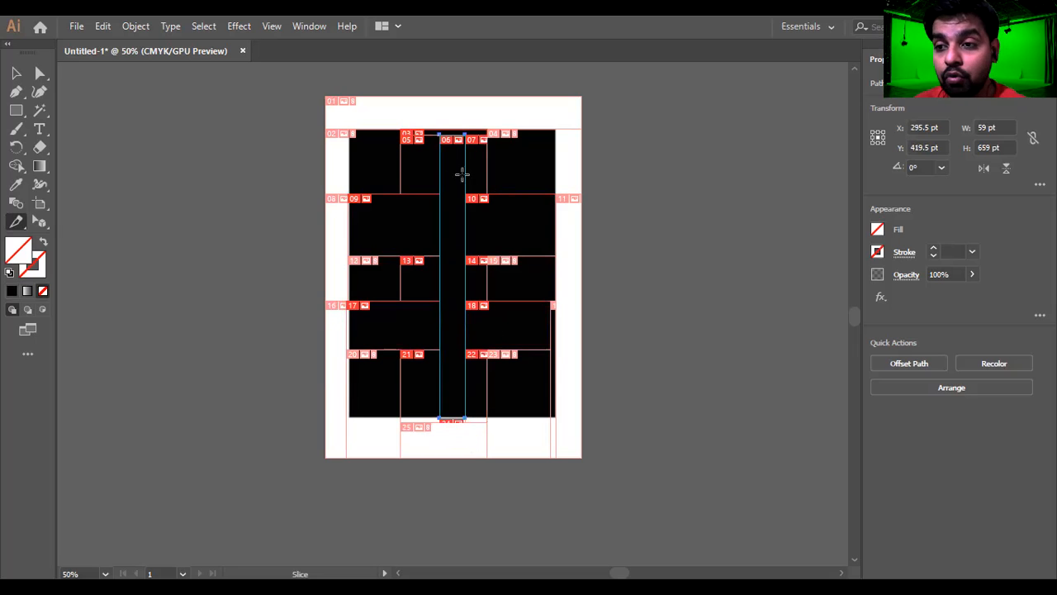
drag(365, 130, 383, 416)
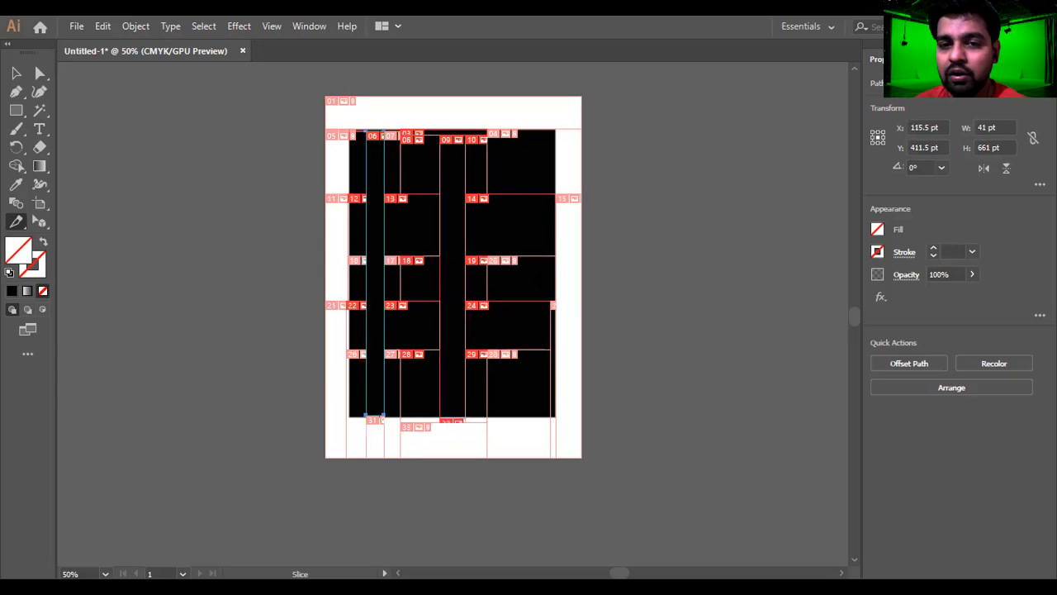
drag(512, 129, 535, 419)
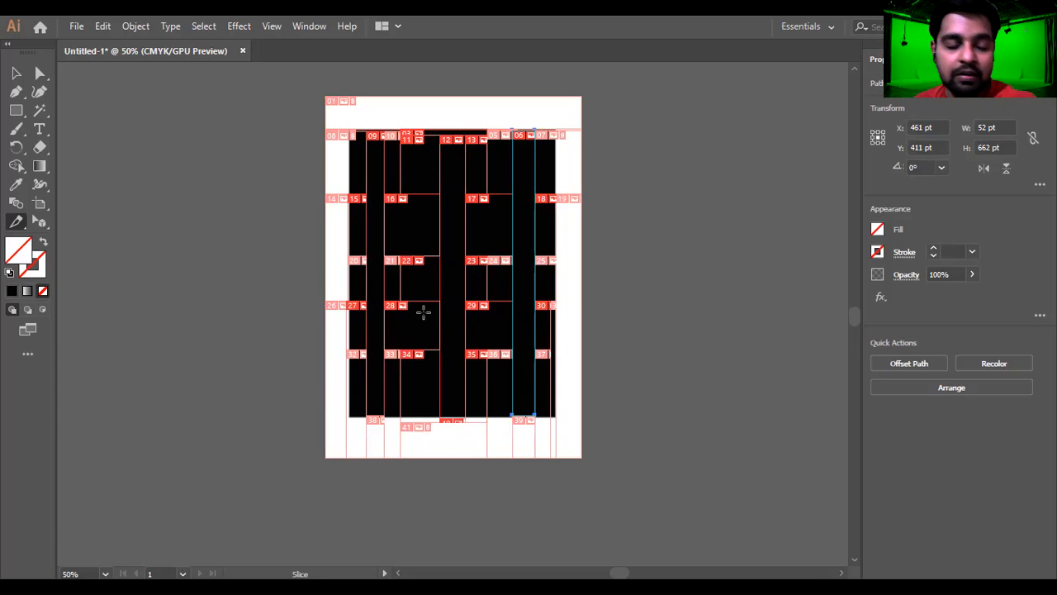
Show the rulers and add a thin horizontal slice about 487 × 19 pt across the upper part of the rectangle
key(ctrl+r)
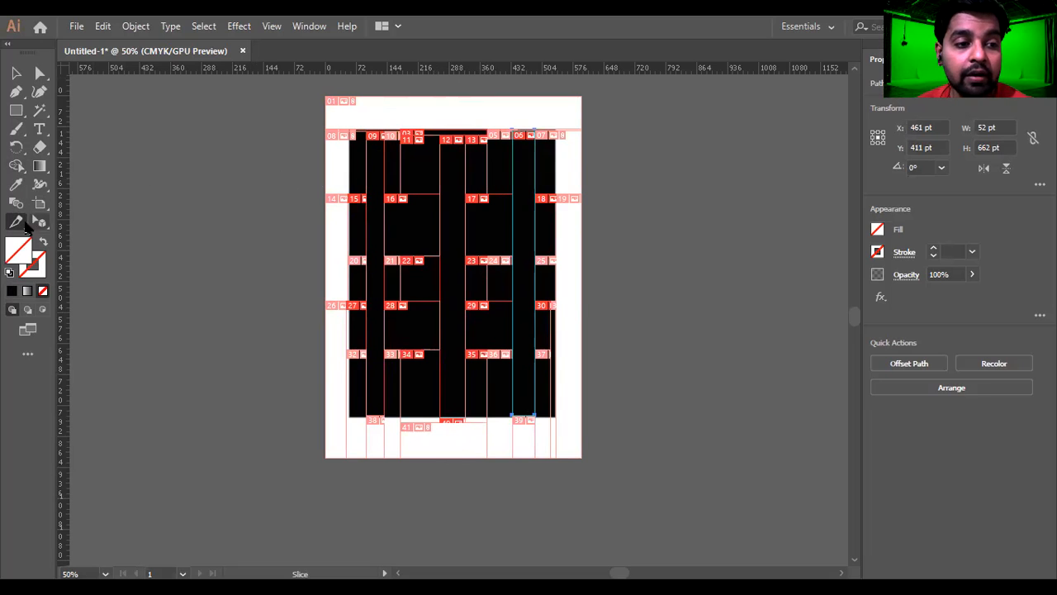
drag(16, 221, 76, 258)
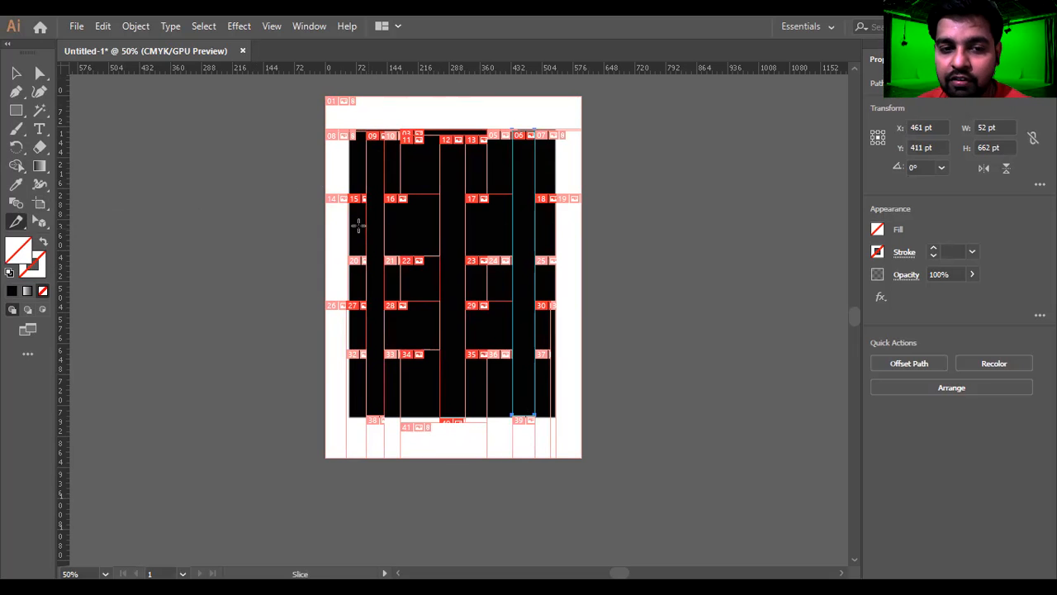
drag(350, 221, 558, 230)
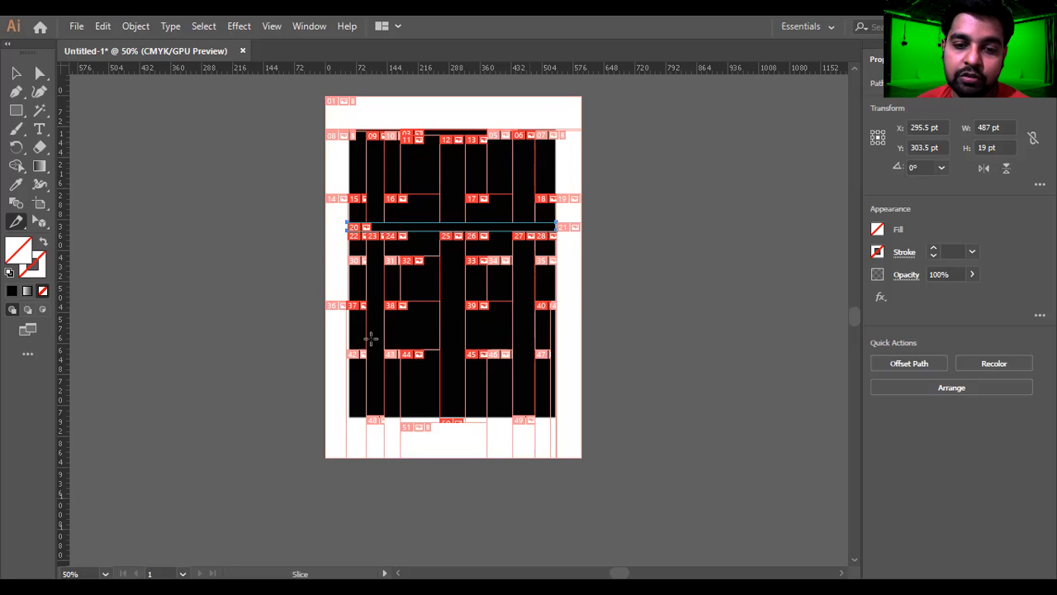
Start saving the selected slices and create a destination folder named SLICE on the Desktop
click(82, 26)
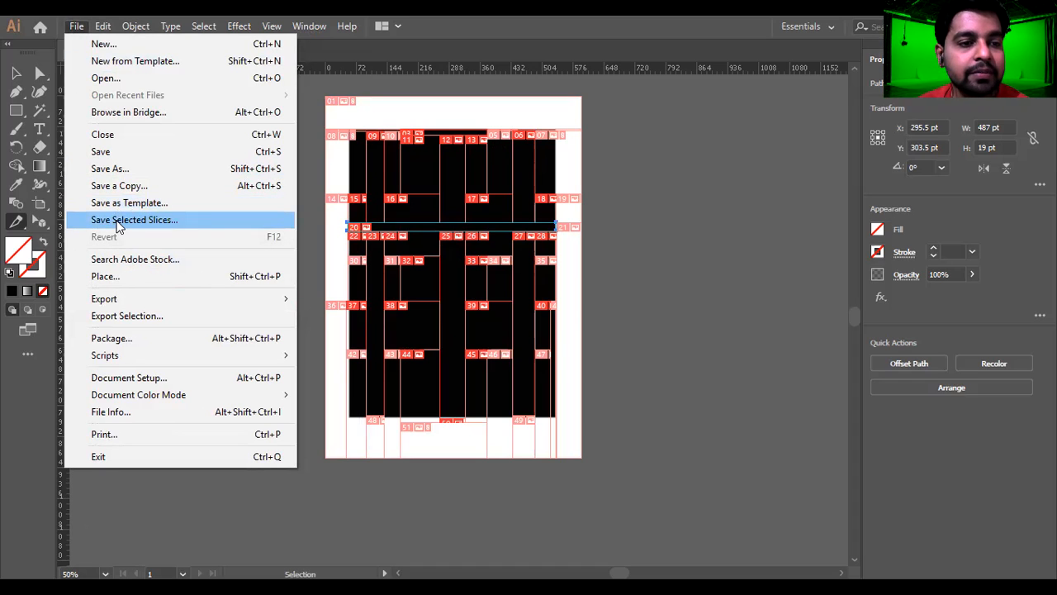
click(116, 222)
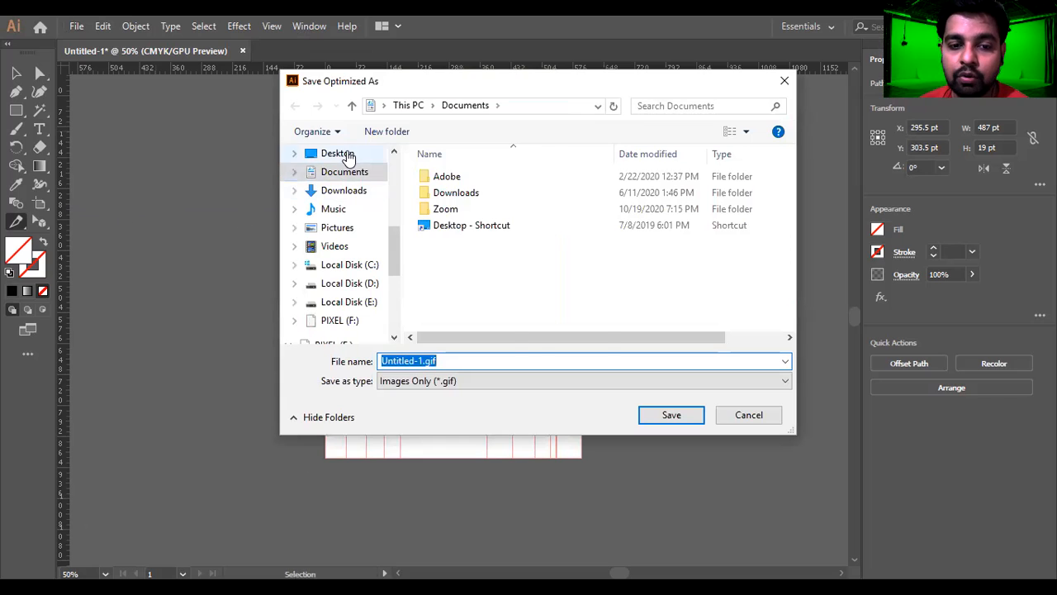
click(326, 154)
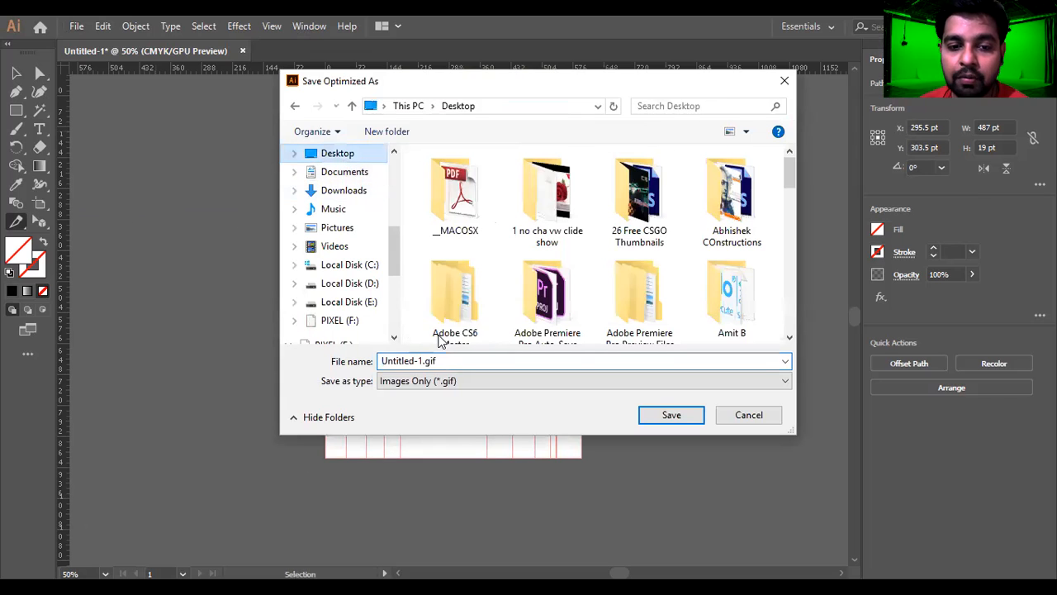
click(451, 380)
click(453, 381)
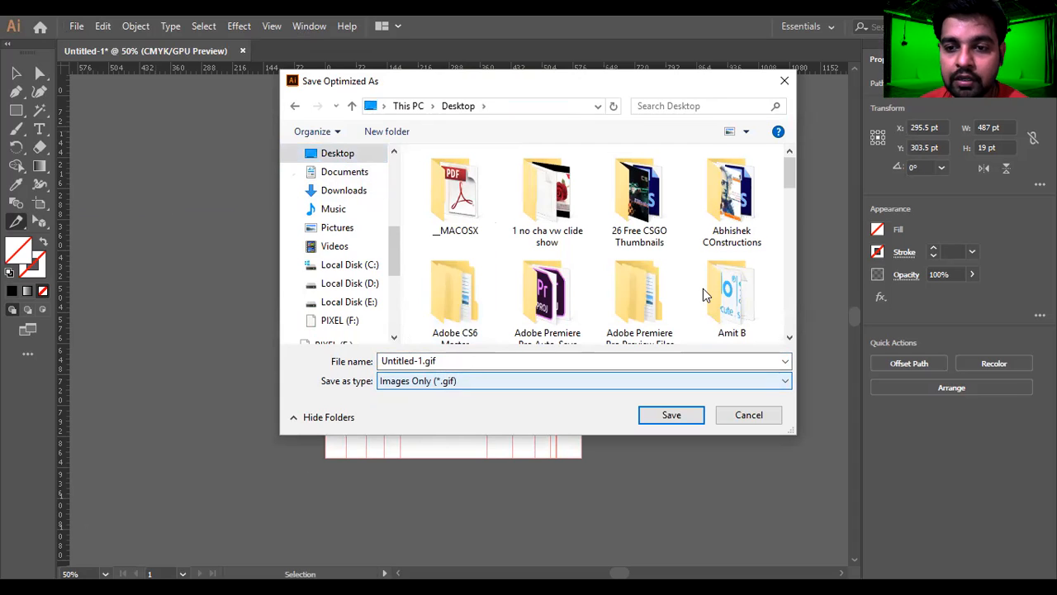
scroll(787, 237, down, 10)
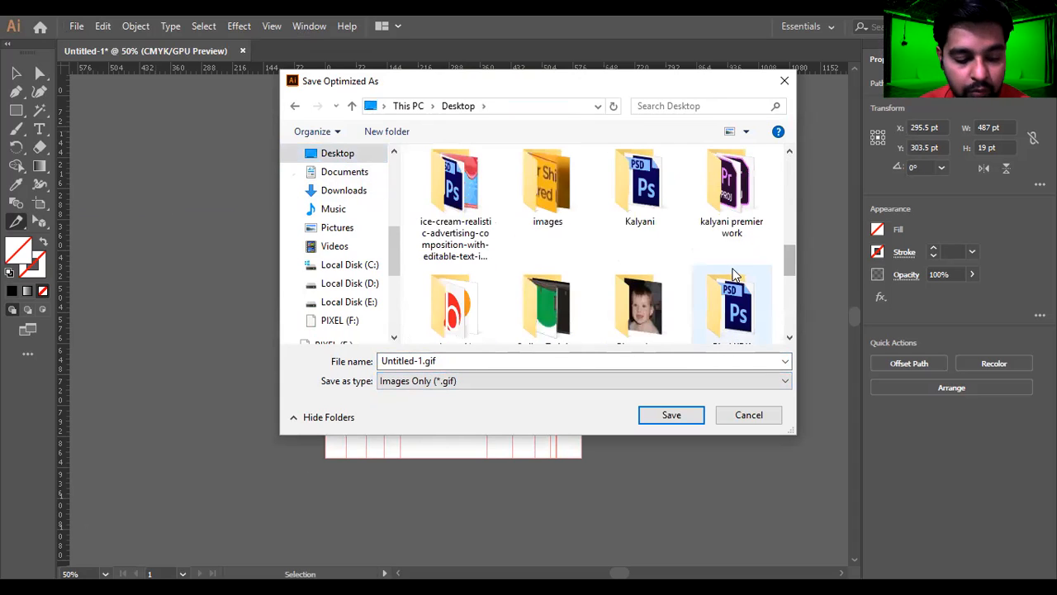
key(ctrl+shift+n)
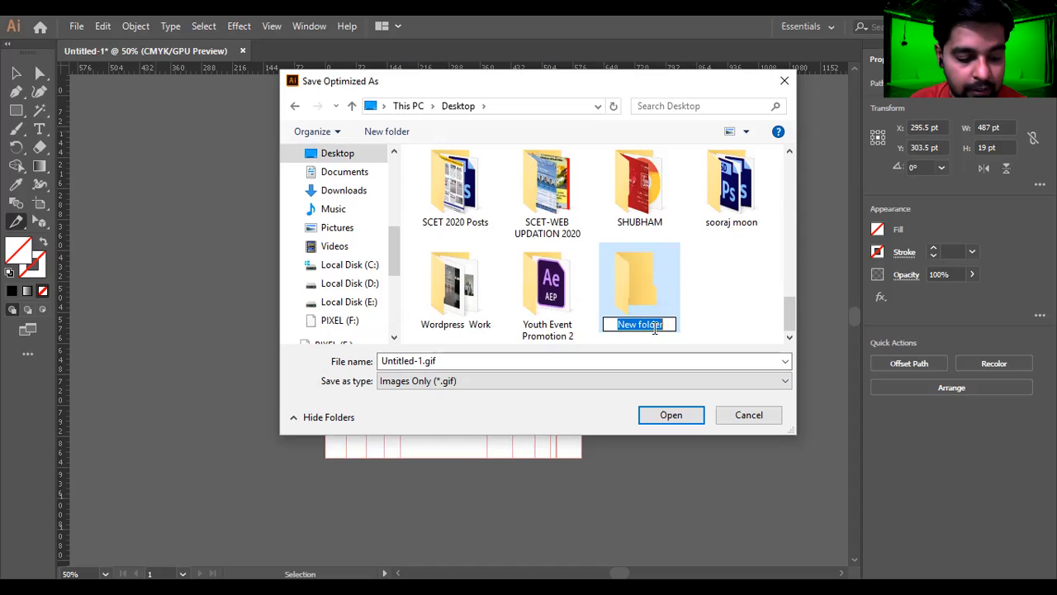
text(SLICE)
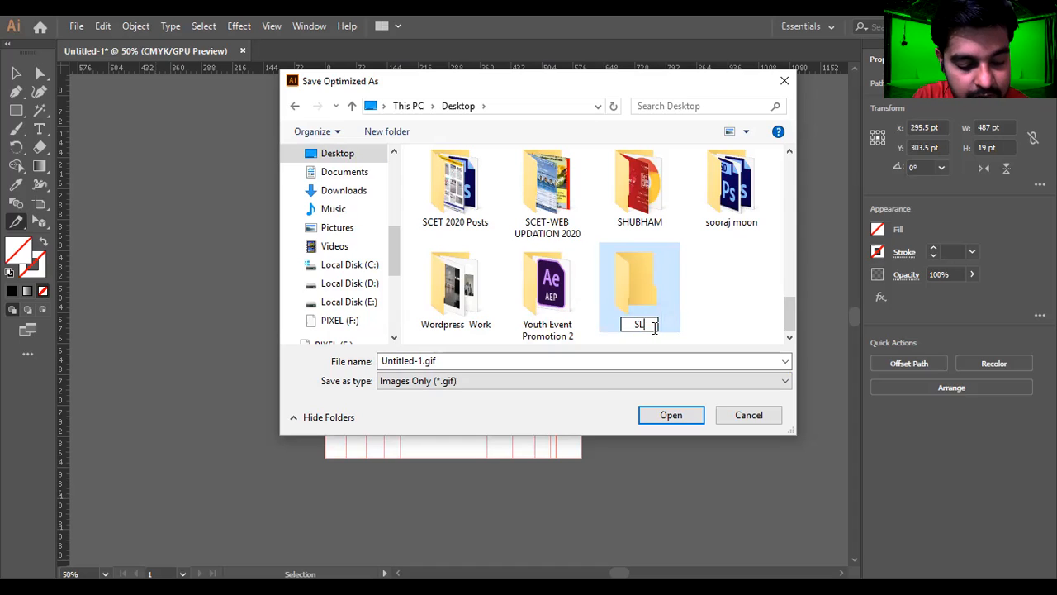
key(Return)
key(Return)
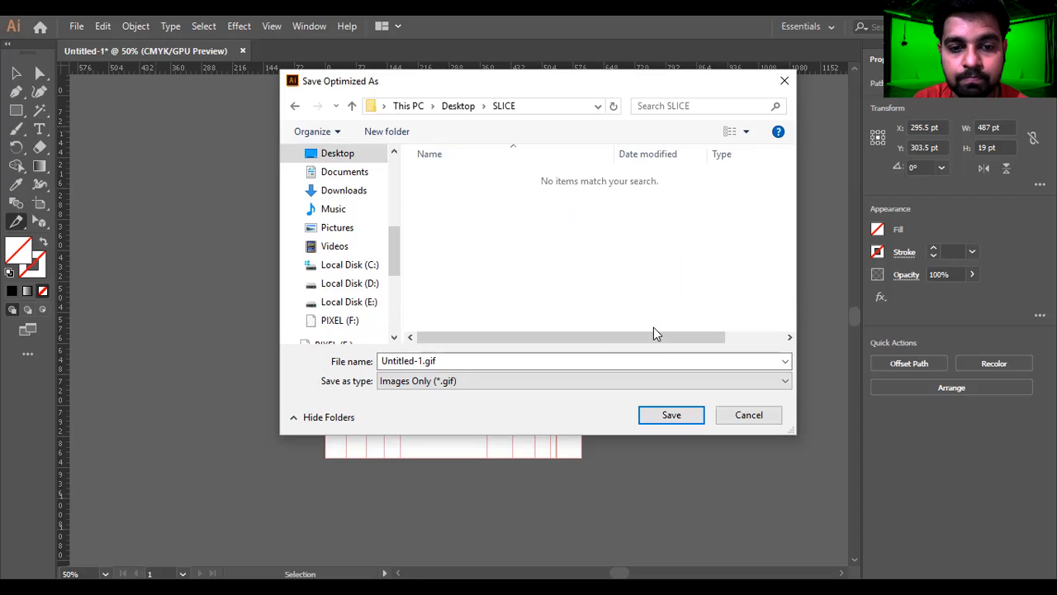
Save the selected slices as GIF images in the SLICE folder with the file name sLICE
click(588, 362)
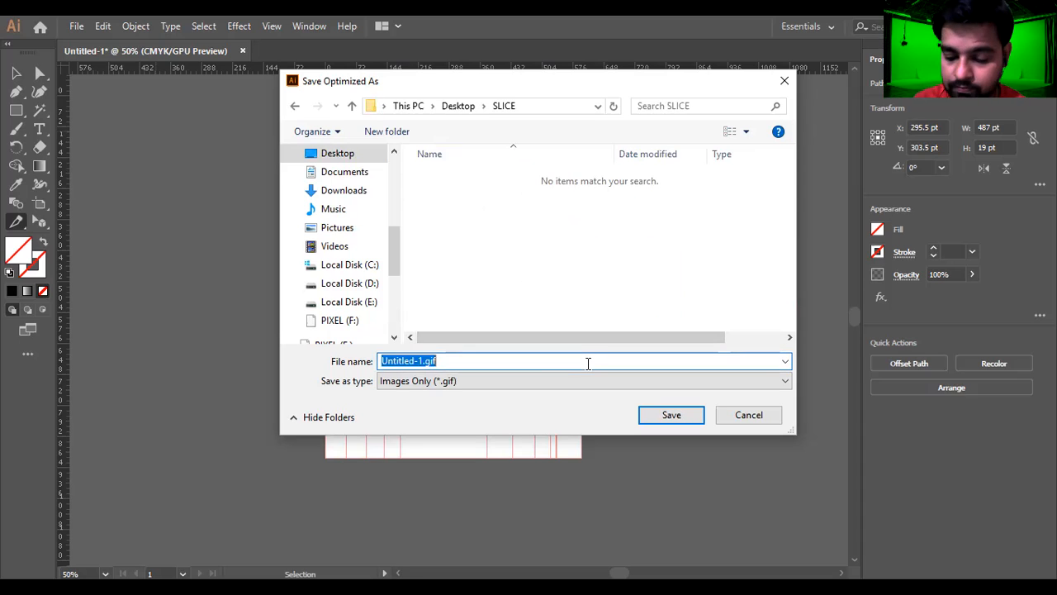
text(1)
key(BackSpace)
text(sLICE)
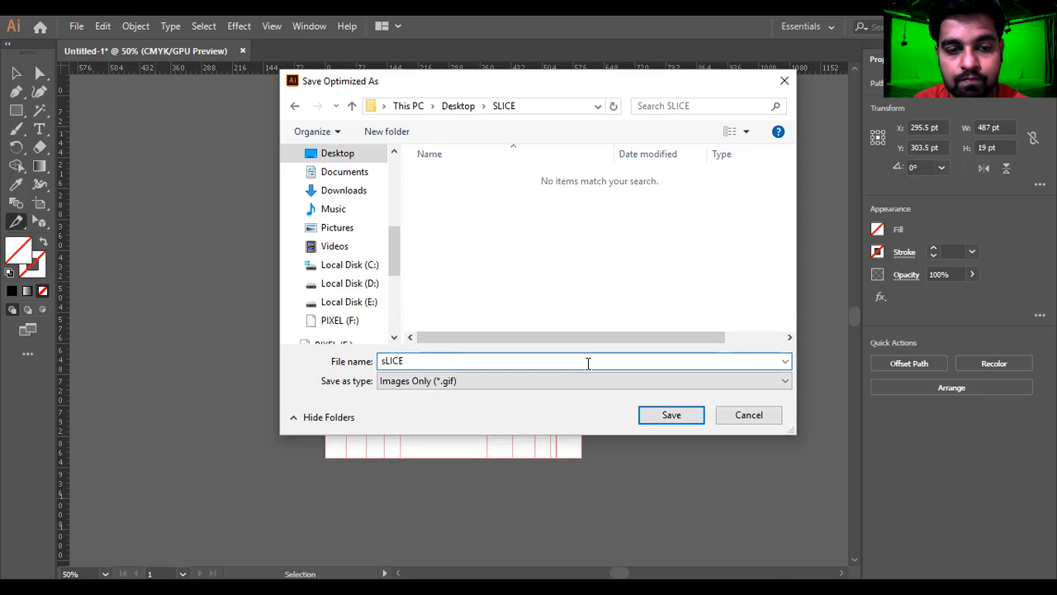
key(ctrl+a)
key(BackSpace)
text(sLICE)
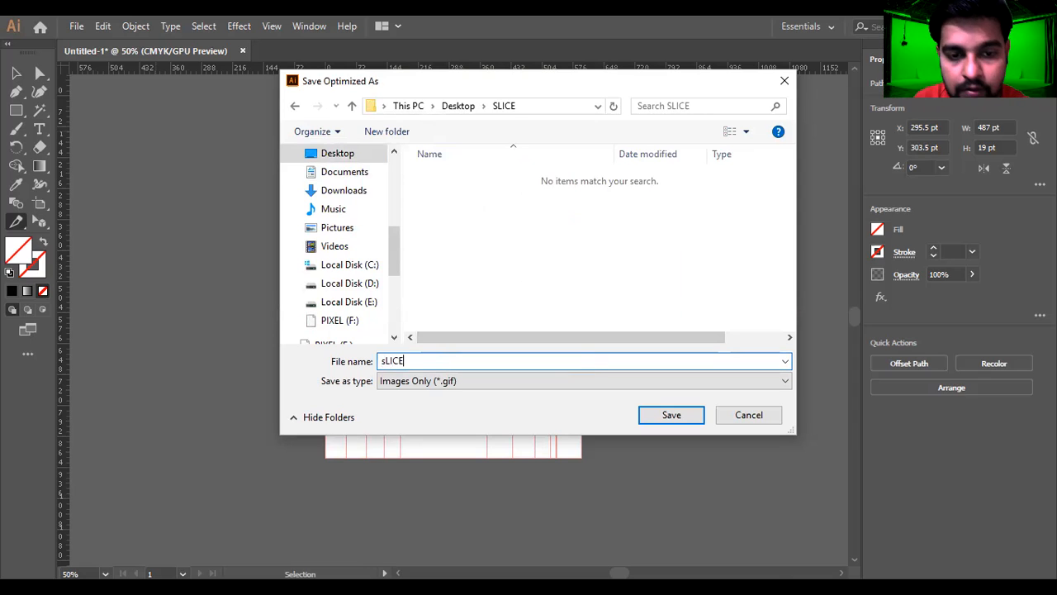
key(Return)
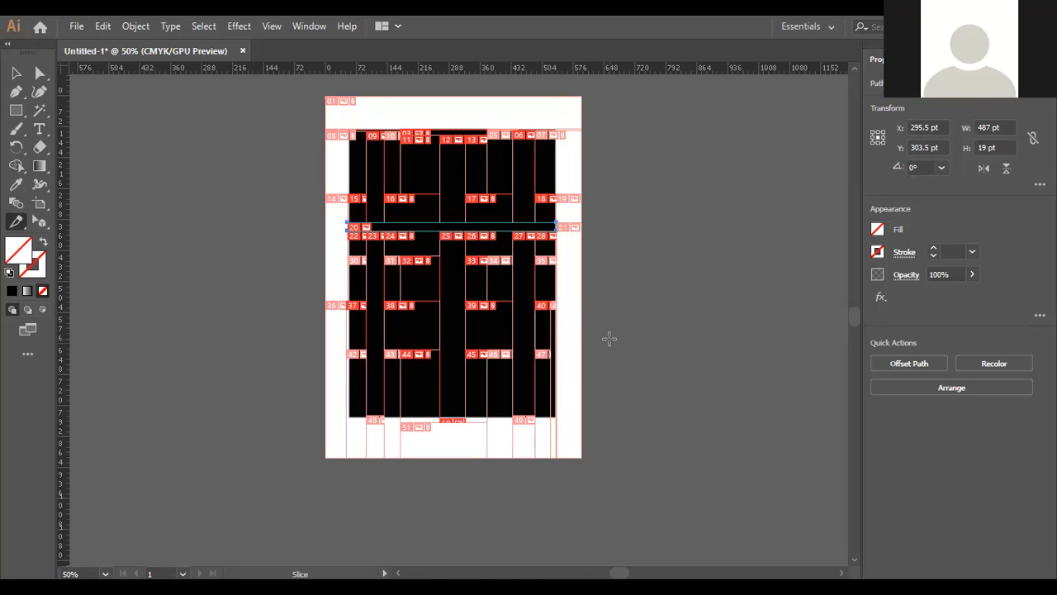
Open the images folder on the desktop, look through the exported slice files, and return to Illustrator
key(super+d)
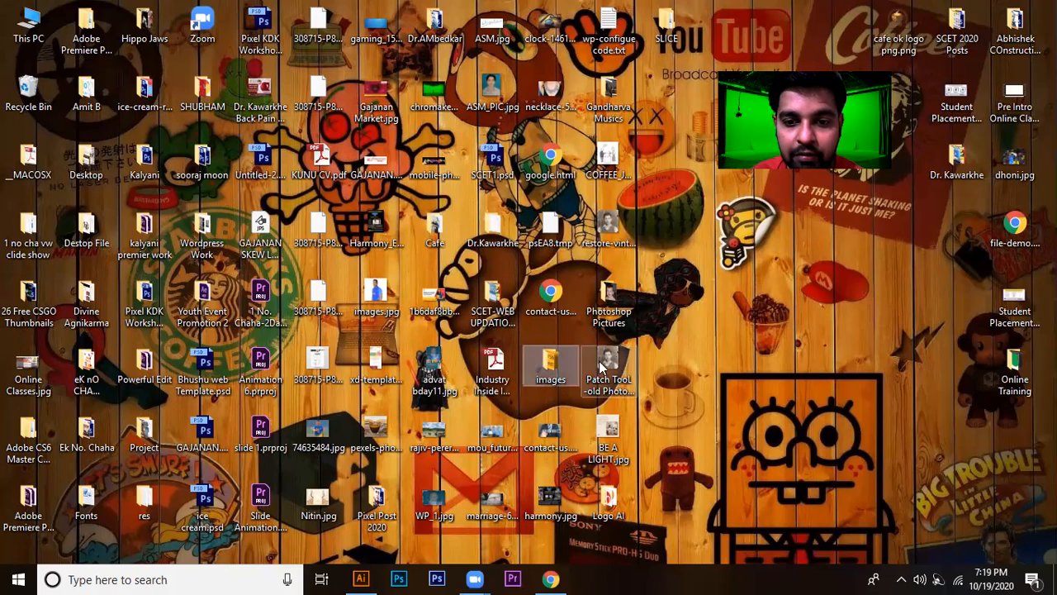
double_click(550, 365)
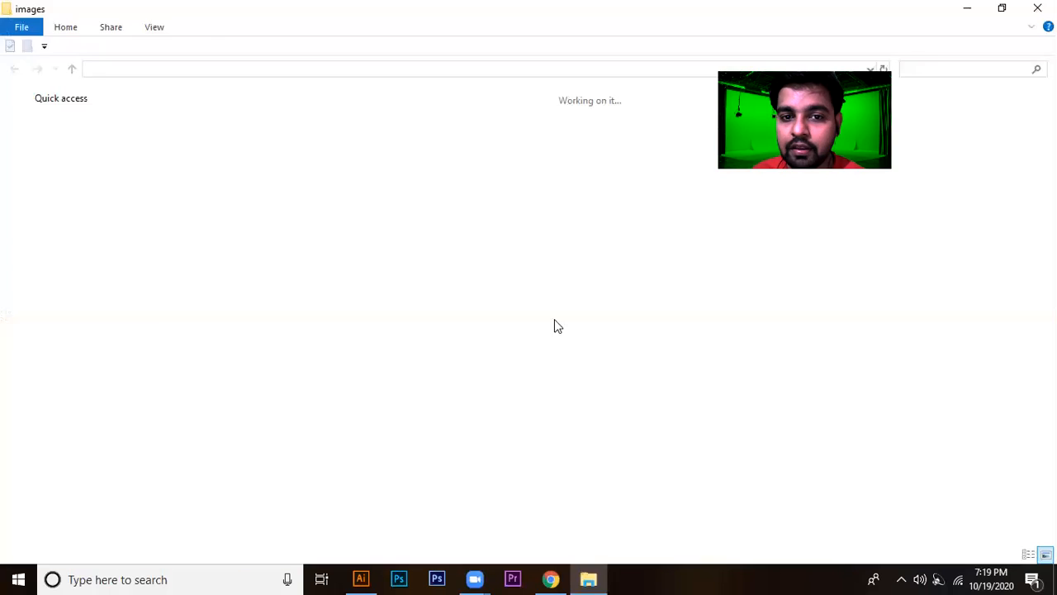
scroll(691, 326, down, 5)
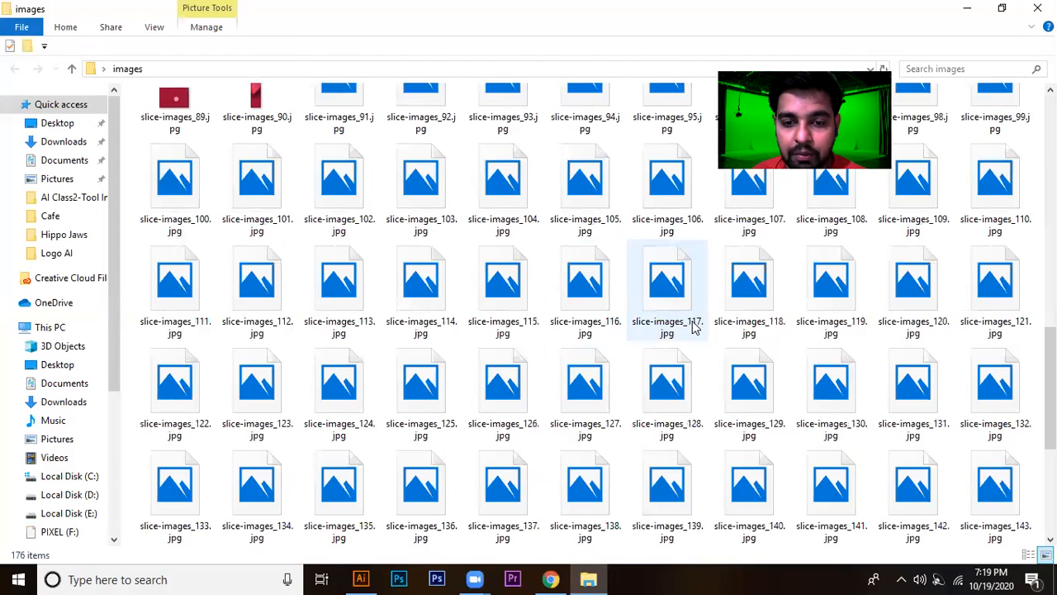
scroll(693, 327, down, 3)
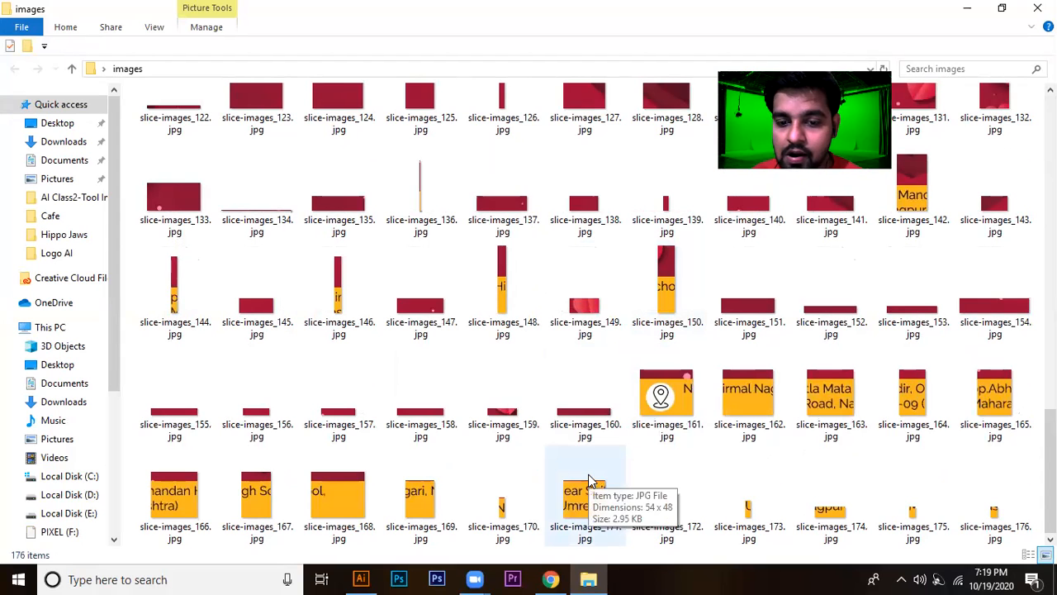
click(360, 579)
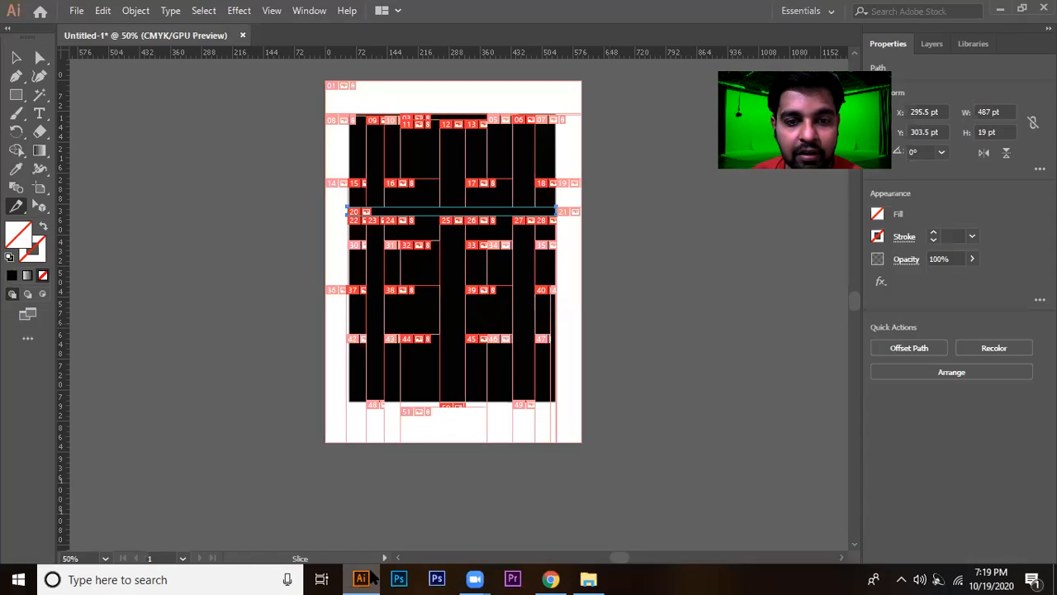
Minimize the open images folder window and locate the SLICE folder on the desktop
click(363, 578)
scroll(685, 379, up, 11)
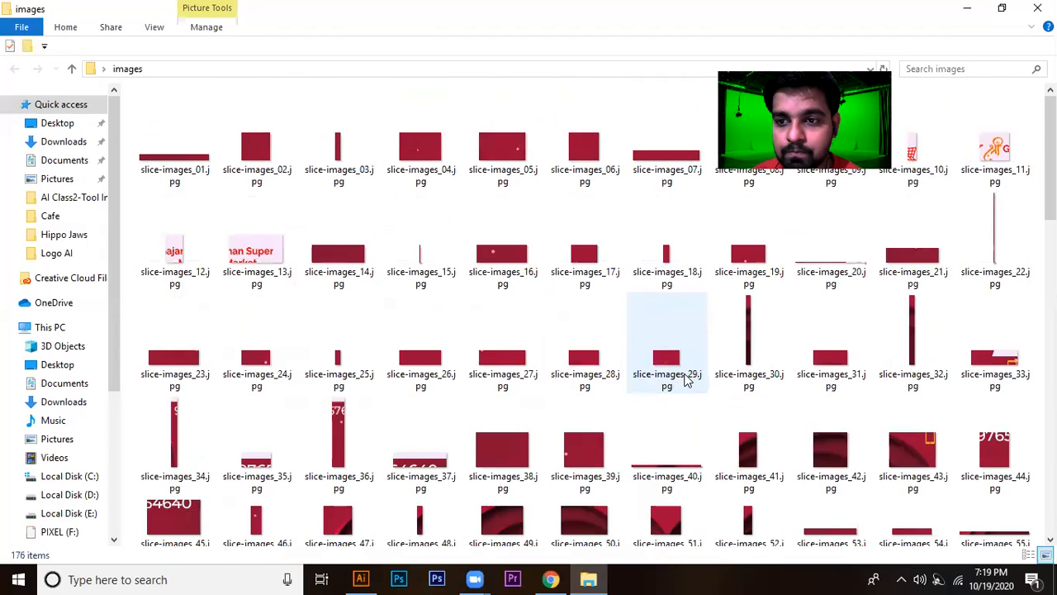
click(967, 10)
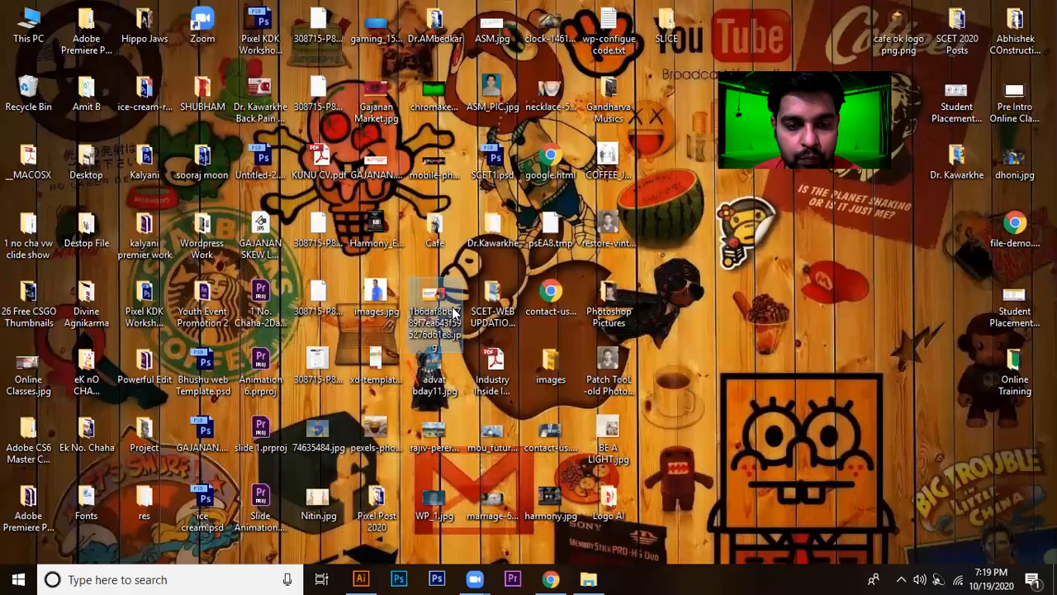
click(493, 363)
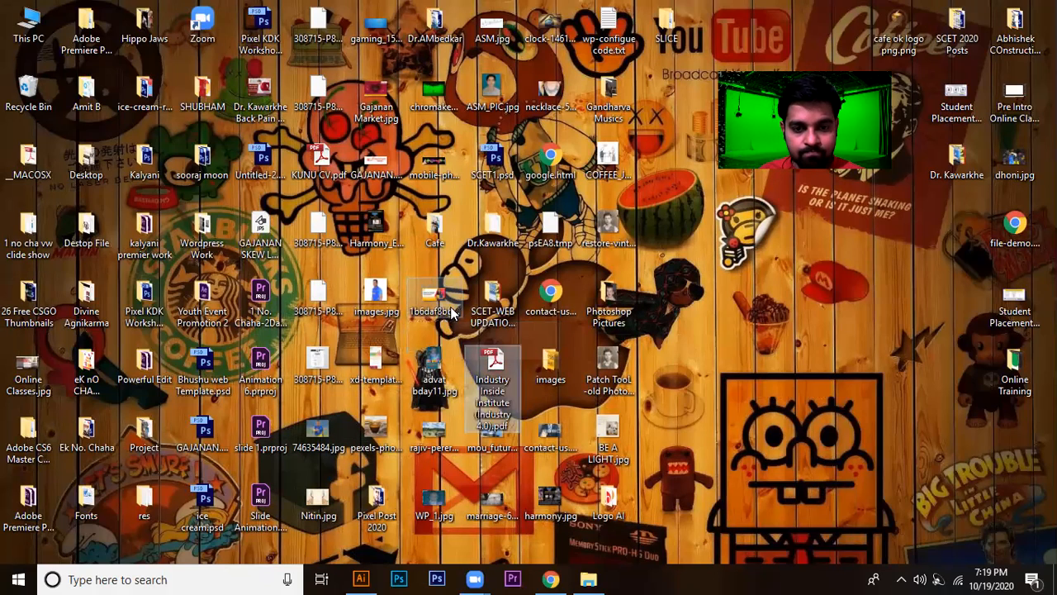
key(i)
key(c)
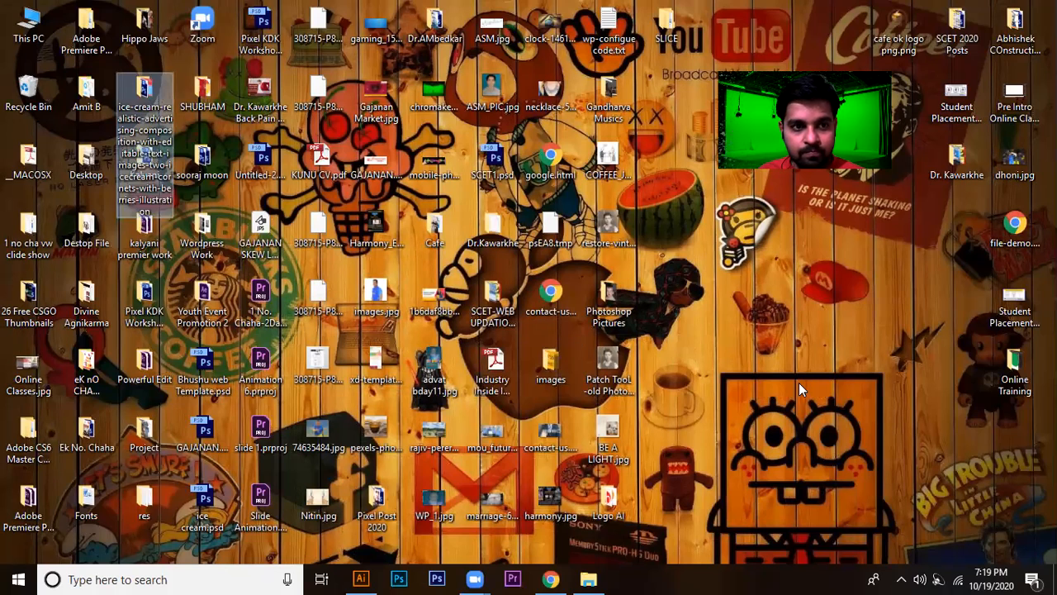
key(i)
key(i)
key(i)
key(i)
key(i)
key(i)
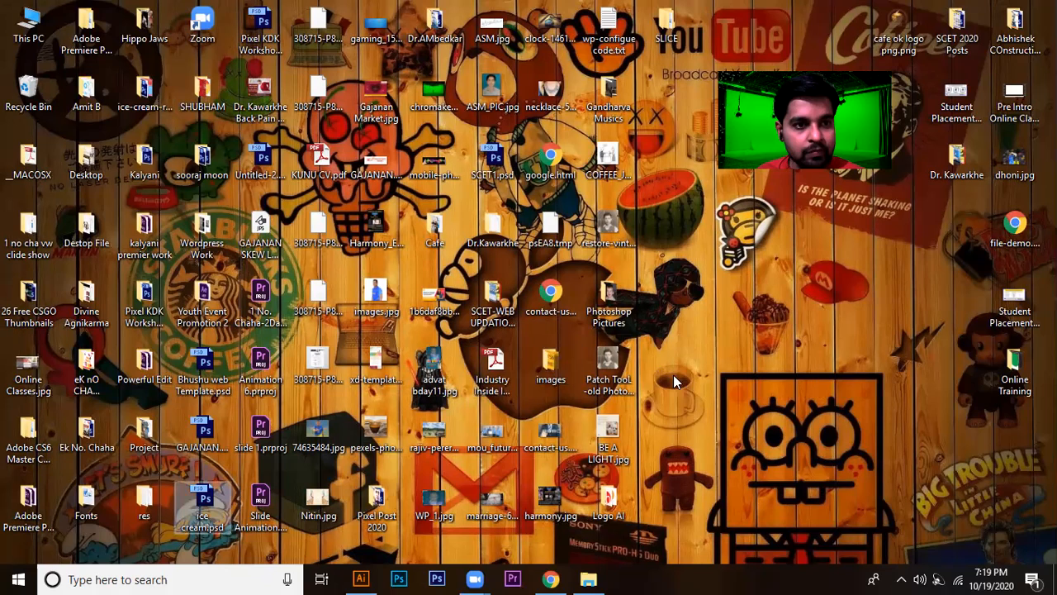
key(Right)
key(s)
key(s)
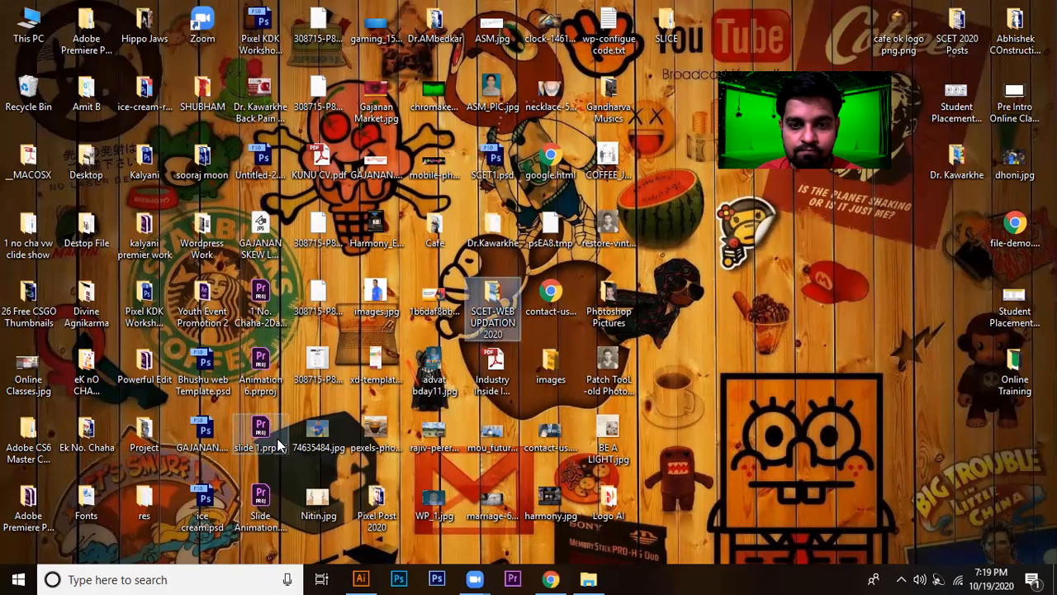
key(s)
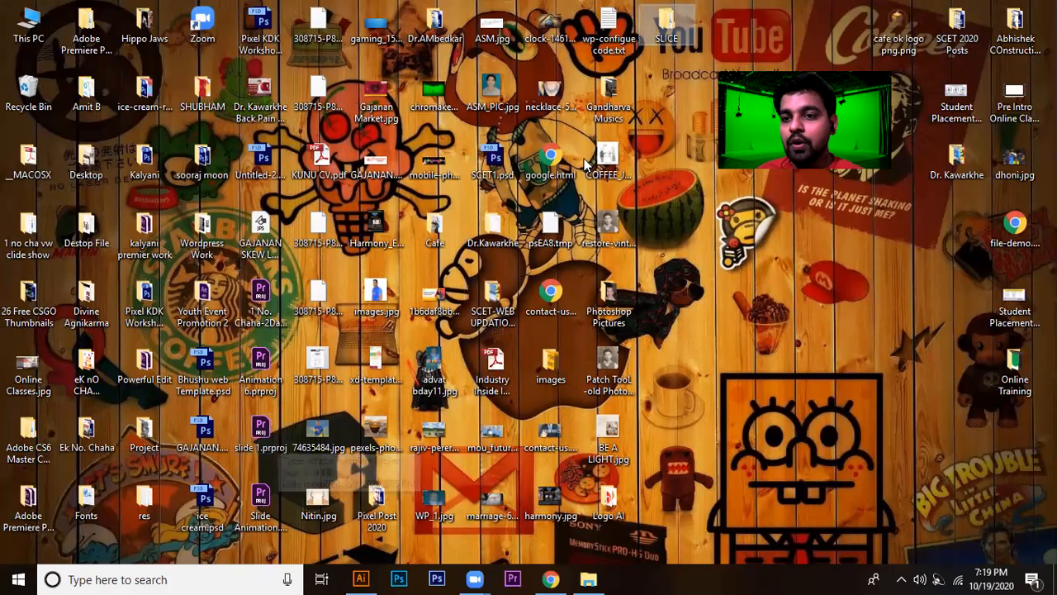
Open the images subfolder of the SLICE folder, view the exported sLICE_20.gif file and close it
mouse_move(666, 25)
mouse_down()
mouse_move(673, 94)
mouse_move(671, 40)
mouse_up()
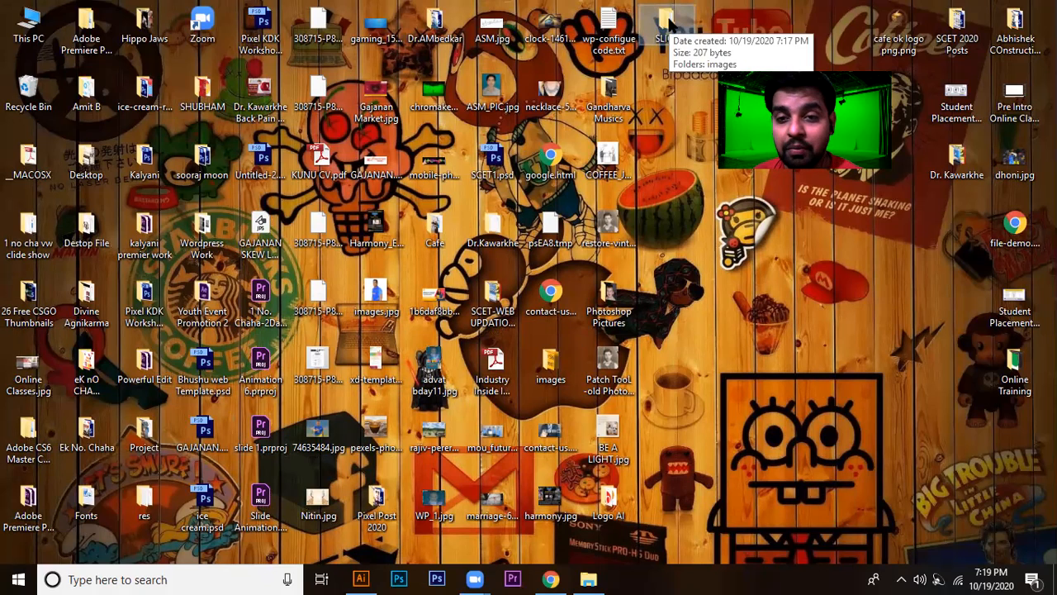
double_click(666, 20)
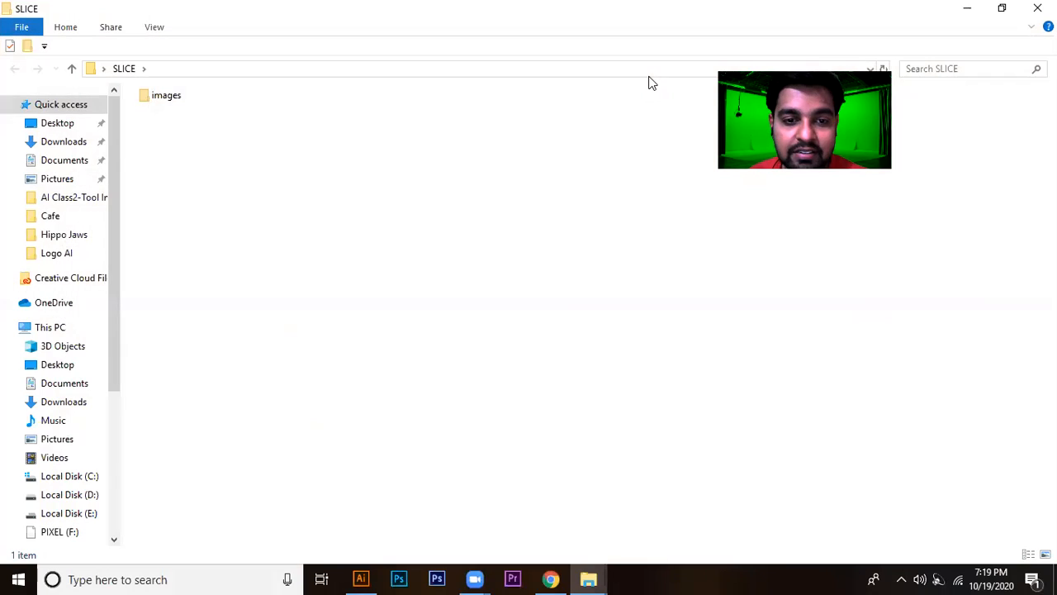
double_click(161, 95)
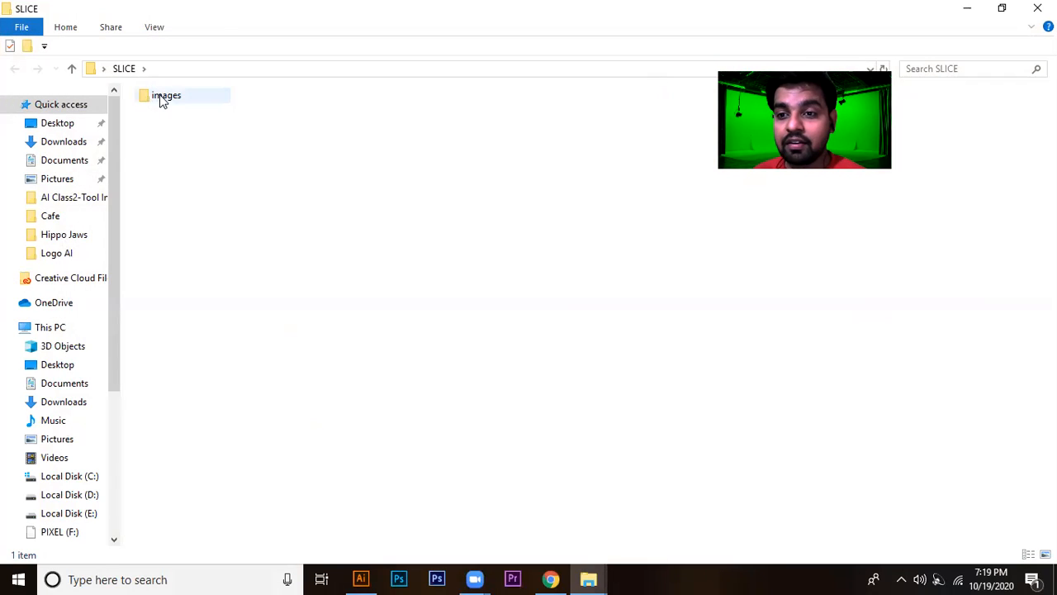
double_click(192, 97)
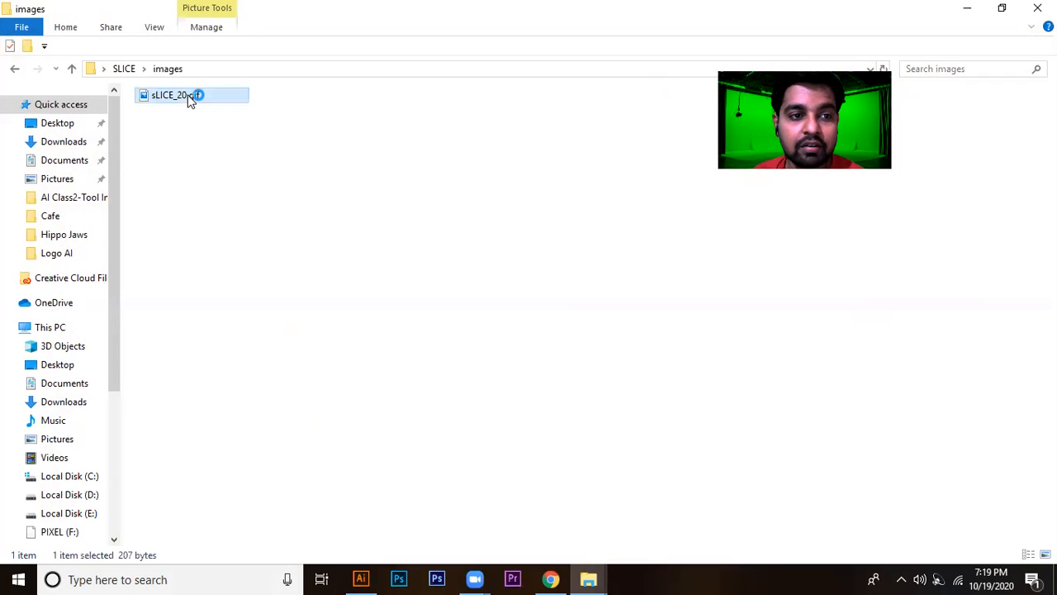
key(alt+F4)
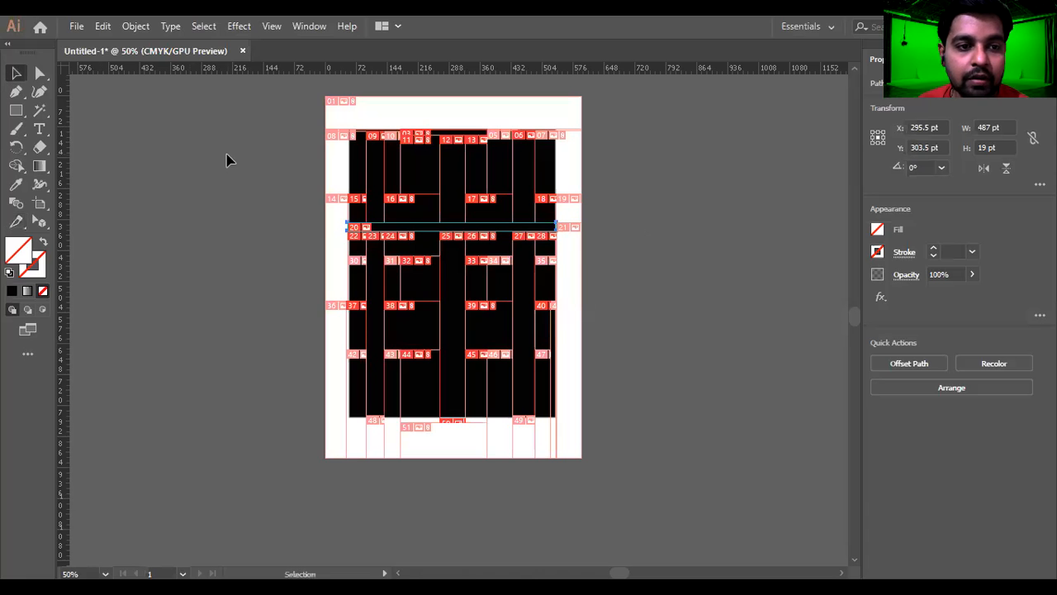
Select the rectangle and all its slices in Illustrator and start a Save for Web (Legacy) export
click(281, 230)
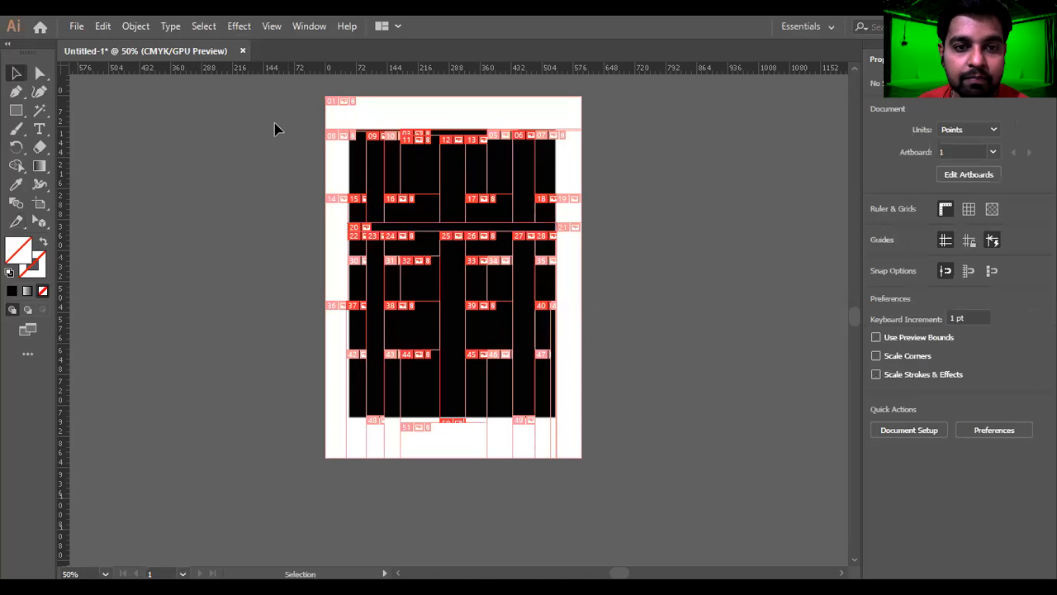
scroll(295, 121, up, 2)
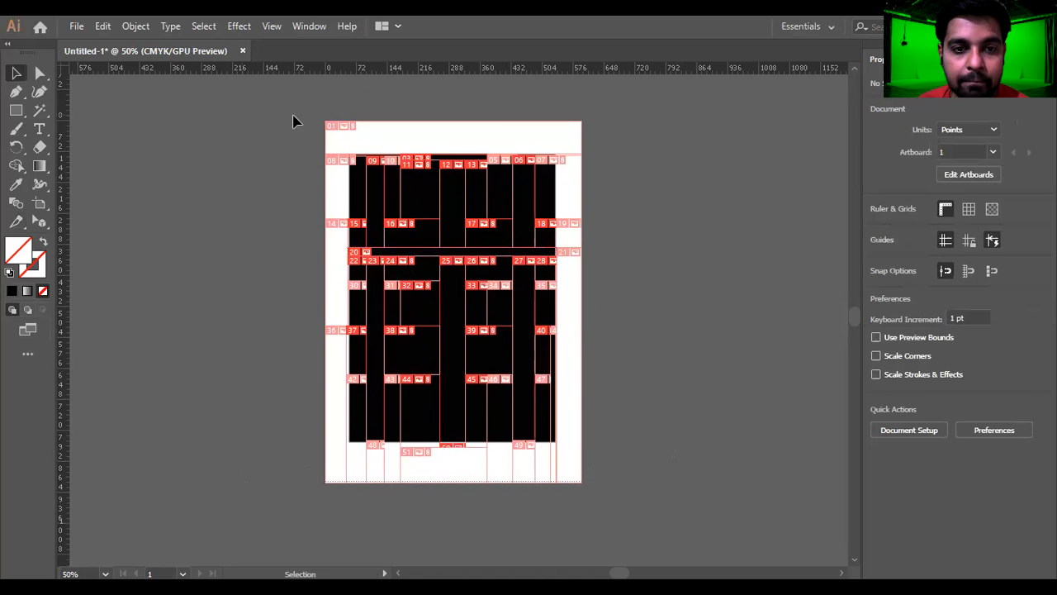
key(ctrl+a)
click(73, 30)
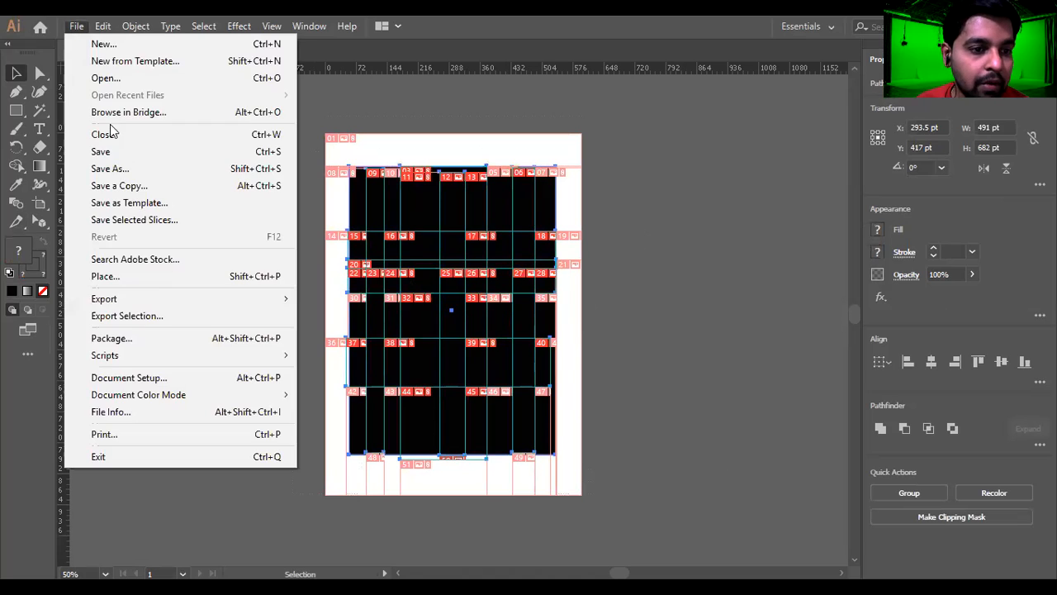
mouse_move(180, 304)
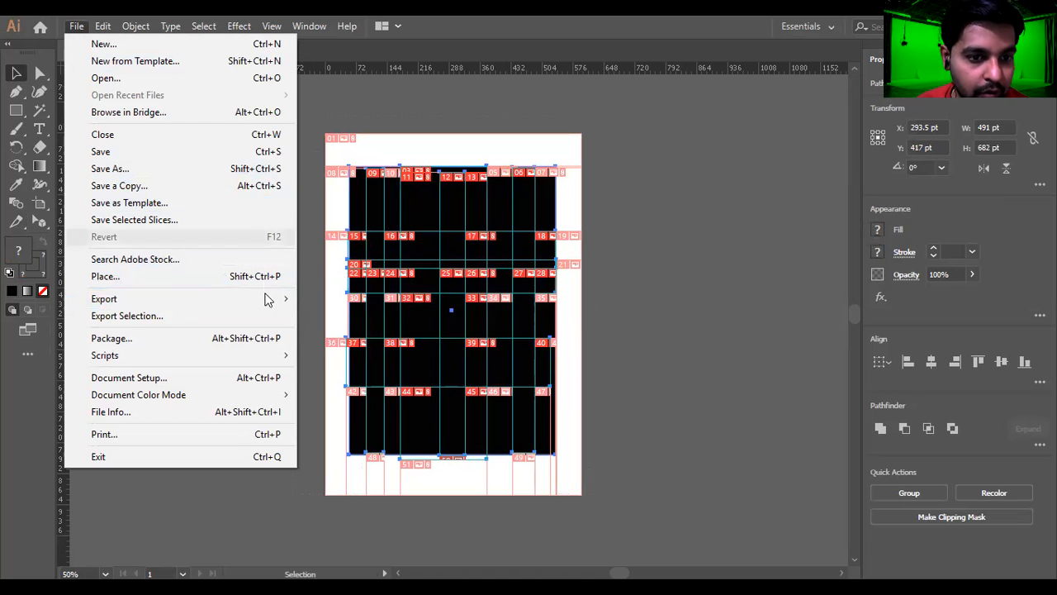
mouse_move(267, 302)
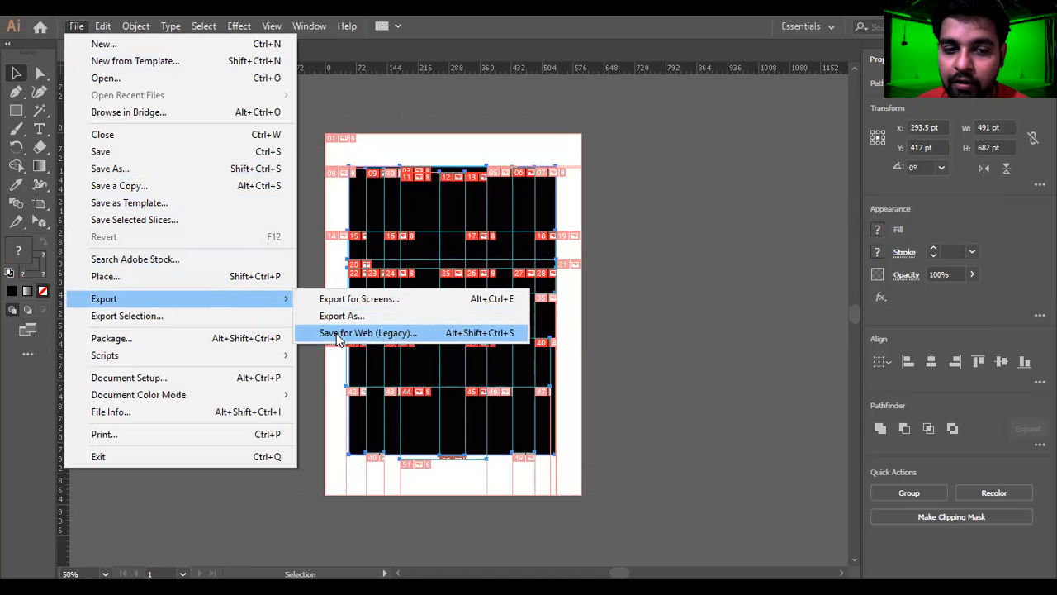
click(388, 334)
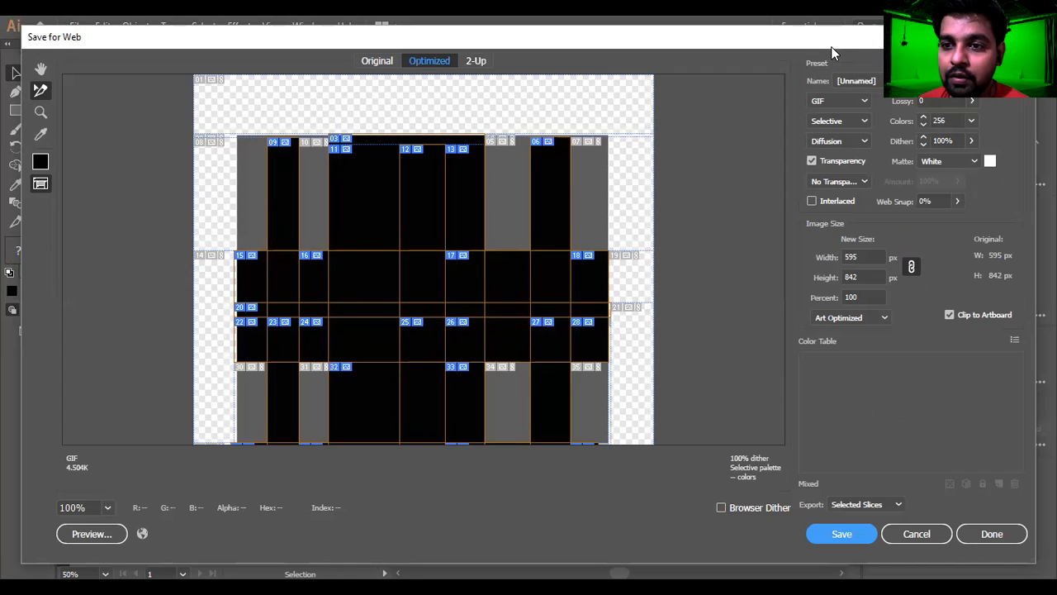
Set the export file format to JPEG for the selected slices
click(839, 101)
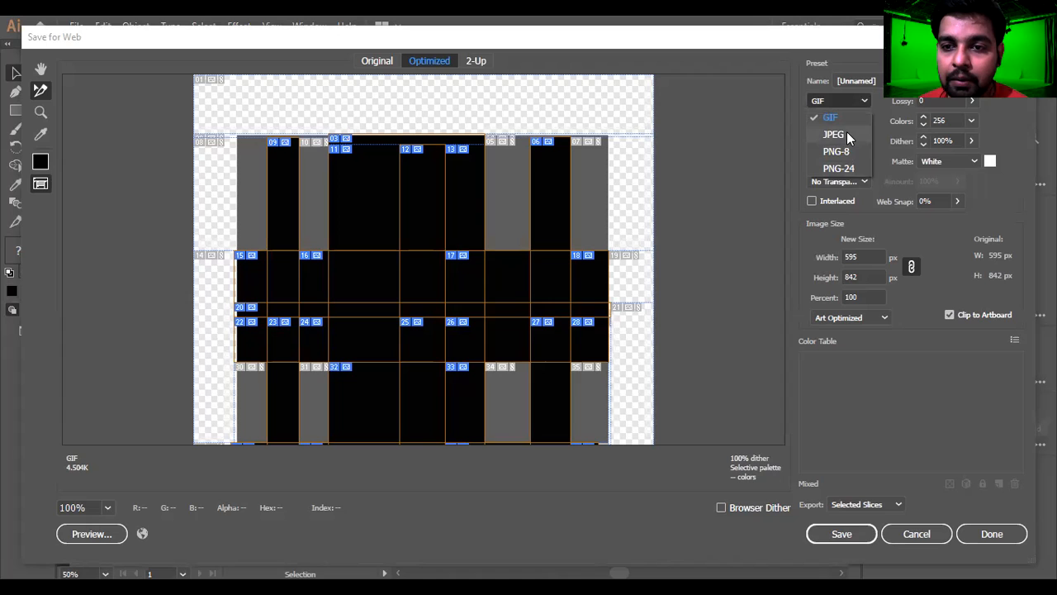
click(847, 133)
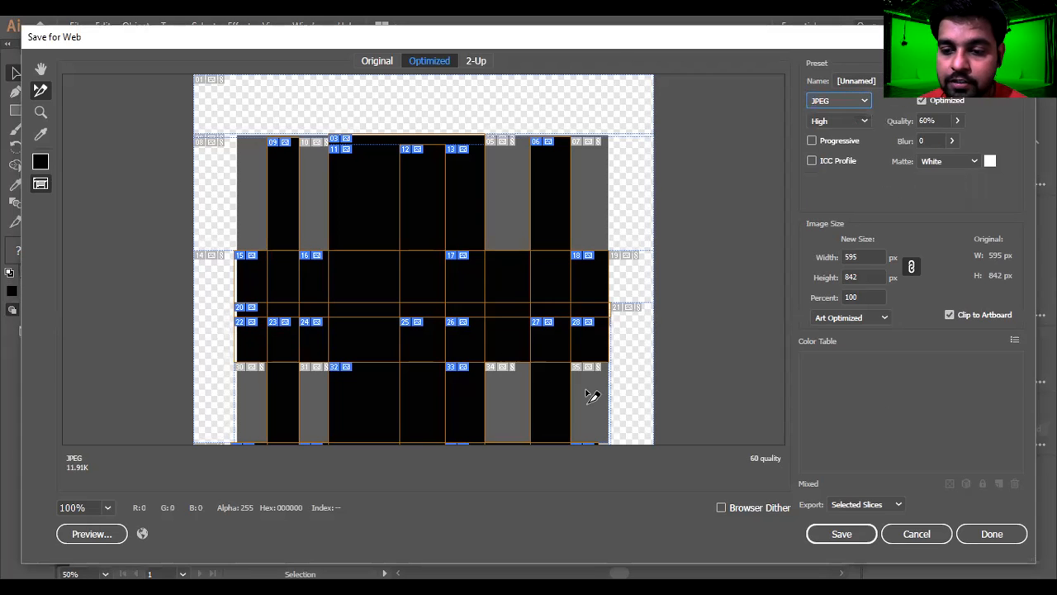
key(Return)
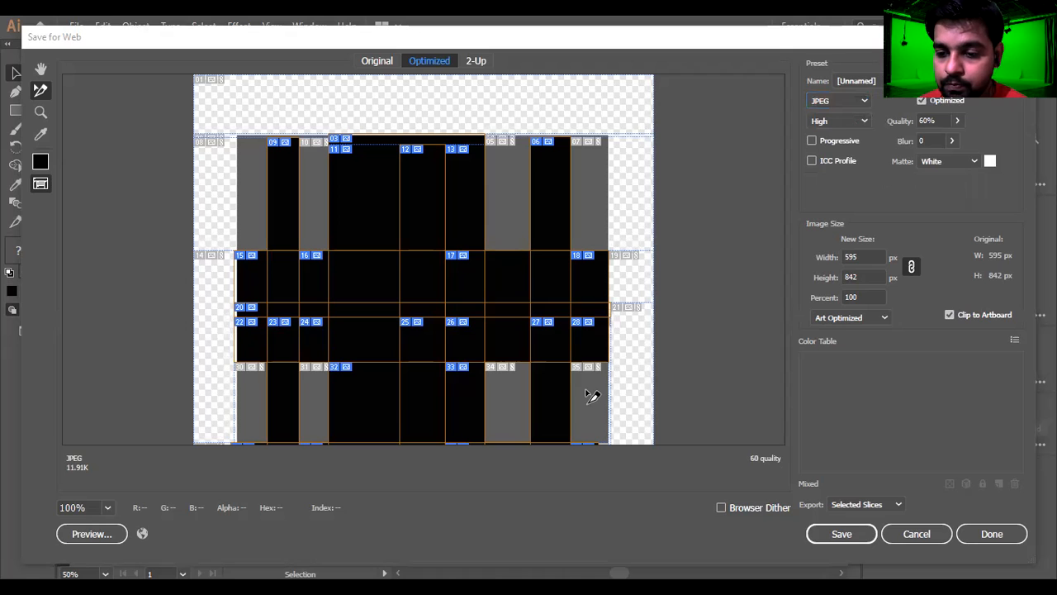
click(841, 533)
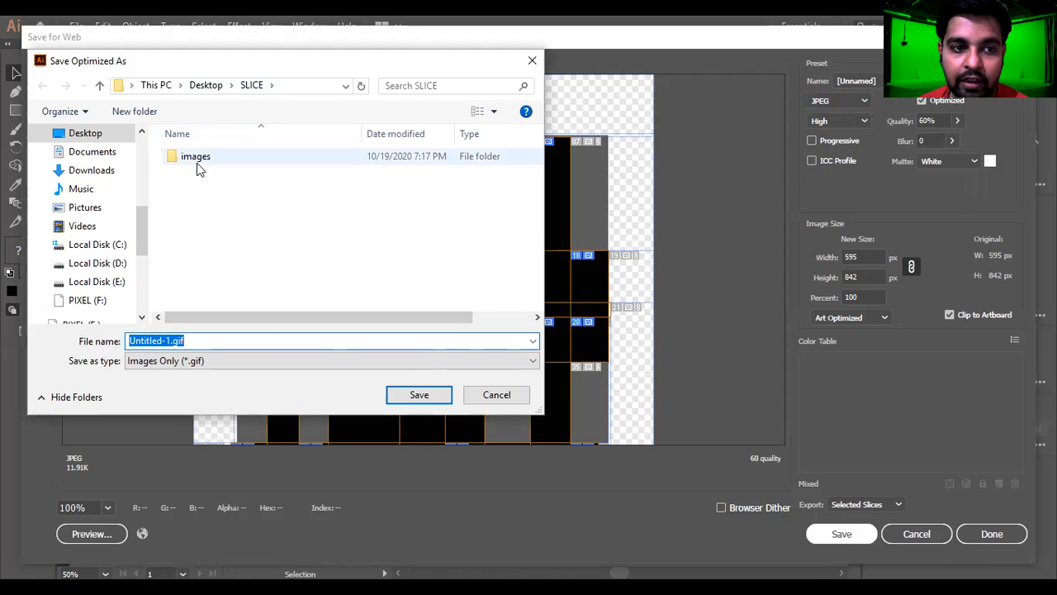
click(200, 361)
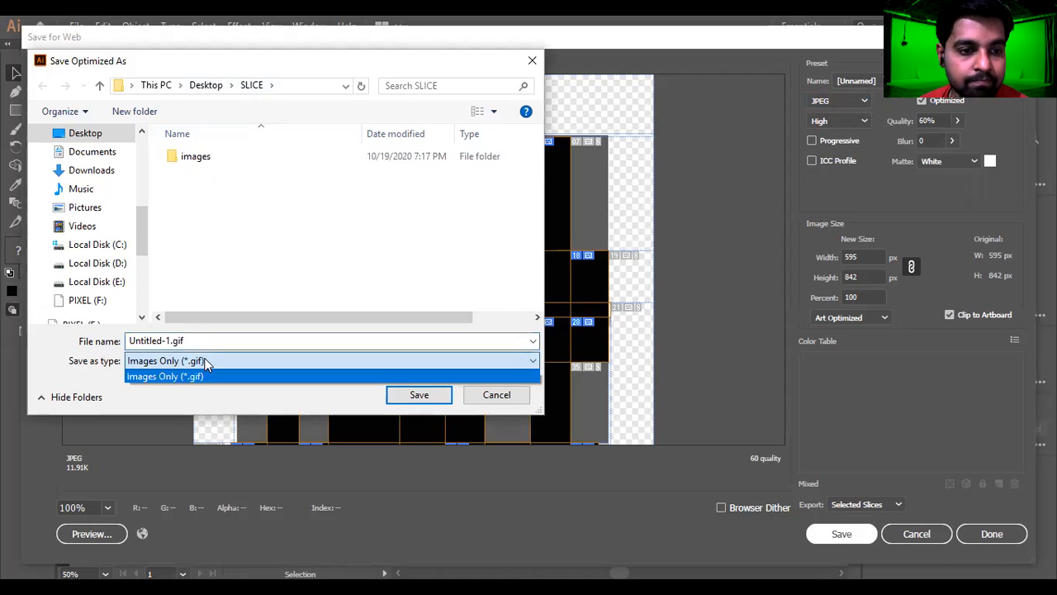
click(204, 363)
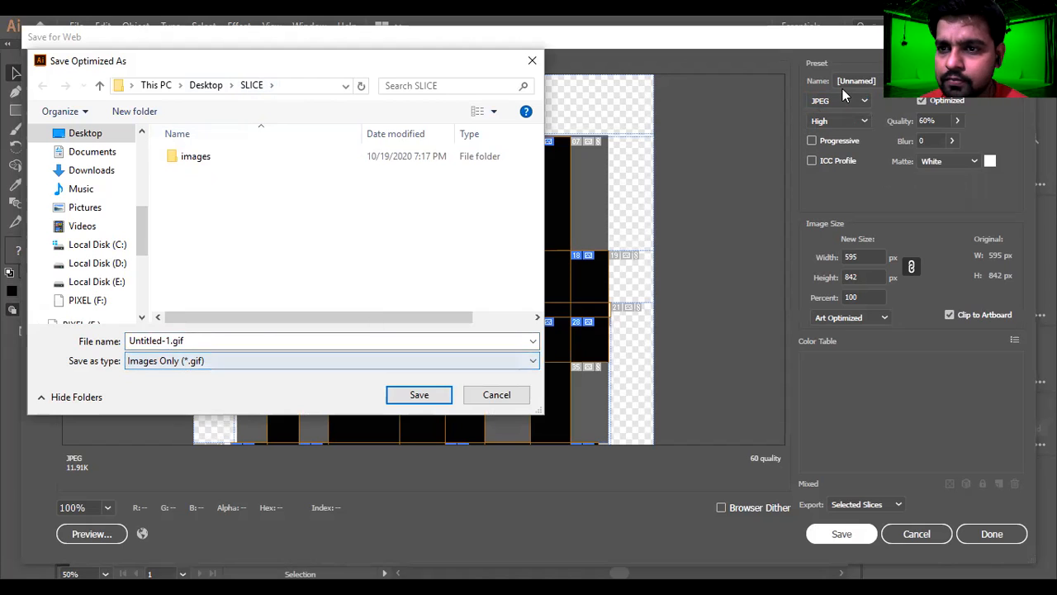
click(101, 86)
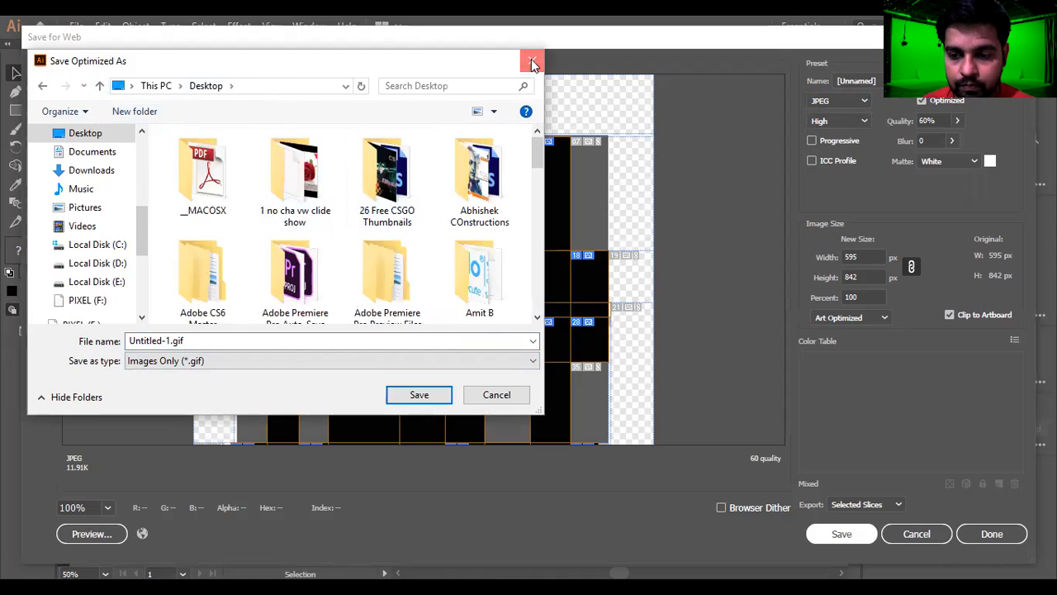
click(845, 102)
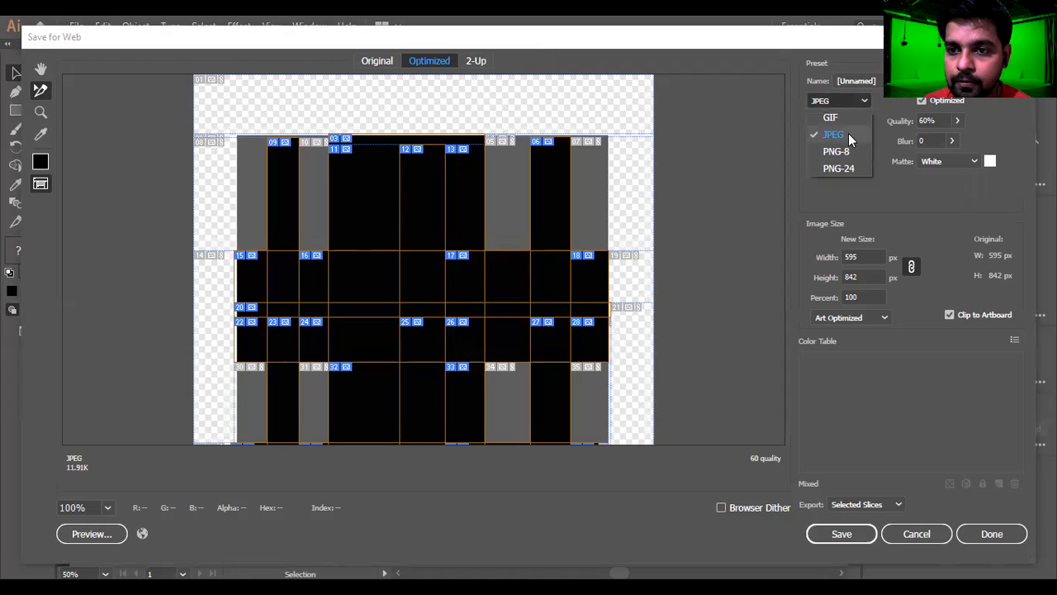
click(848, 133)
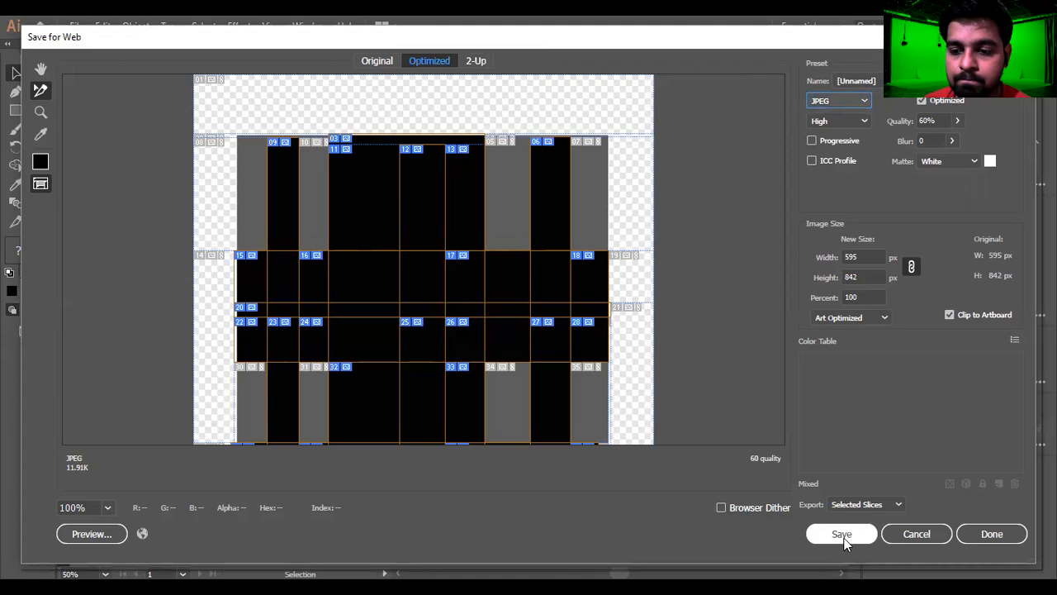
Start saving the selected slices, create a folder named sLICE2 on the Desktop and open it as the destination
click(842, 533)
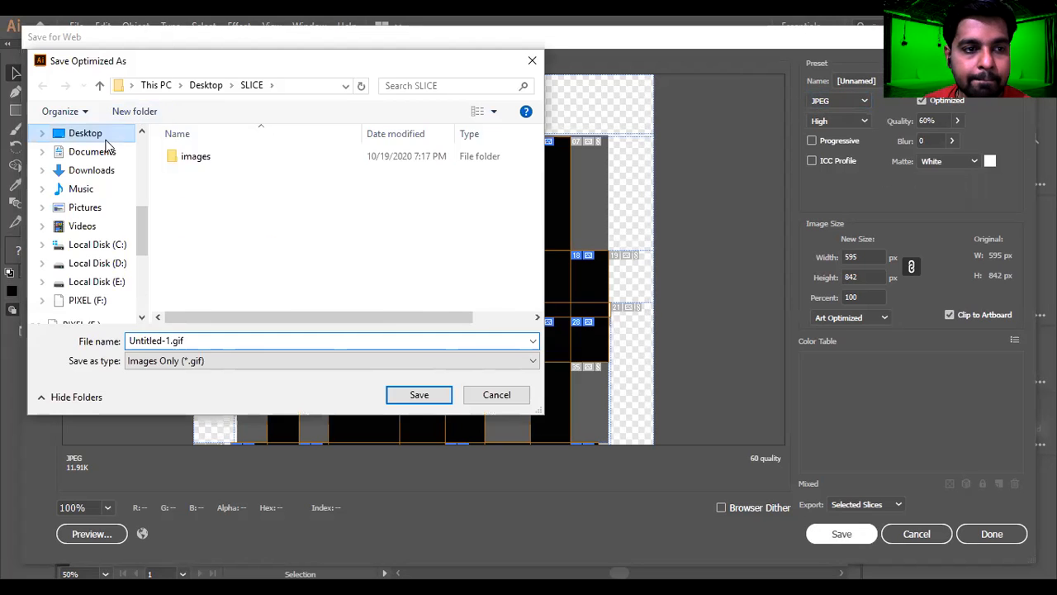
click(104, 137)
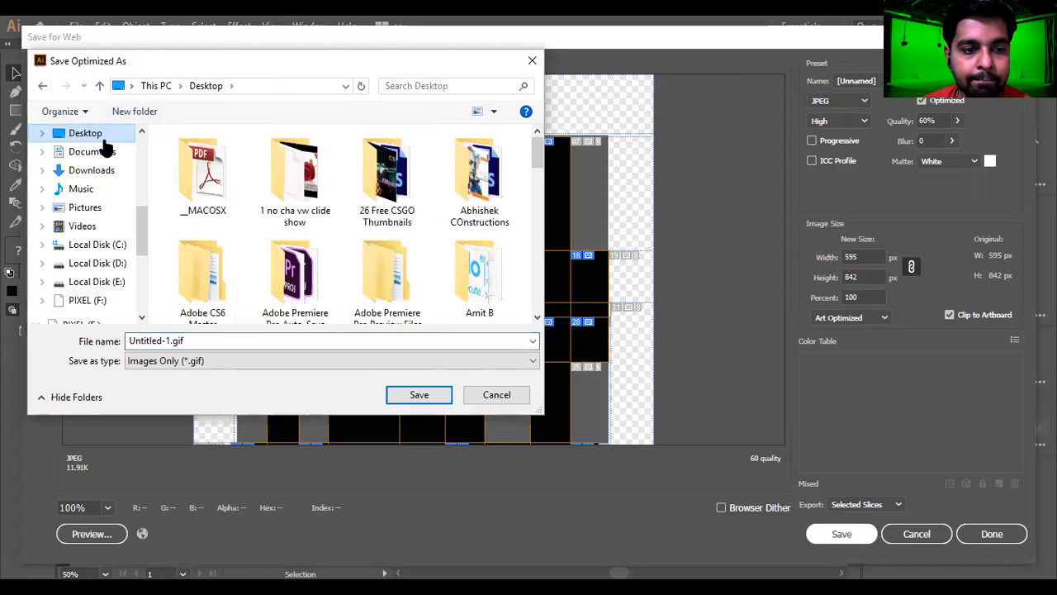
click(235, 361)
click(216, 340)
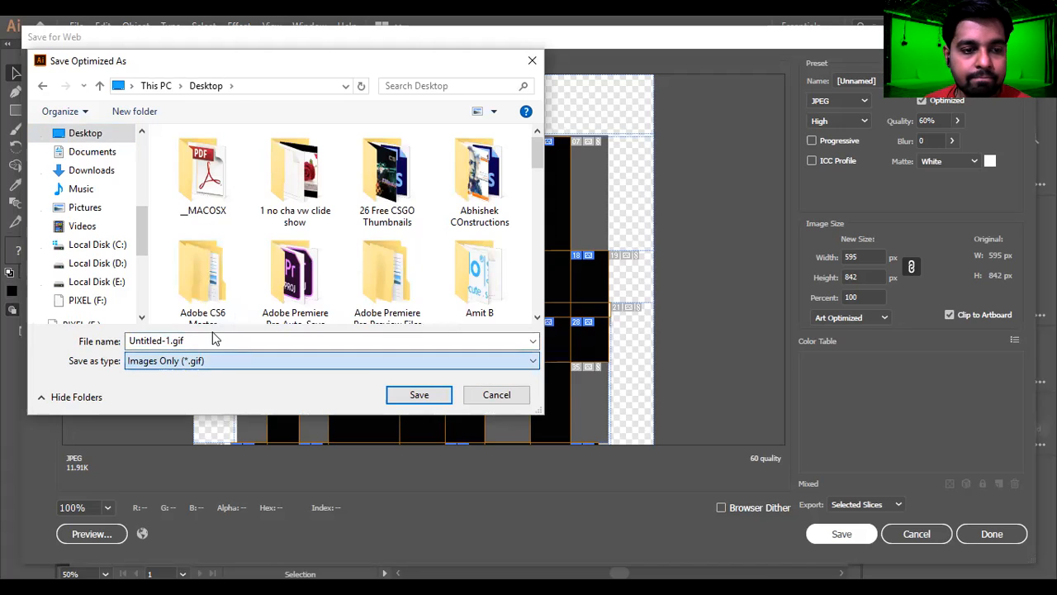
click(216, 340)
click(212, 361)
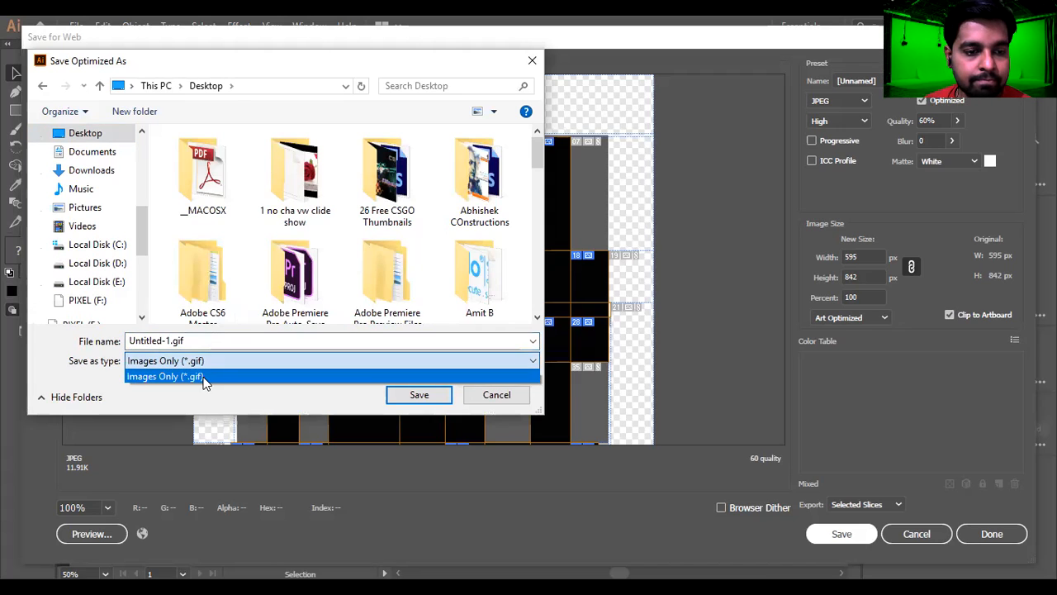
click(206, 339)
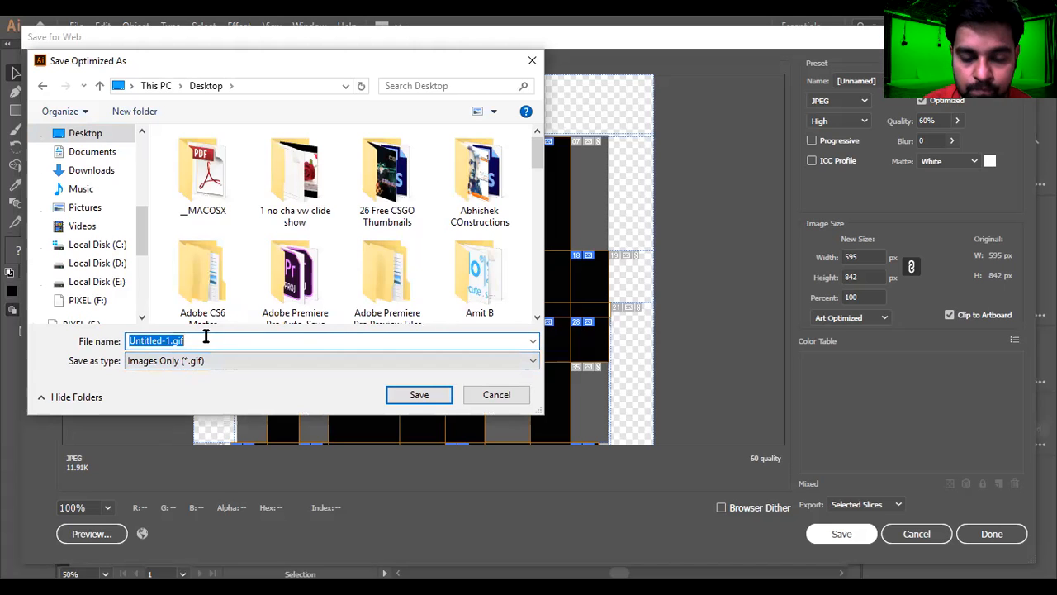
key(ctrl+shift+n)
text(sLICE2)
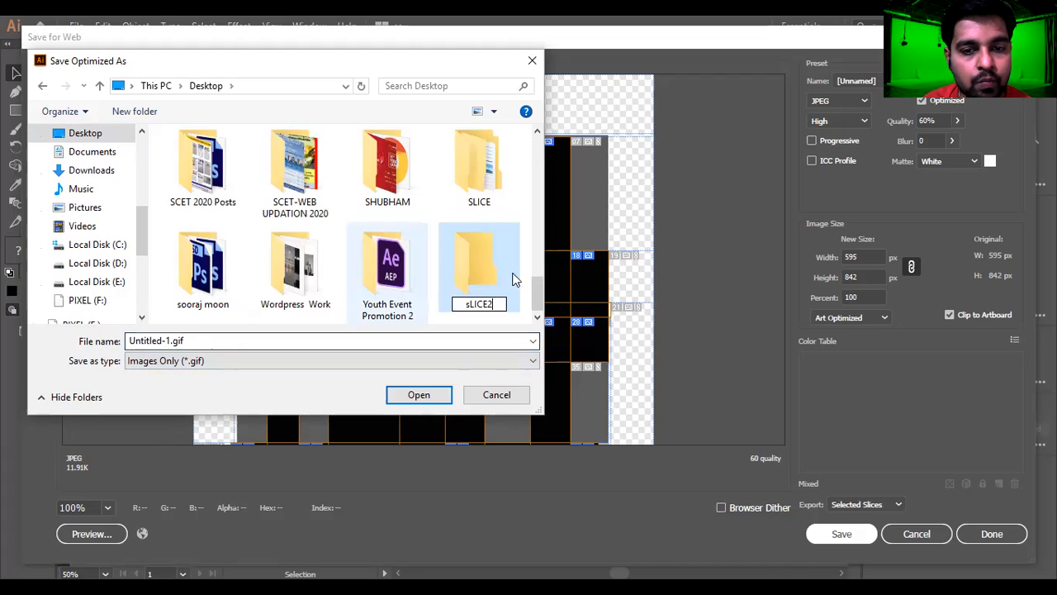
double_click(479, 264)
Name the exported slice images 121 and save them into the sLICE2 folder
click(217, 339)
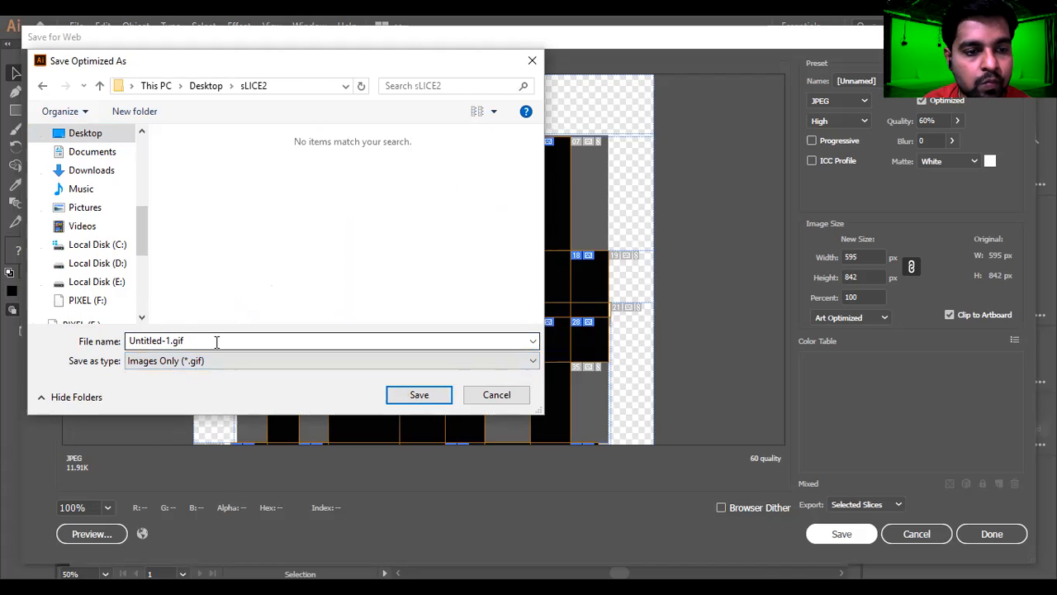
text(121)
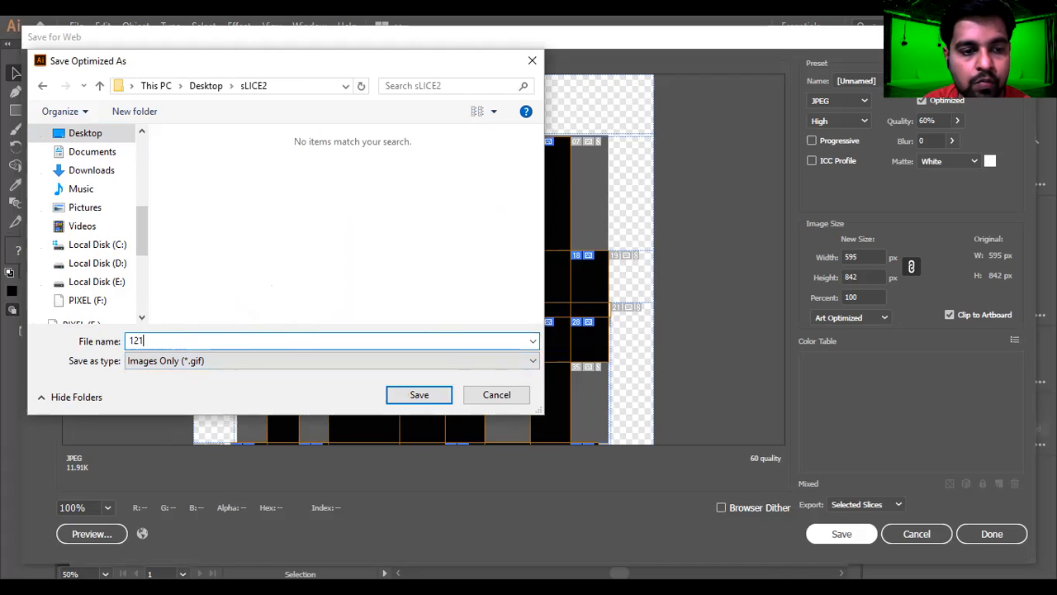
key(Return)
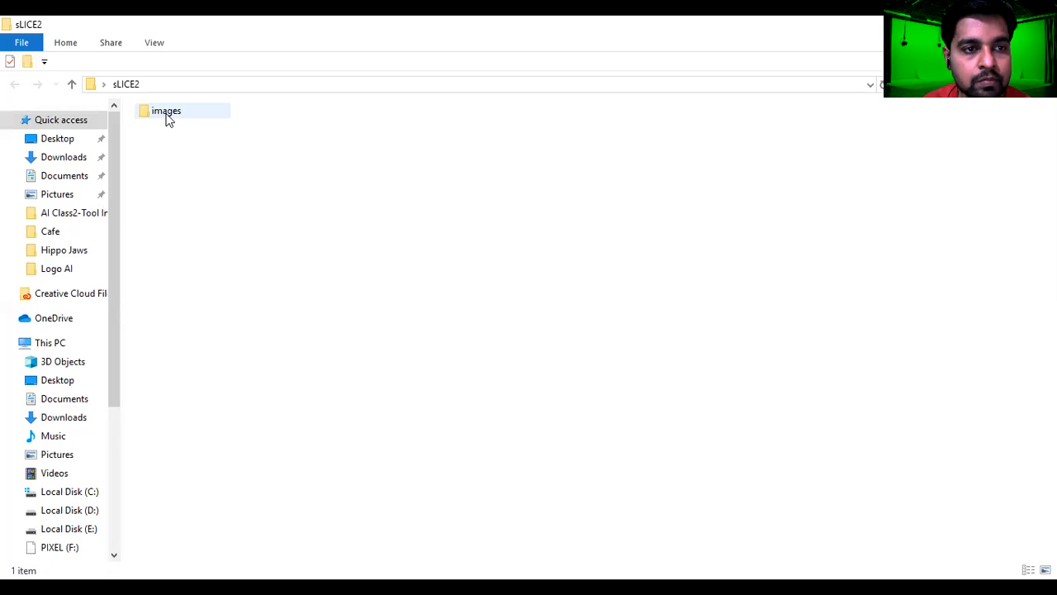
Open the images subfolder of sLICE2, show its files as icons and look over the exported JPEG slices
double_click(166, 112)
right_click(569, 195)
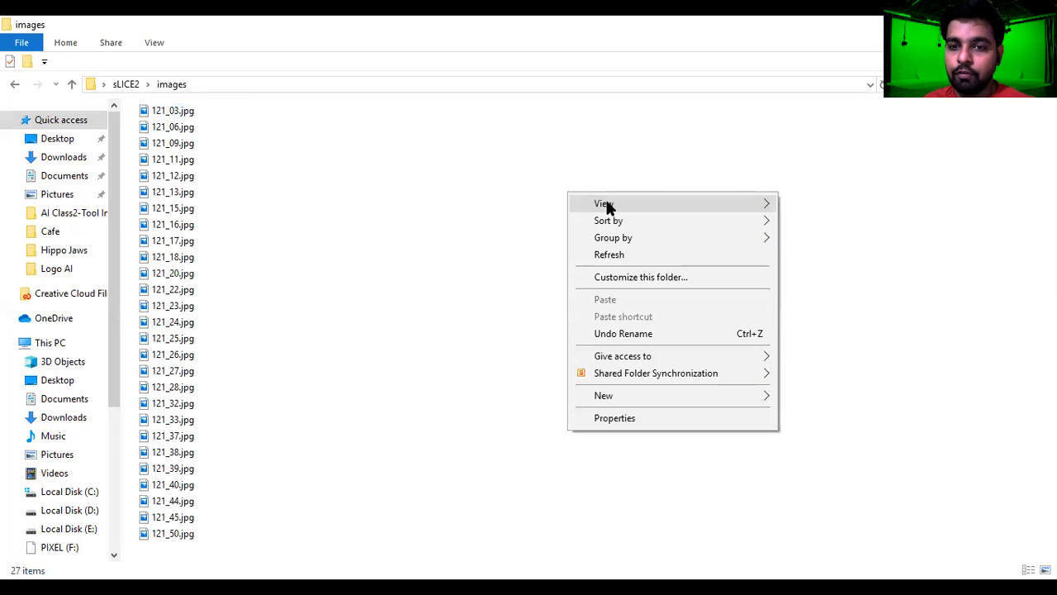
mouse_move(604, 206)
click(837, 236)
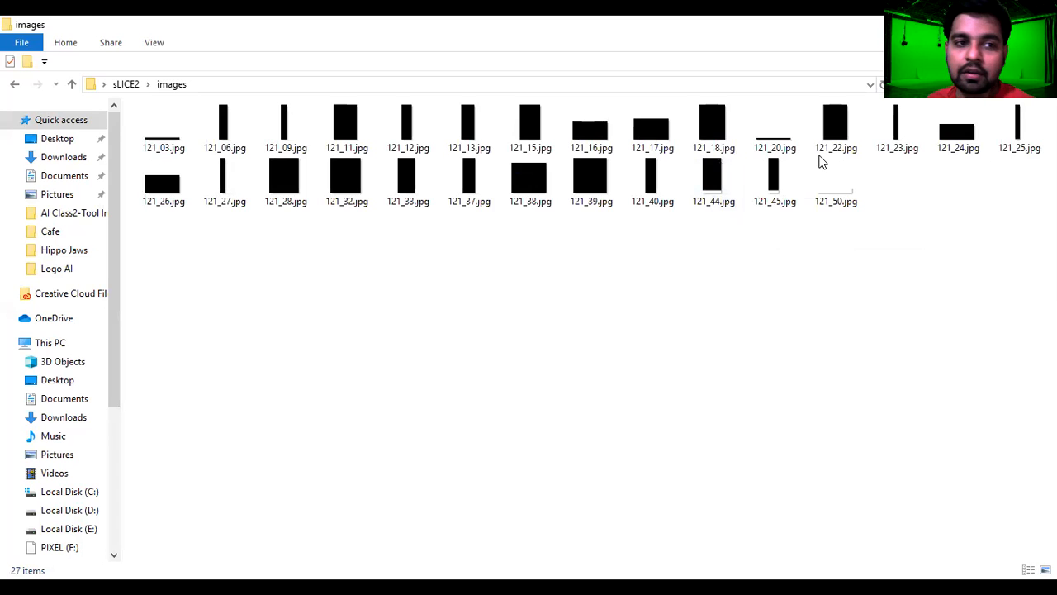
click(130, 91)
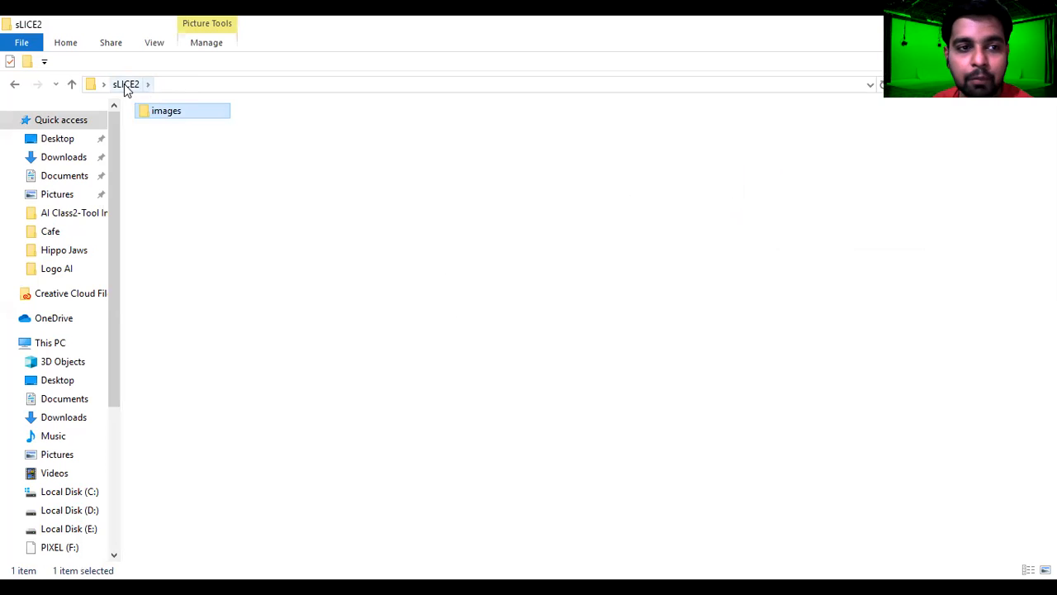
double_click(168, 113)
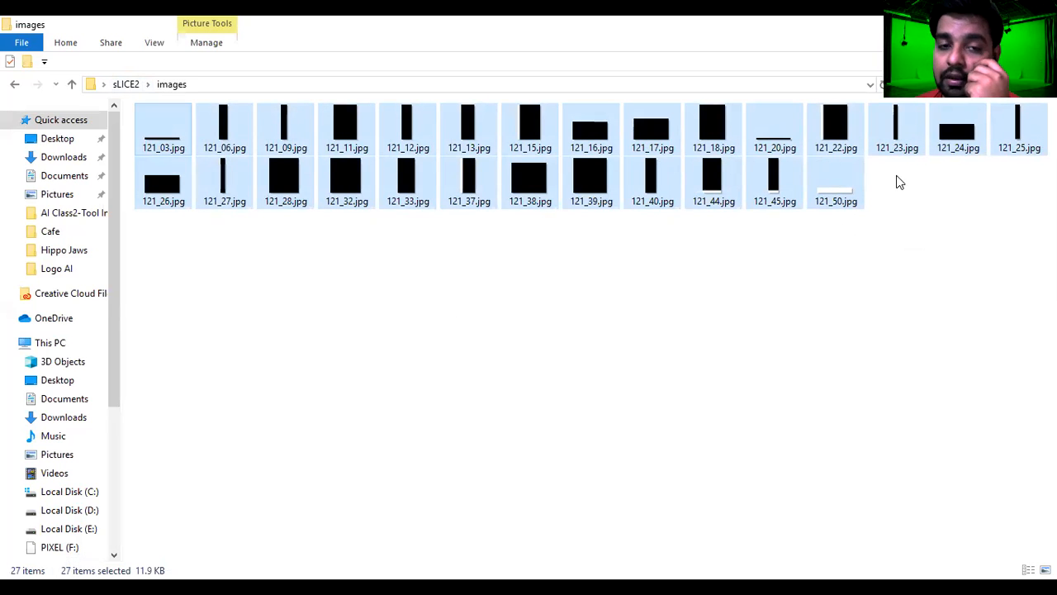
click(710, 259)
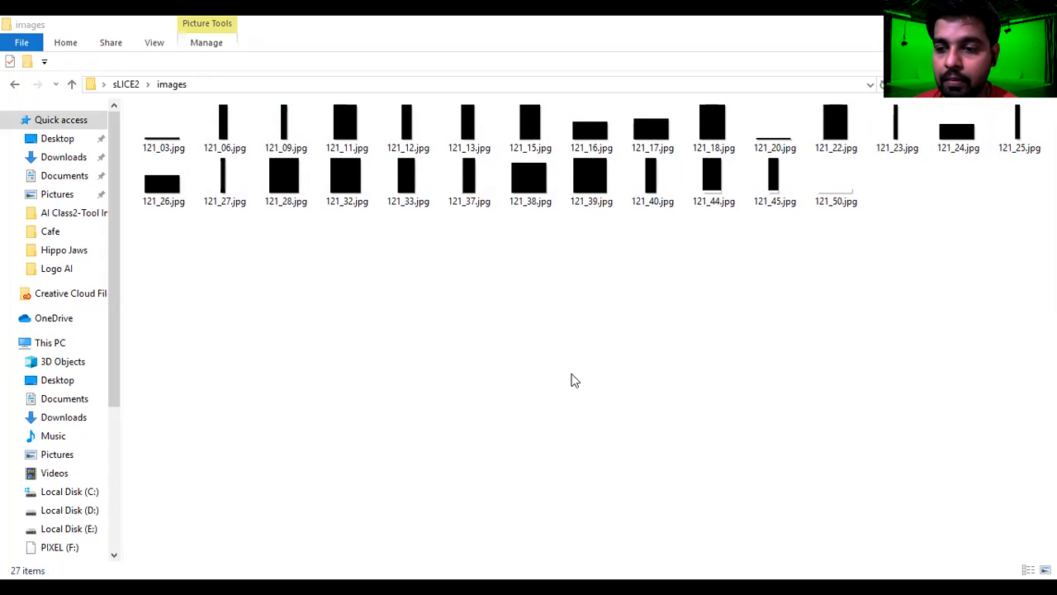
Switch back to Illustrator, fit the artboard in the window and deselect all the artwork
key(alt+Tab)
scroll(369, 260, down, 1)
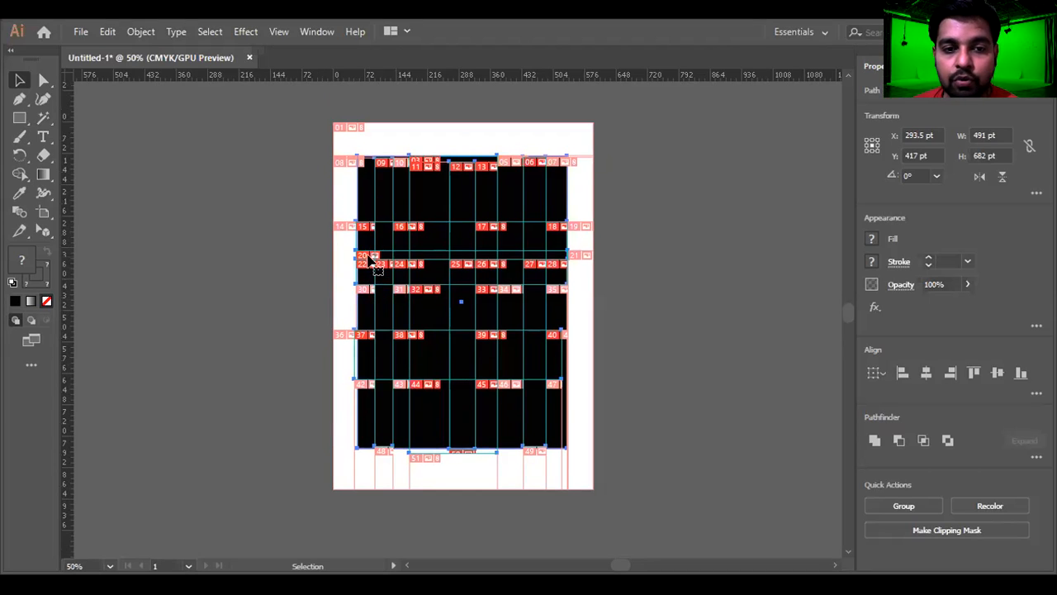
scroll(369, 260, down, 2)
key(ctrl+0)
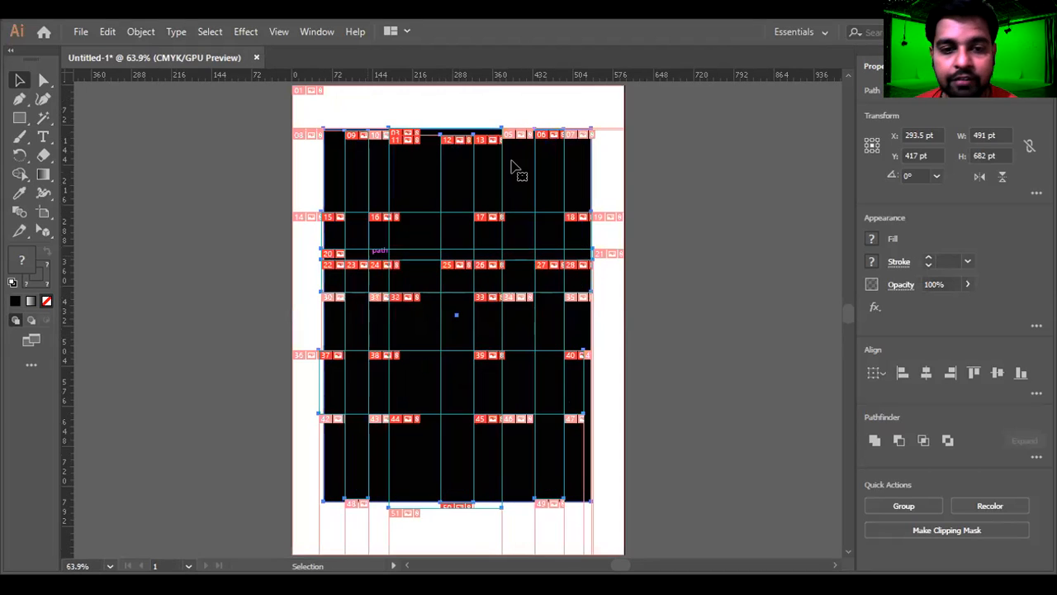
click(660, 144)
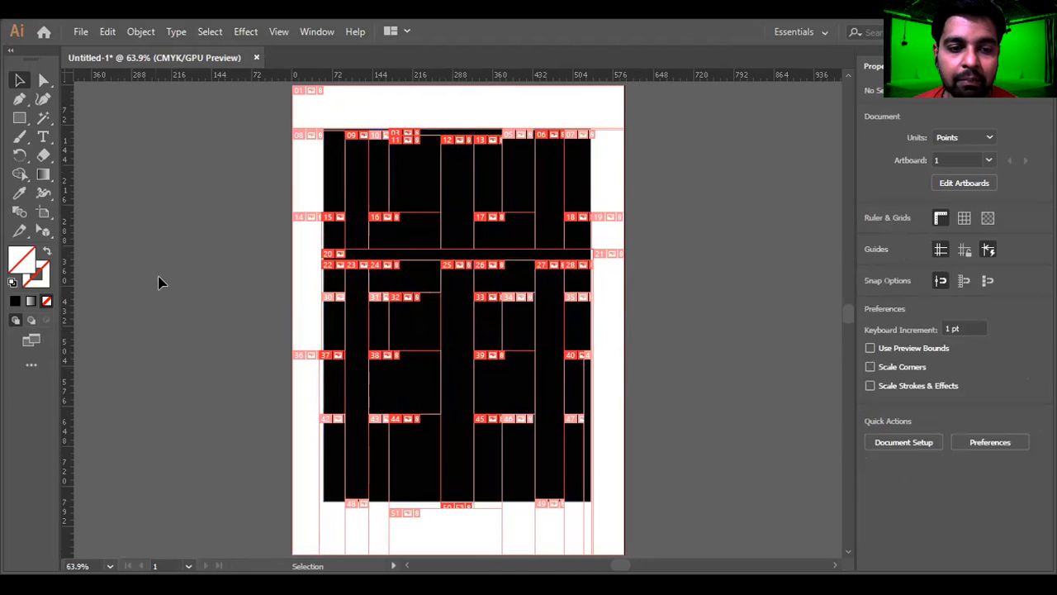
Examine the available export commands, including Save for Web (Legacy), without running any of them
click(80, 33)
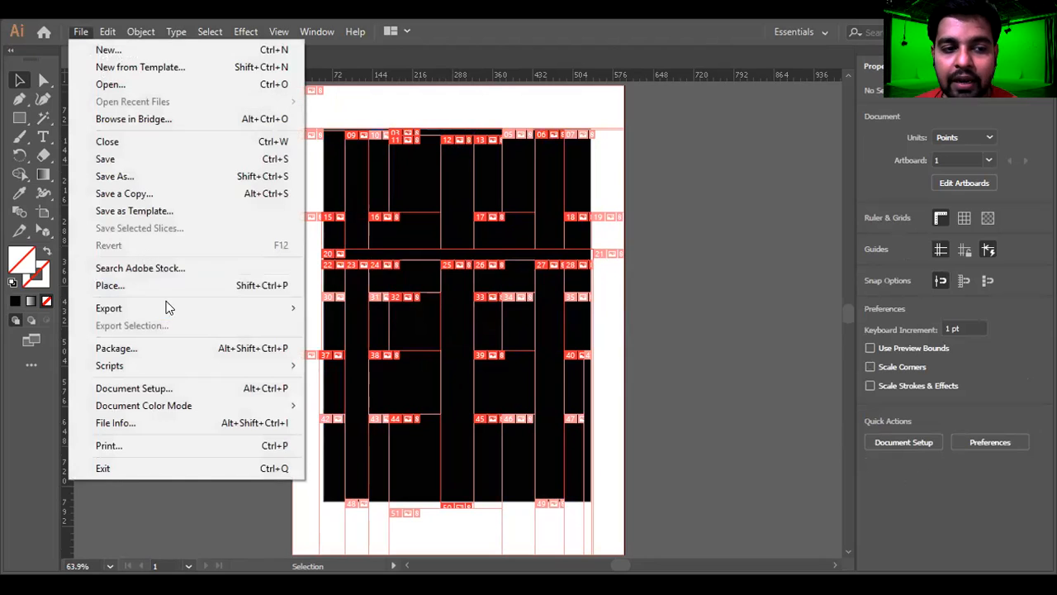
mouse_move(165, 308)
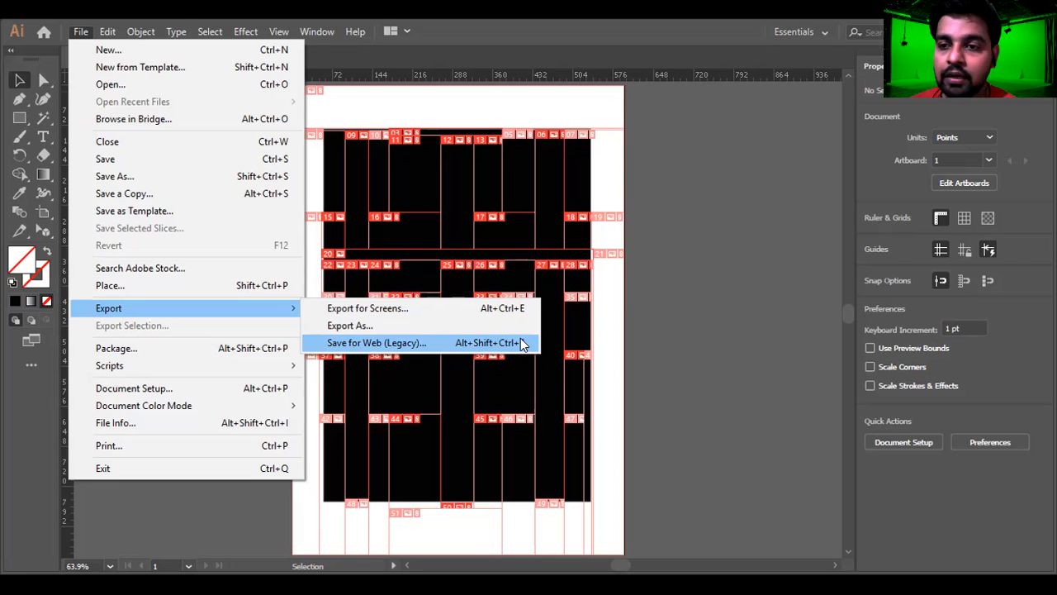
click(691, 300)
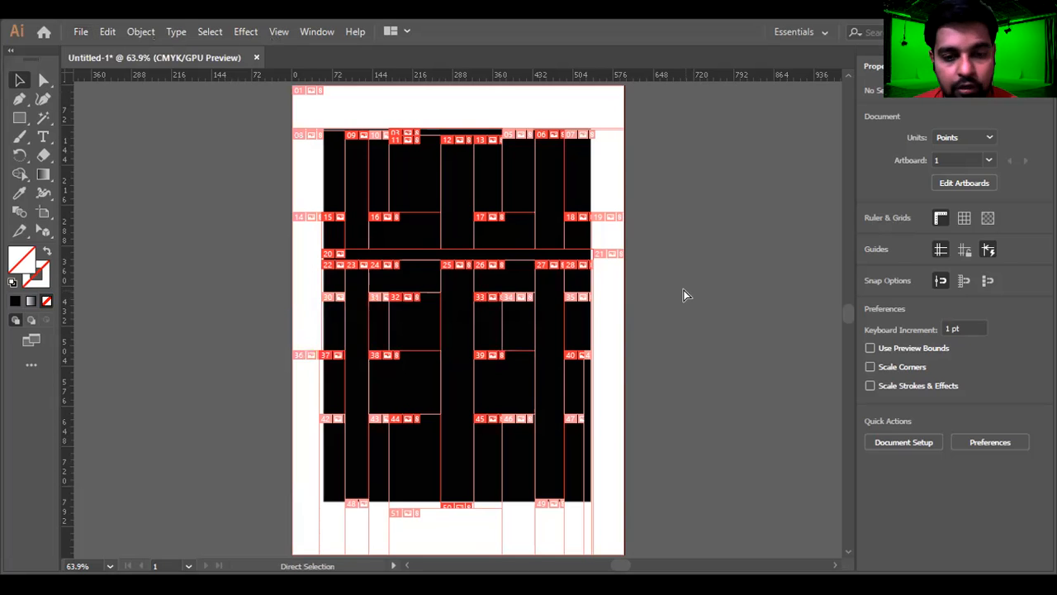
Clear the sliced artwork from the artboard and activate the Slice tool
click(26, 230)
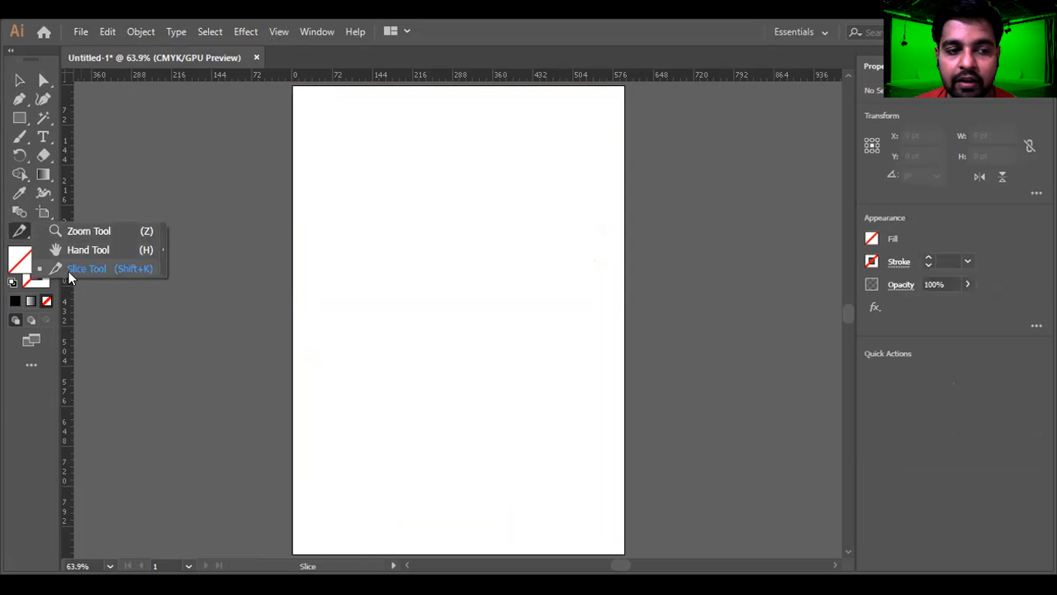
click(71, 273)
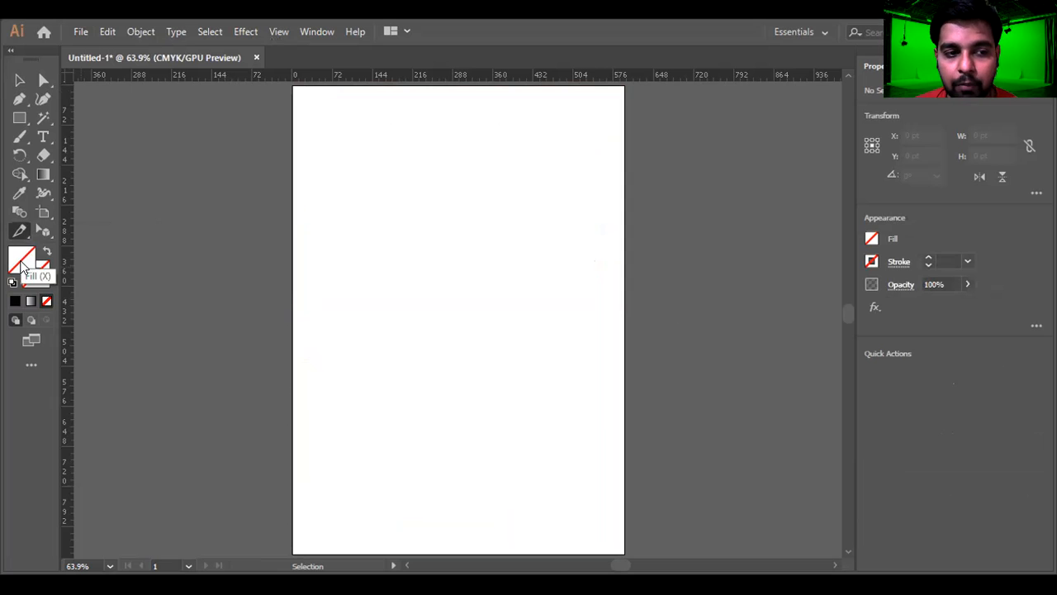
Reset the fill and stroke to their defaults and set the fill colour to red FF0000
click(12, 282)
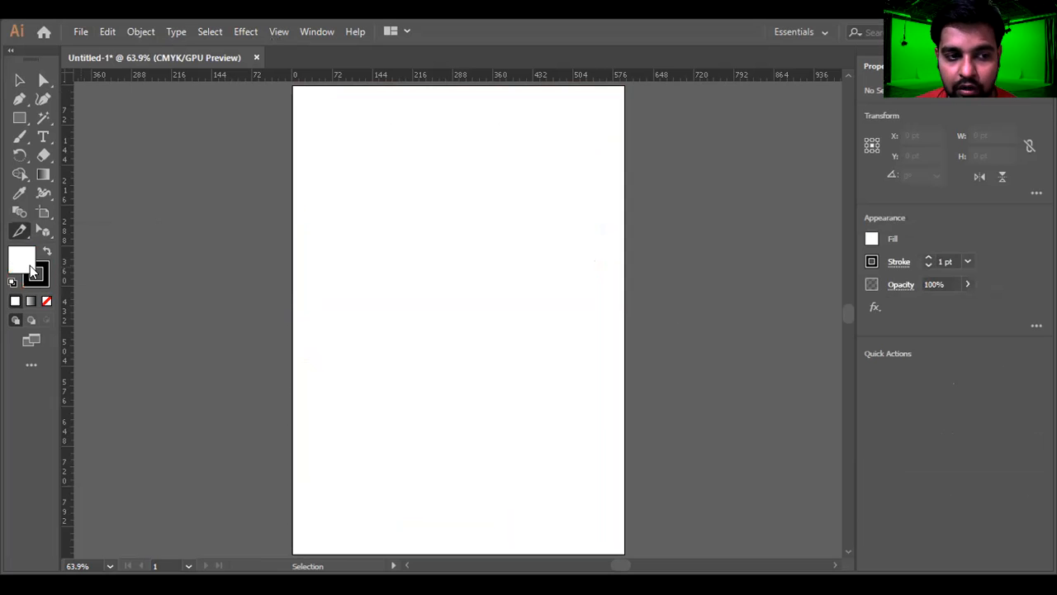
double_click(25, 264)
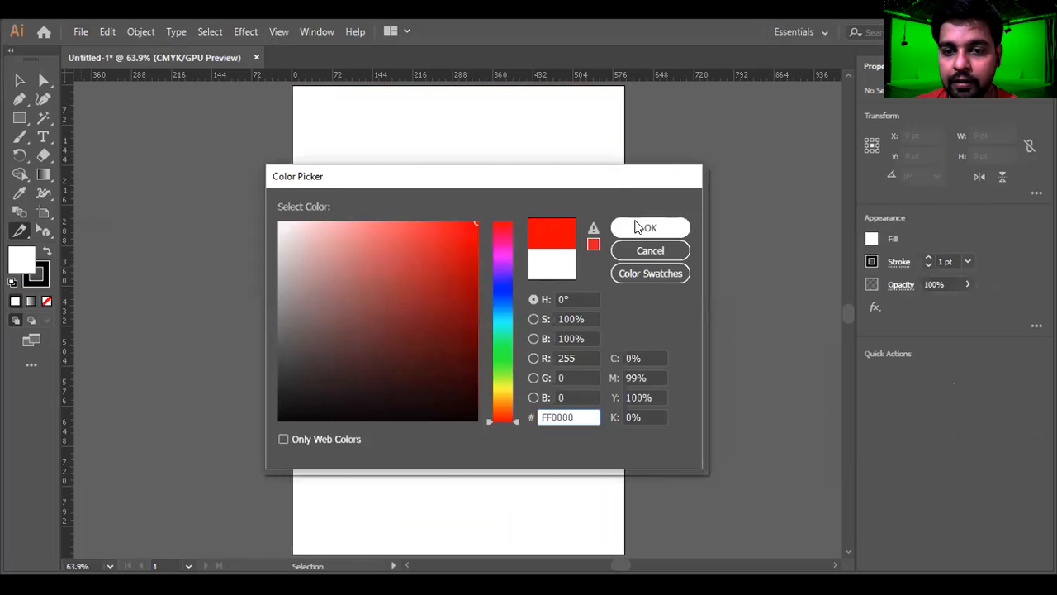
click(637, 227)
Draw a rectangle about 301 by 269 pt and move it to about X 179 pt, Y 307 pt
key(m)
drag(423, 164, 591, 314)
key(v)
drag(501, 238, 381, 255)
Give the red rectangle a 12 pt black stroke and move it to about X 245 pt, Y 294 pt
click(41, 279)
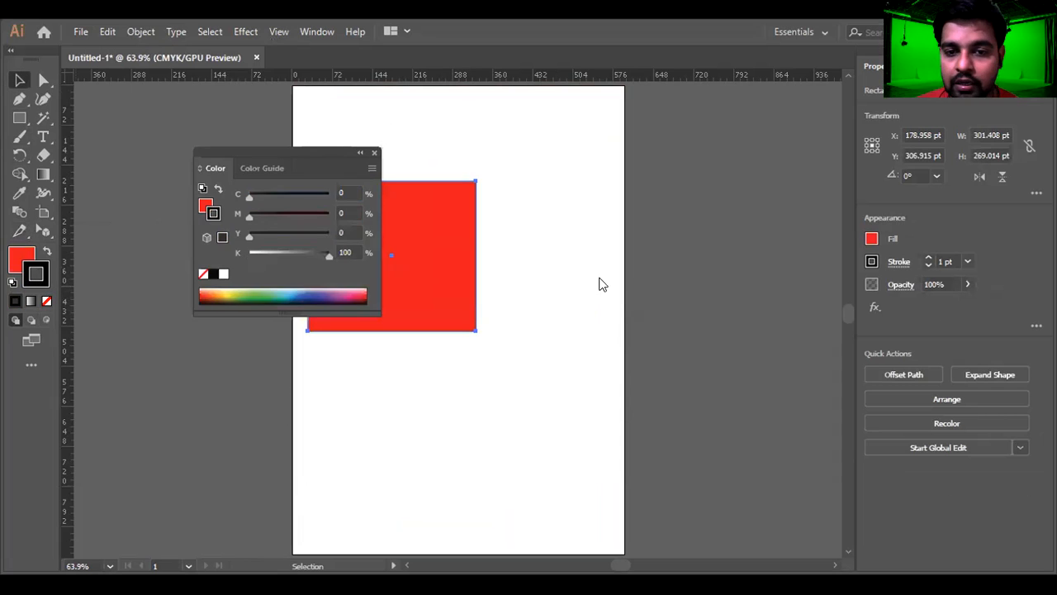
click(645, 228)
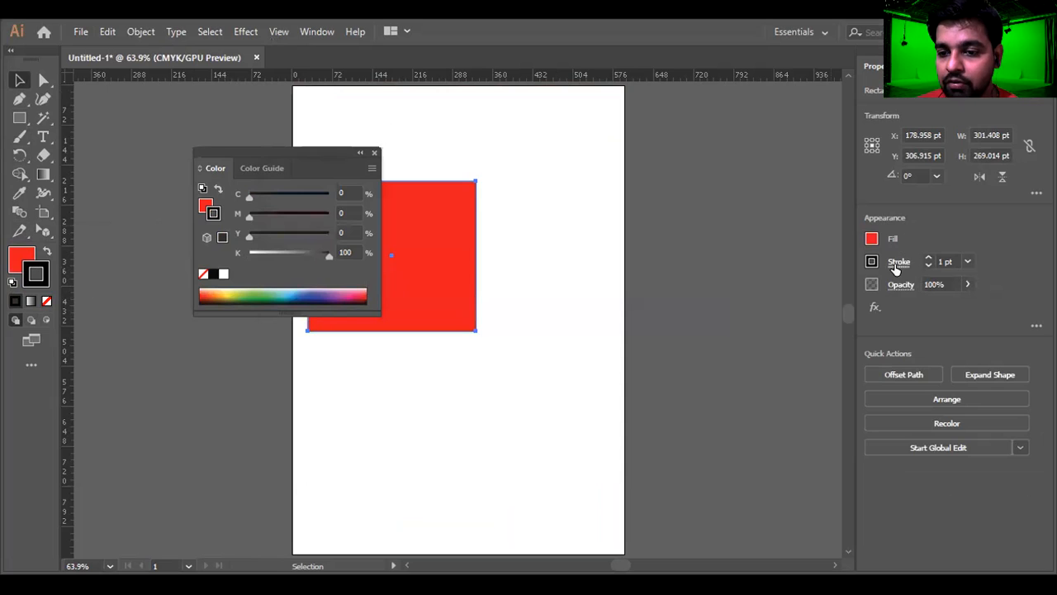
click(947, 261)
text(5)
key(Return)
text(12)
drag(419, 281, 458, 288)
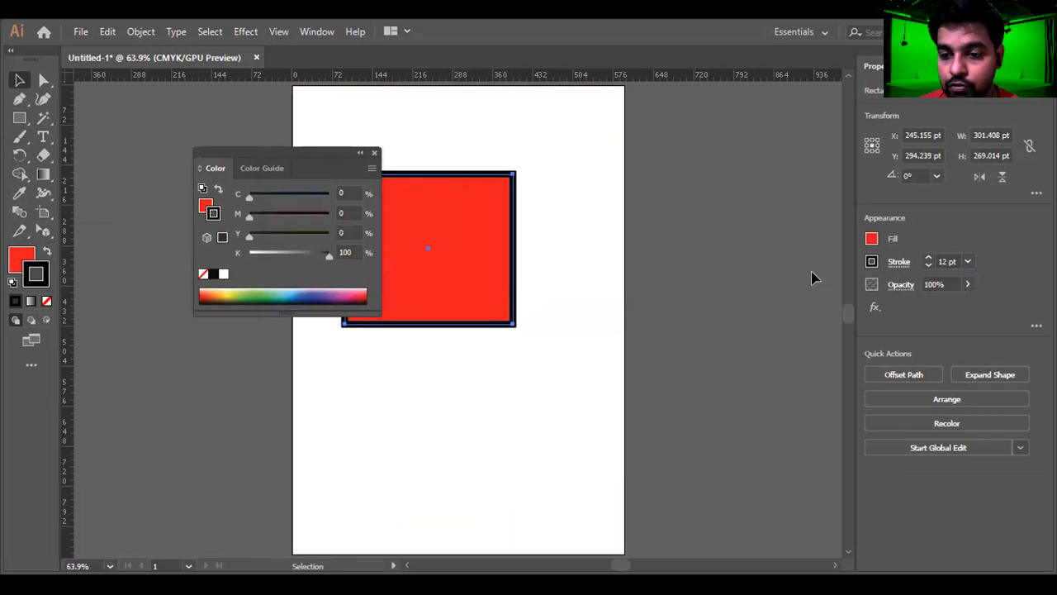
Set the rectangle's stroke weight to 17 pt and move the Color panel clear of the artwork
click(952, 260)
scroll(952, 260, up, 2)
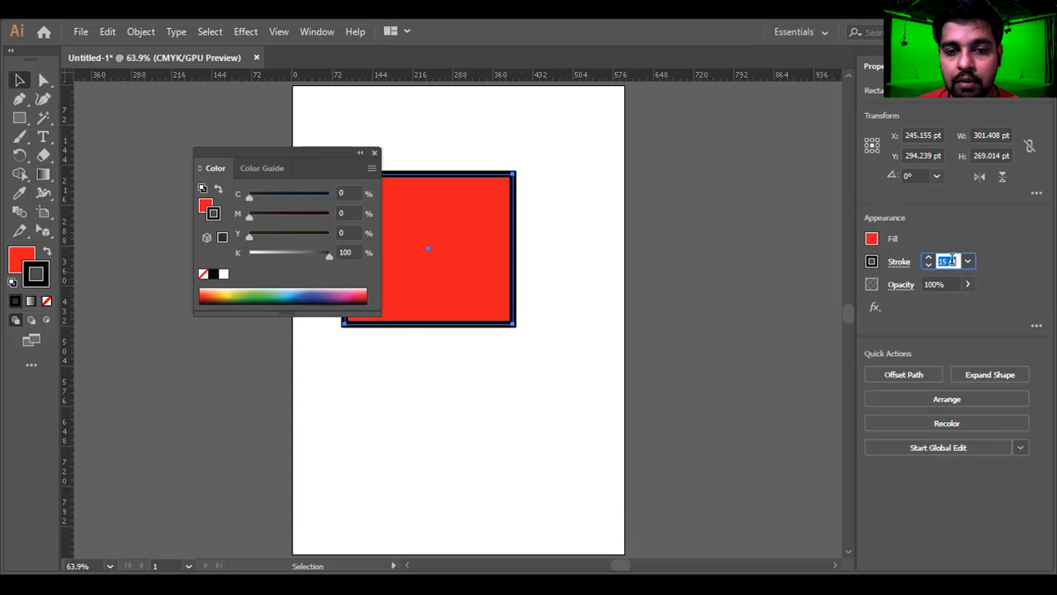
scroll(953, 260, up, 2)
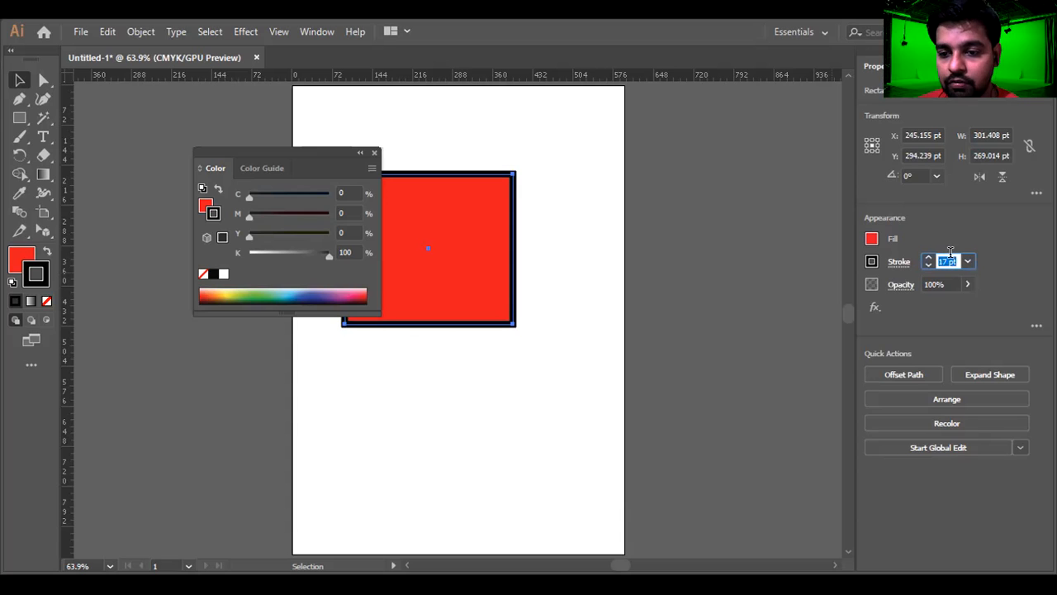
click(448, 289)
drag(302, 154, 763, 131)
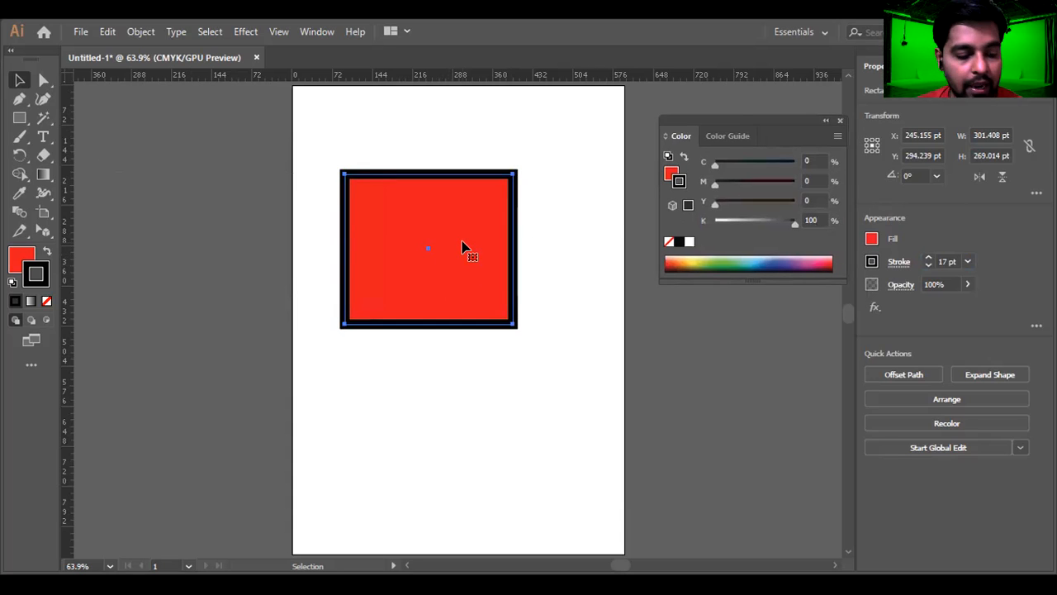
Swap the rectangle's fill and stroke colours back and forth repeatedly, finishing with a black fill and red stroke
key(shift+x)
key(shift+x)
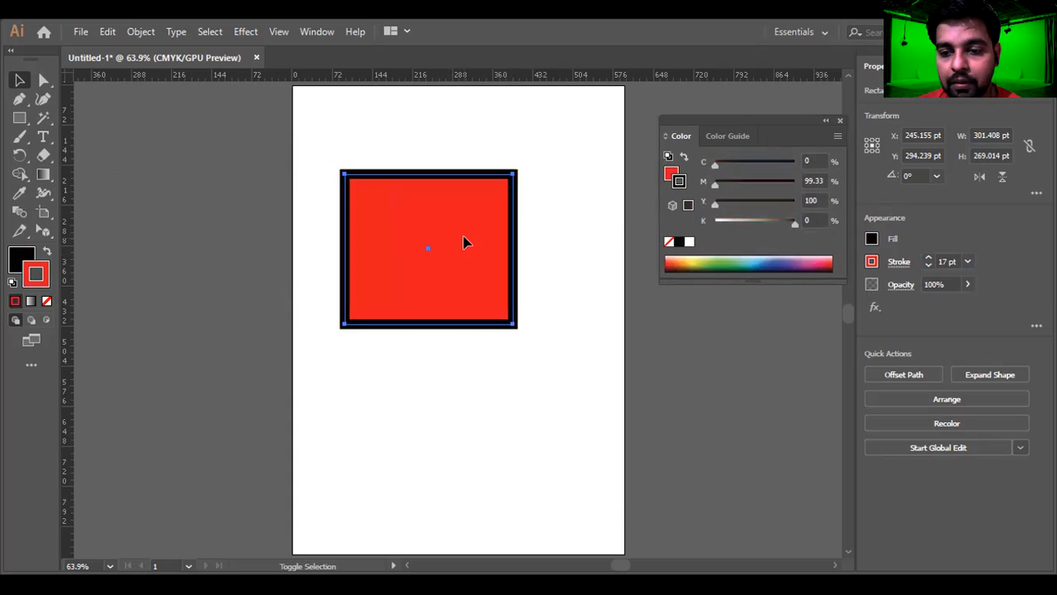
key(shift+x)
key(shift+x)
key(shift+x)
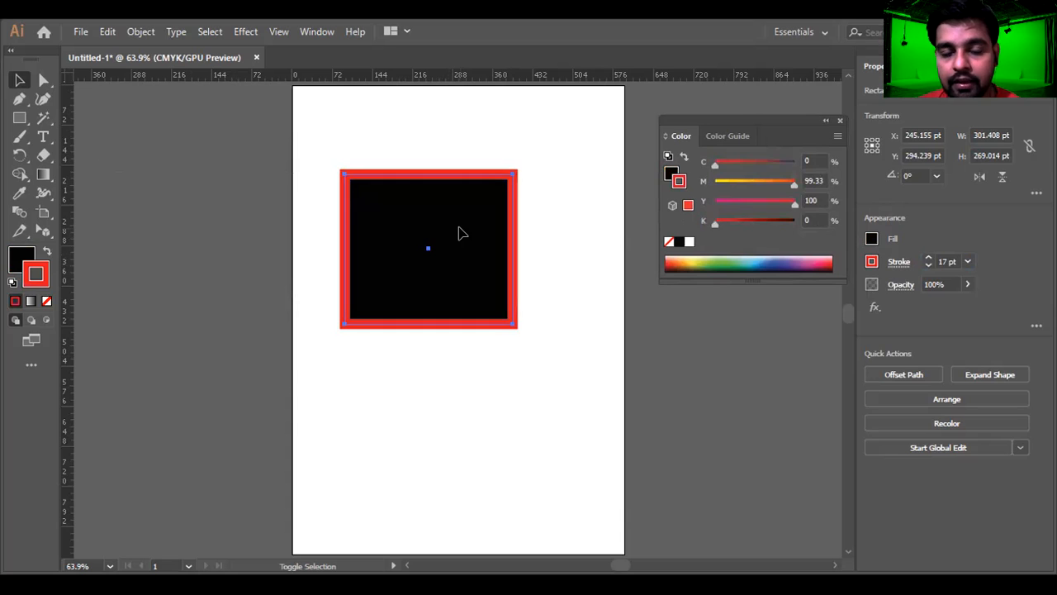
key(shift+x)
key(shift+x)
key(shift+x)
key(shift+x)
key(shift+x)
key(shift+x)
key(shift+x)
key(shift+x)
key(shift+x)
key(shift+x)
key(shift+x)
key(shift+x)
key(shift+x)
key(shift+x)
key(shift+x)
key(shift+x)
key(shift+x)
key(shift+x)
key(shift+x)
key(shift+x)
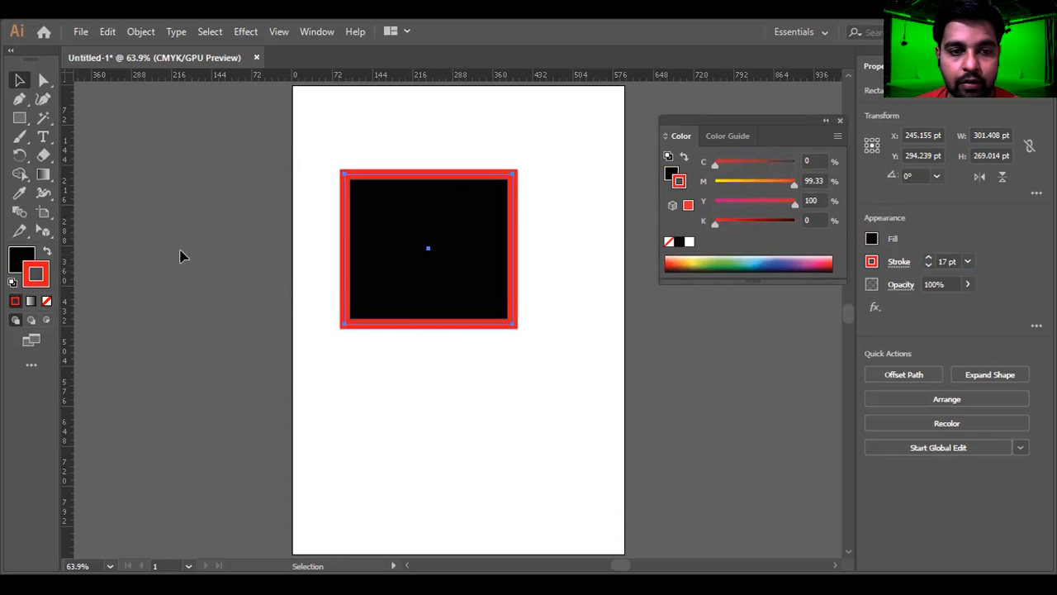
Give the rectangle an FF1054 fill and no stroke, and move it to about X 286 pt, Y 211 pt
double_click(31, 257)
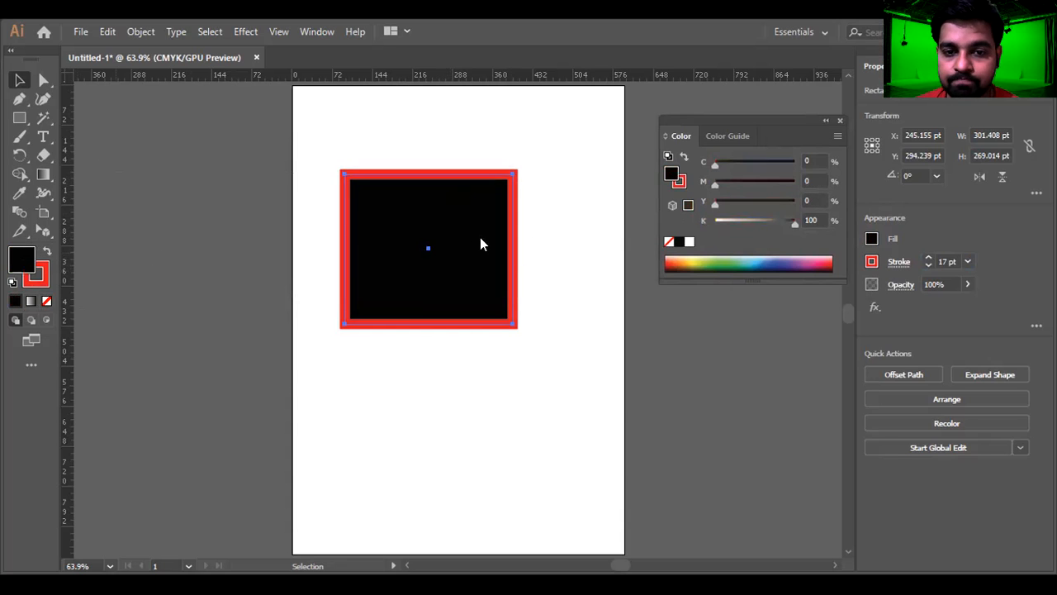
click(649, 228)
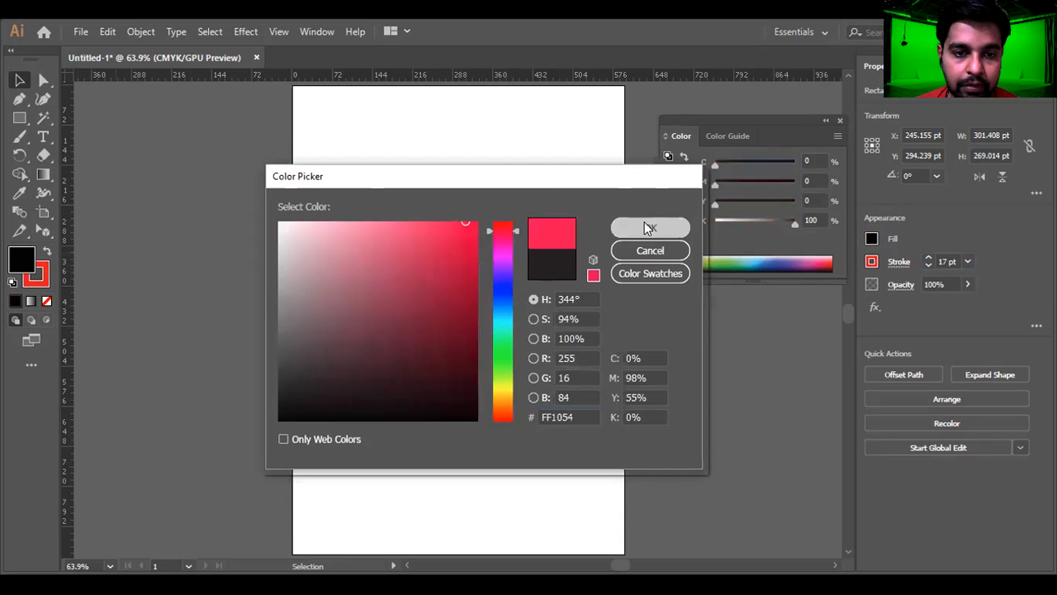
key(x)
click(46, 301)
click(24, 264)
drag(464, 262, 487, 216)
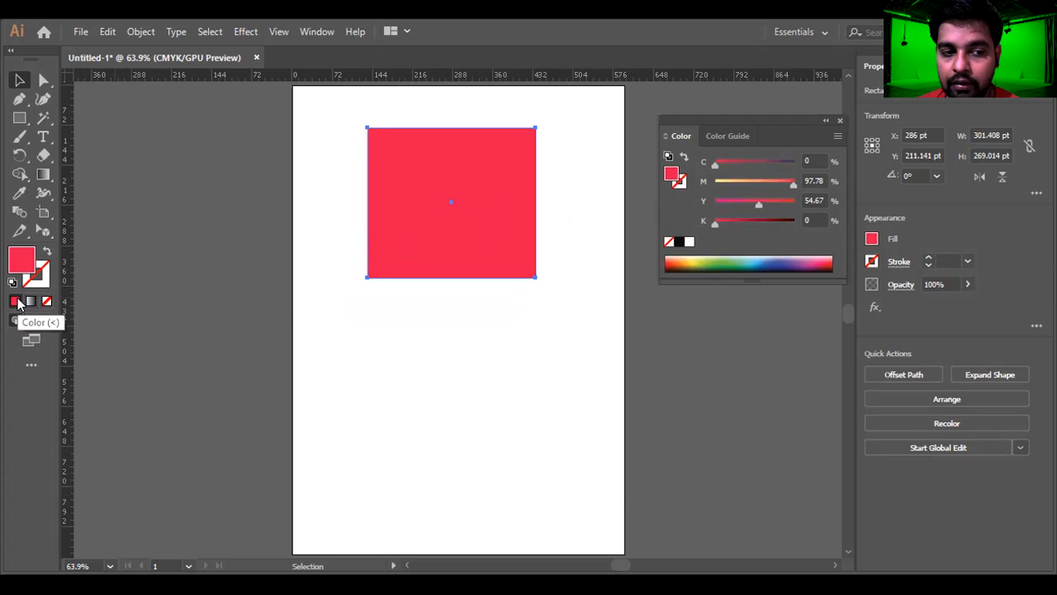
Fill the rectangle with the white-to-black linear gradient and, with it deselected, move the Gradient panel fully into view
click(30, 302)
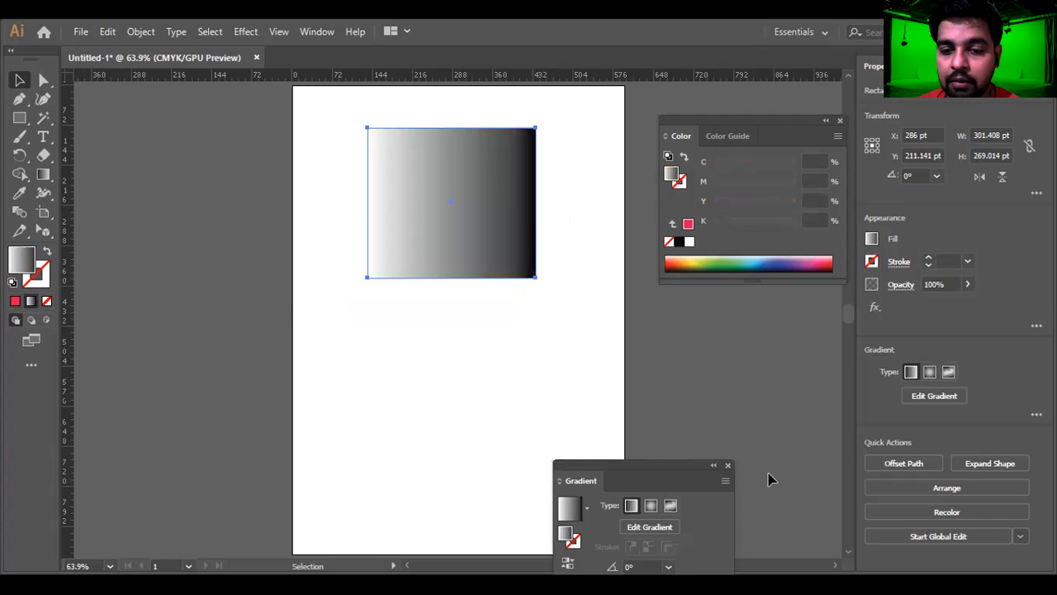
click(669, 453)
drag(667, 463, 700, 95)
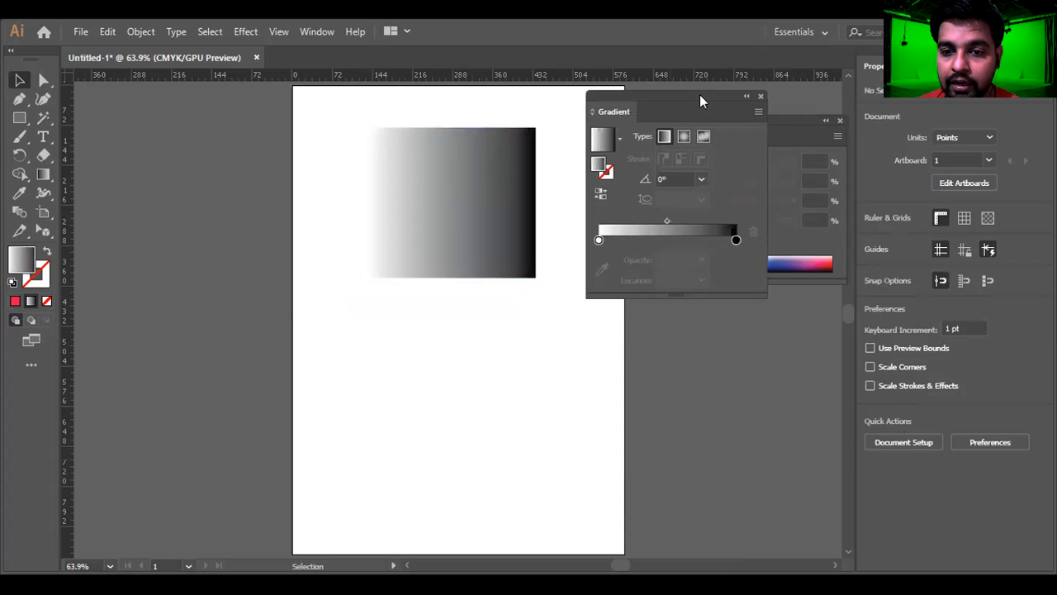
Set the gradient's first stop to red and add an orange stop just before the black end stop
click(598, 240)
double_click(599, 240)
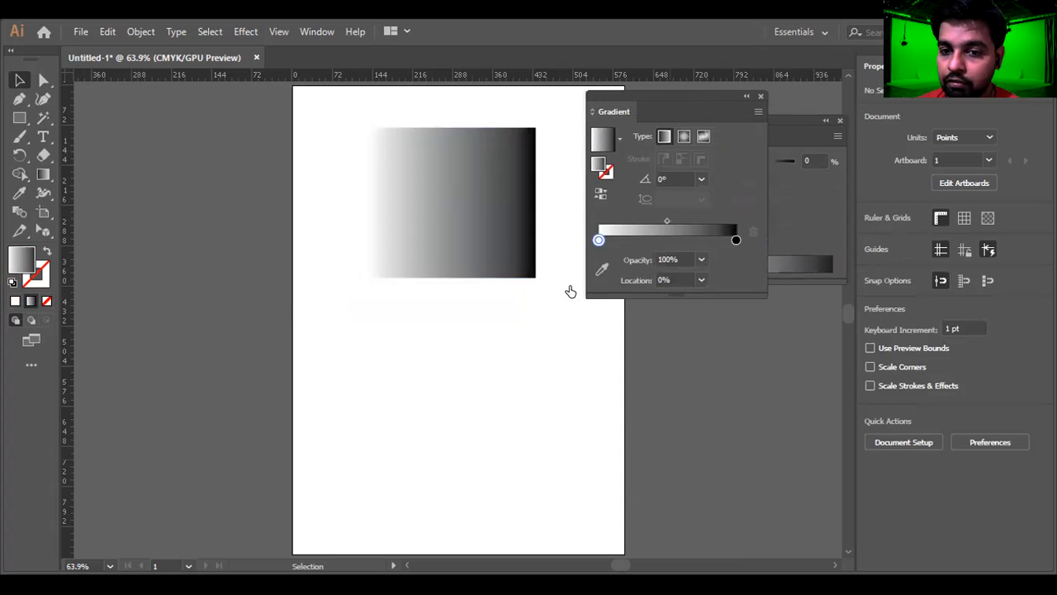
click(577, 290)
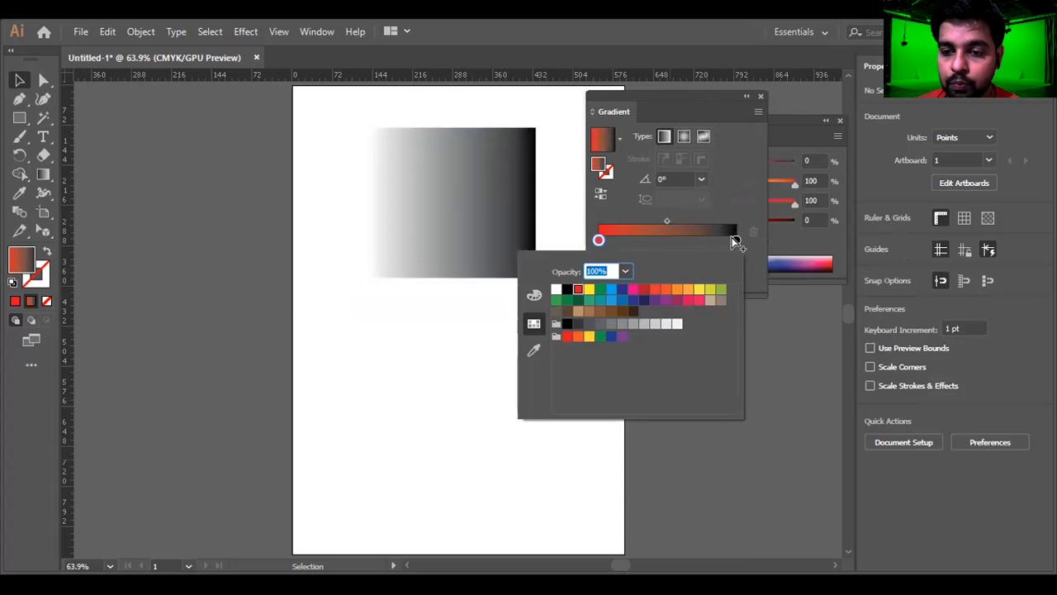
click(733, 239)
click(667, 291)
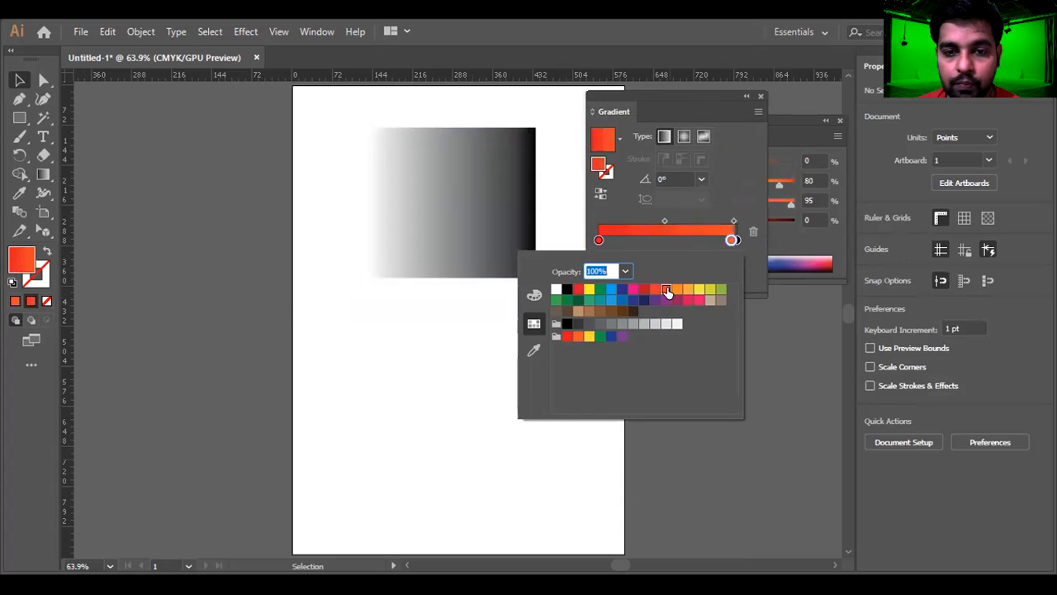
Select the rectangle and give its gradient a red-orange first stop and an orange stop just before the black end stop
click(445, 230)
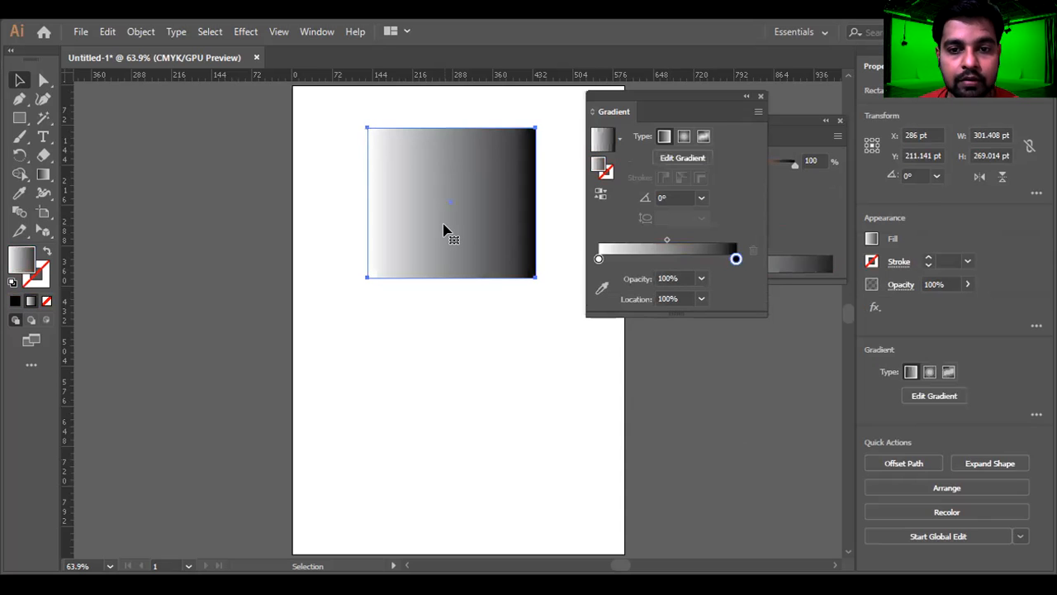
click(599, 258)
double_click(598, 259)
click(654, 307)
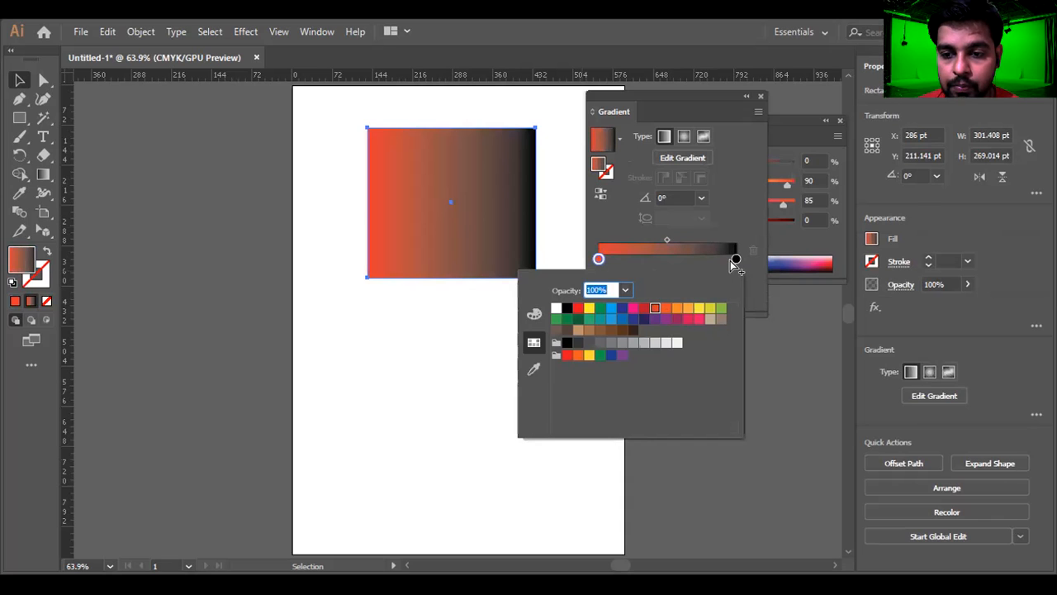
double_click(734, 259)
click(677, 307)
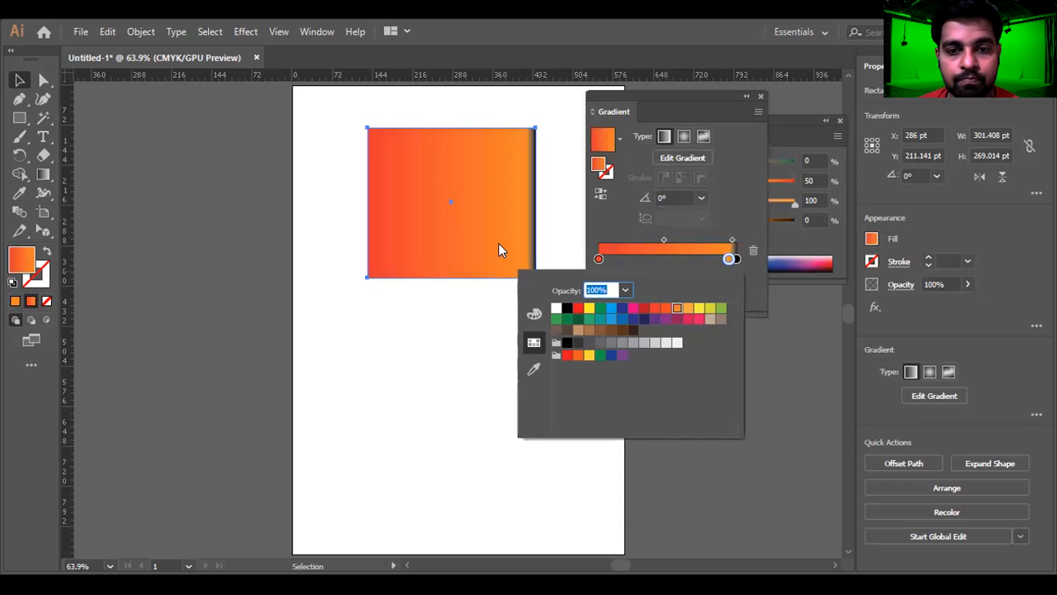
Delete the black end stop from the rectangle's gradient so it runs from red-orange to orange
click(745, 268)
click(735, 259)
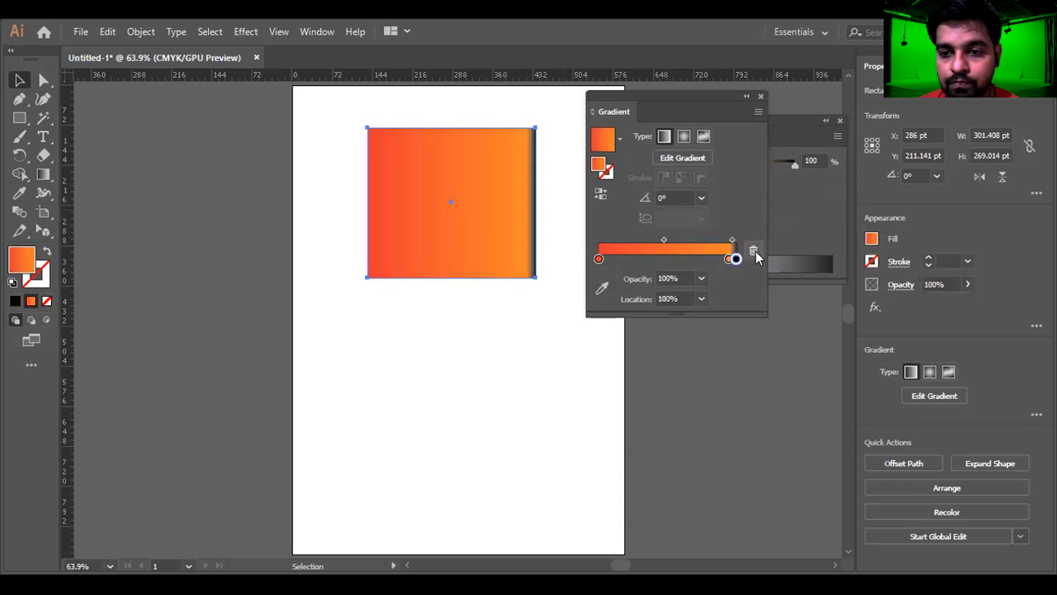
click(753, 251)
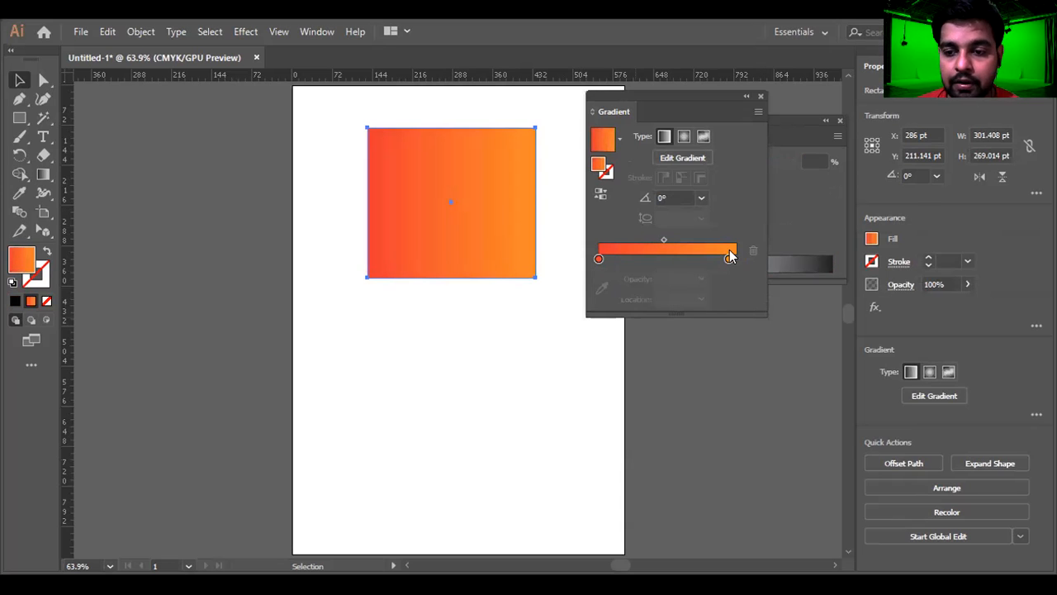
mouse_move(729, 259)
mouse_down()
mouse_move(740, 263)
mouse_move(731, 260)
mouse_up()
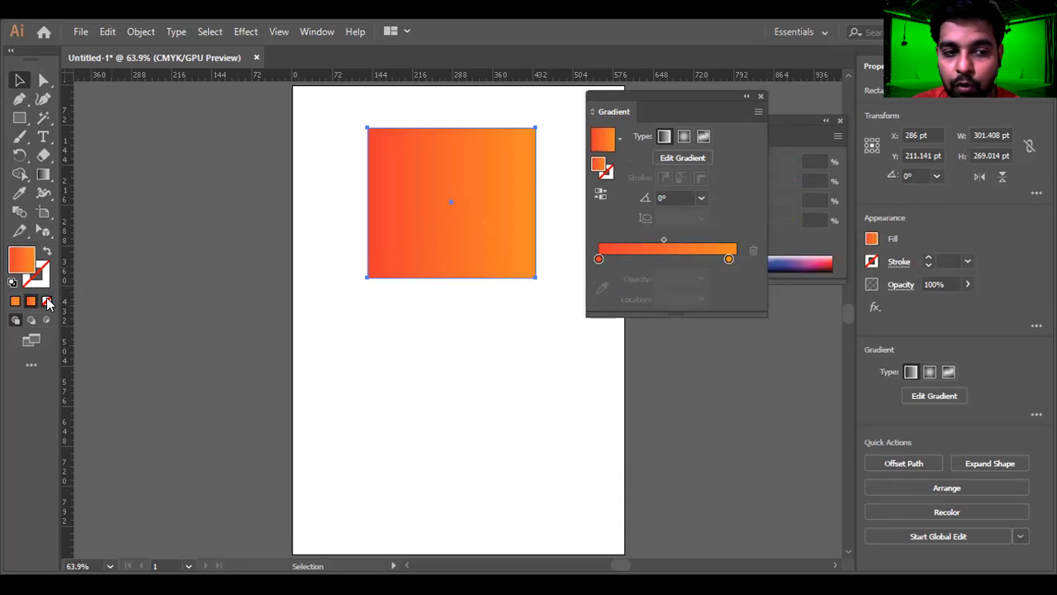
Remove the rectangle's gradient fill and give it a solid orange stroke
click(46, 302)
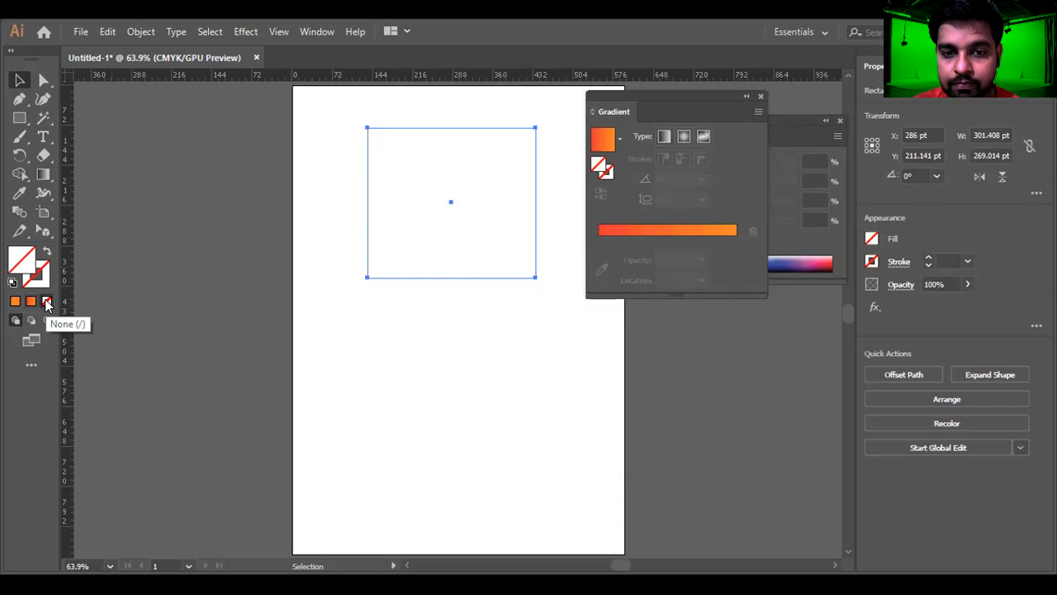
click(37, 279)
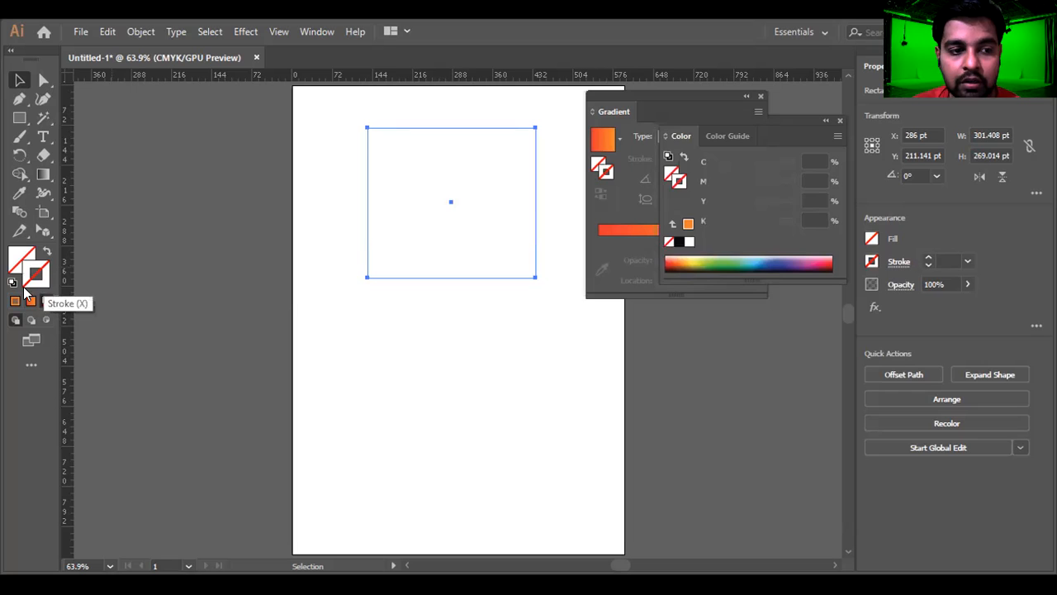
click(29, 303)
click(529, 311)
drag(486, 324, 422, 227)
click(943, 263)
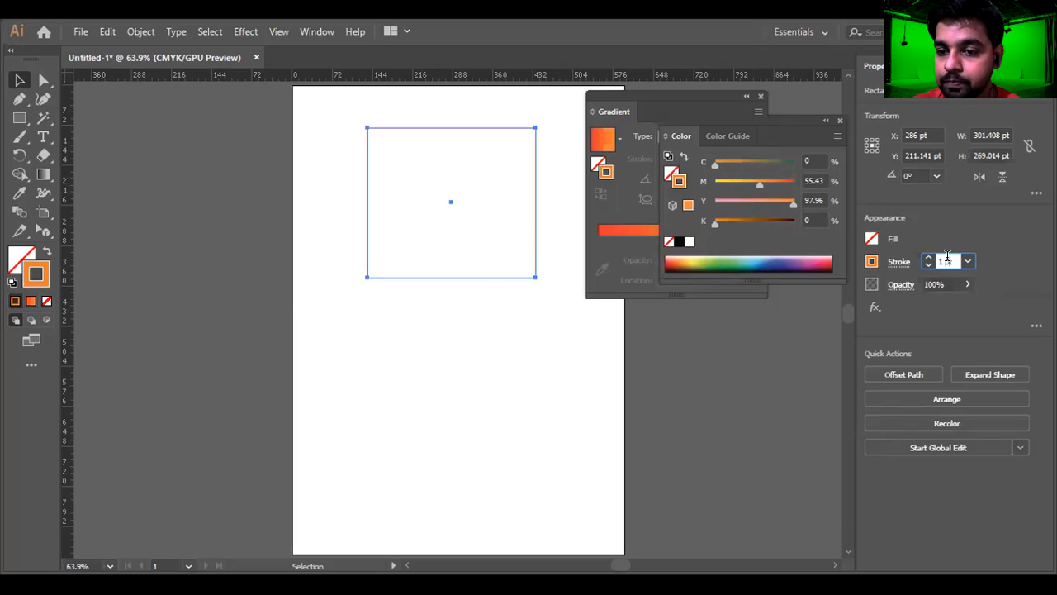
drag(411, 336, 479, 224)
Remove the rectangle's stroke, reapply solid orange to it, swap fill and stroke, and deselect the rectangle
click(46, 301)
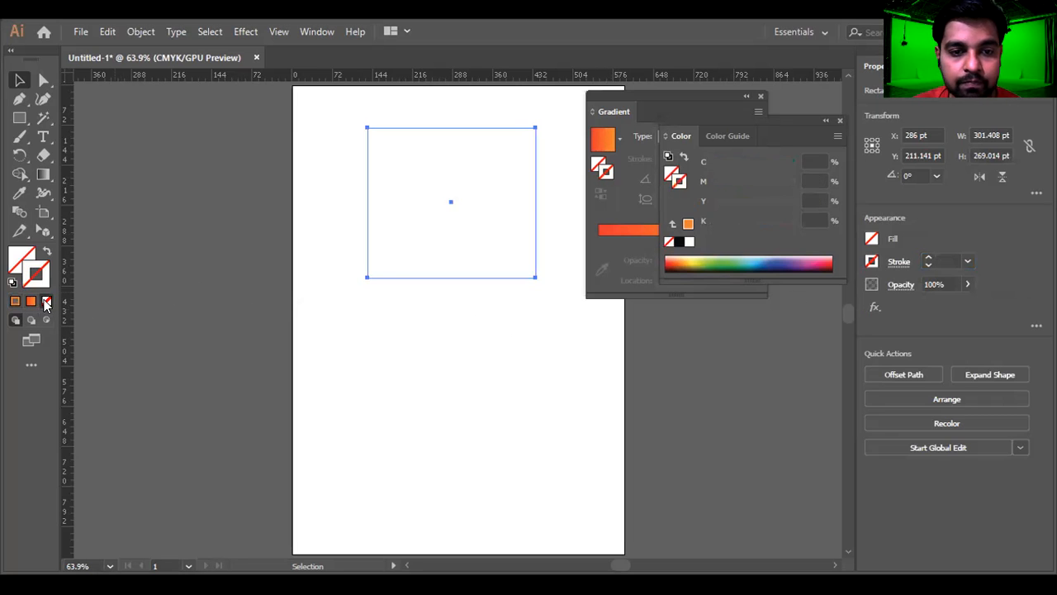
click(31, 301)
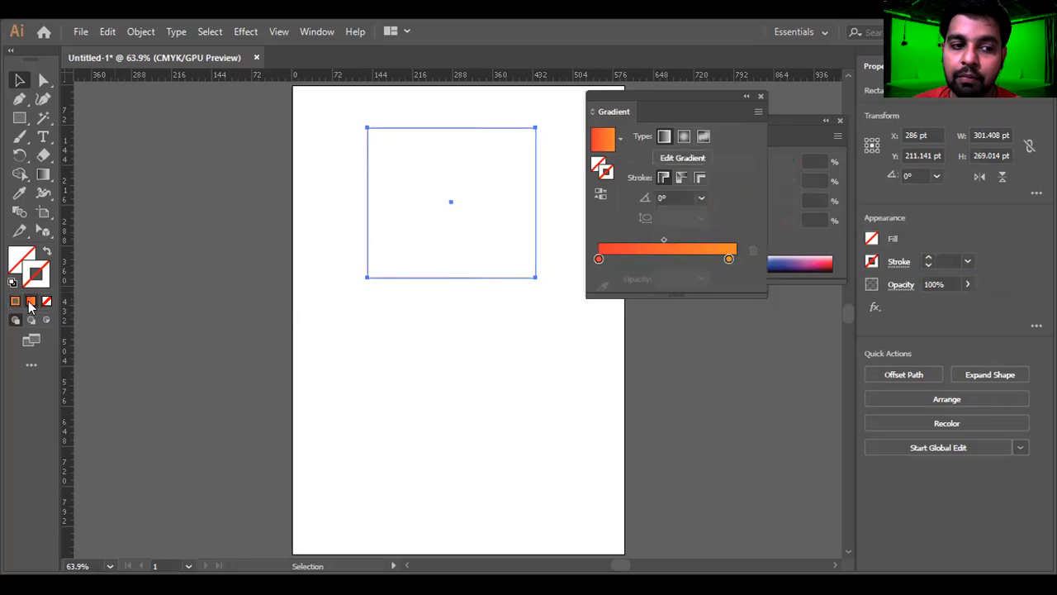
click(17, 302)
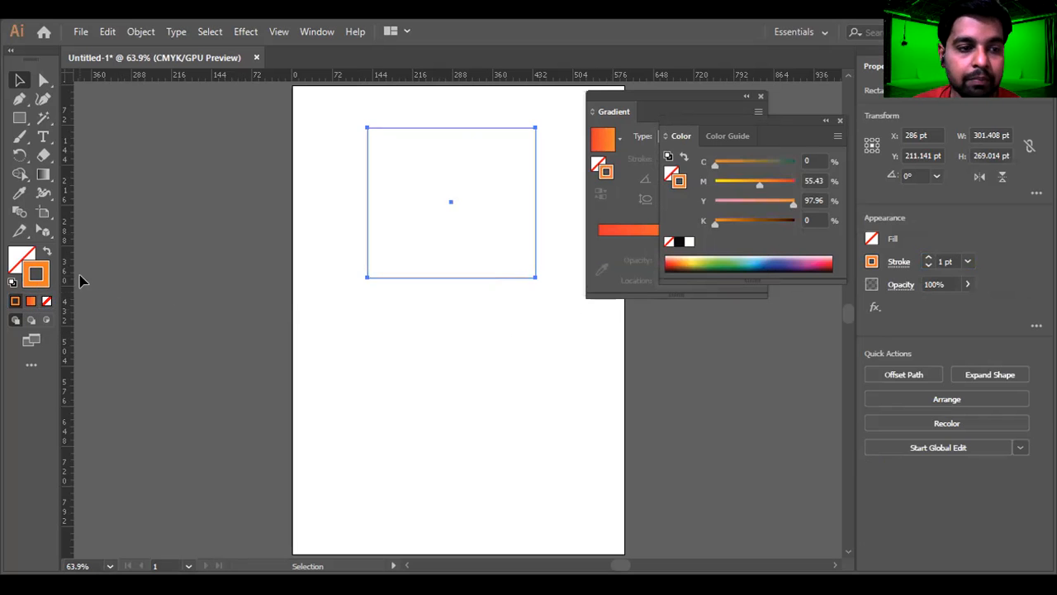
key(shift+x)
click(453, 346)
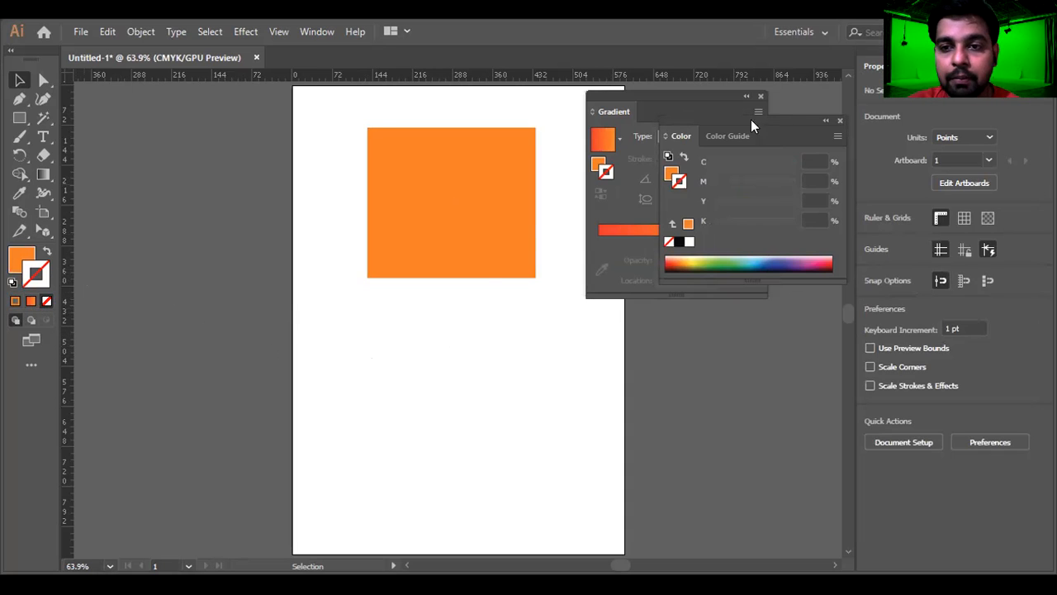
Close the Gradient panel and delete the orange rectangle from the artboard
click(759, 96)
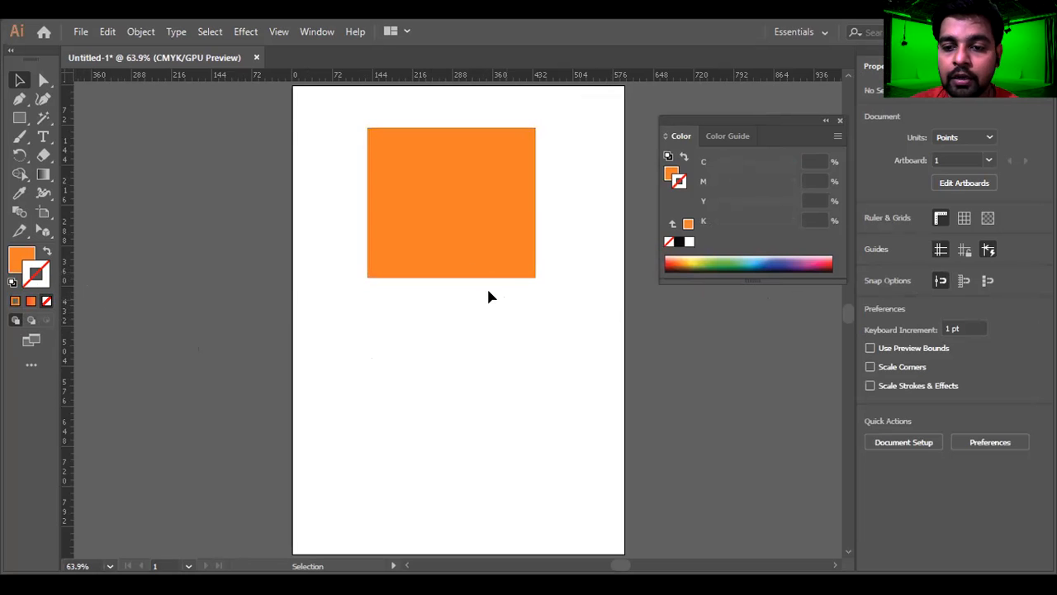
click(439, 196)
key(Delete)
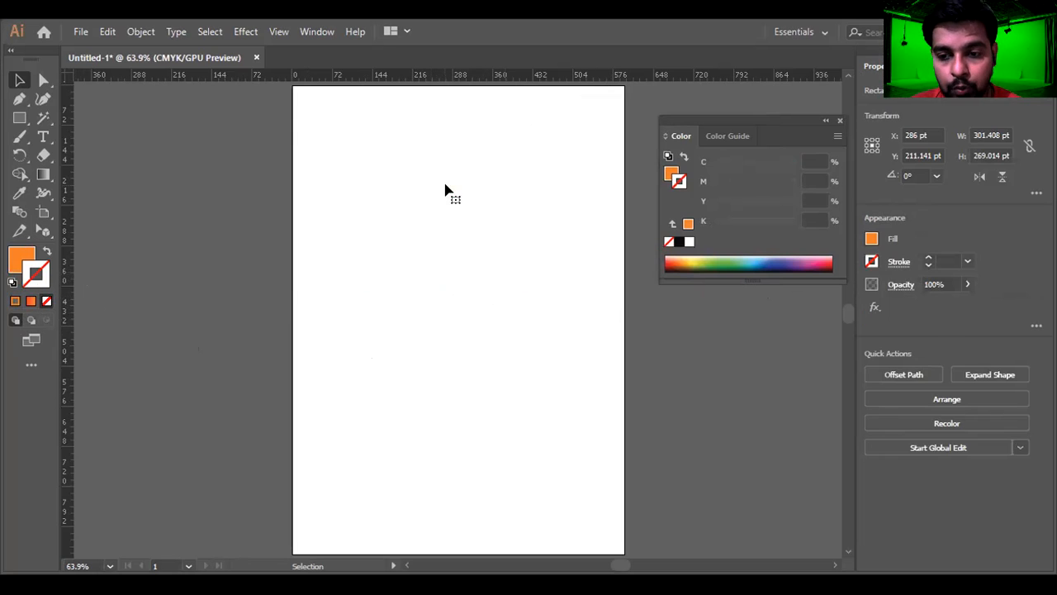
Draw two overlapping rectangles, about 290 × 168 pt in orange and about 289 × 177 pt with black fill and orange stroke
click(20, 118)
drag(342, 138, 506, 231)
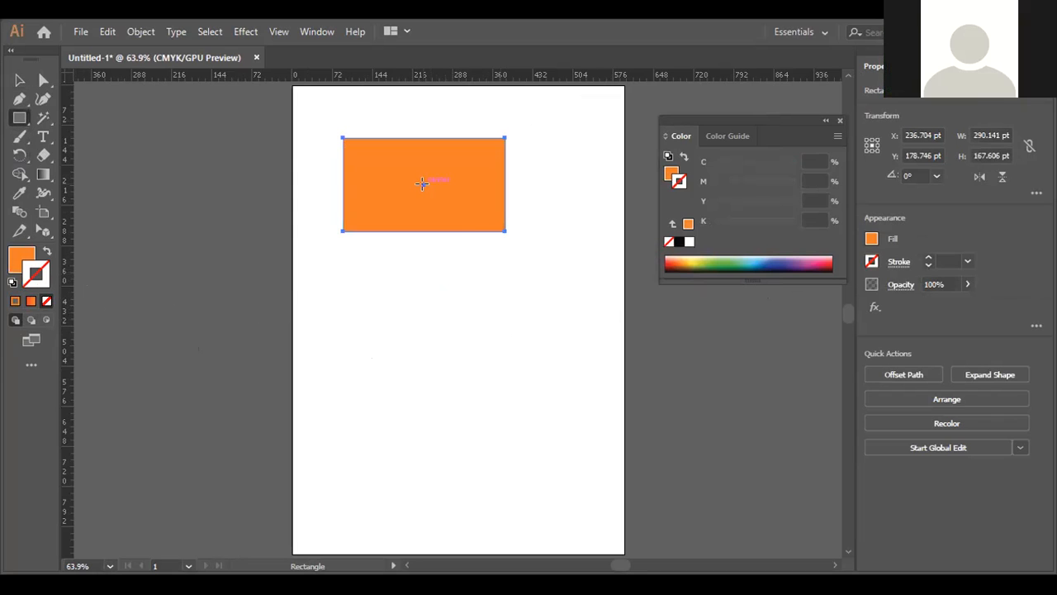
mouse_move(425, 185)
mouse_down()
mouse_move(512, 256)
mouse_move(584, 281)
mouse_up()
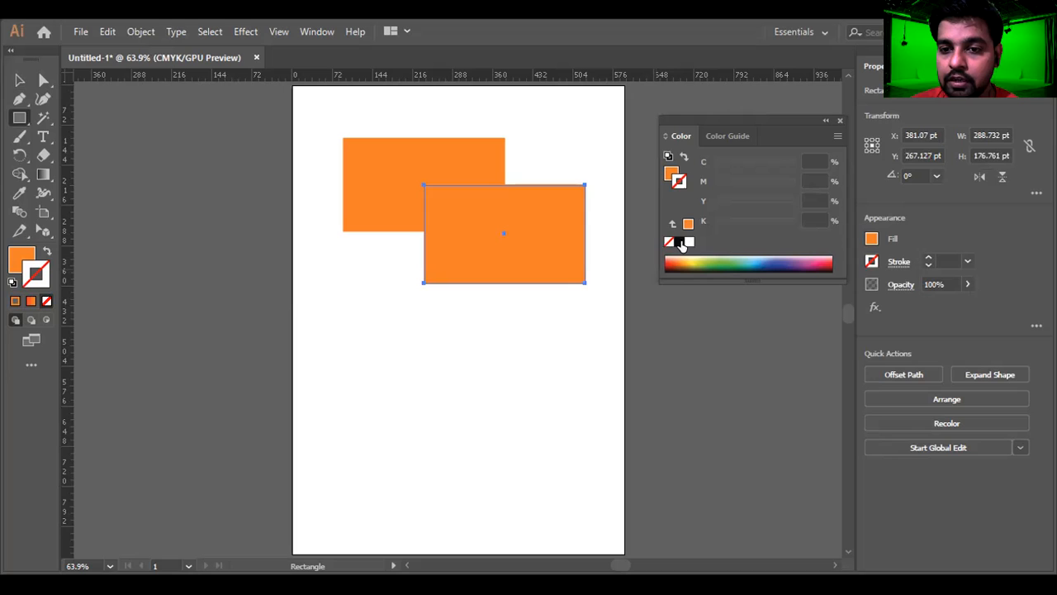
click(679, 241)
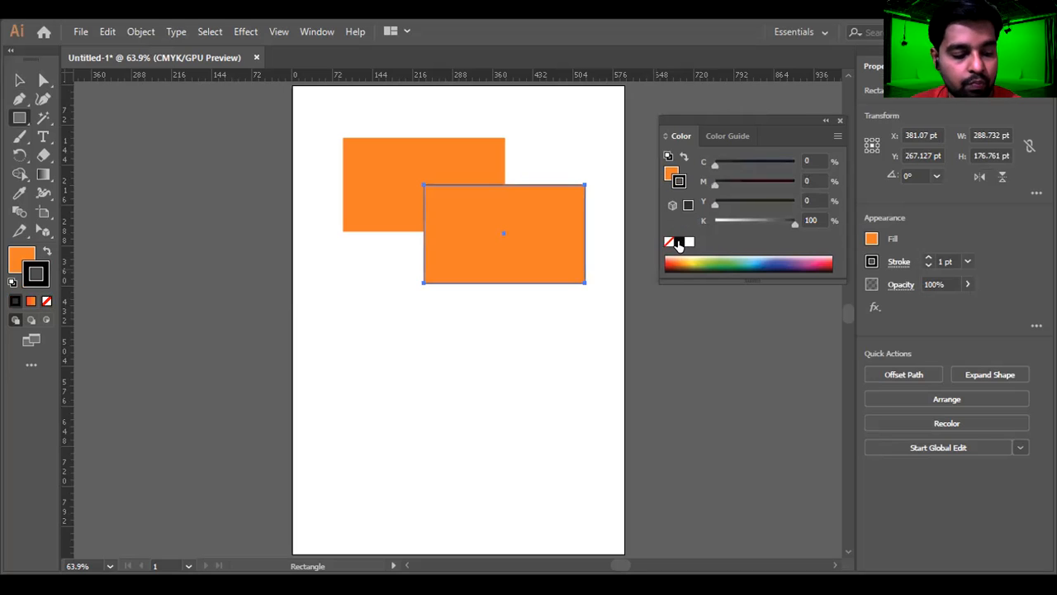
key(shift+x)
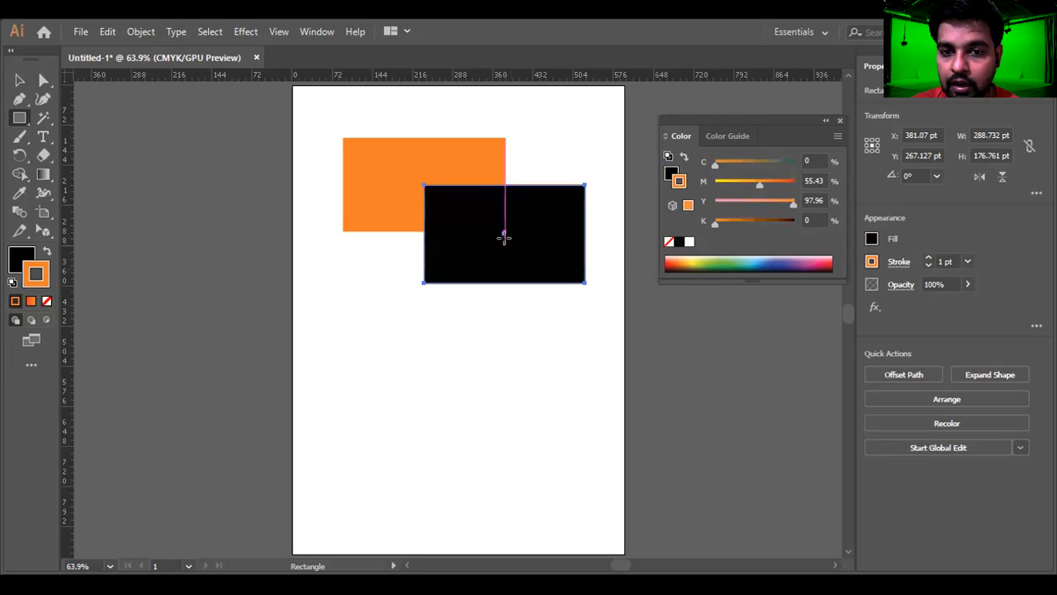
Draw a third rectangle, about 285 × 179 pt, overlapping the black one, with a green fill and black stroke
mouse_move(504, 234)
mouse_down()
mouse_move(608, 316)
mouse_move(653, 341)
mouse_move(664, 333)
mouse_up()
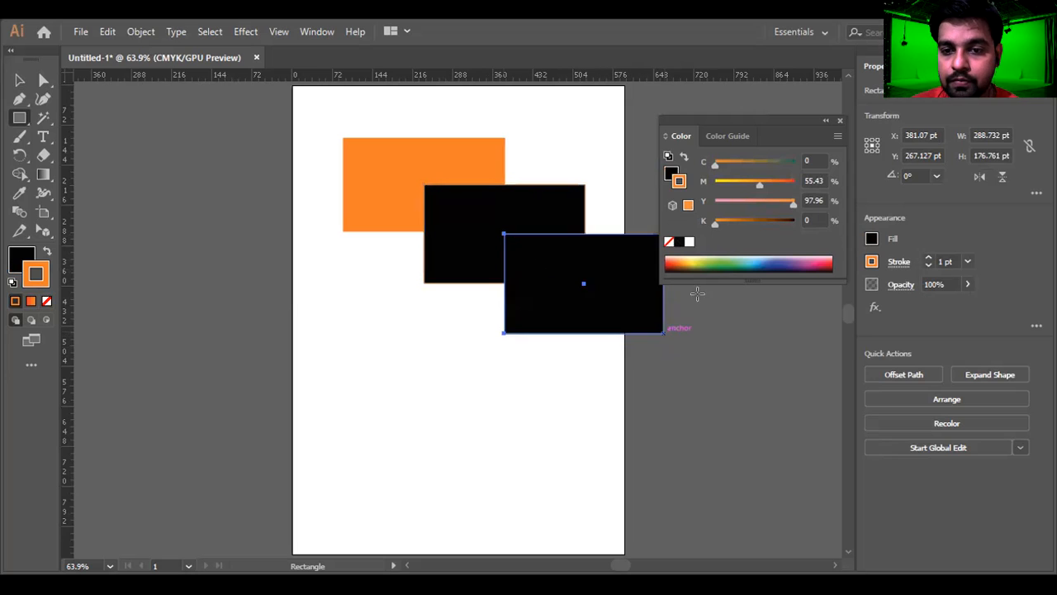
click(723, 259)
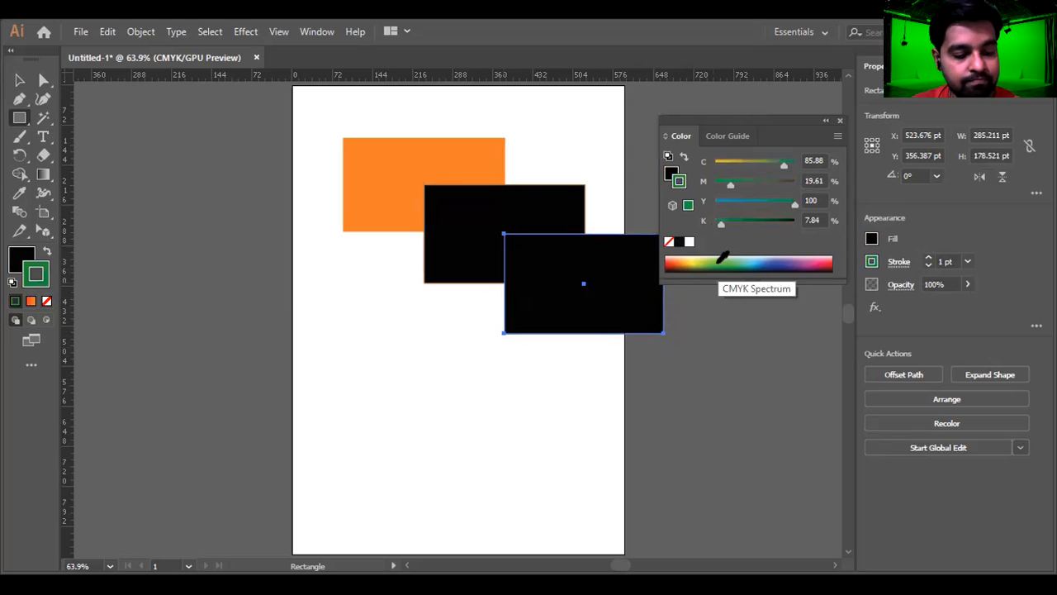
key(shift+x)
key(v)
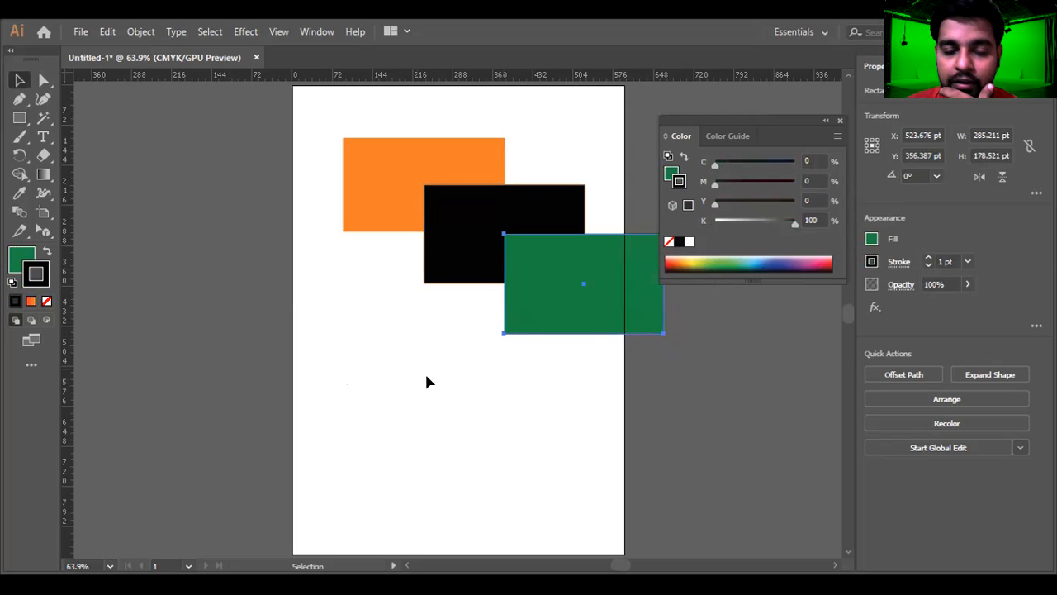
Move the three rectangles together about 38 pt left and 3 pt up, and deselect them
drag(338, 165, 524, 255)
drag(550, 293, 528, 287)
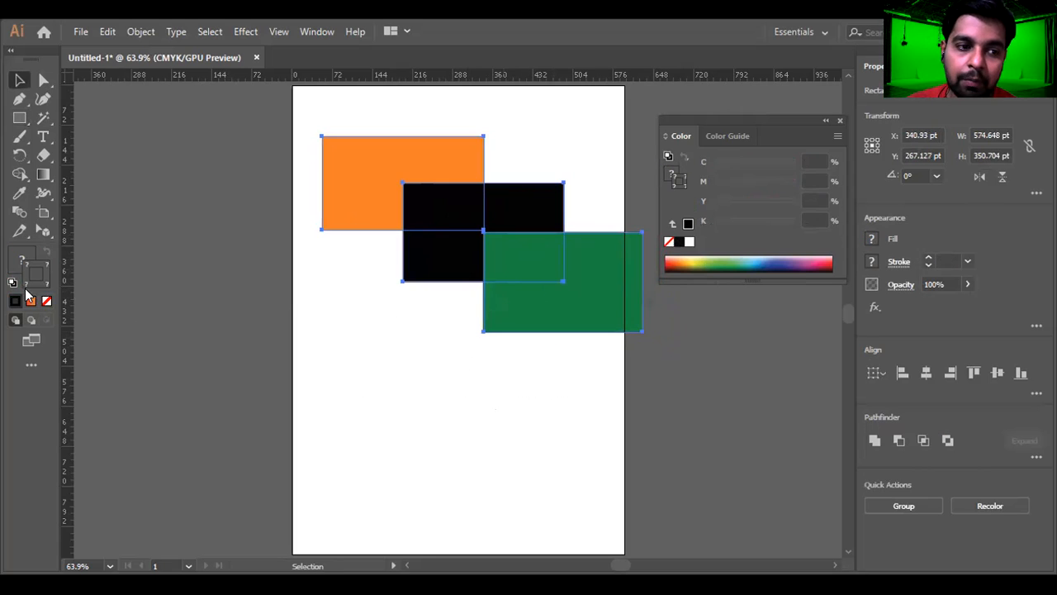
click(505, 396)
scroll(418, 332, down, 3)
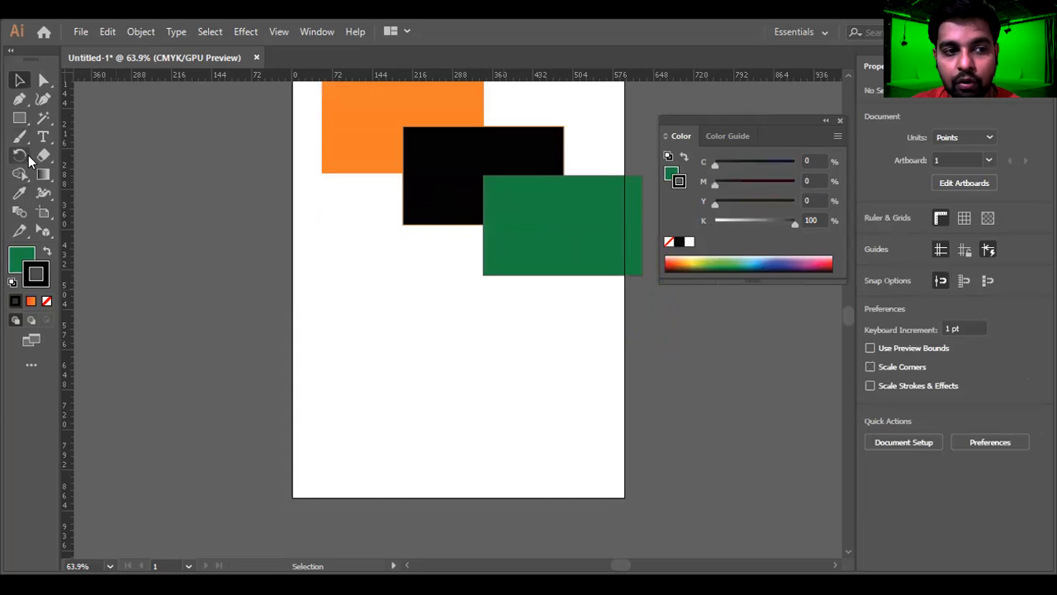
Draw a fourth green rectangle, about 296 × 162 pt, overlapping the third, and set its stroke to blue
click(20, 117)
drag(559, 232, 723, 321)
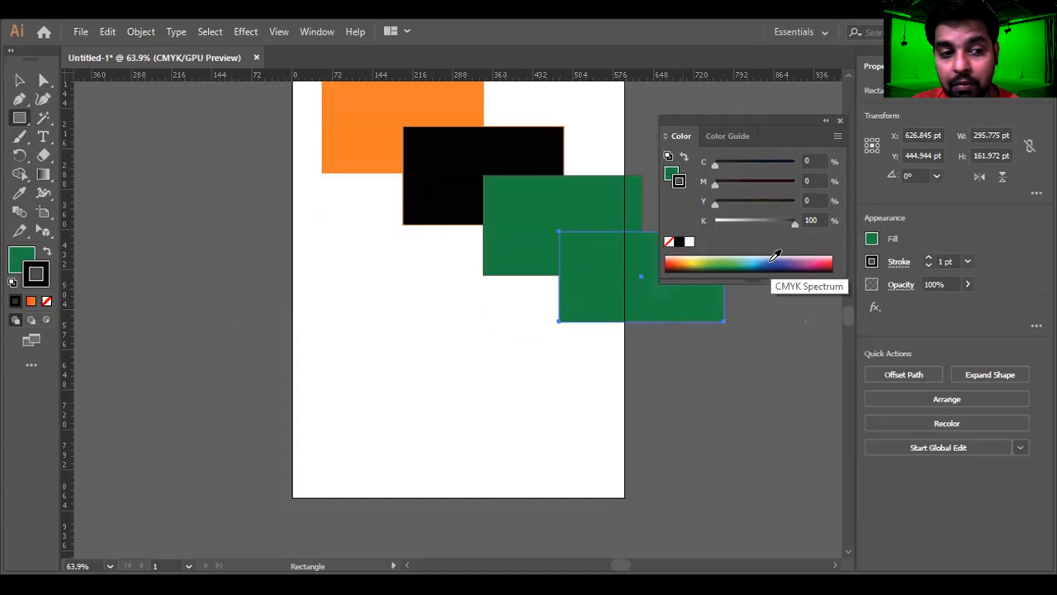
key(x)
click(777, 259)
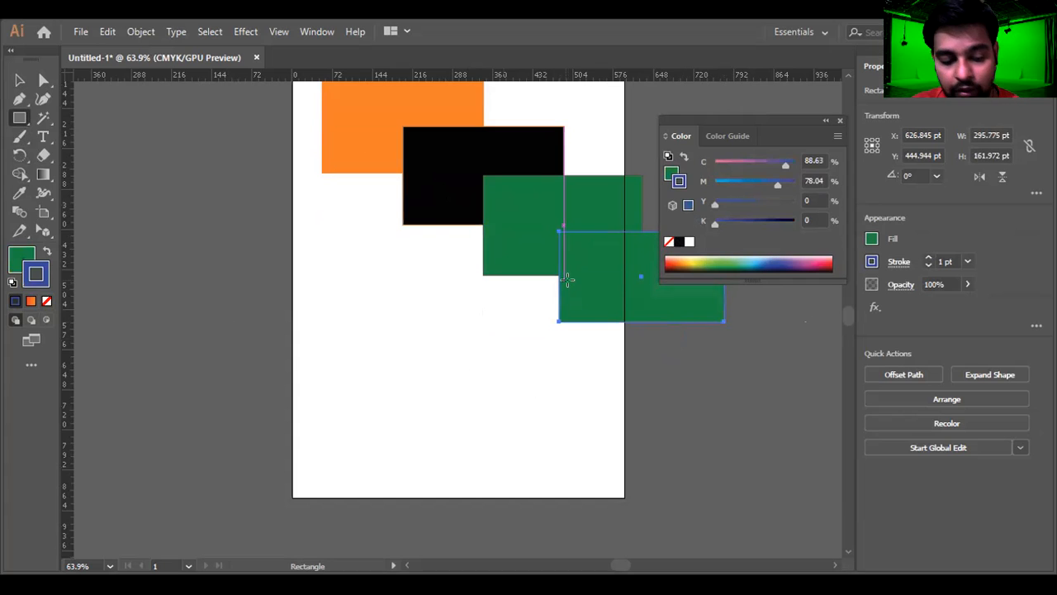
With the fourth rectangle selected, switch the active colour back and forth between its fill and its stroke
key(v)
scroll(406, 259, right, 5)
click(534, 269)
click(464, 276)
drag(427, 259, 514, 313)
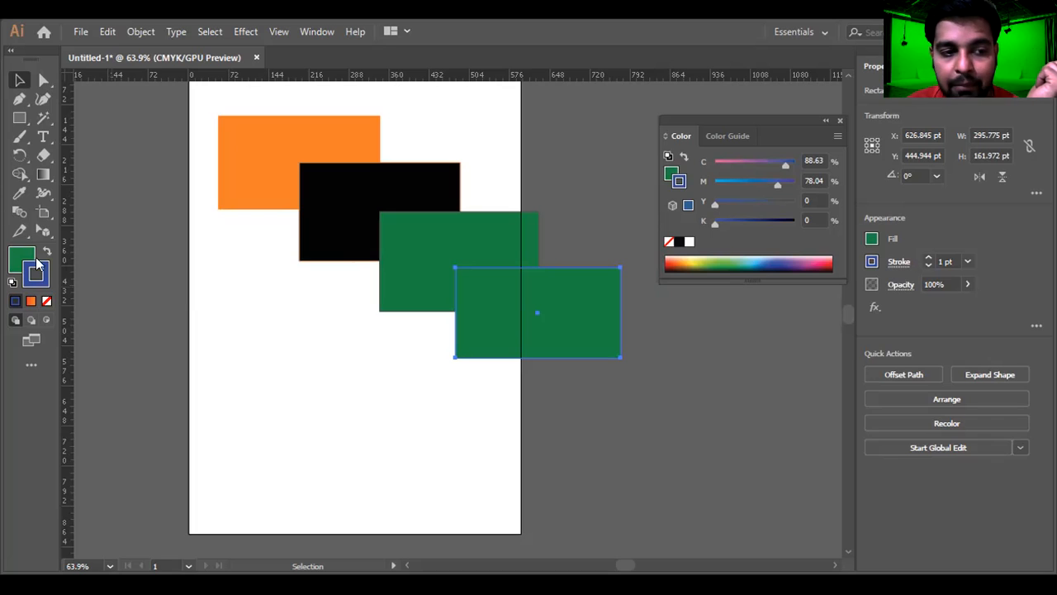
click(23, 259)
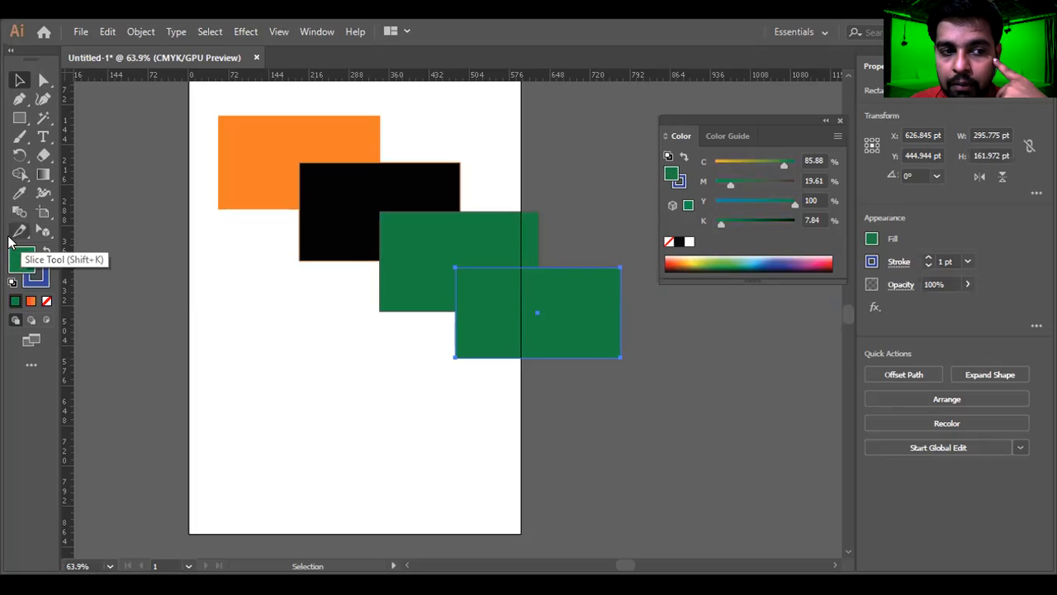
click(37, 273)
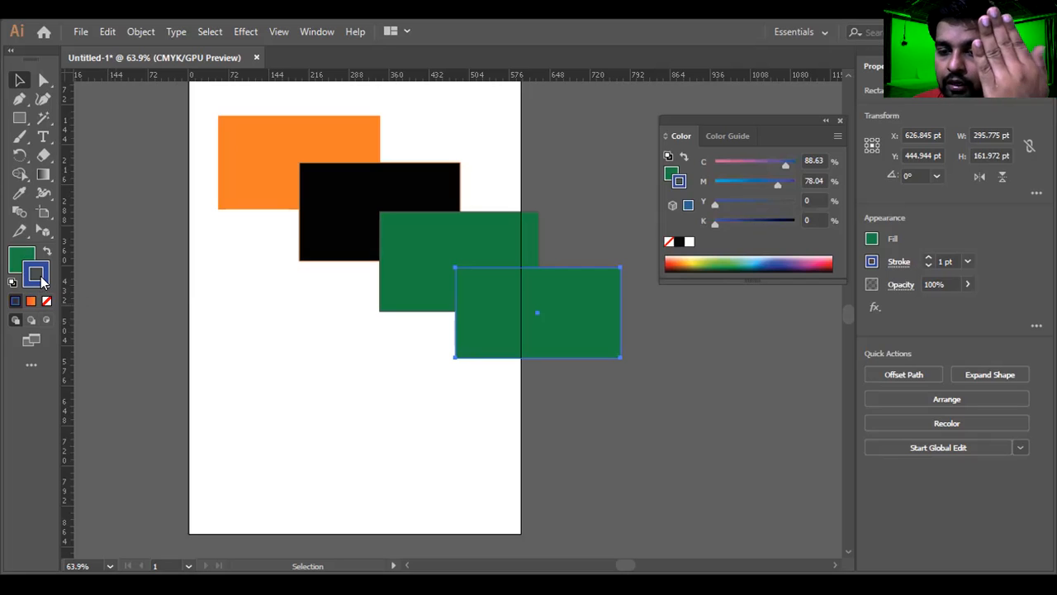
click(20, 258)
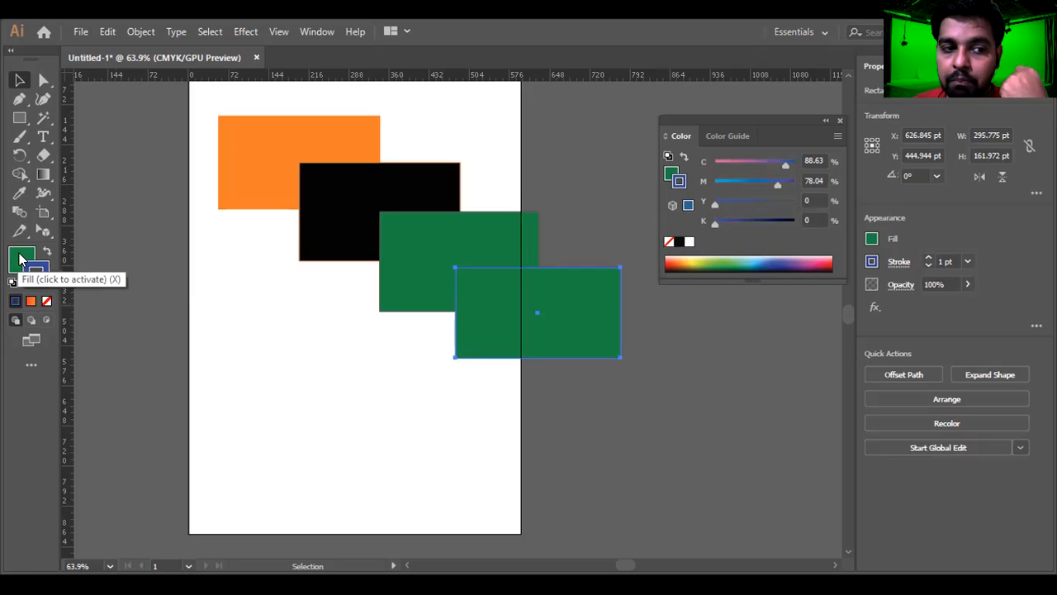
click(37, 276)
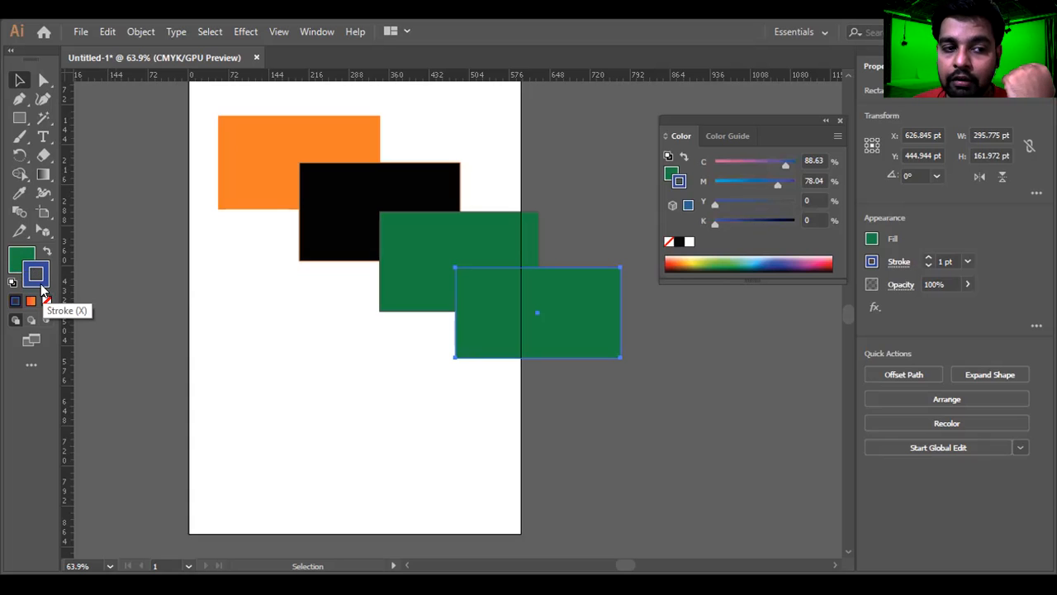
Set the fourth rectangle's fill to light green and the dark green rectangle's stroke to a near-black brown from the colour spectrum
click(22, 257)
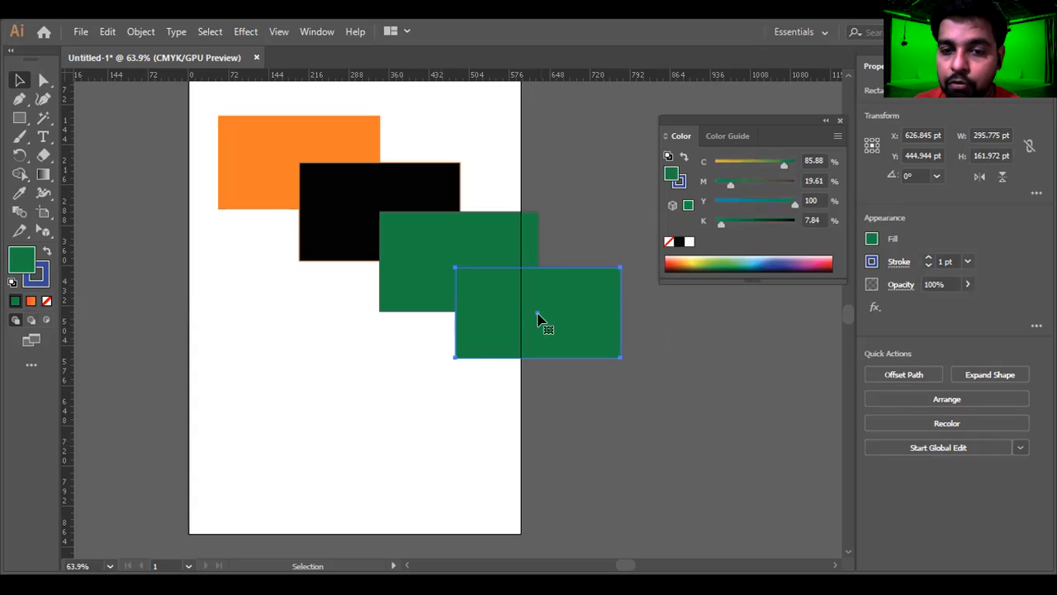
drag(732, 256, 702, 256)
click(405, 283)
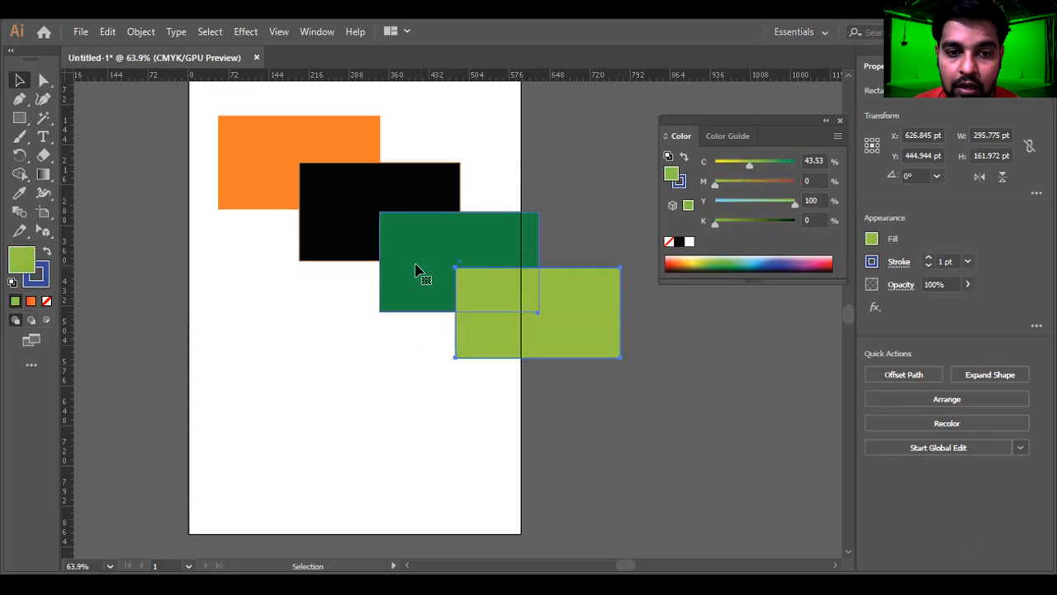
click(36, 271)
drag(715, 254, 823, 267)
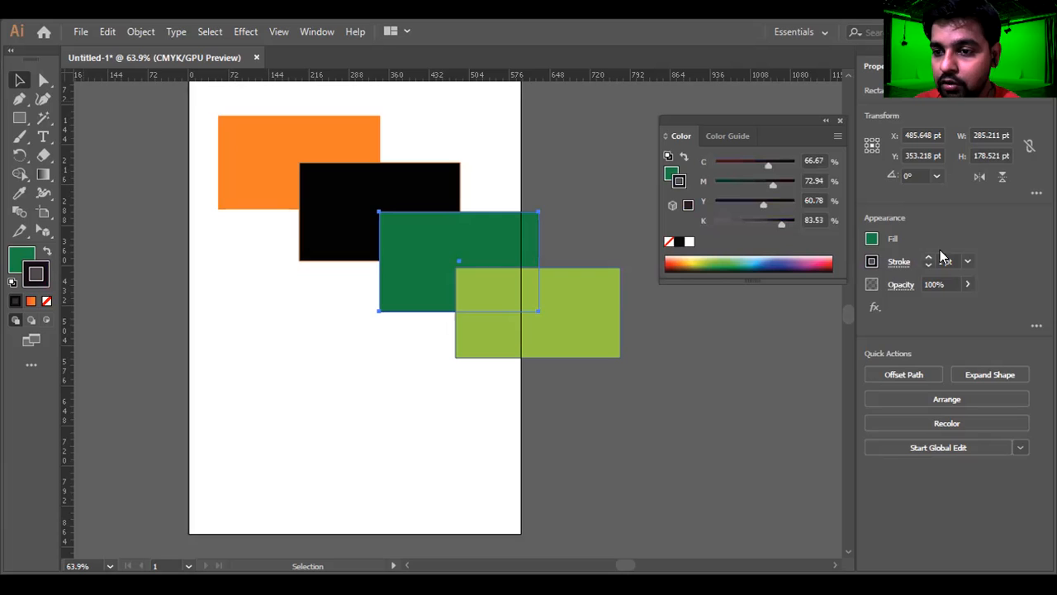
Thicken the light green rectangle's blue stroke, and select the dark green rectangle
click(945, 261)
text(5)
key(Return)
click(552, 288)
click(479, 234)
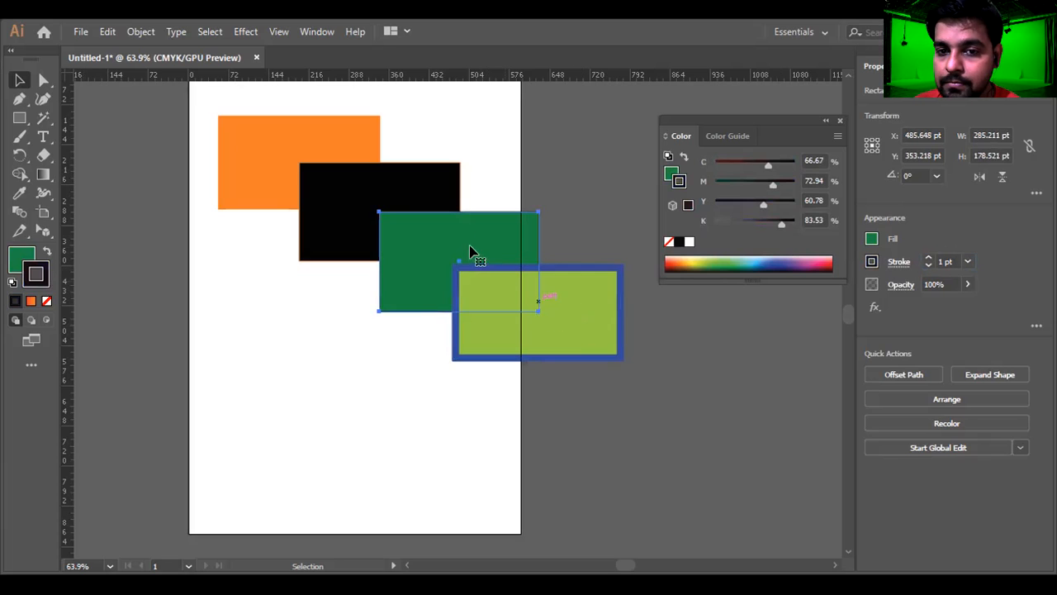
Set the dark green rectangle's stroke weight to 13 pt and its stroke colour to dark purple from the spectrum
click(945, 261)
text(13)
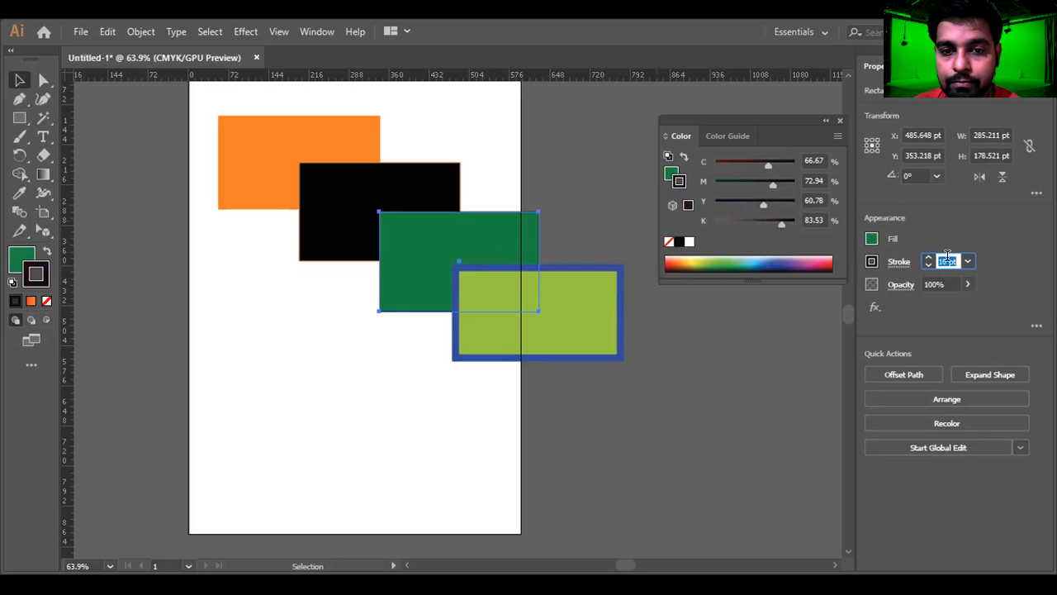
key(Return)
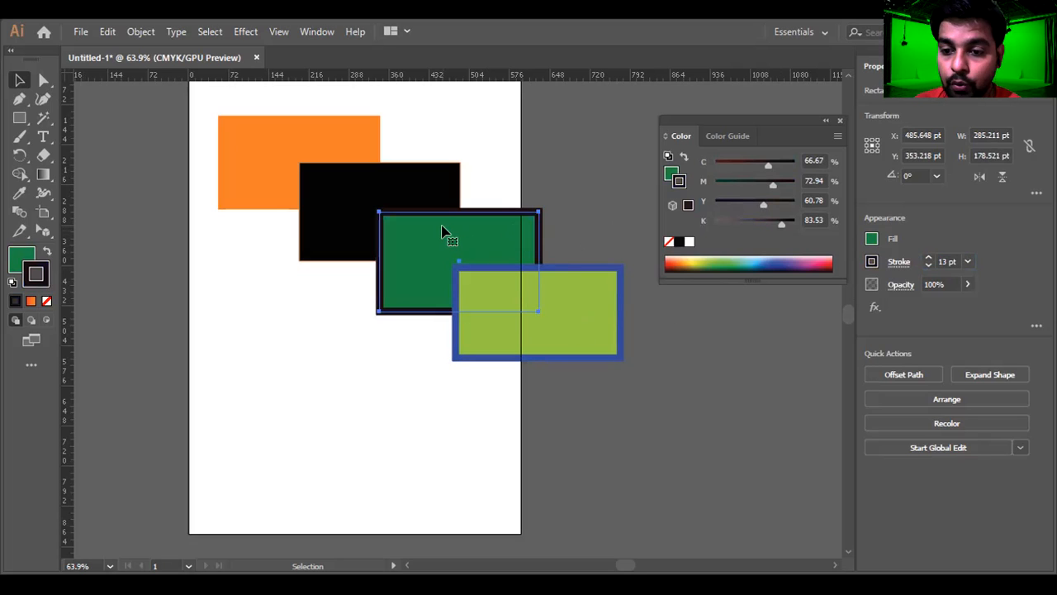
mouse_move(735, 261)
mouse_down()
mouse_move(813, 262)
mouse_move(758, 257)
mouse_up()
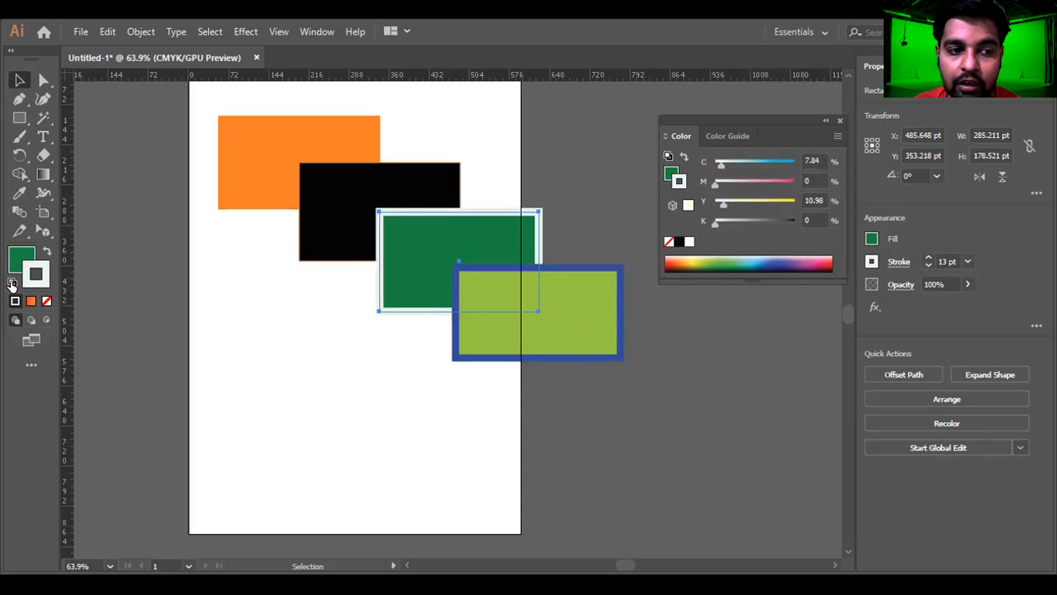
drag(687, 260, 802, 264)
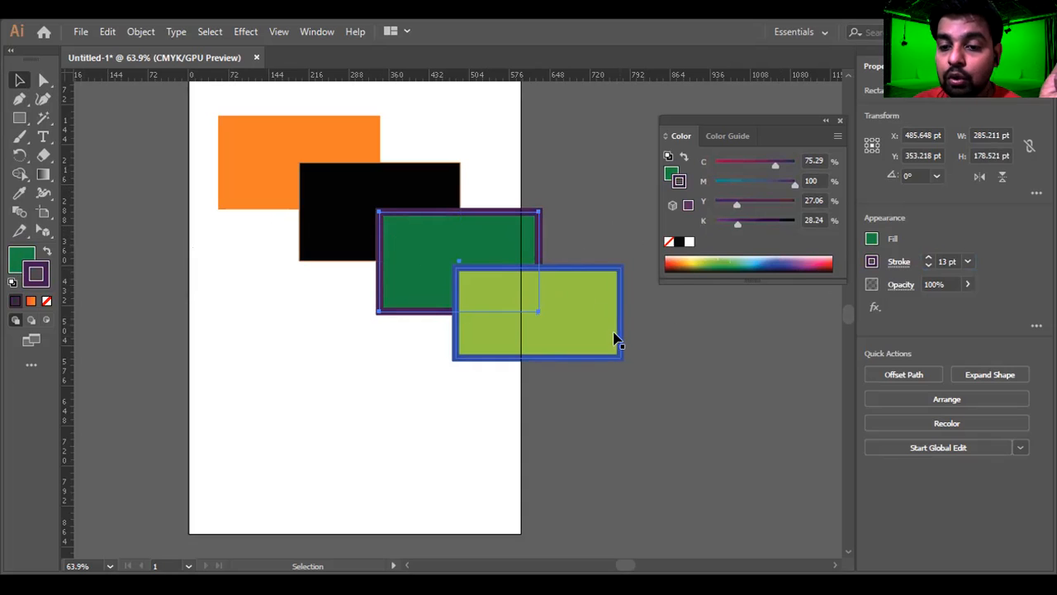
Draw three more green, purple-stroked rectangles cascading diagonally down from the light green one, the last about 285 × 178 pt
key(m)
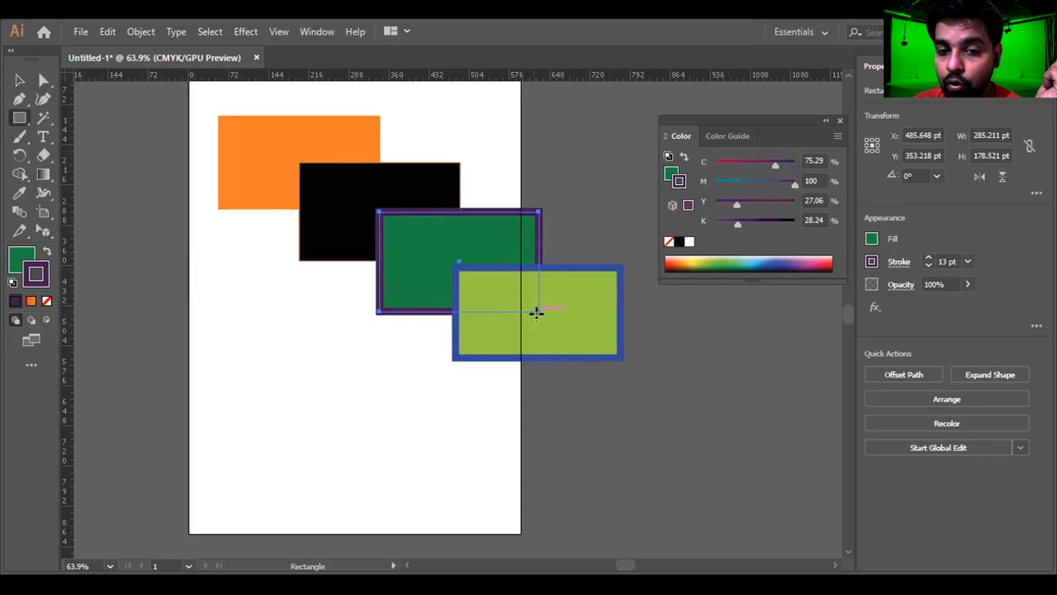
mouse_move(538, 312)
mouse_down()
mouse_move(660, 411)
mouse_move(676, 403)
mouse_up()
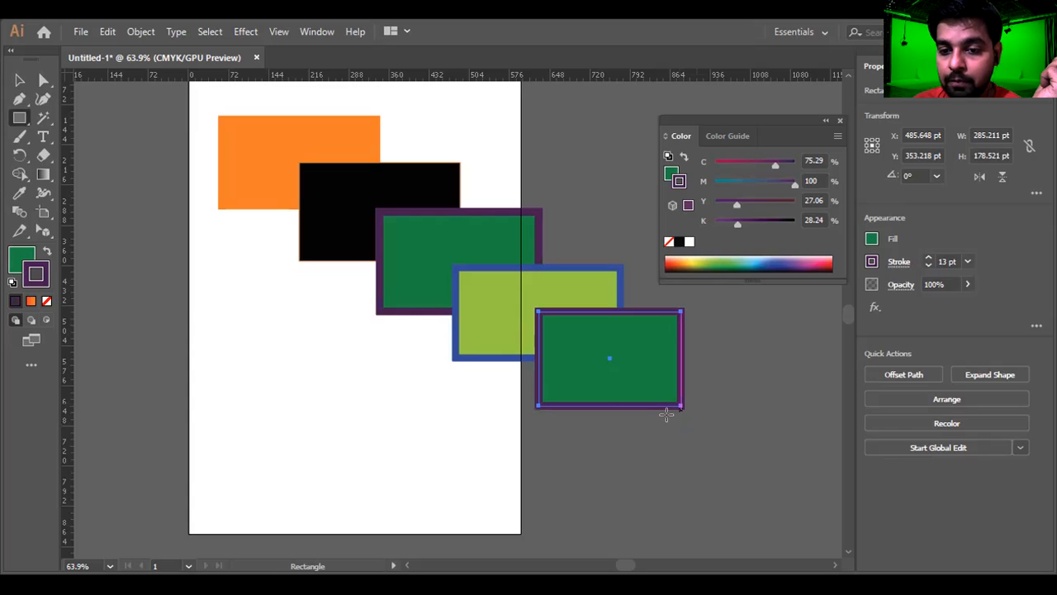
drag(609, 359, 761, 455)
drag(686, 407, 714, 499)
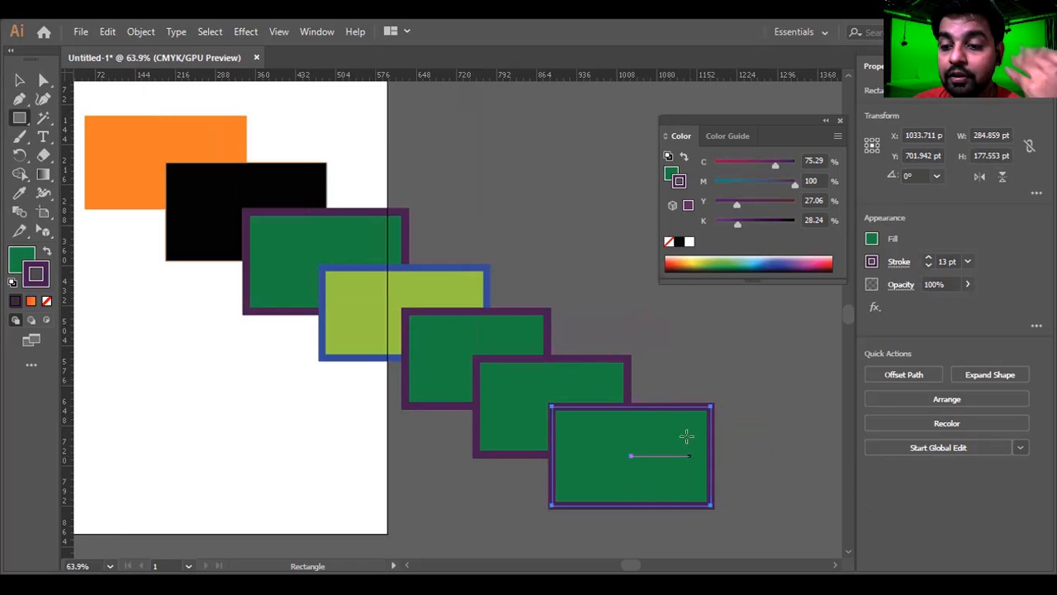
Delete all the rectangles in the document to leave an empty artboard
scroll(582, 375, down, 2)
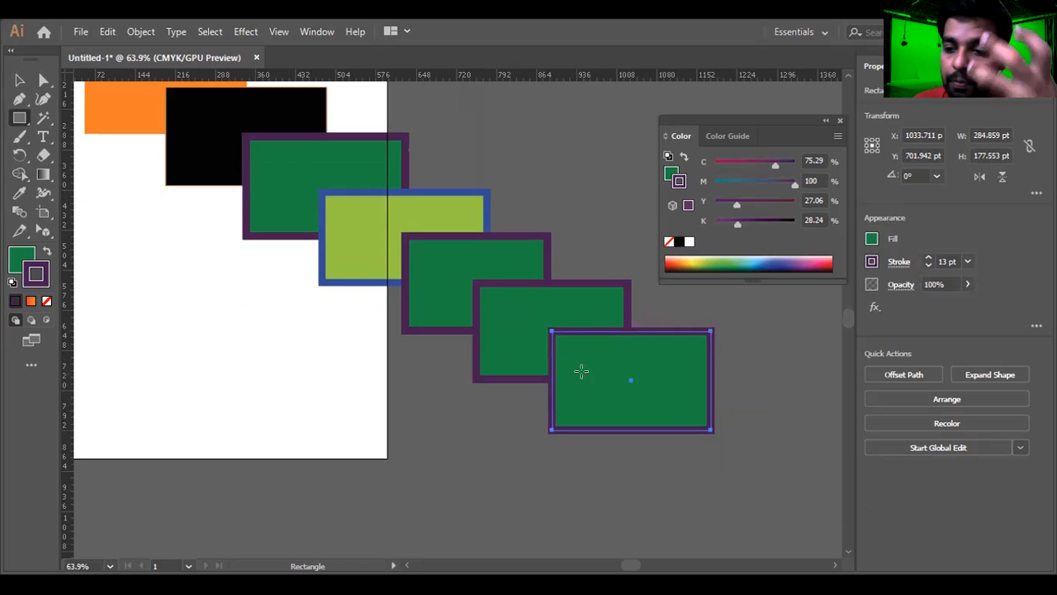
scroll(337, 349, left, 4)
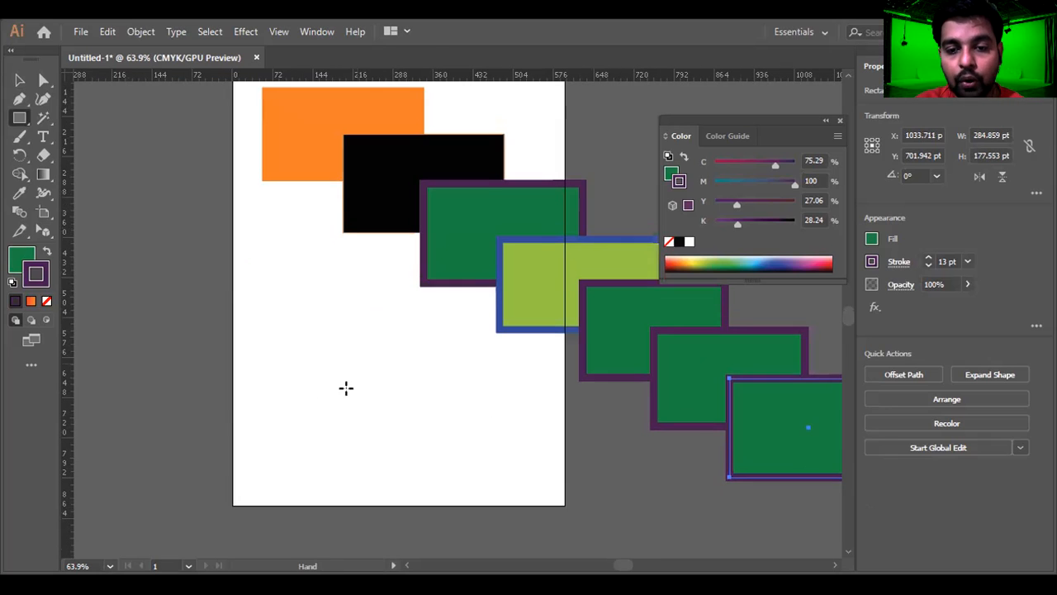
scroll(347, 388, up, 2)
key(ctrl+s)
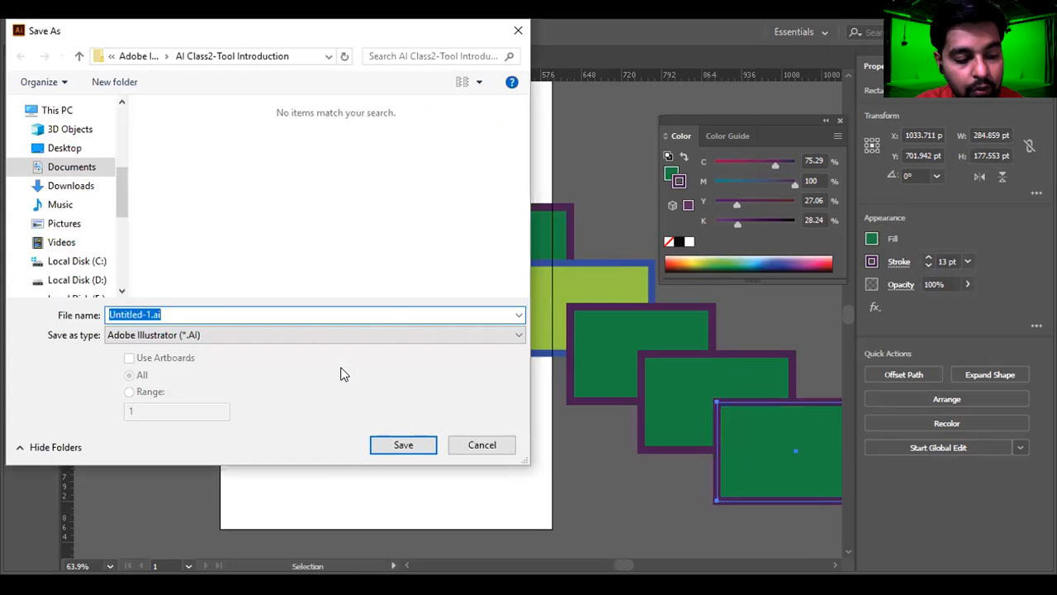
key(Escape)
key(Delete)
key(ctrl+a)
key(Delete)
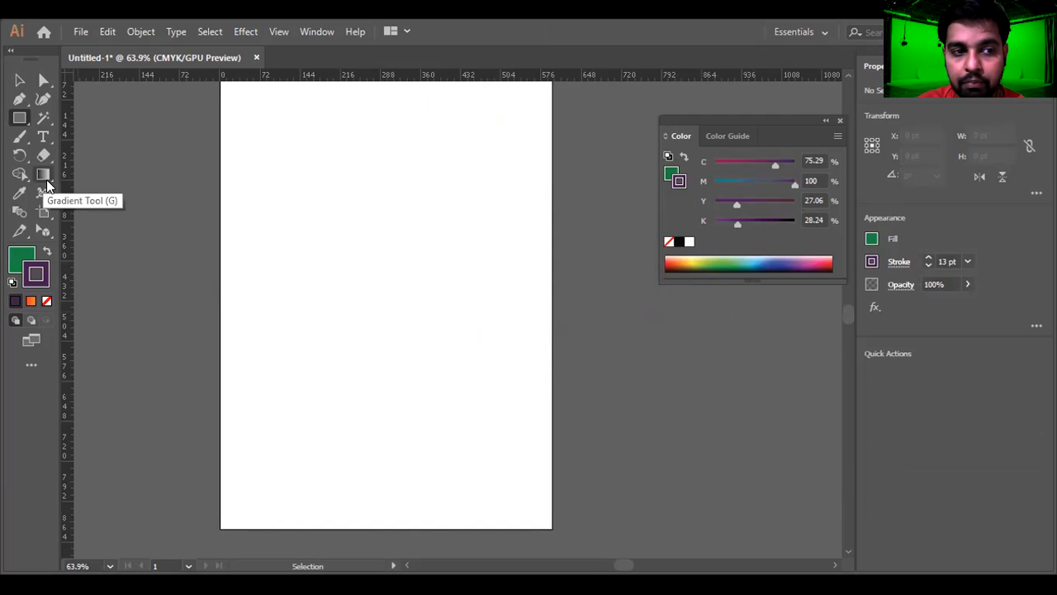
Draw a green rectangle about 337 × 282 pt and move it near the artboard's upper-left area
drag(313, 145, 503, 304)
key(v)
drag(409, 270, 362, 262)
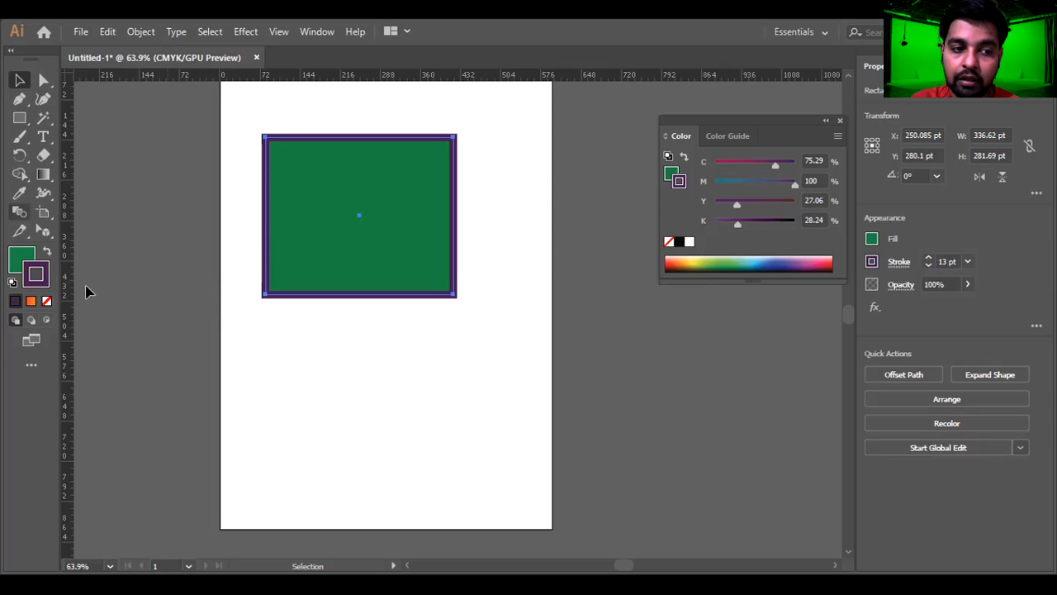
Switch to Draw Behind mode and draw three more rectangles in a diagonal cascade, each starting inside the previous one
click(32, 320)
click(20, 117)
mouse_move(359, 215)
mouse_down()
mouse_move(468, 332)
mouse_move(555, 382)
mouse_up()
drag(458, 299, 664, 476)
scroll(629, 408, down, 3)
scroll(629, 408, down, 3)
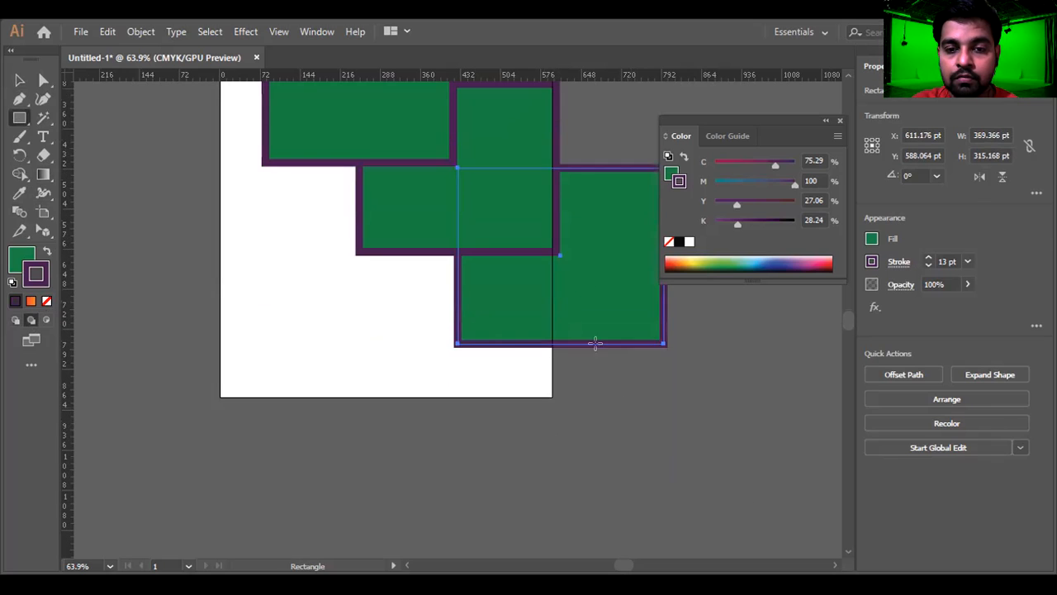
drag(561, 238, 772, 419)
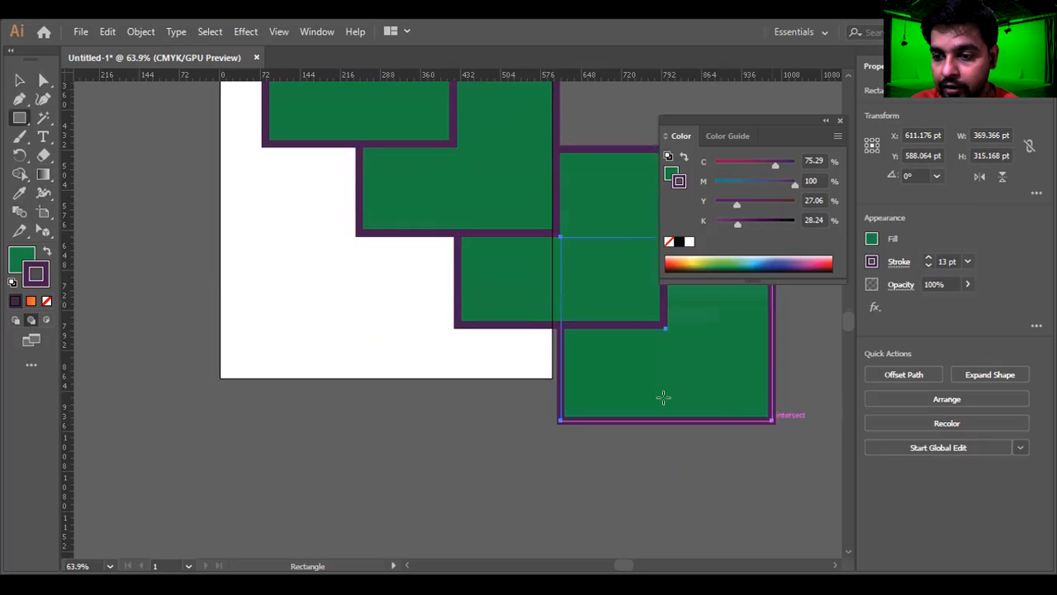
scroll(576, 354, up, 5)
Recolour the second rectangle's stroke pink, and swap fill and stroke on both the second and third rectangles
click(19, 80)
click(512, 324)
click(810, 253)
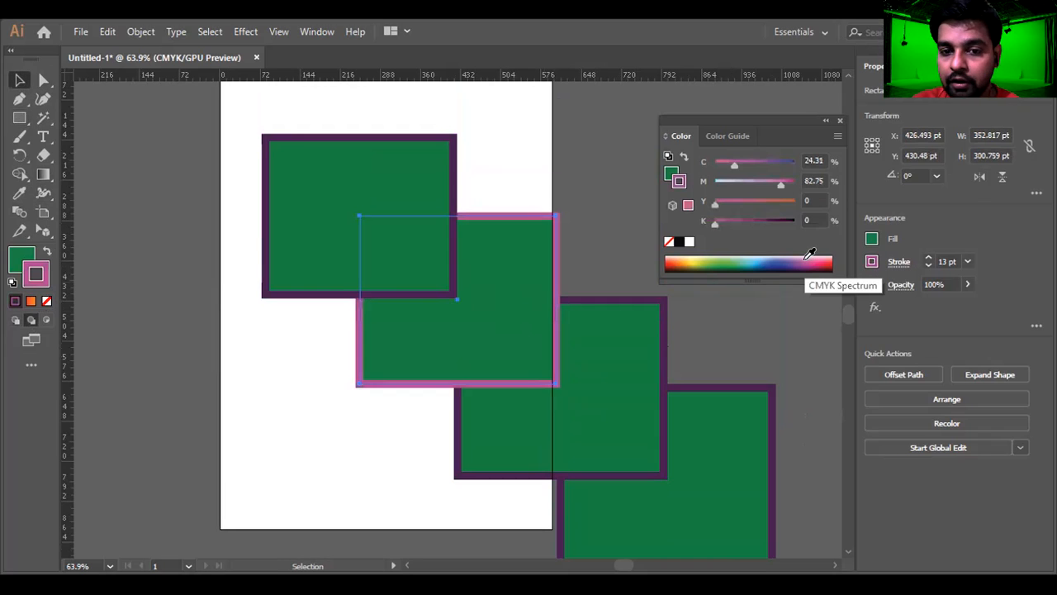
key(shift+x)
click(632, 349)
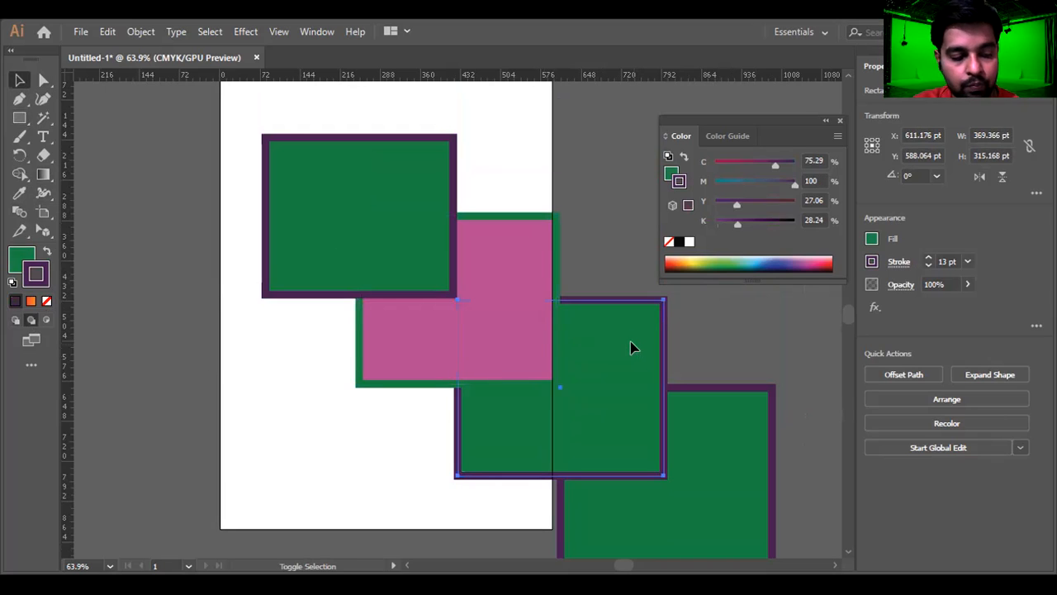
key(shift+x)
Swap the rearmost rectangle's fill and stroke, set its stroke to teal from the spectrum, and swap the two colours again
click(704, 415)
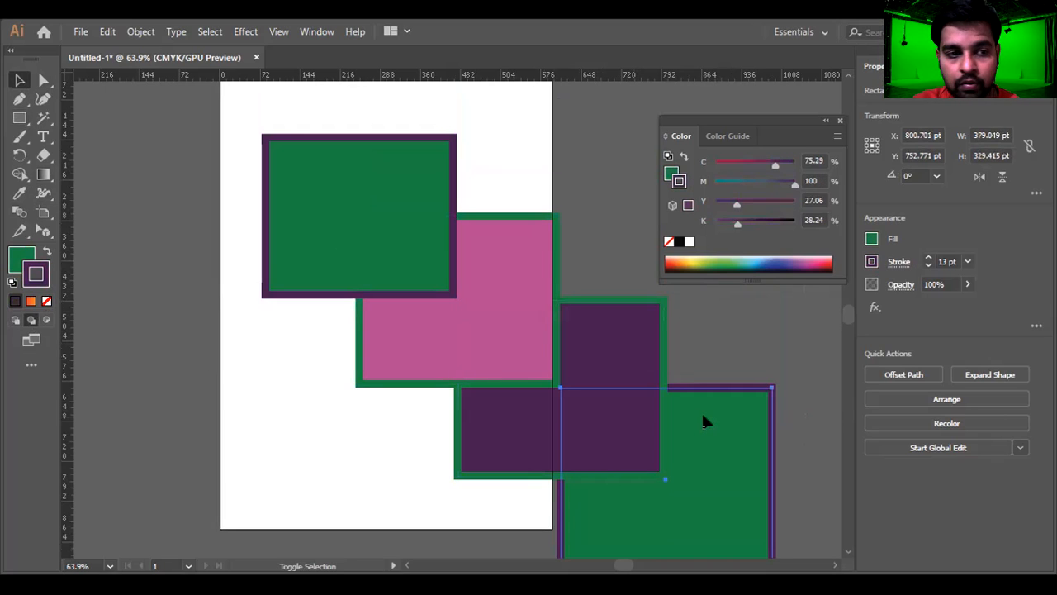
key(shift+x)
click(773, 263)
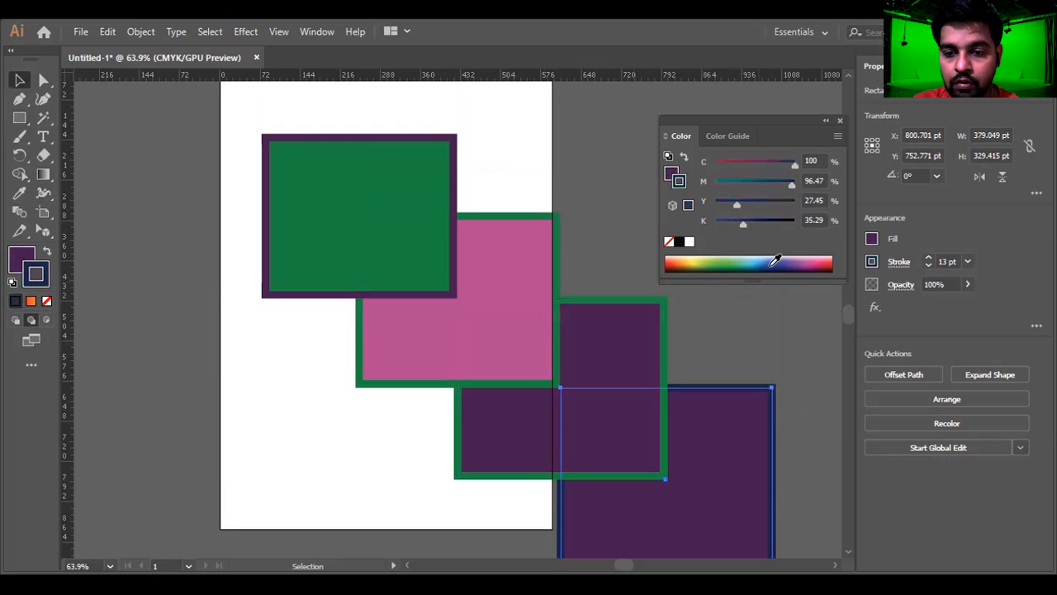
click(743, 262)
key(shift+x)
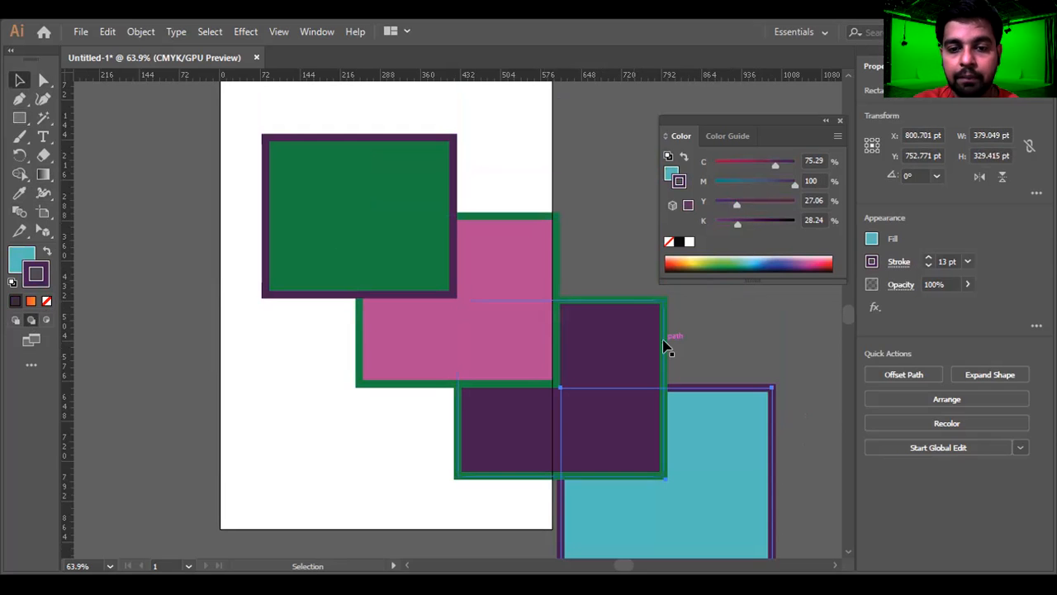
scroll(663, 346, down, 3)
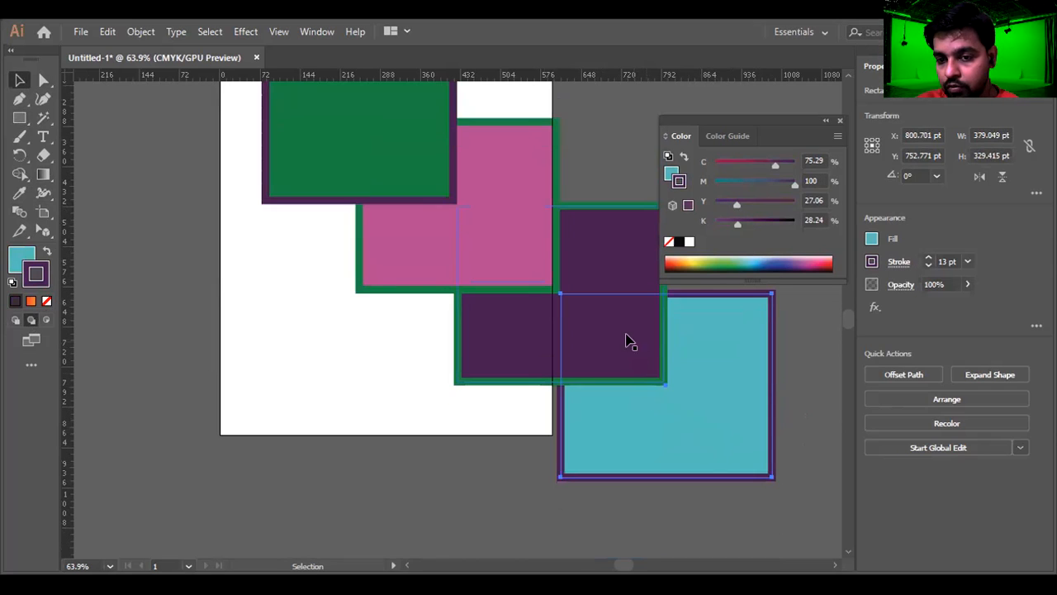
Move the four rectangles closer together into a tighter overlapping cascade, and delete them all
drag(422, 174, 448, 281)
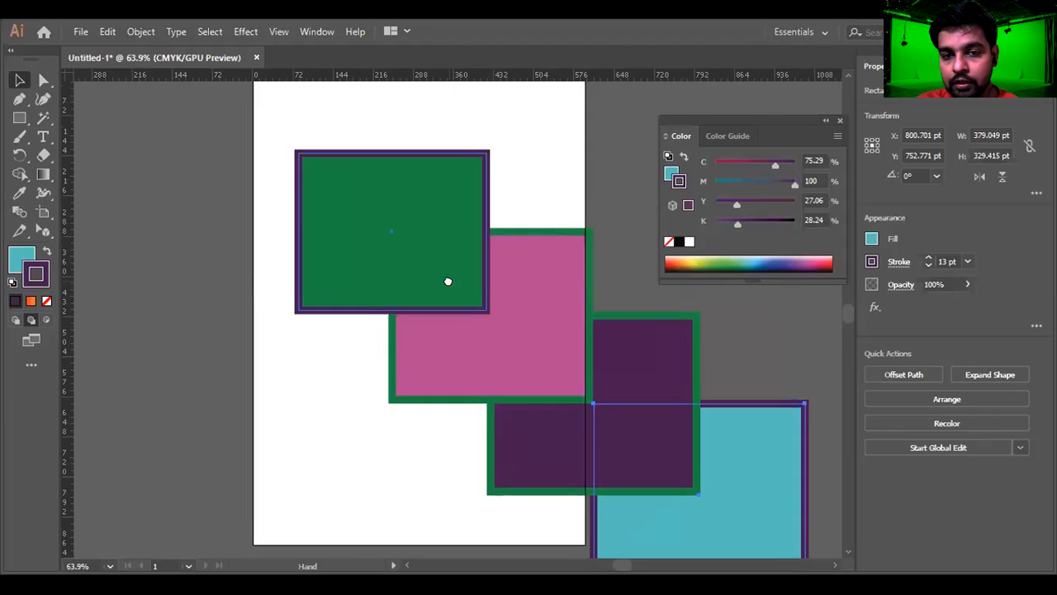
click(402, 217)
drag(493, 314, 420, 244)
drag(612, 430, 537, 354)
drag(710, 491, 615, 387)
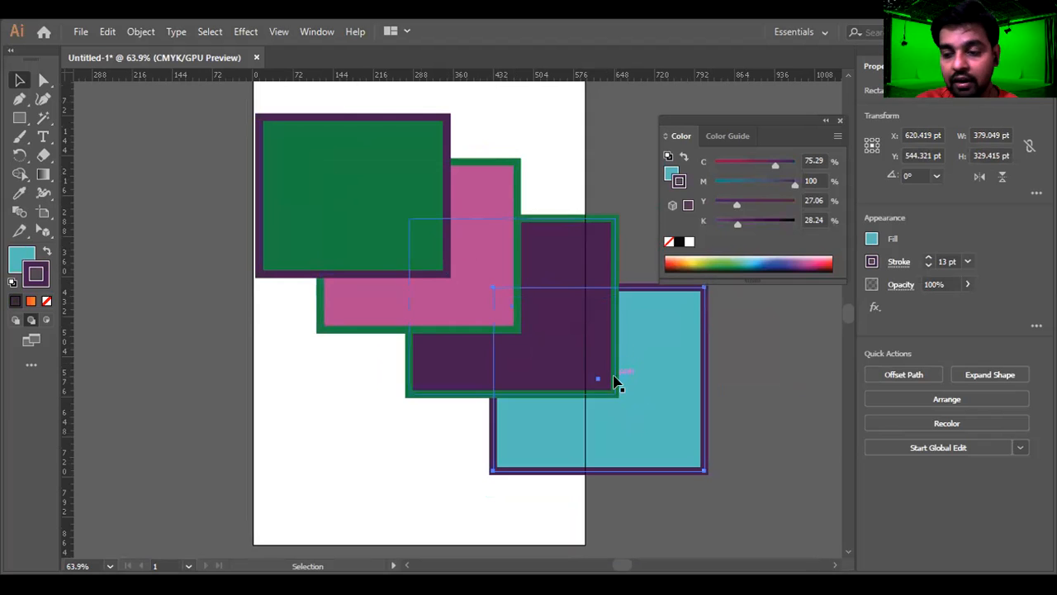
drag(348, 93, 782, 472)
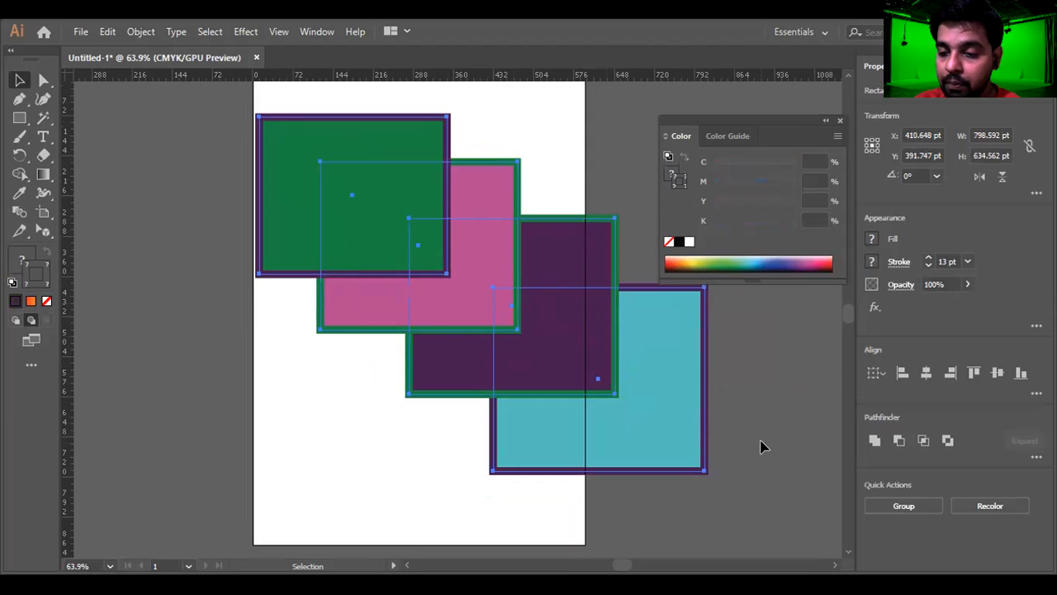
key(Delete)
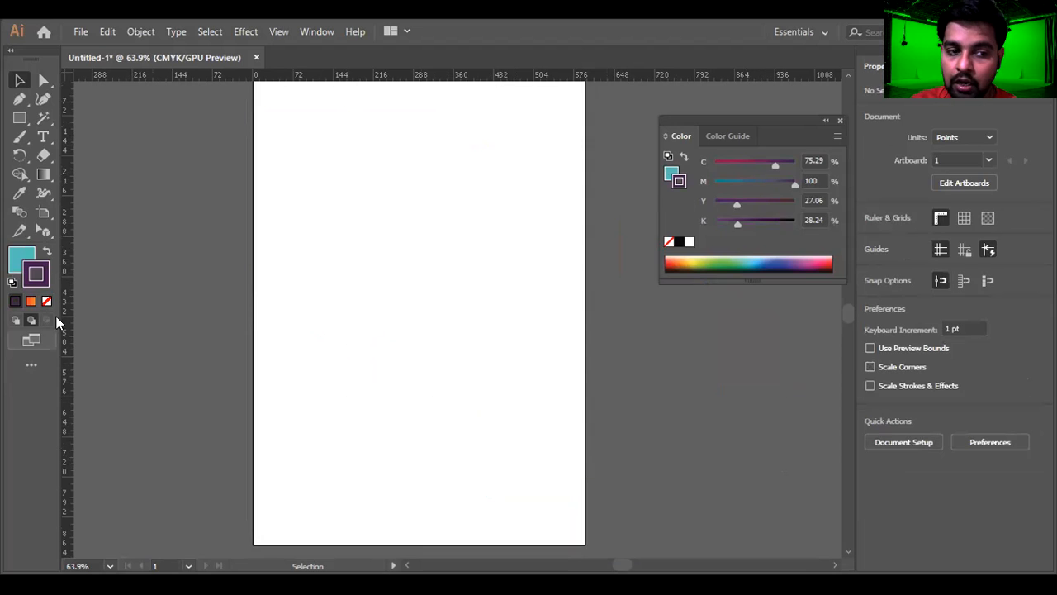
Draw a circle about 418 pt in diameter with the Ellipse tool and move it slightly up and to the left
click(23, 114)
right_click(19, 117)
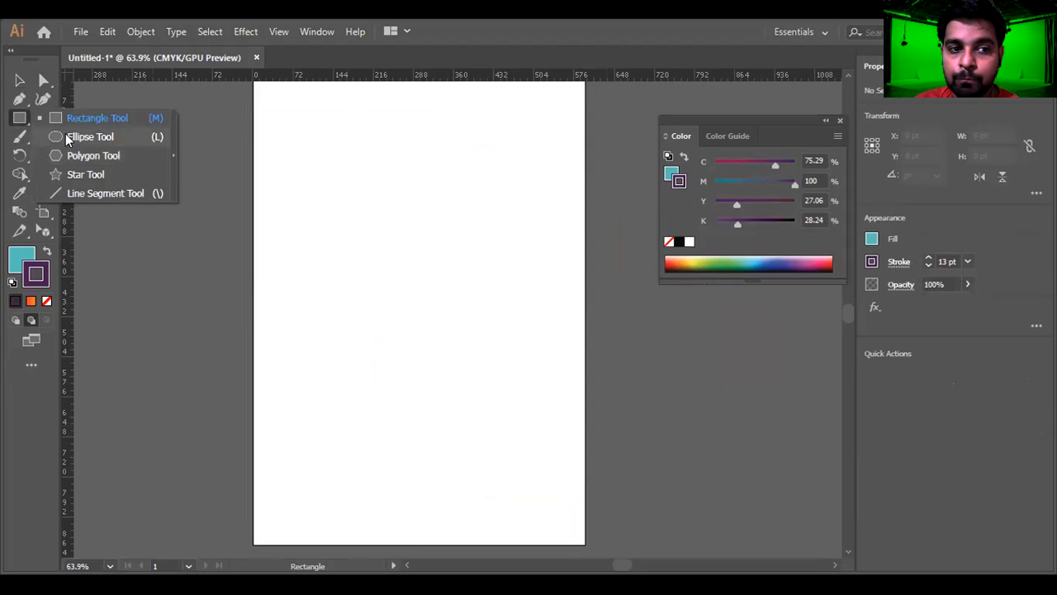
key(l)
drag(324, 159, 561, 393)
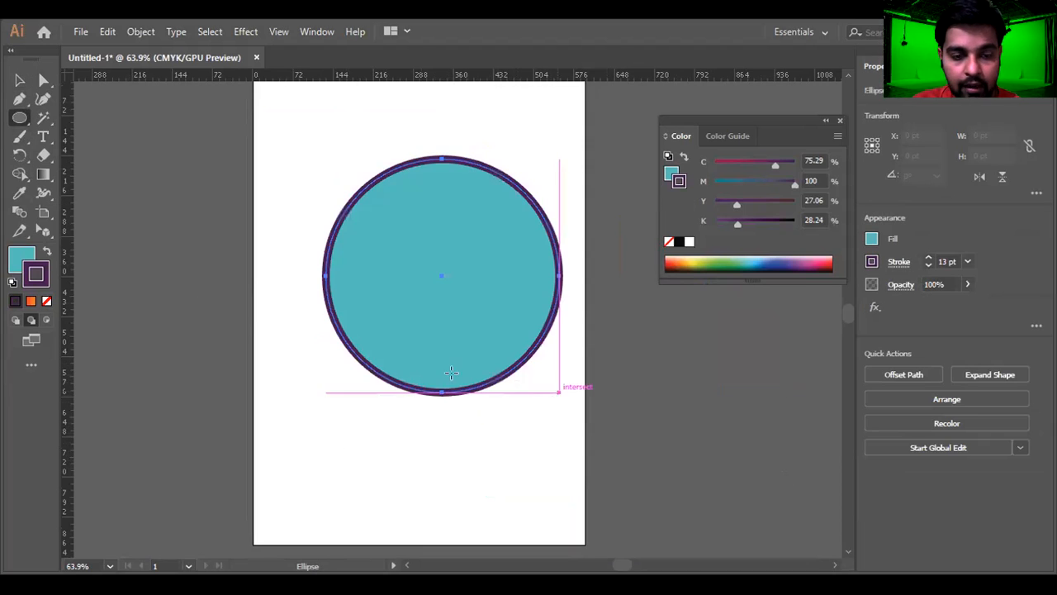
key(v)
drag(350, 286, 334, 278)
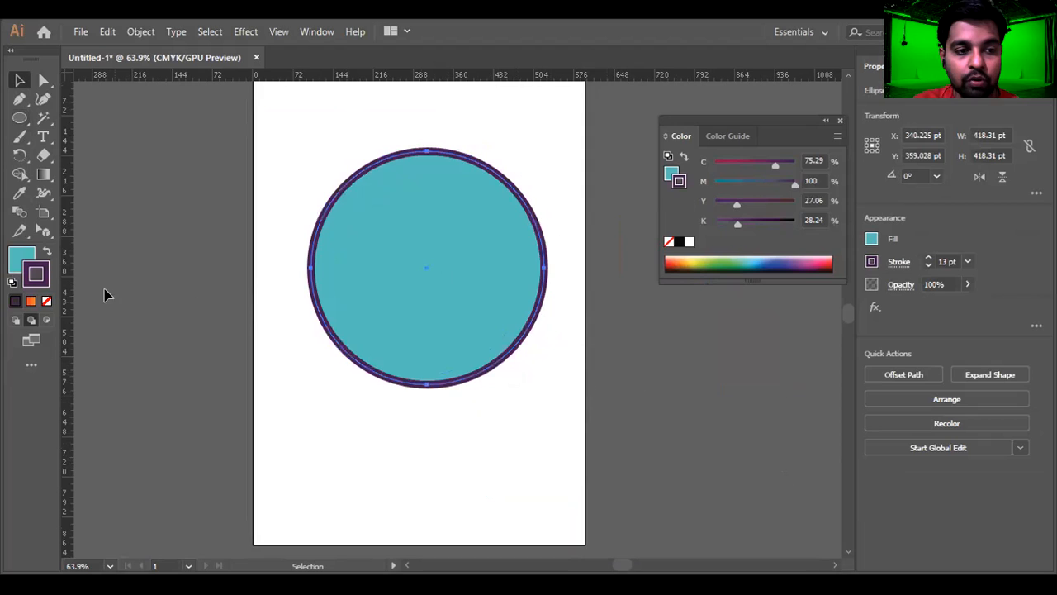
Remove the circle's stroke, make its fill the active colour, and move the circle up to about Y 321 pt
click(46, 301)
click(23, 263)
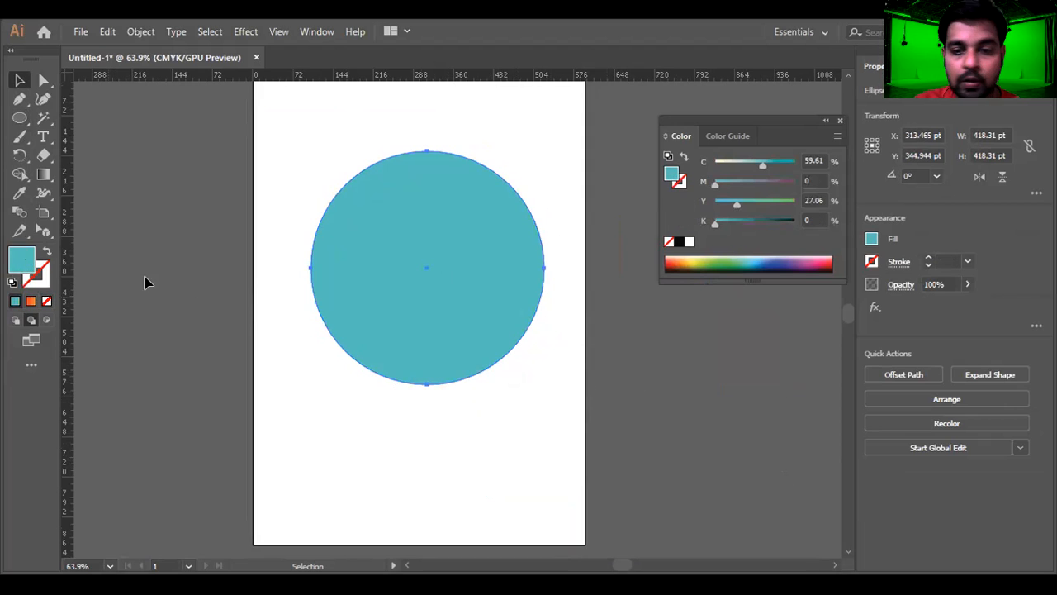
drag(465, 257, 465, 243)
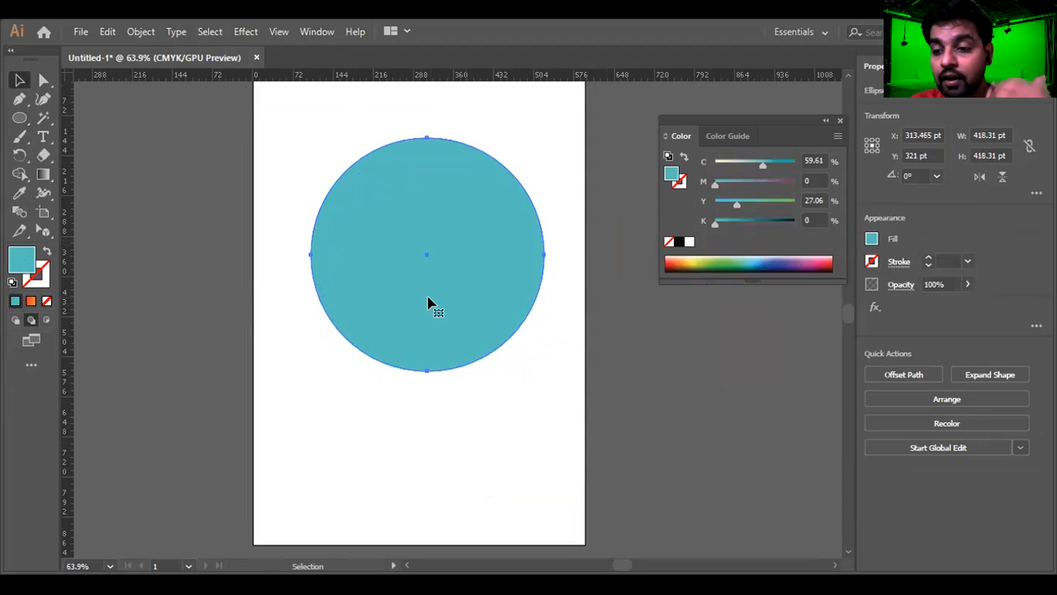
Switch to Draw Inside mode for the circle and paint a freehand Paintbrush stroke across its upper part
click(46, 321)
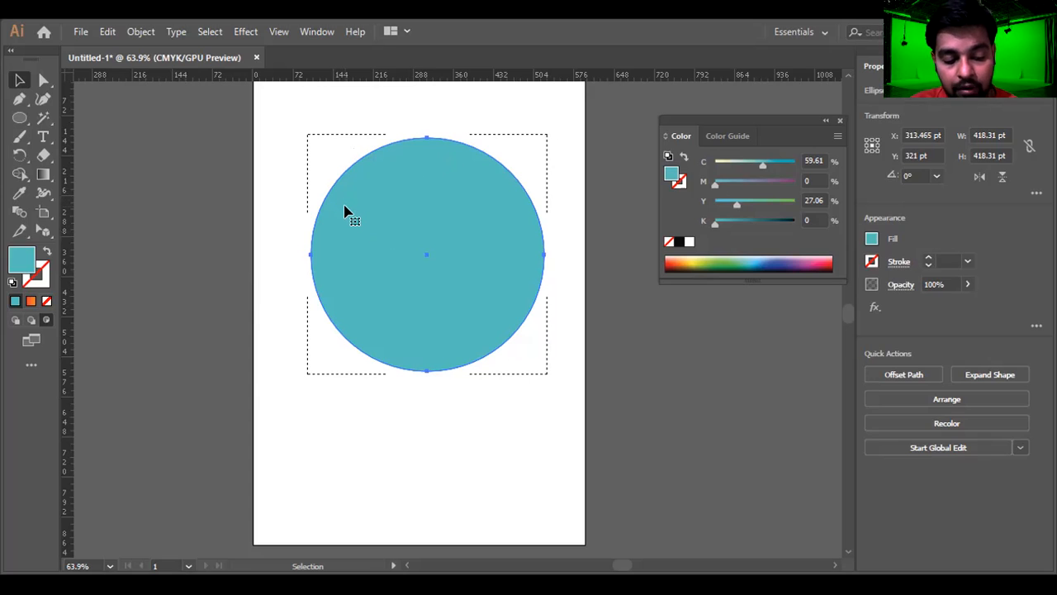
key(b)
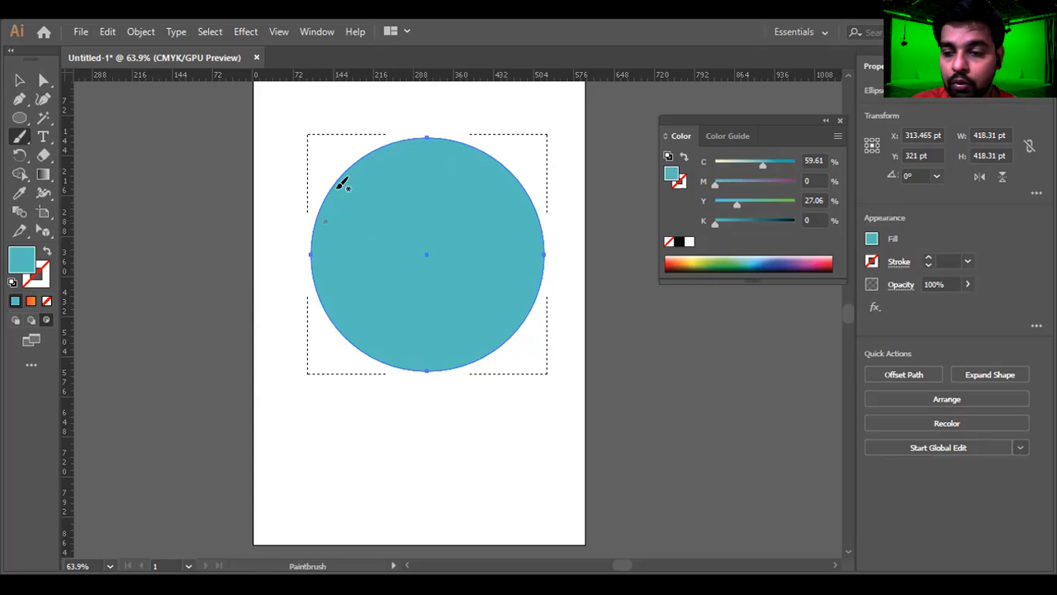
mouse_move(304, 180)
mouse_down()
mouse_move(330, 167)
mouse_move(413, 191)
mouse_move(520, 173)
mouse_up()
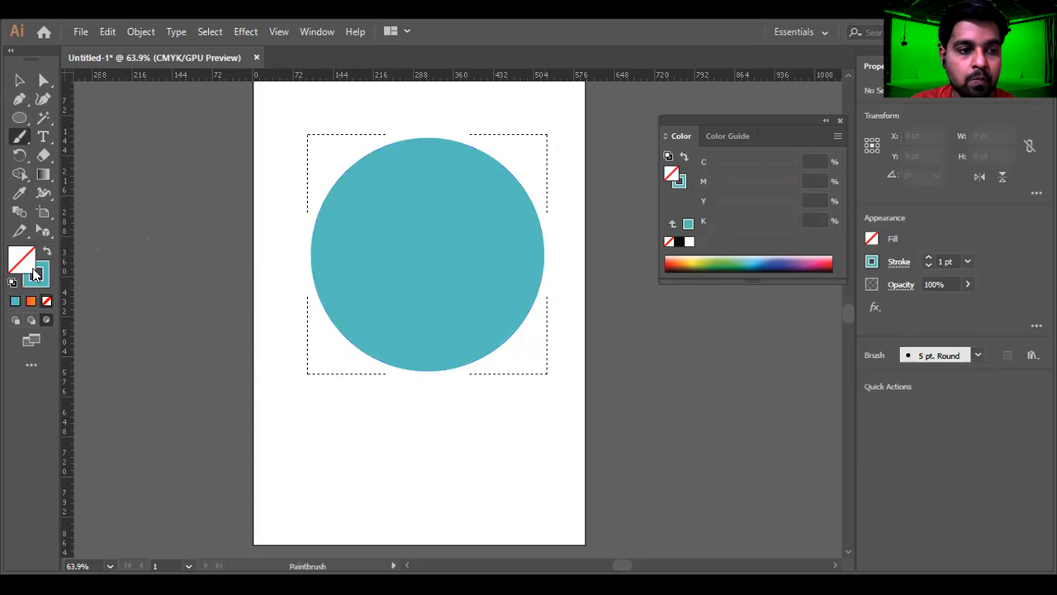
Switch the paint colour to the orange gradient, make it the stroke, and scribble across the circle with the 5 pt Round brush
key(shift+x)
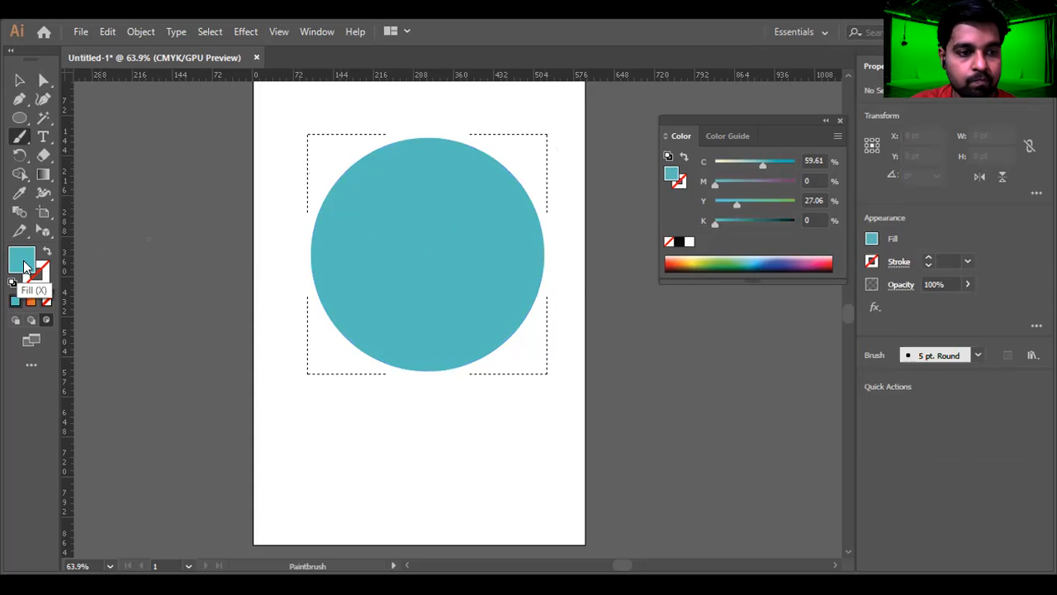
click(30, 301)
mouse_move(301, 157)
mouse_down()
mouse_move(414, 238)
mouse_move(545, 205)
mouse_up()
key(shift+x)
mouse_move(347, 160)
mouse_down()
mouse_move(541, 219)
mouse_move(422, 272)
mouse_move(508, 246)
mouse_up()
mouse_move(328, 190)
mouse_down()
mouse_move(456, 297)
mouse_move(574, 291)
mouse_move(457, 106)
mouse_move(597, 245)
mouse_move(108, 332)
mouse_move(612, 273)
mouse_move(595, 280)
mouse_move(590, 228)
mouse_move(497, 152)
mouse_move(210, 373)
mouse_move(342, 279)
mouse_move(539, 217)
mouse_up()
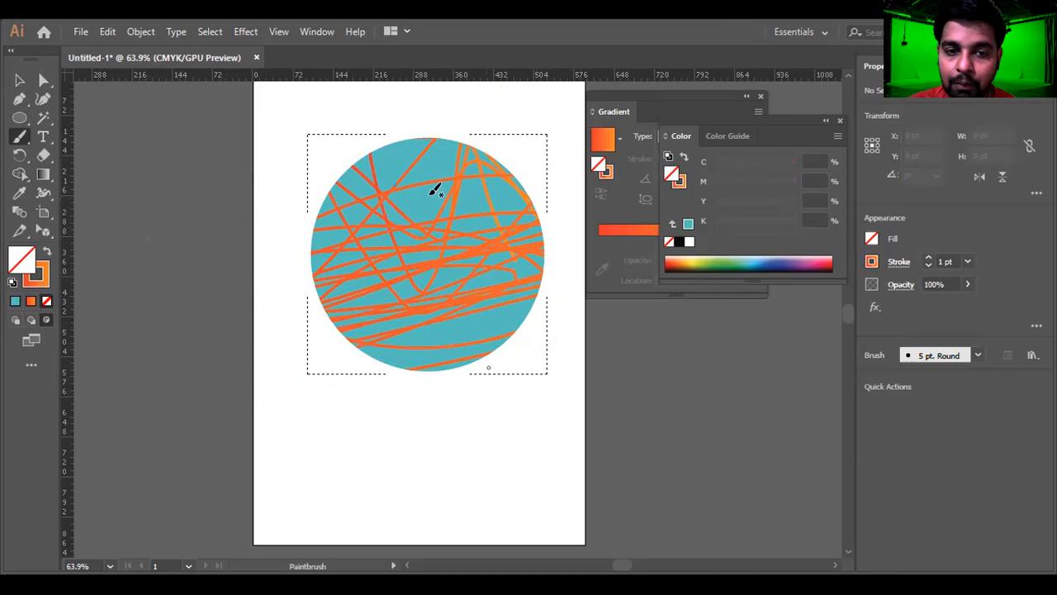
mouse_move(408, 151)
mouse_down()
mouse_move(484, 325)
mouse_move(188, 246)
mouse_move(350, 366)
mouse_move(457, 276)
mouse_move(447, 278)
mouse_up()
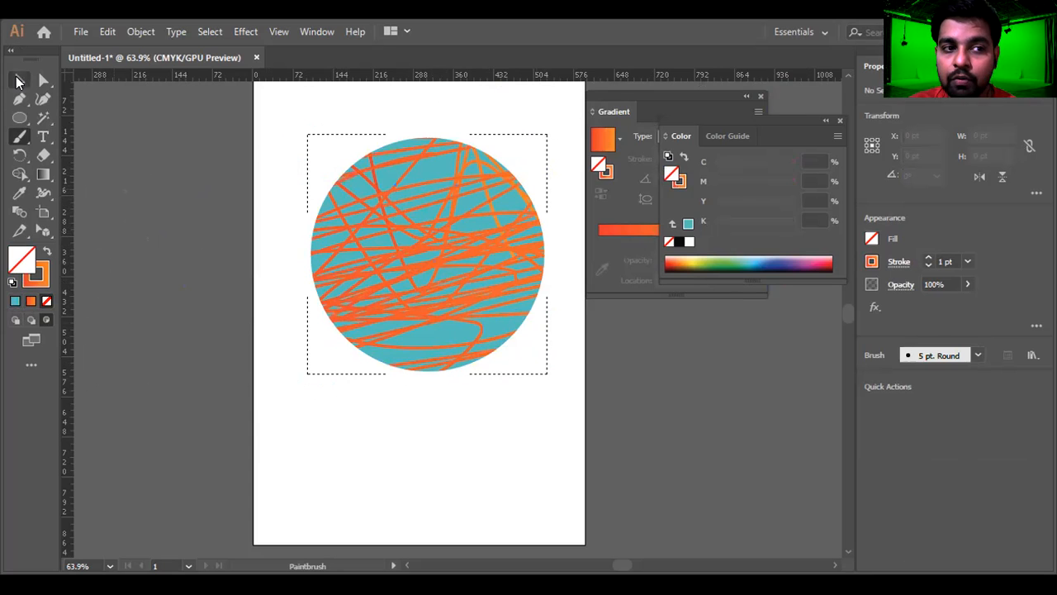
Select the teal circle together with its orange scribbles and delete it from the artboard
click(18, 80)
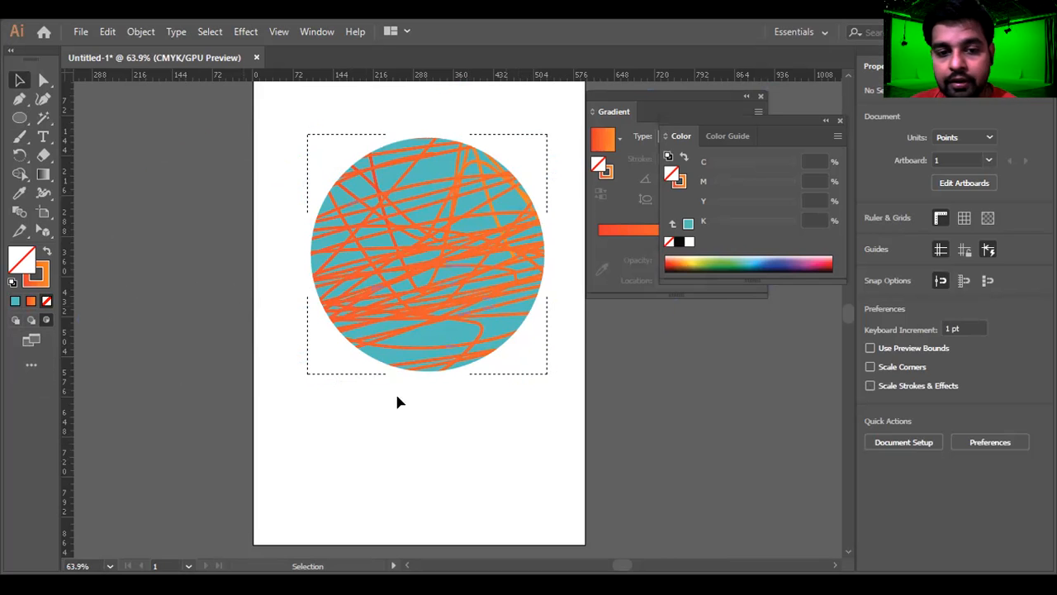
drag(505, 453, 285, 156)
key(Delete)
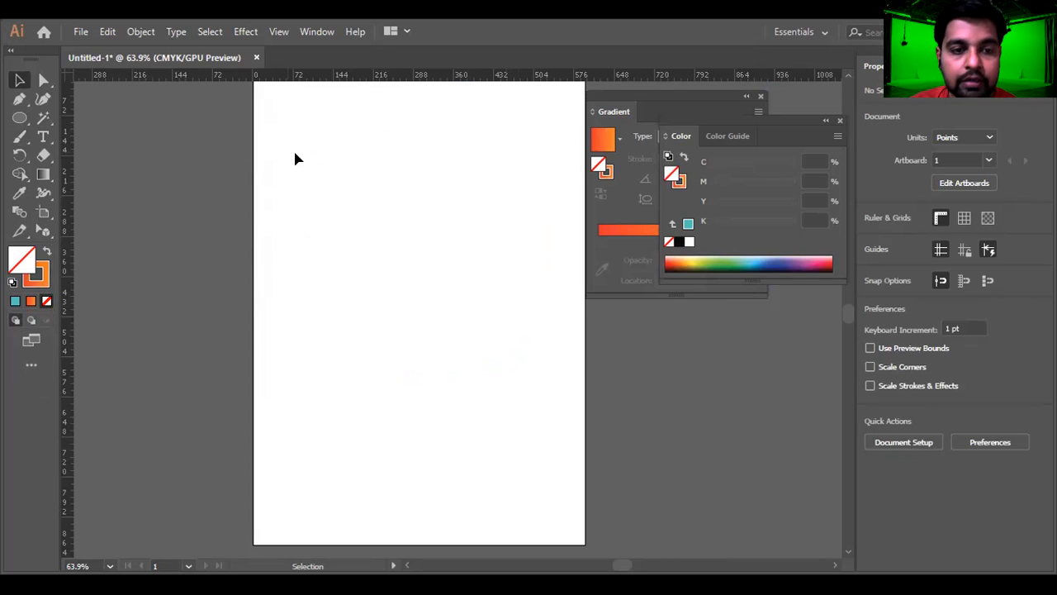
Activate the Perspective Selection tool and close the floating Color and Gradient panels
click(45, 213)
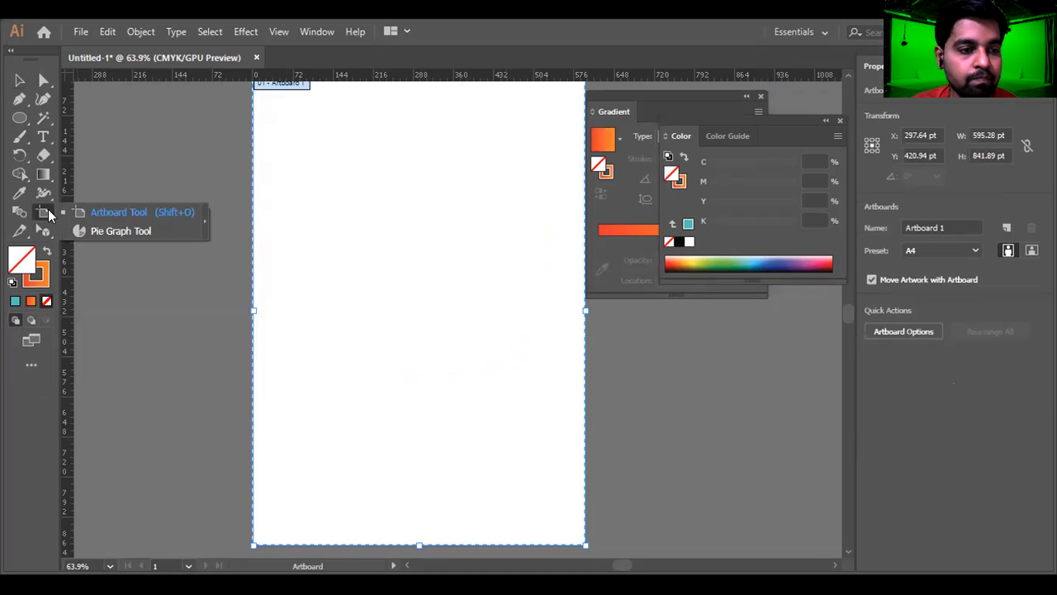
click(47, 232)
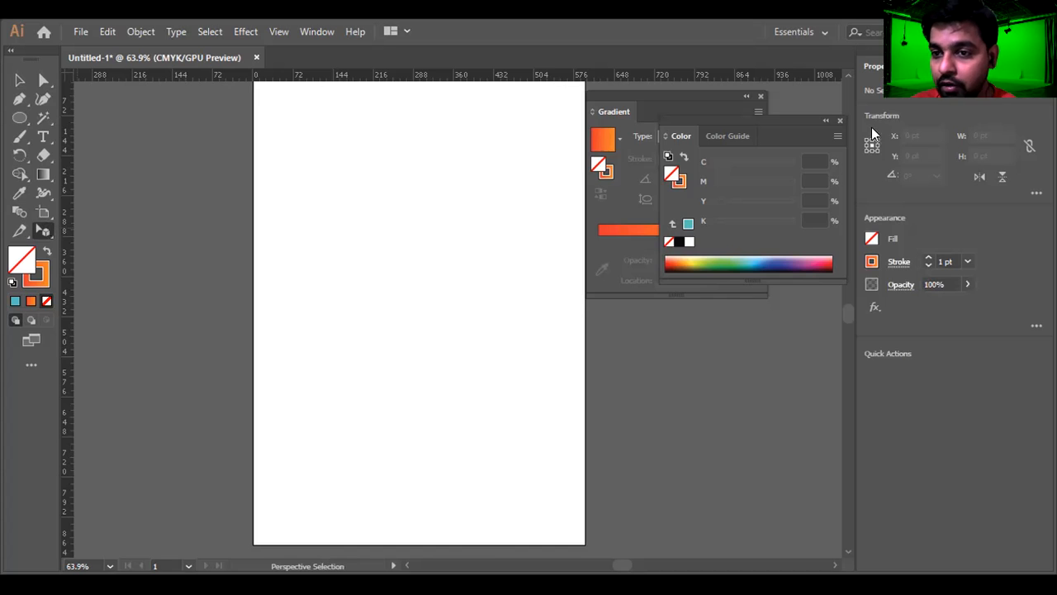
click(838, 121)
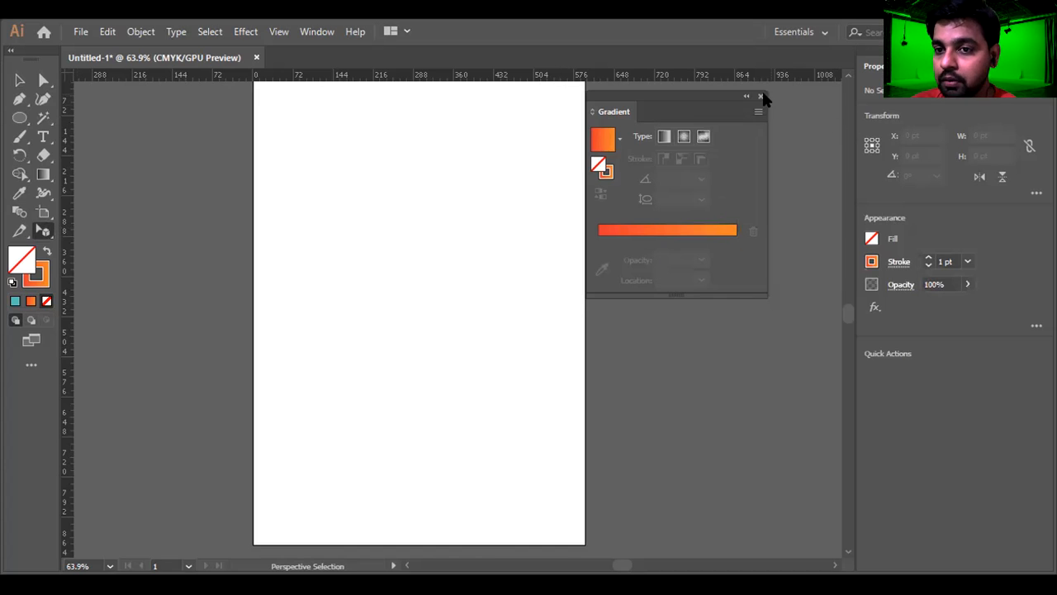
click(760, 96)
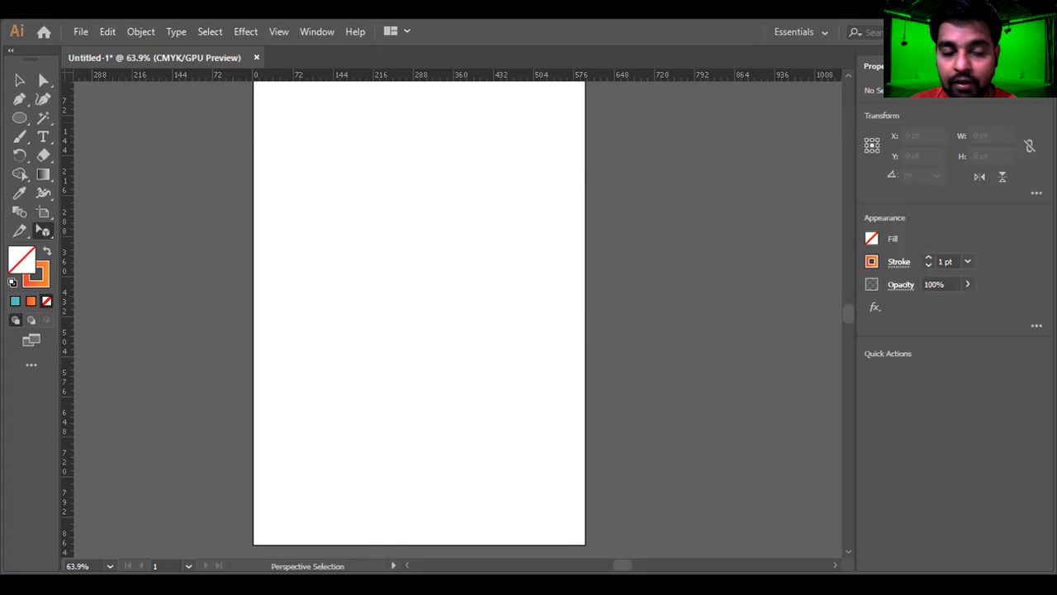
Activate the Perspective Grid tool to display the two-point perspective grid on the artboard
click(39, 231)
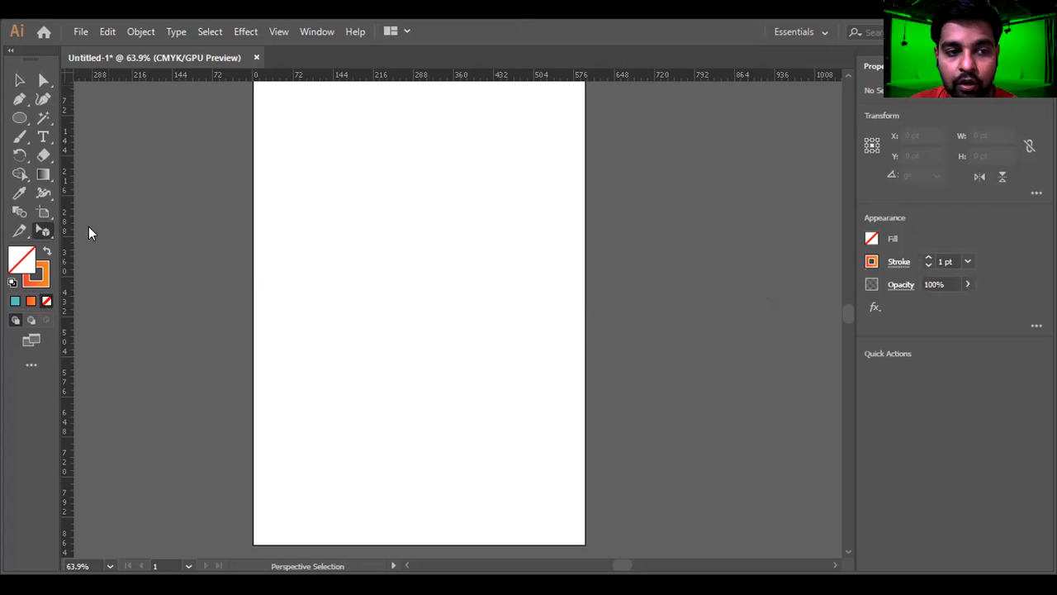
click(105, 232)
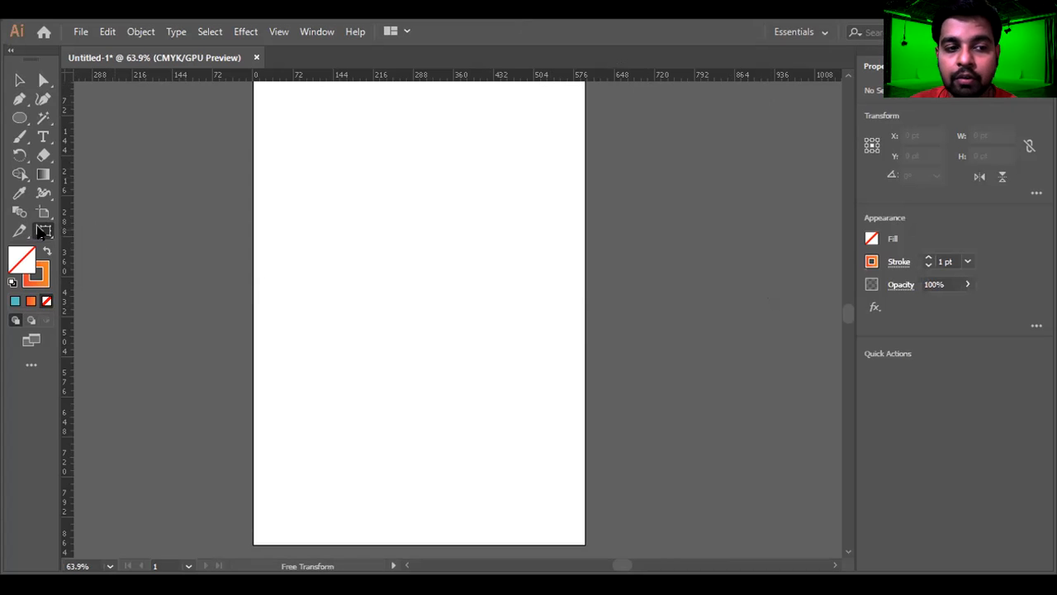
click(43, 231)
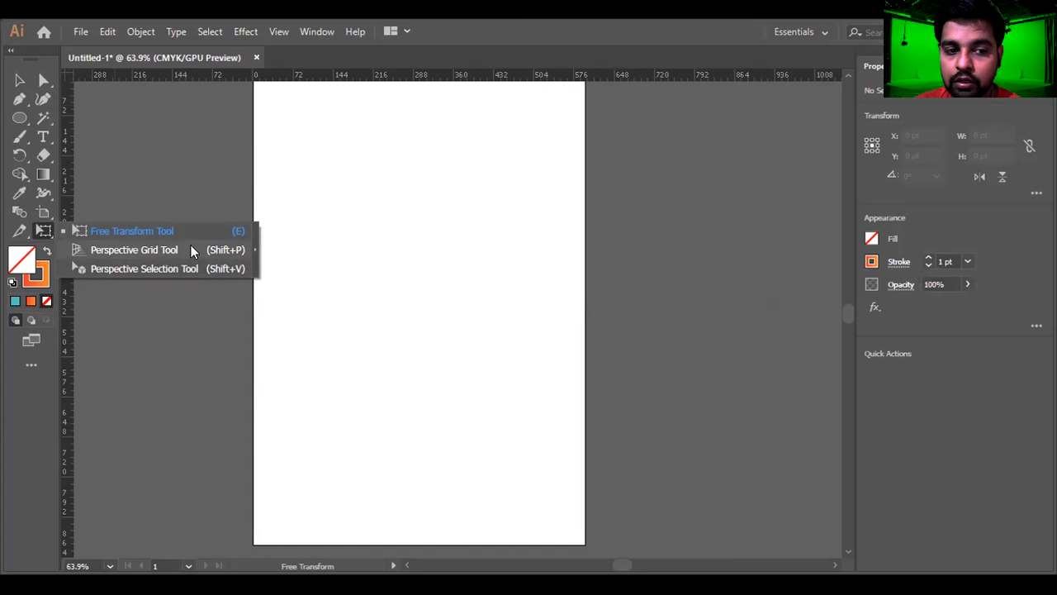
click(239, 247)
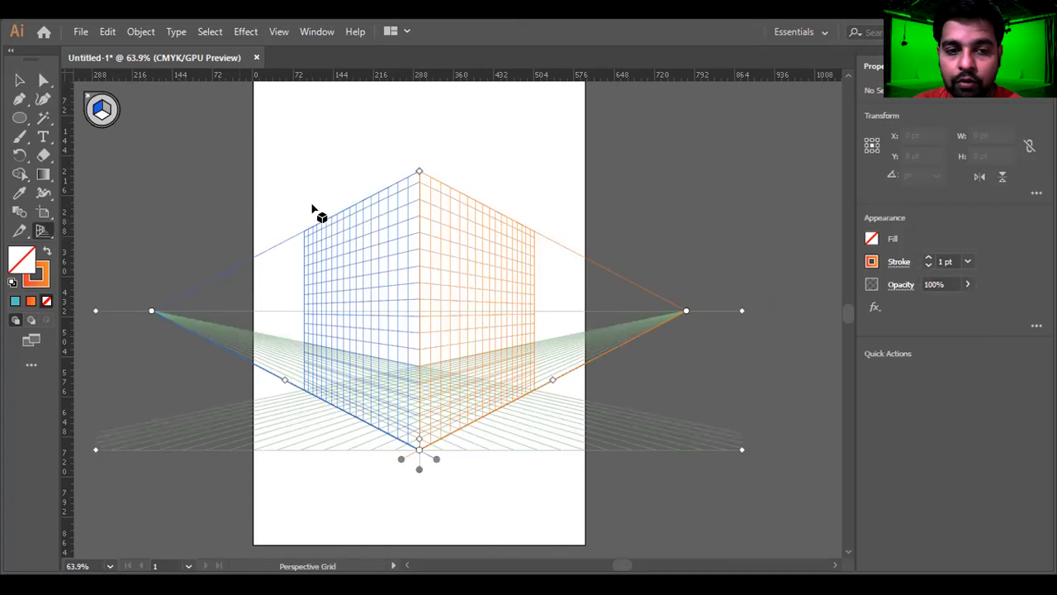
scroll(323, 212, down, 3)
scroll(398, 256, up, 1)
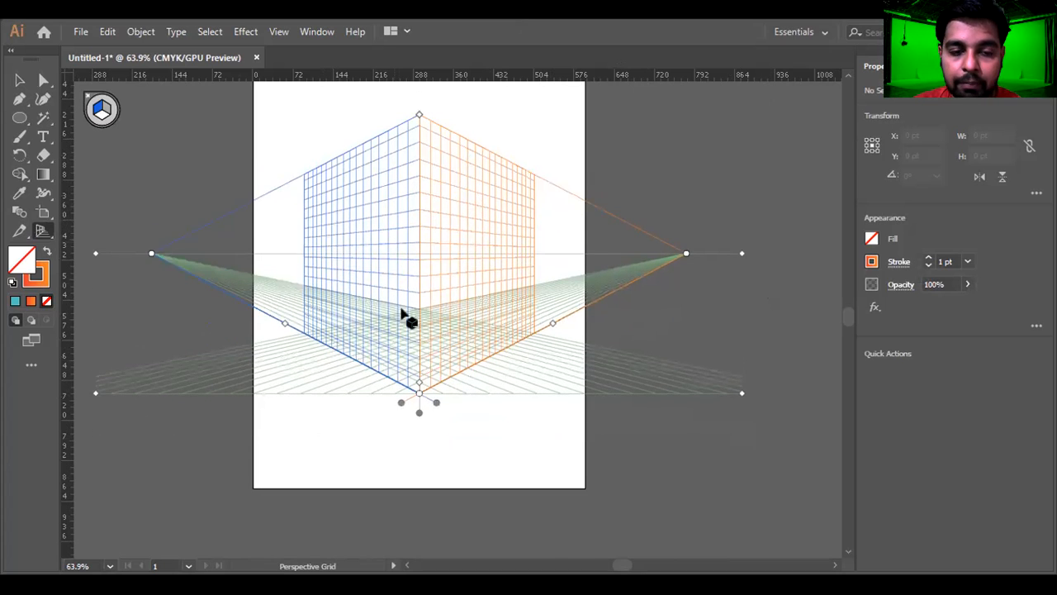
mouse_move(418, 421)
mouse_down()
mouse_move(421, 450)
mouse_move(429, 377)
mouse_move(429, 424)
mouse_move(428, 410)
mouse_up()
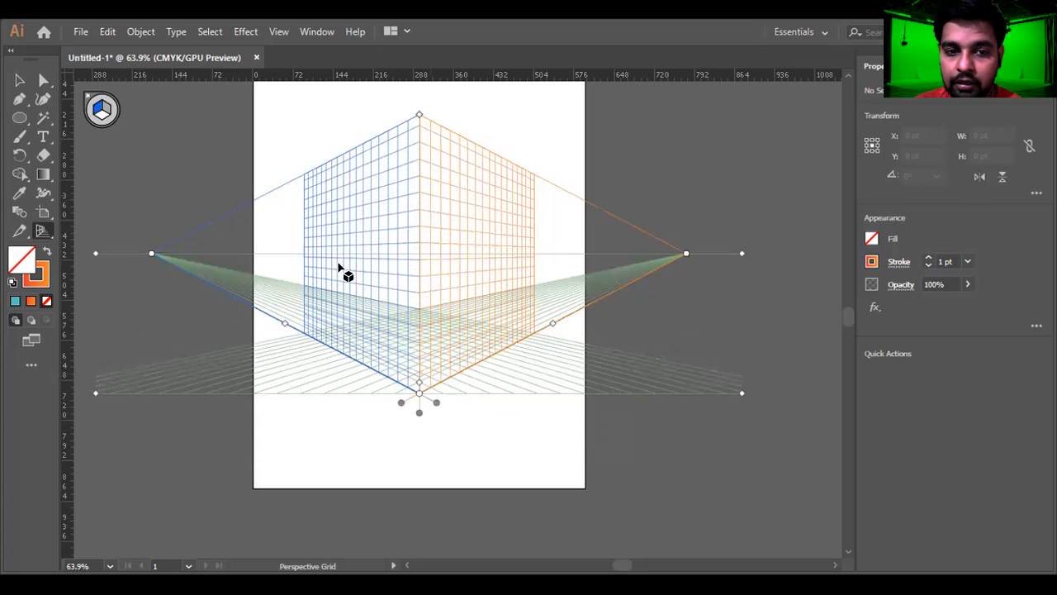
scroll(354, 256, up, 1)
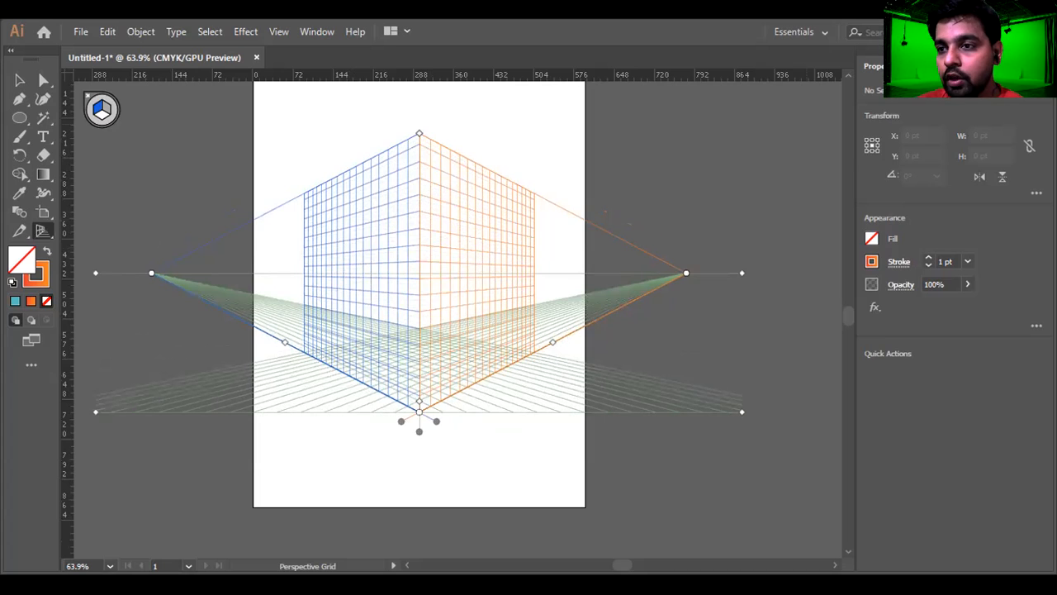
Hide and show the perspective grid several times, leaving it displayed
key(shift+v)
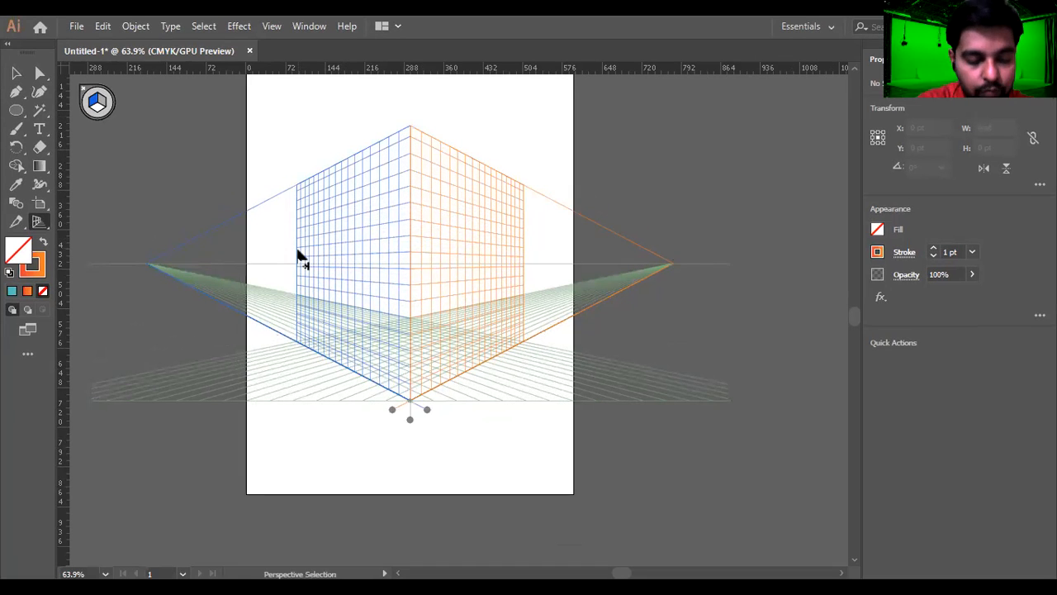
key(ctrl+shift+i)
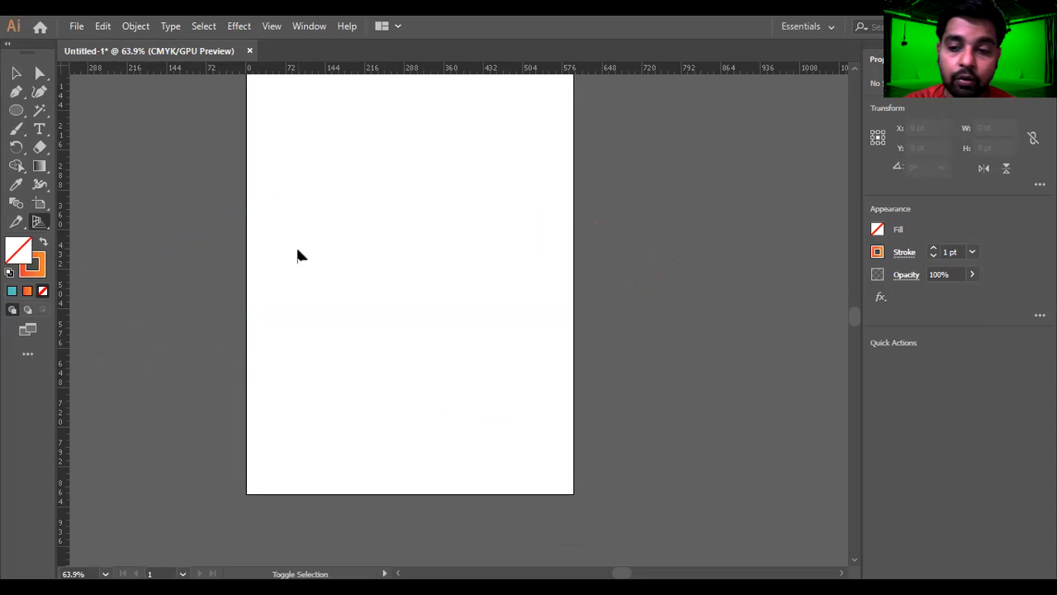
key(ctrl+shift+i)
key(ctrl+shift+i)
key(ctrl+shift+i)
key(ctrl+shift+i)
key(ctrl+shift+i)
key(ctrl+shift+i)
key(ctrl+shift+i)
key(ctrl+shift+i)
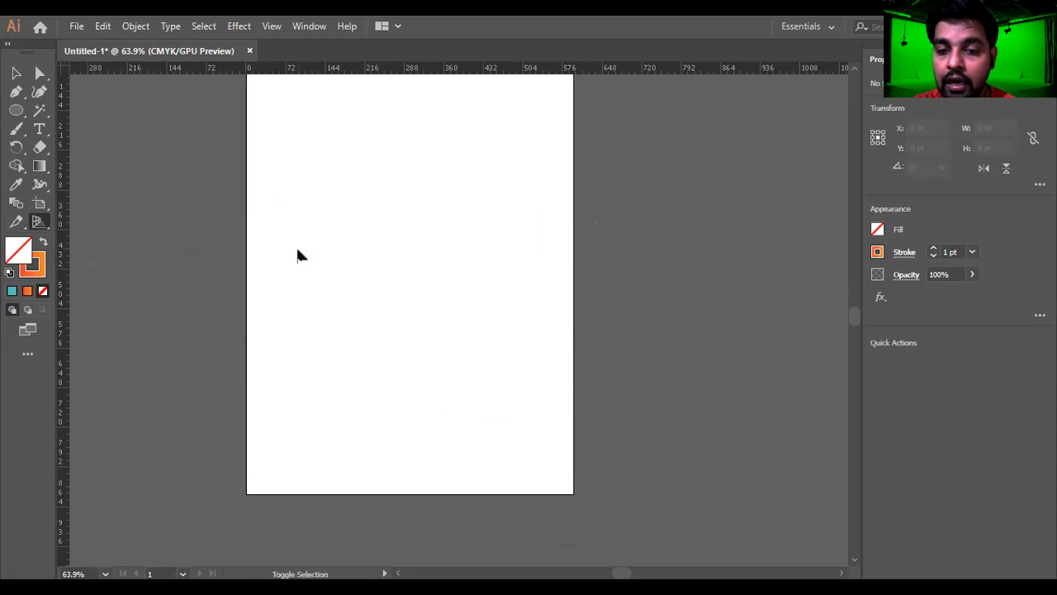
key(ctrl+shift+i)
key(ctrl+shift+i)
key(ctrl+shift+i)
key(ctrl+shift+i)
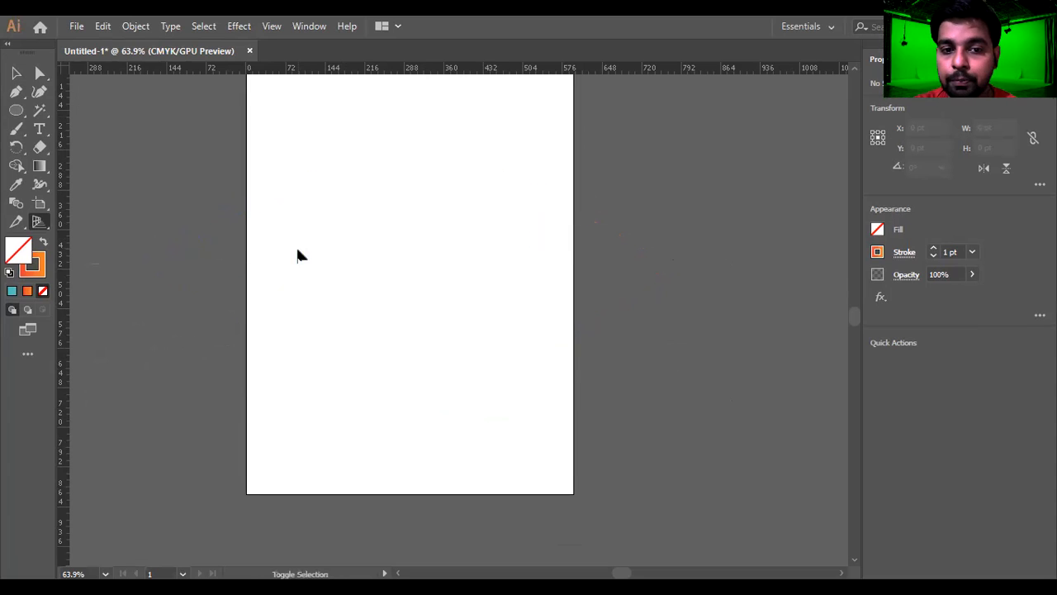
key(ctrl+shift+i)
key(ctrl+shift+i)
key(ctrl+shift+i)
key(ctrl+shift+i)
key(ctrl+shift+i)
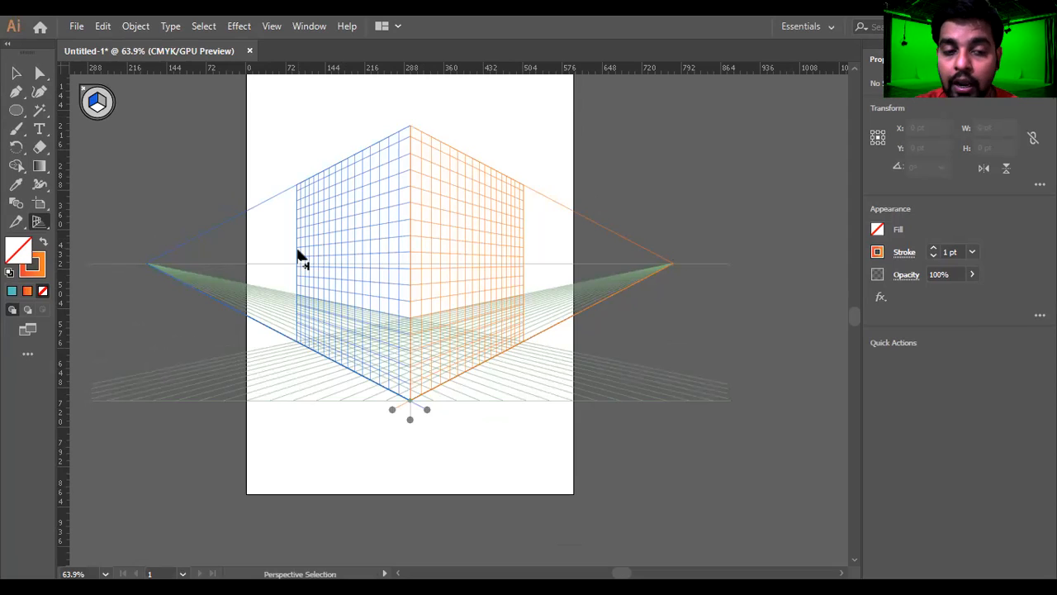
Lower the perspective grid's ground point to near the artboard's bottom edge and undo the sideways shift of the orange grid plane
key(shift+p)
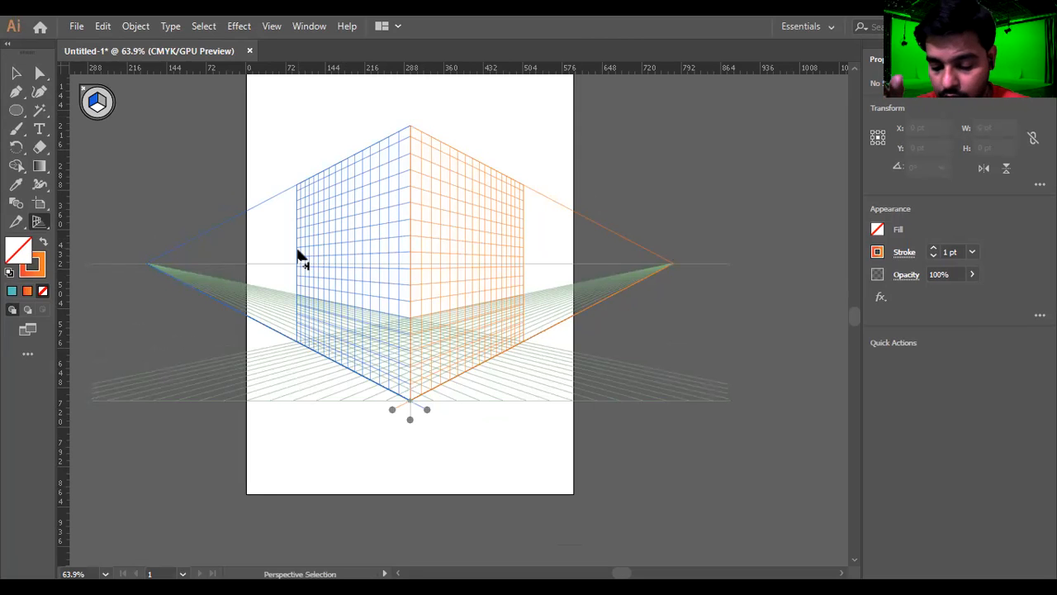
key(ctrl+plus)
scroll(432, 276, down, 5)
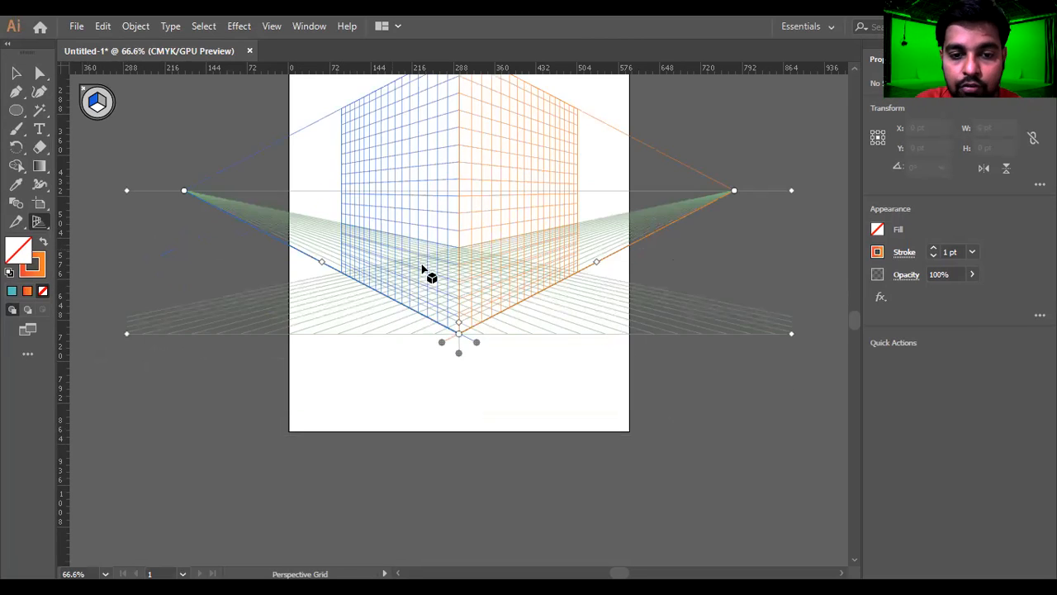
drag(459, 321, 322, 270)
key(ctrl+z)
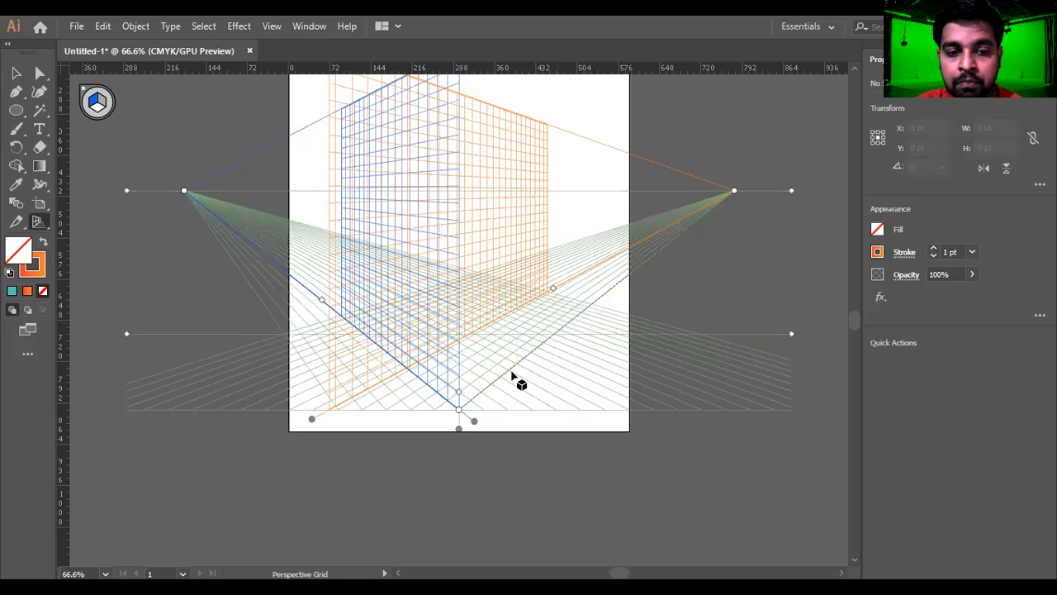
key(ctrl+z)
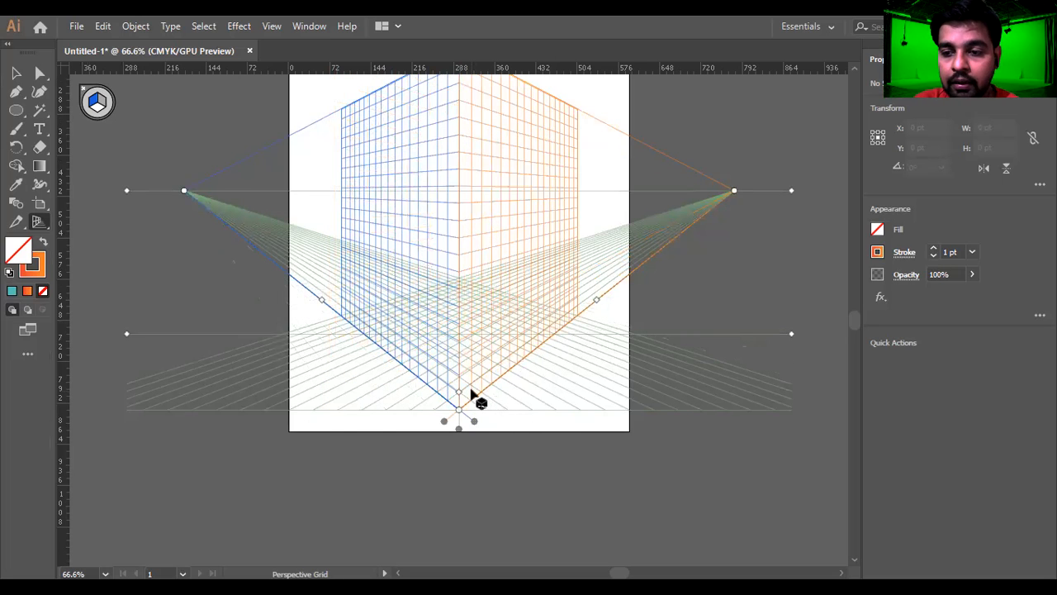
Widen the perspective grid by moving the right vanishing point outward and the left one out to about X -285 pt
scroll(586, 322, up, 1)
drag(734, 209, 794, 210)
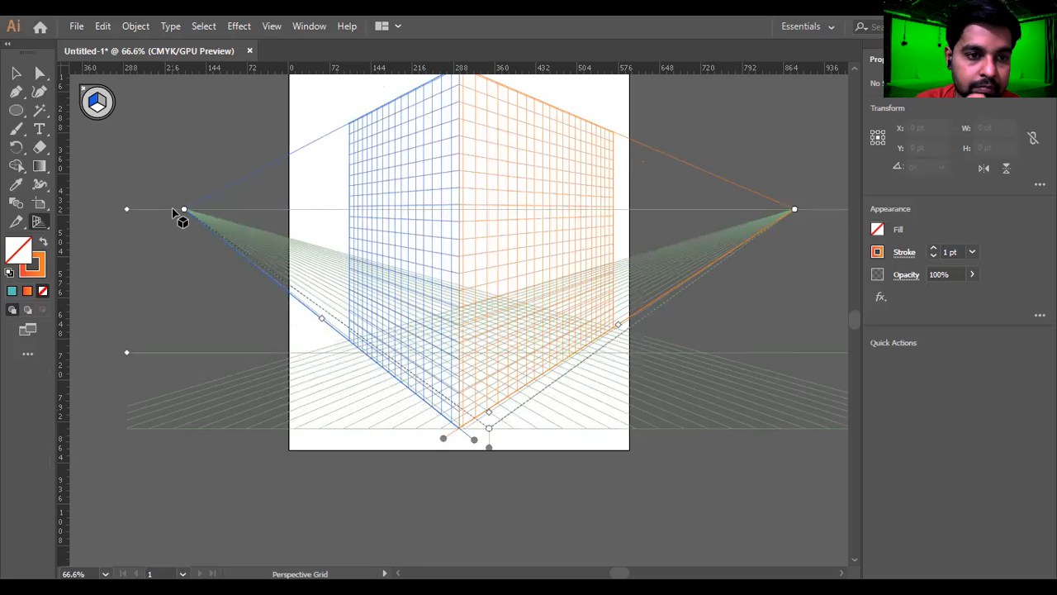
drag(184, 210, 125, 209)
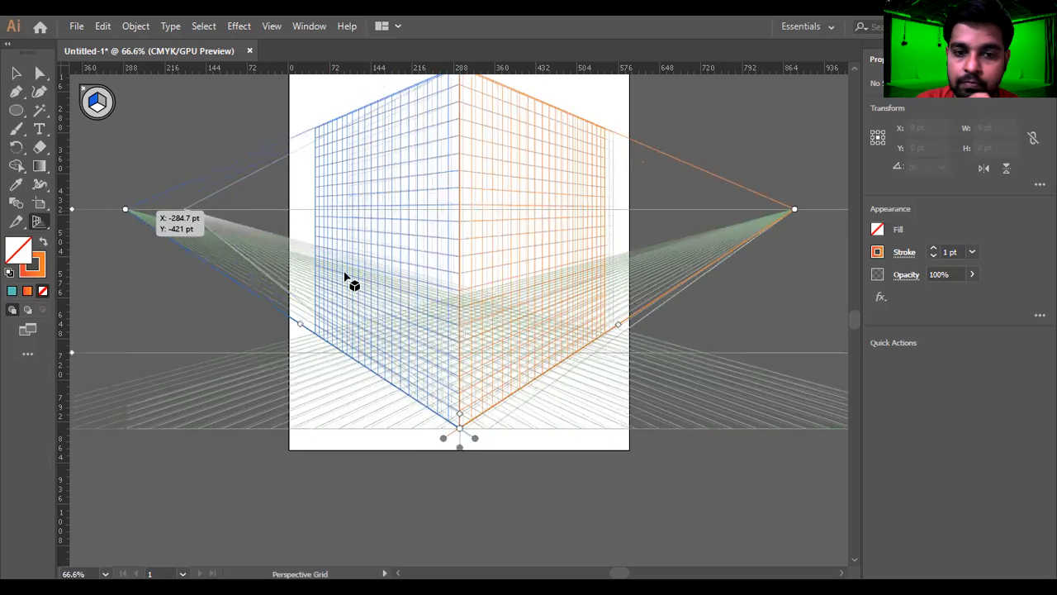
Raise the top of the perspective grid's vertical planes to just below the artboard's top edge
scroll(477, 198, up, 5)
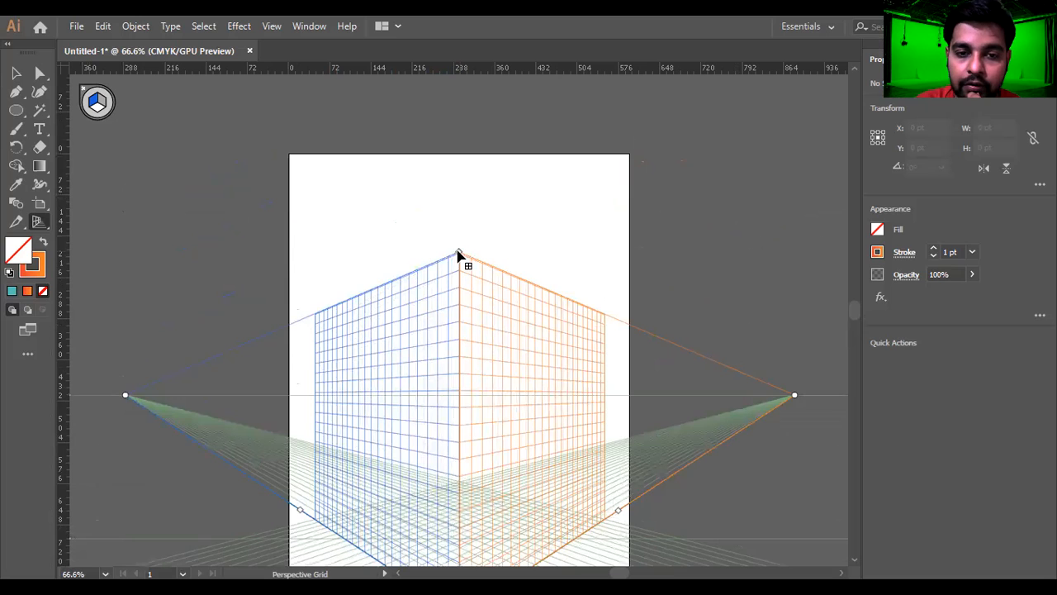
drag(464, 233, 467, 173)
scroll(484, 184, down, 4)
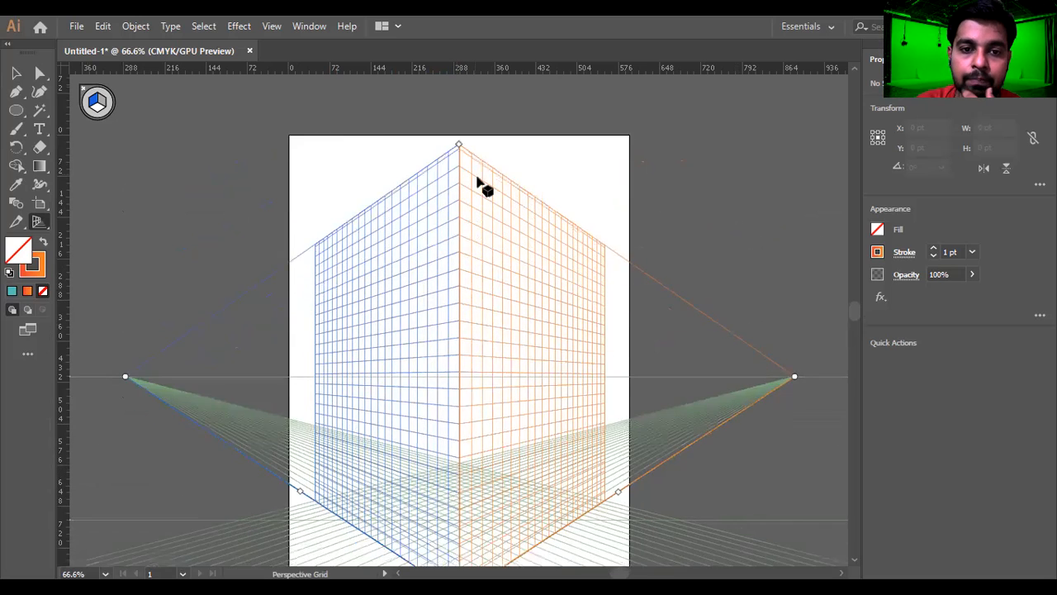
Examine the enlarged perspective grid from its top corner down to the ground point and plane controls
scroll(493, 412, down, 2)
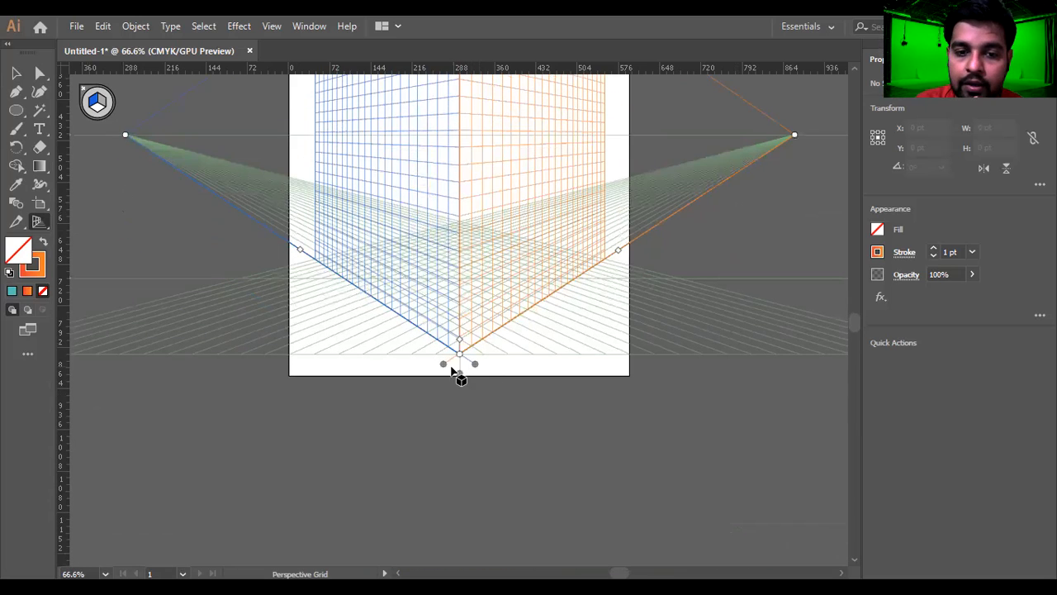
scroll(712, 353, up, 2)
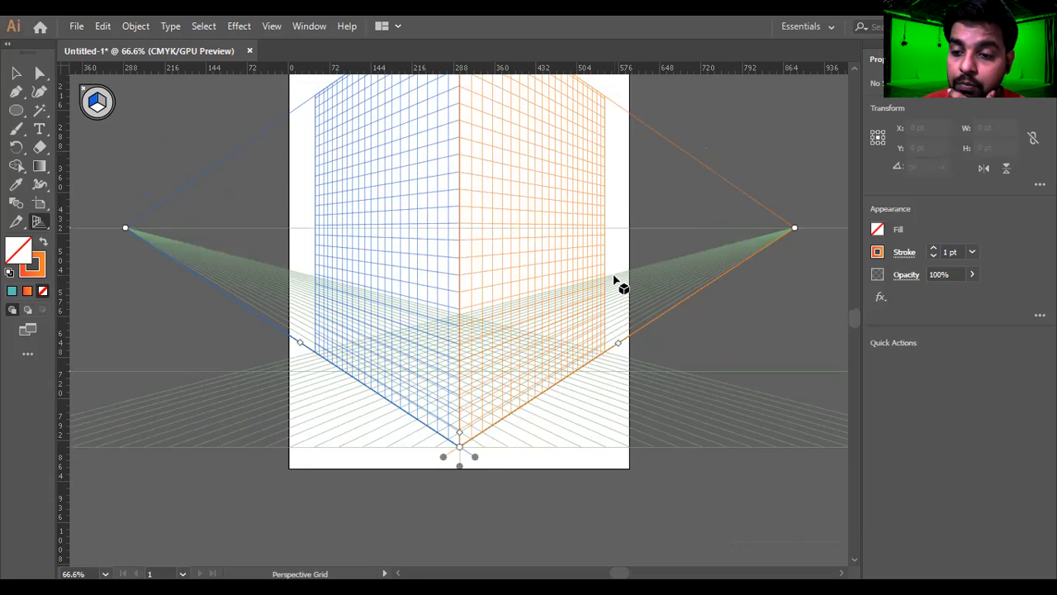
scroll(490, 331, up, 3)
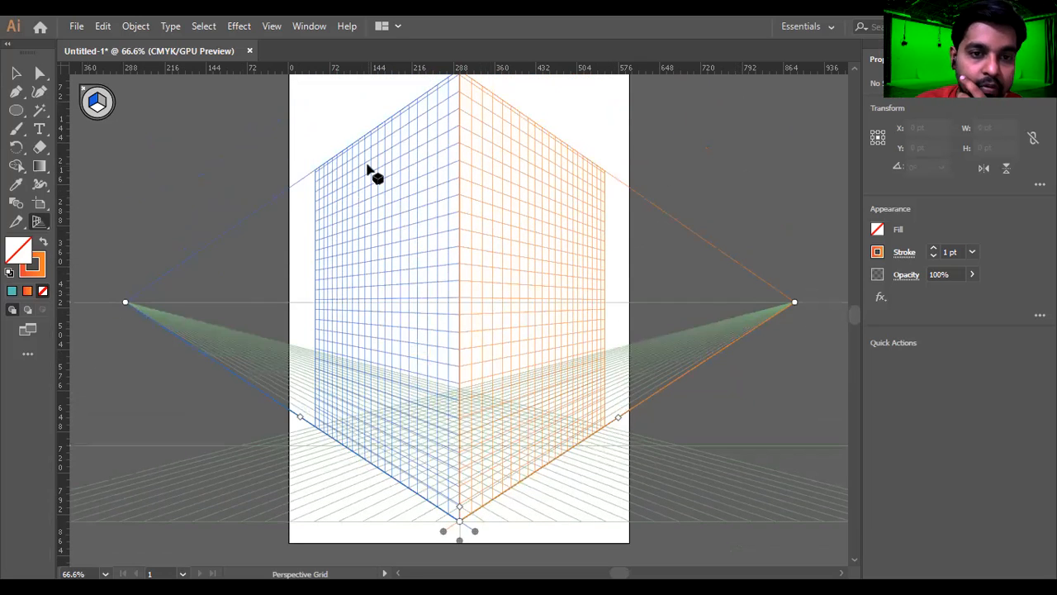
scroll(406, 206, down, 1)
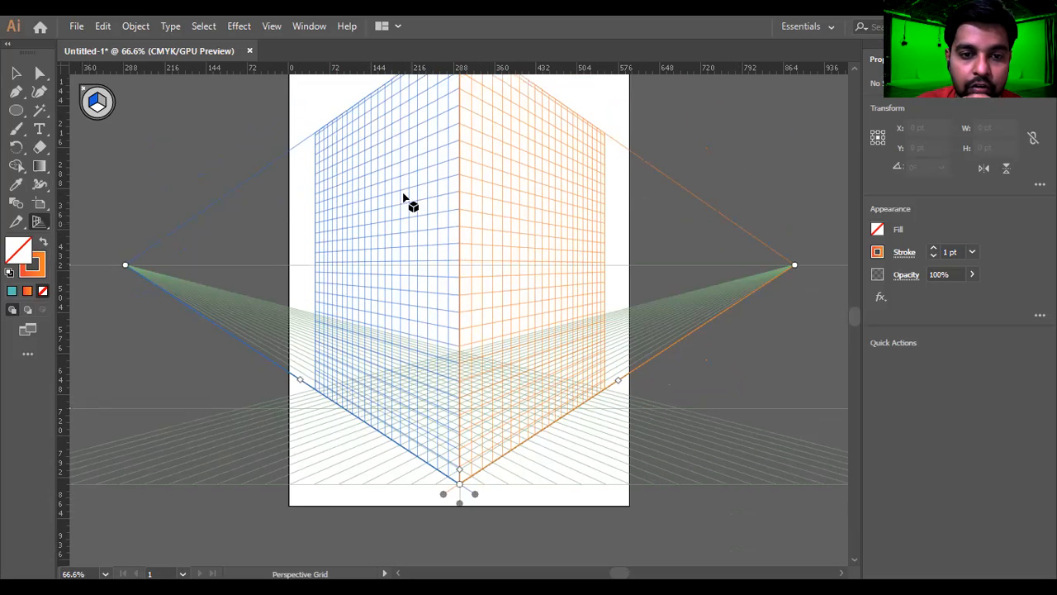
scroll(409, 186, up, 2)
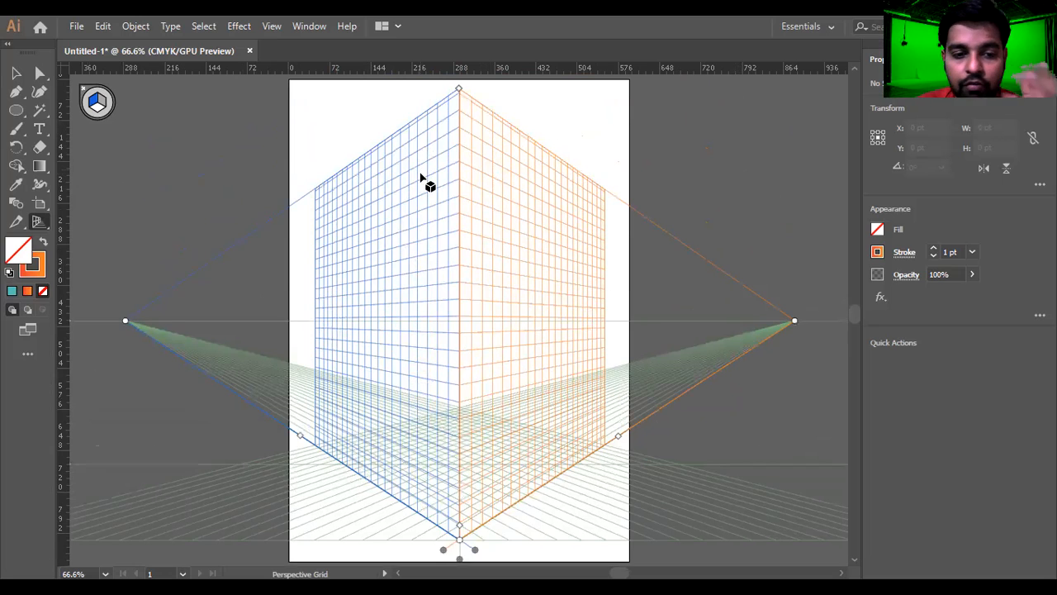
scroll(425, 180, down, 4)
scroll(580, 194, up, 2)
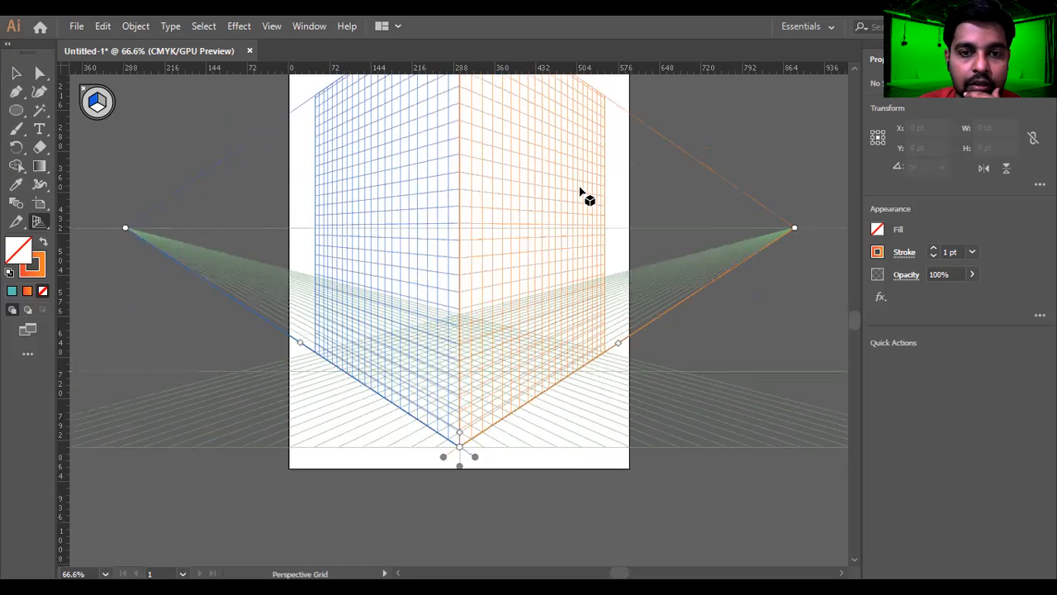
scroll(581, 193, up, 3)
scroll(570, 223, down, 1)
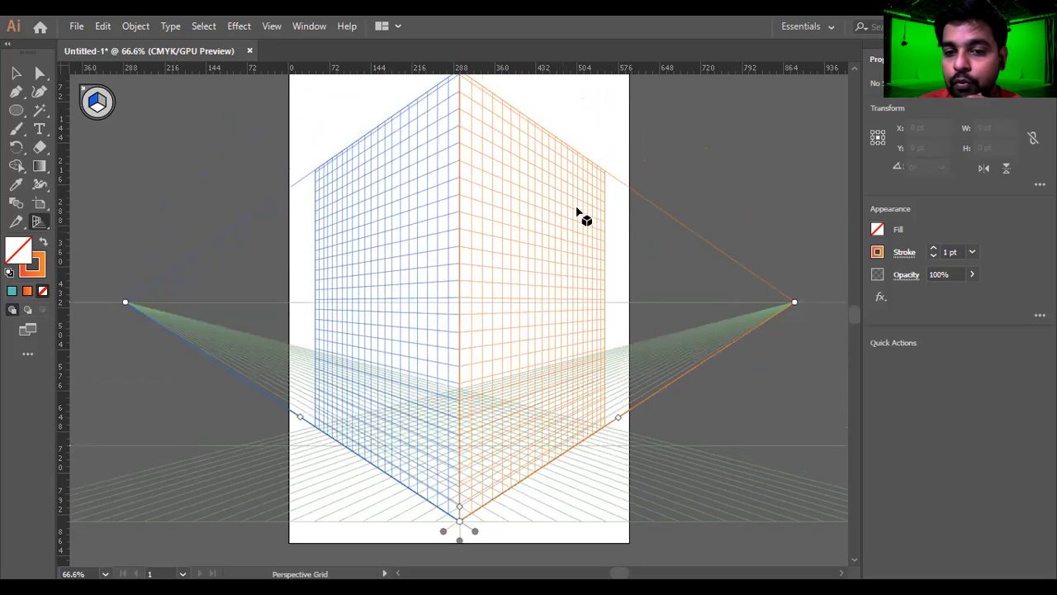
scroll(578, 213, down, 1)
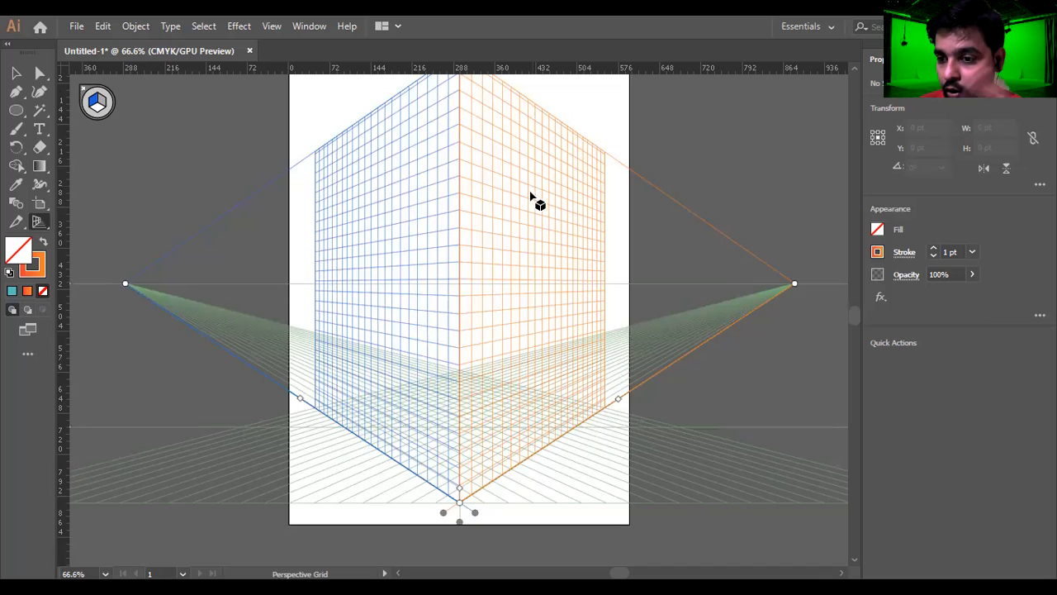
scroll(512, 217, down, 4)
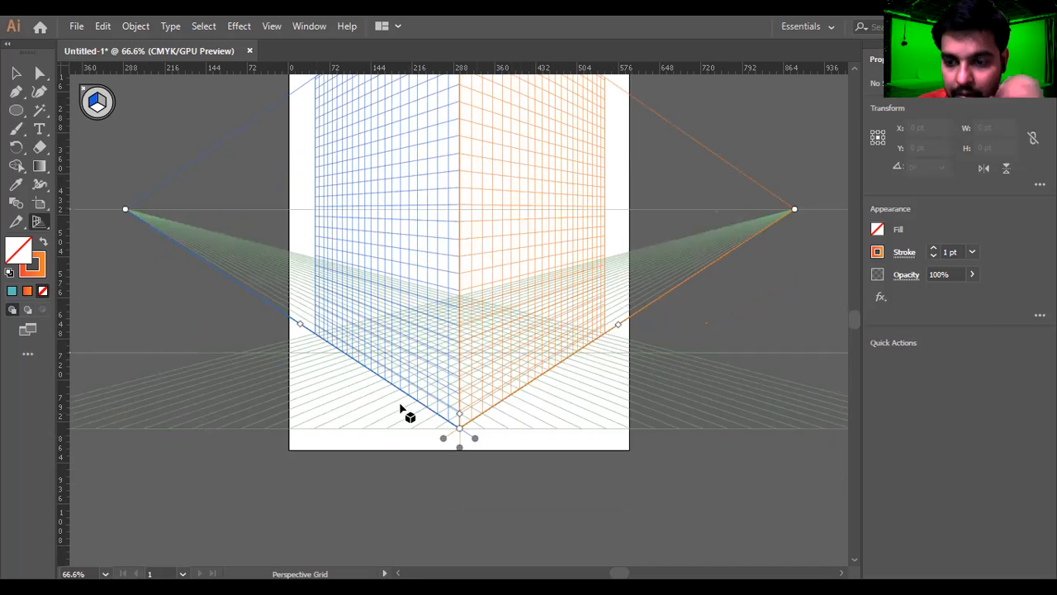
Make the right grid the active plane of the perspective grid
scroll(400, 387, down, 2)
scroll(401, 386, down, 1)
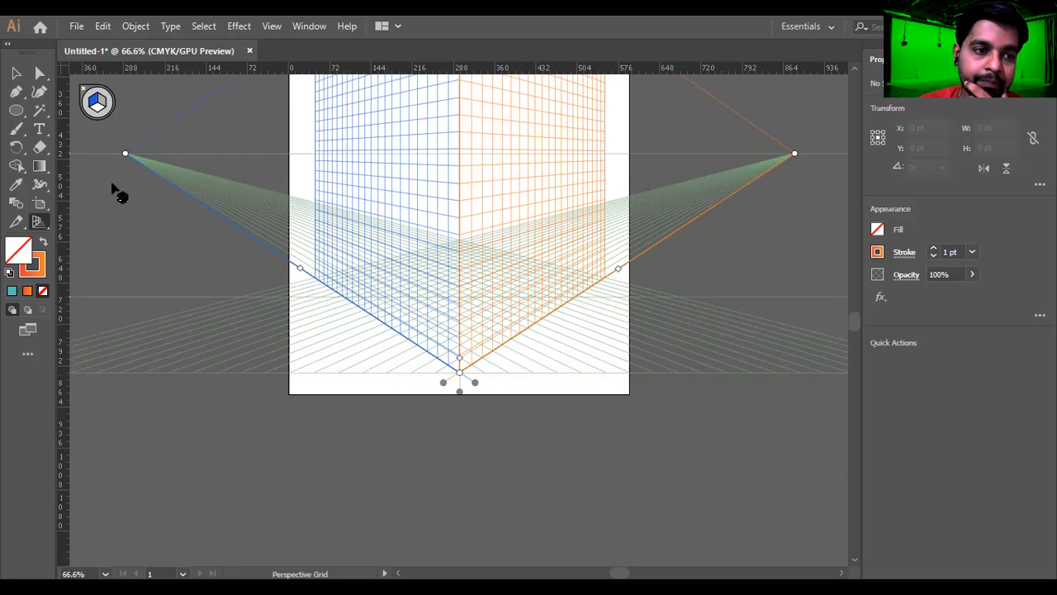
key(shift+v)
scroll(295, 253, up, 3)
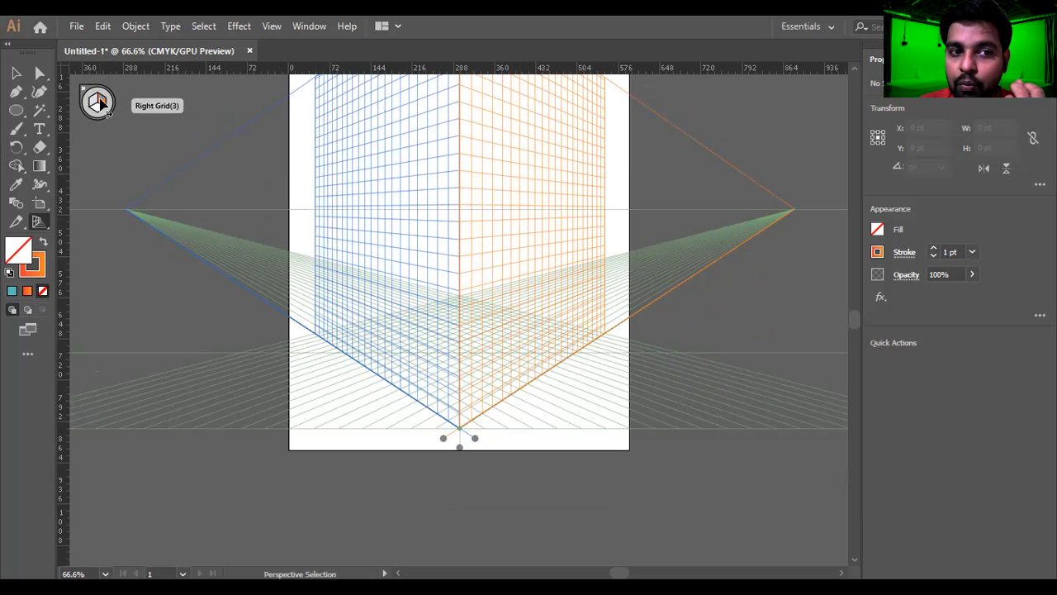
key(shift+p)
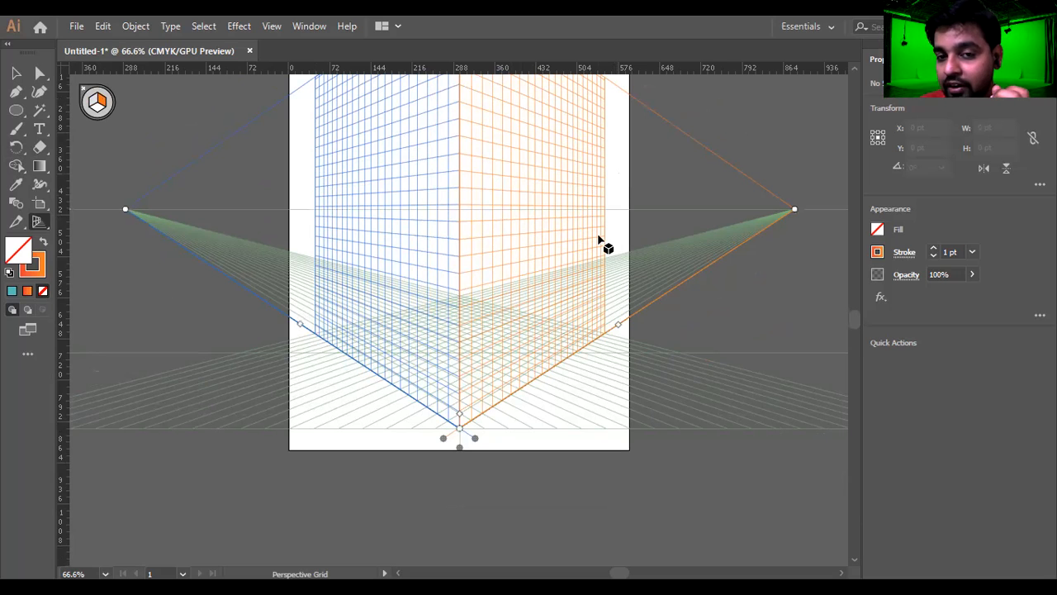
scroll(599, 207, up, 3)
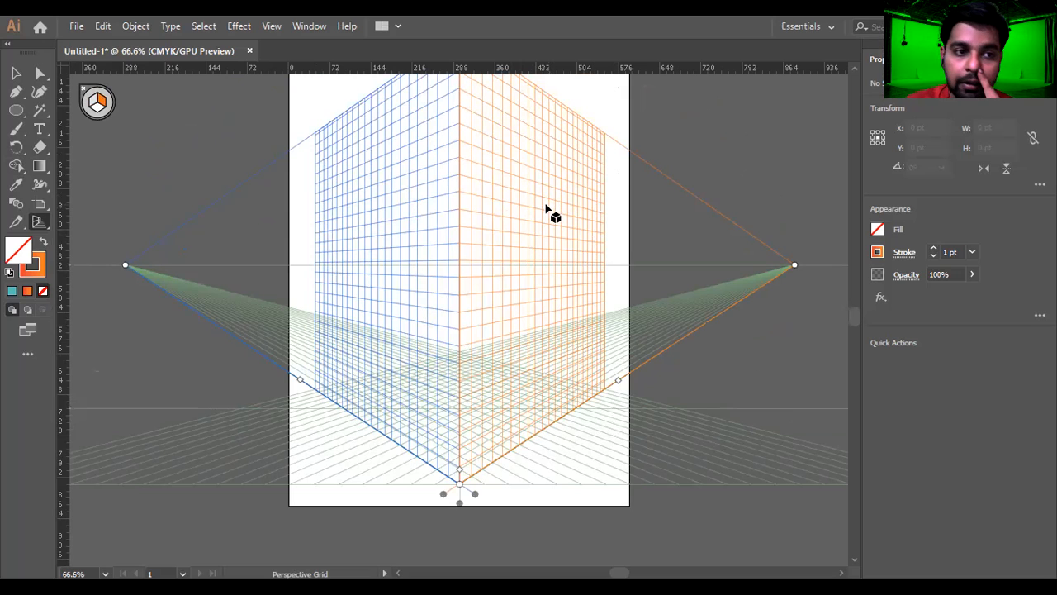
Switch the active perspective plane to the left grid and on to the horizontal grid
click(97, 100)
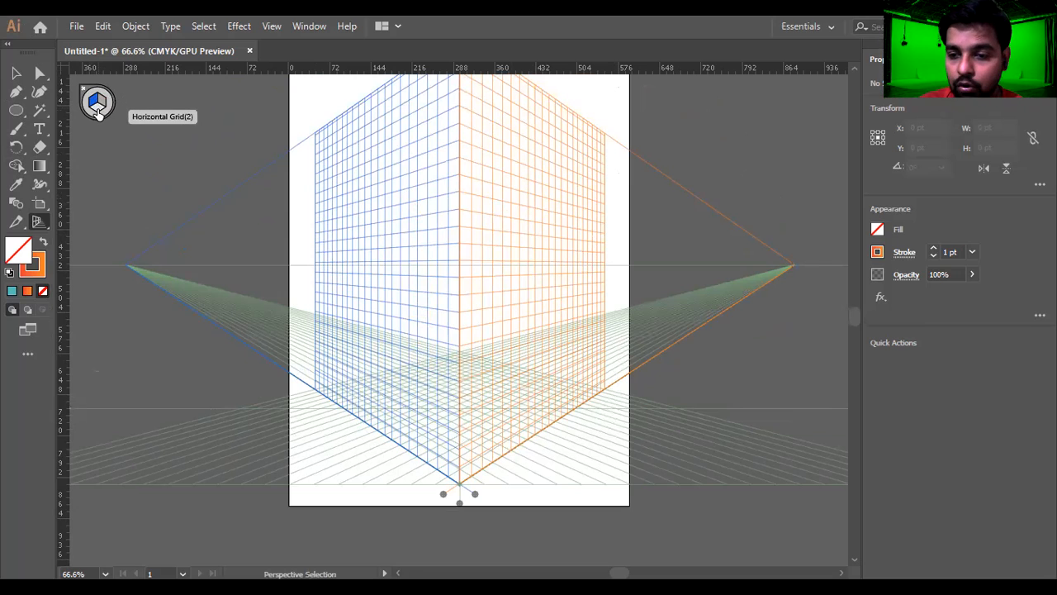
key(shift+p)
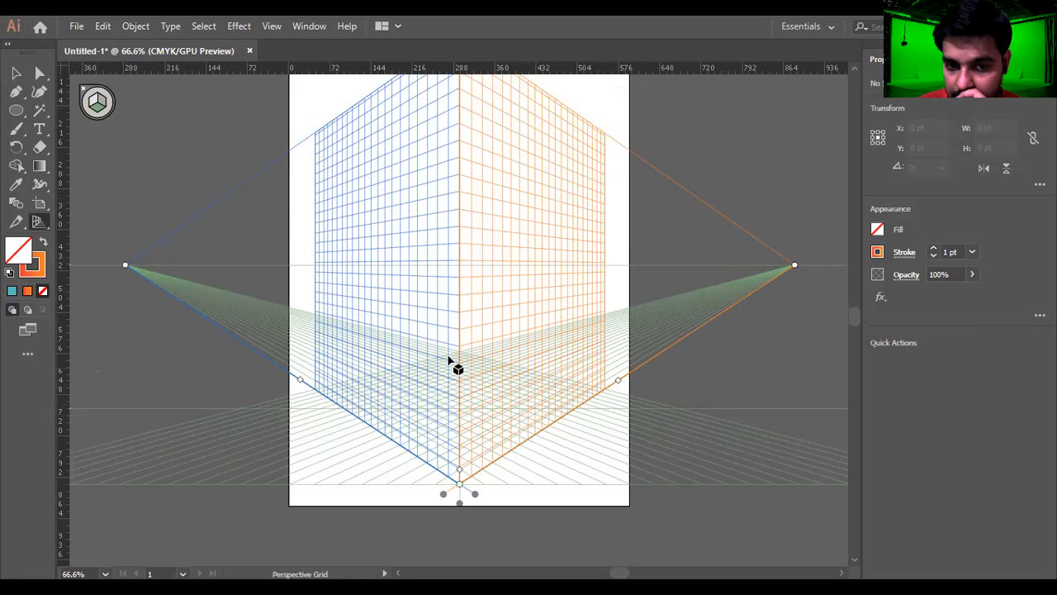
click(98, 110)
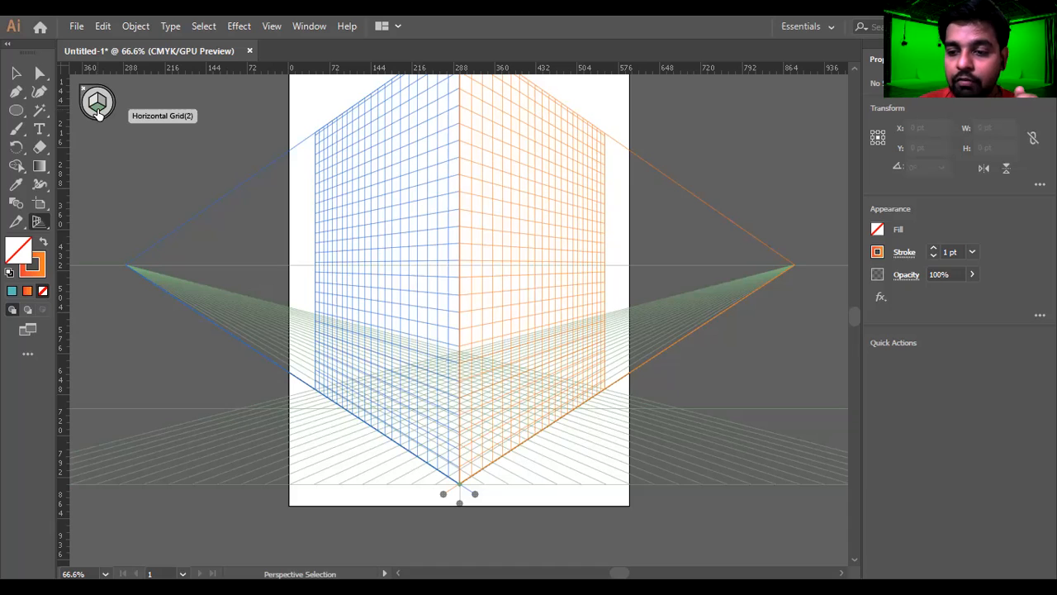
Draw a rectangle about 635 by 631 pt covering the floor between the two vertical planes and fill it green
click(16, 113)
drag(16, 113, 49, 107)
scroll(460, 331, down, 2)
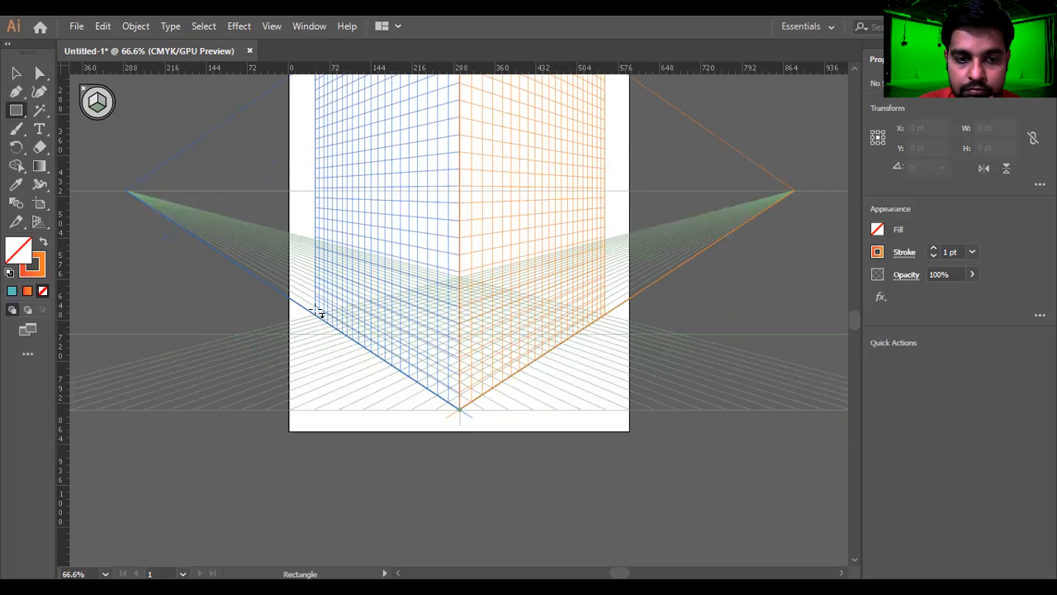
drag(318, 315, 608, 312)
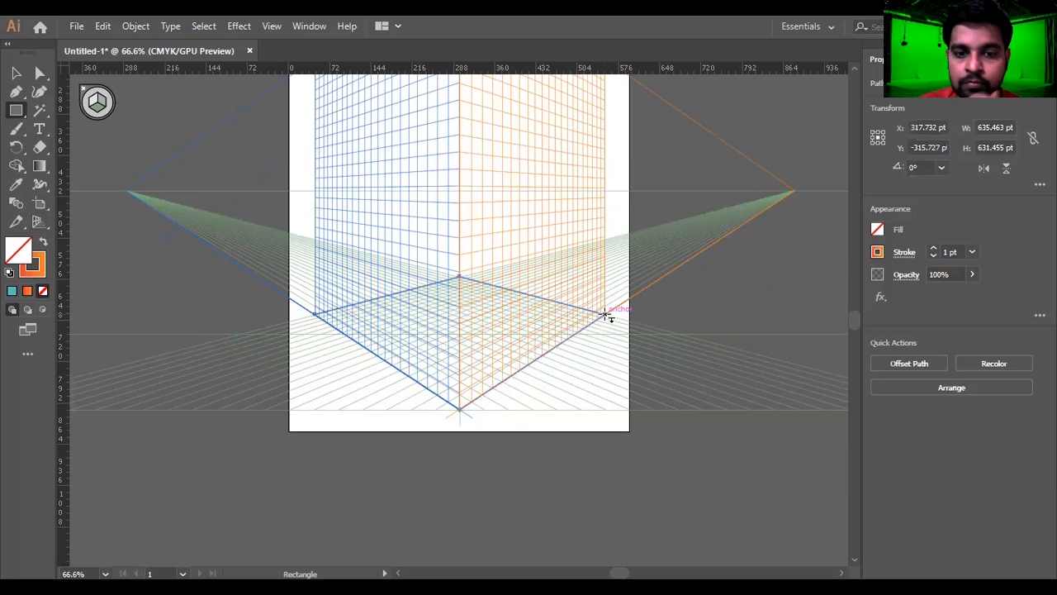
click(876, 231)
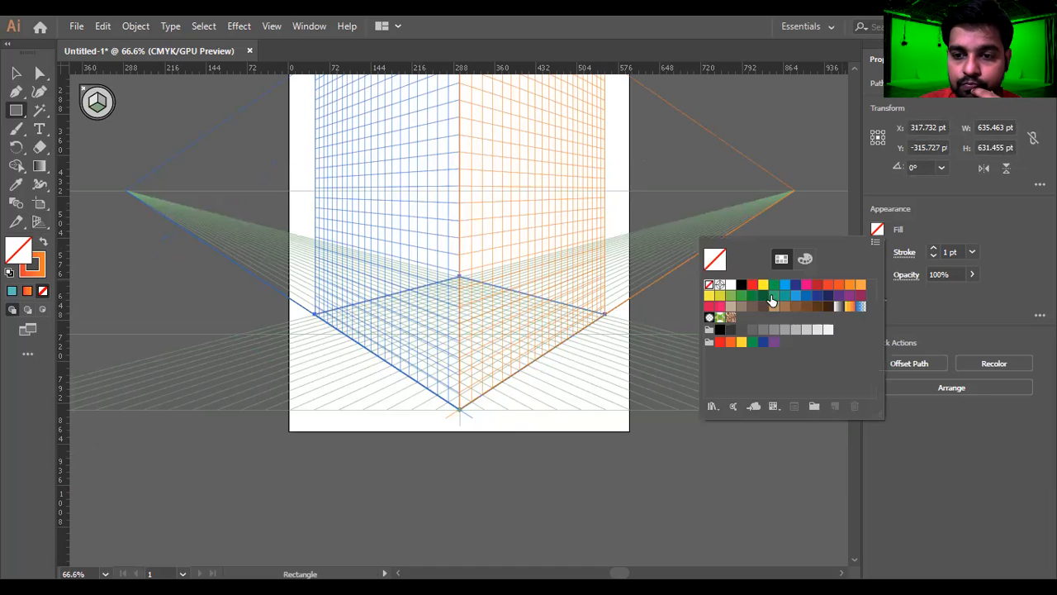
click(772, 284)
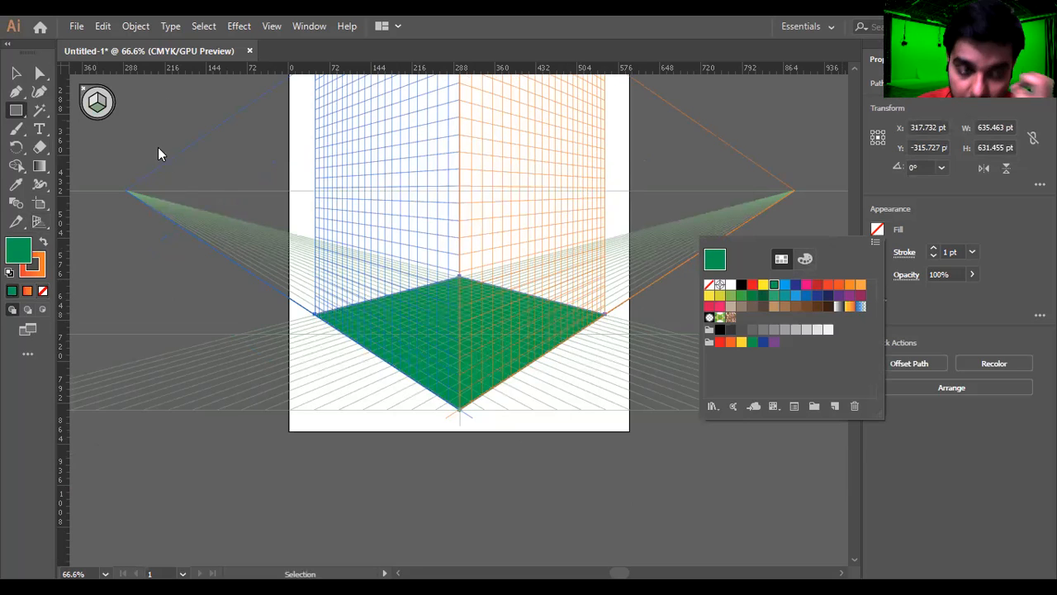
Deselect the green floor and cycle the active plane through the left, right and horizontal grids, ending on the left grid
click(93, 103)
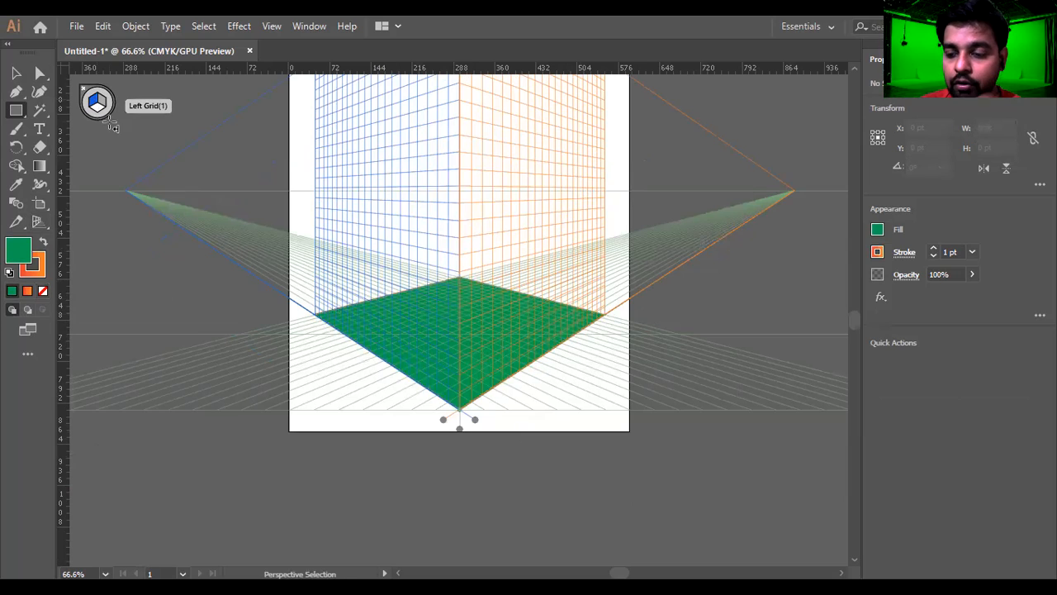
key(m)
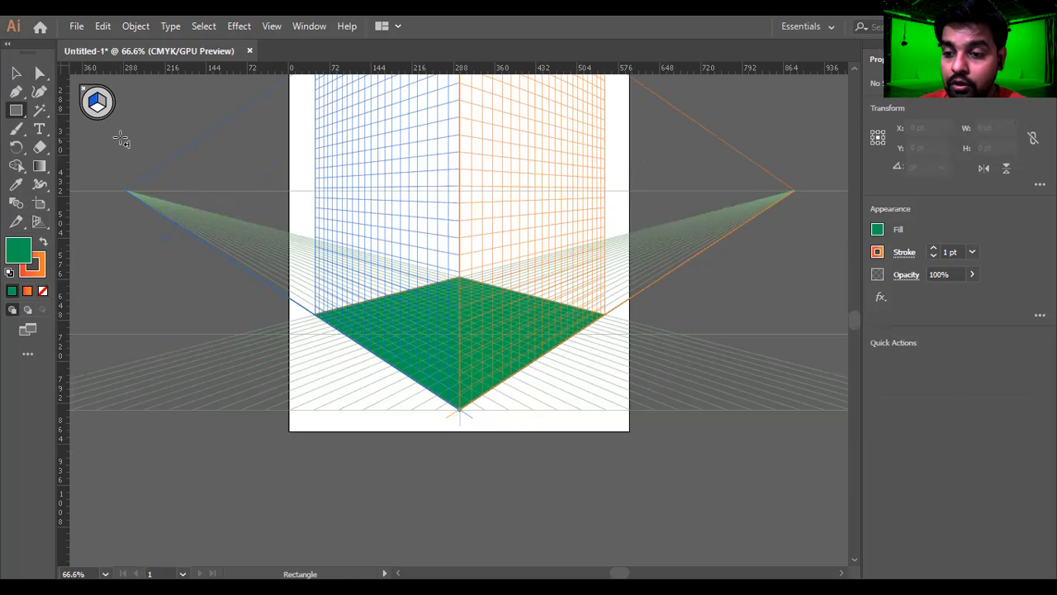
click(96, 106)
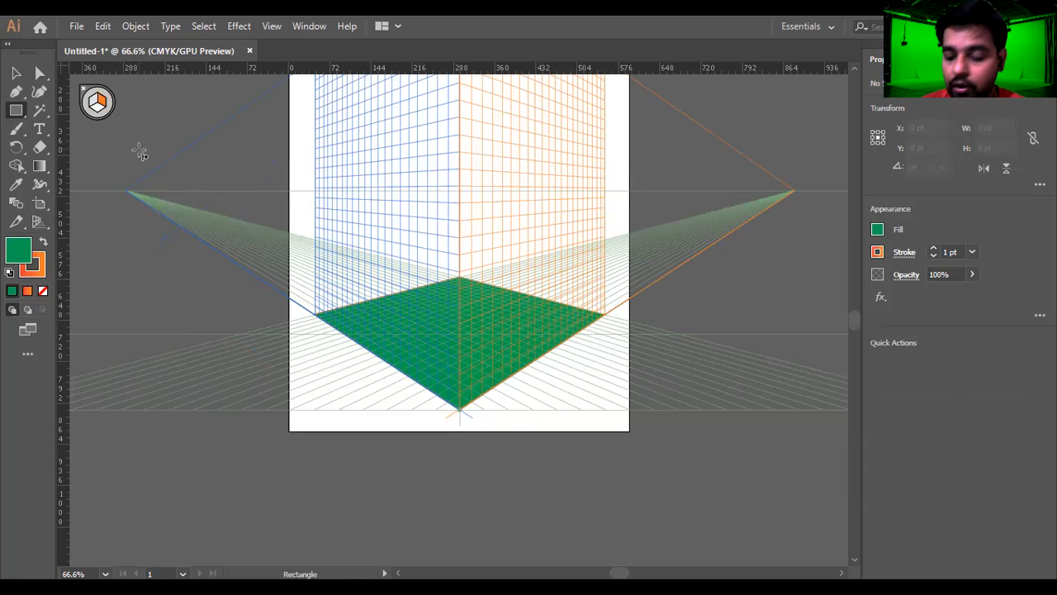
key(4)
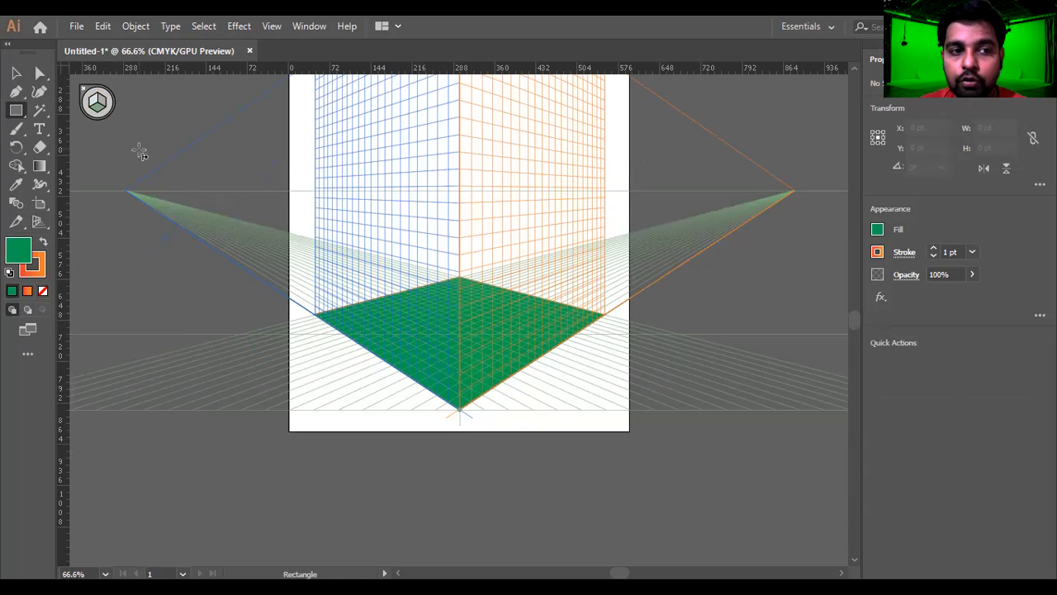
key(1)
scroll(390, 323, up, 2)
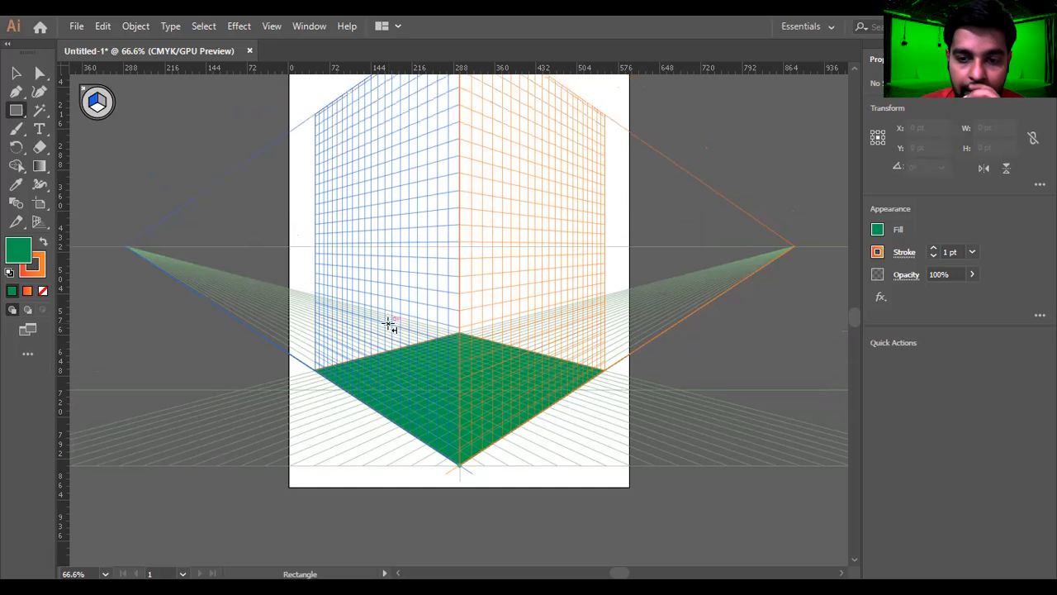
Set the fill colour for new shapes to light blue
scroll(390, 323, up, 4)
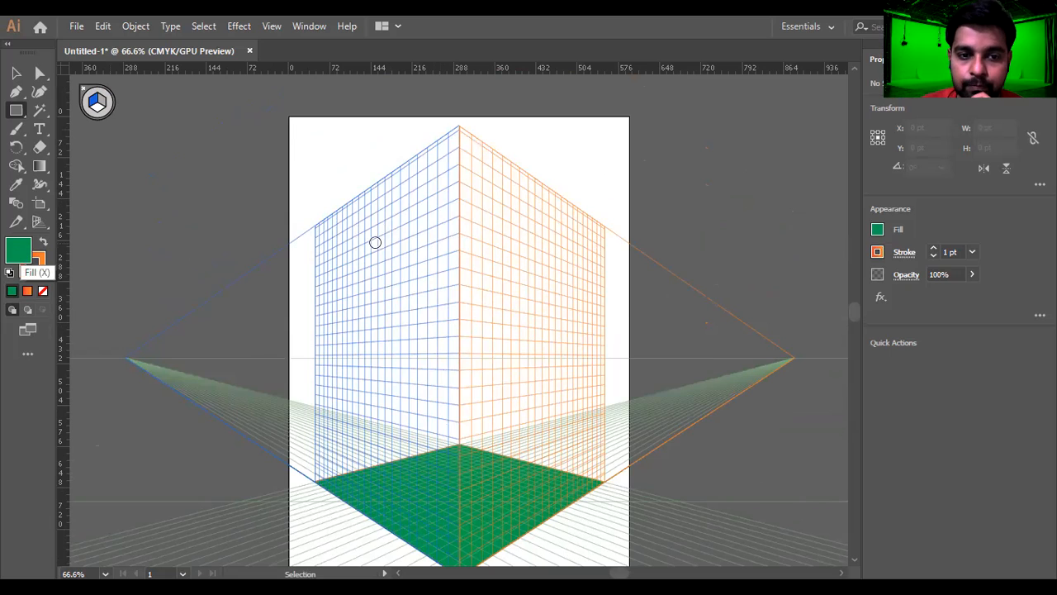
double_click(19, 249)
drag(503, 337, 492, 303)
click(434, 261)
click(424, 245)
click(649, 230)
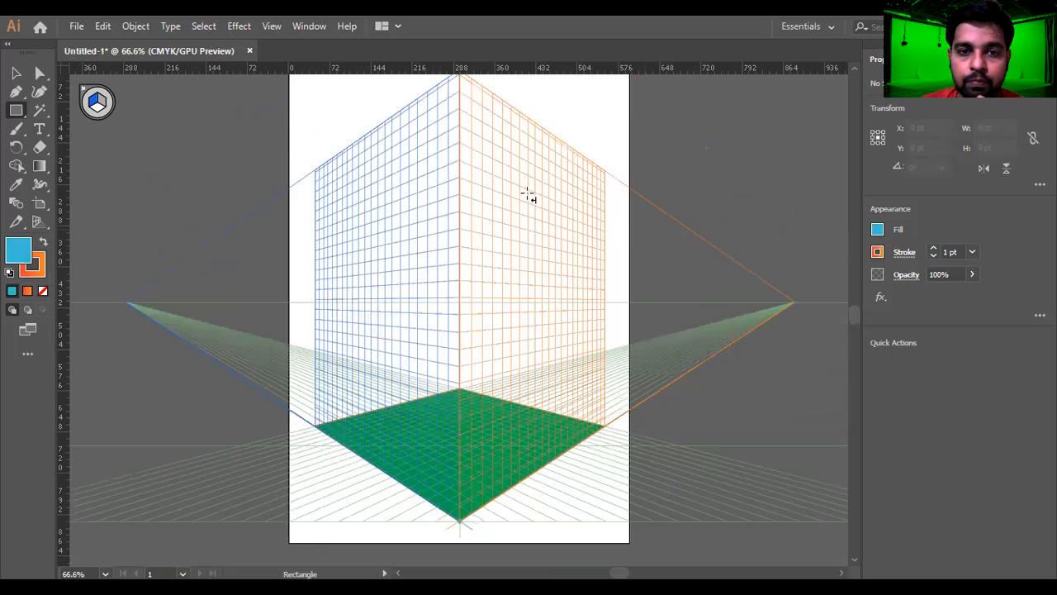
Draw a light blue rectangle about 632 by 787 pt covering the whole left perspective plane, from its top corner to the floor
scroll(499, 145, up, 2)
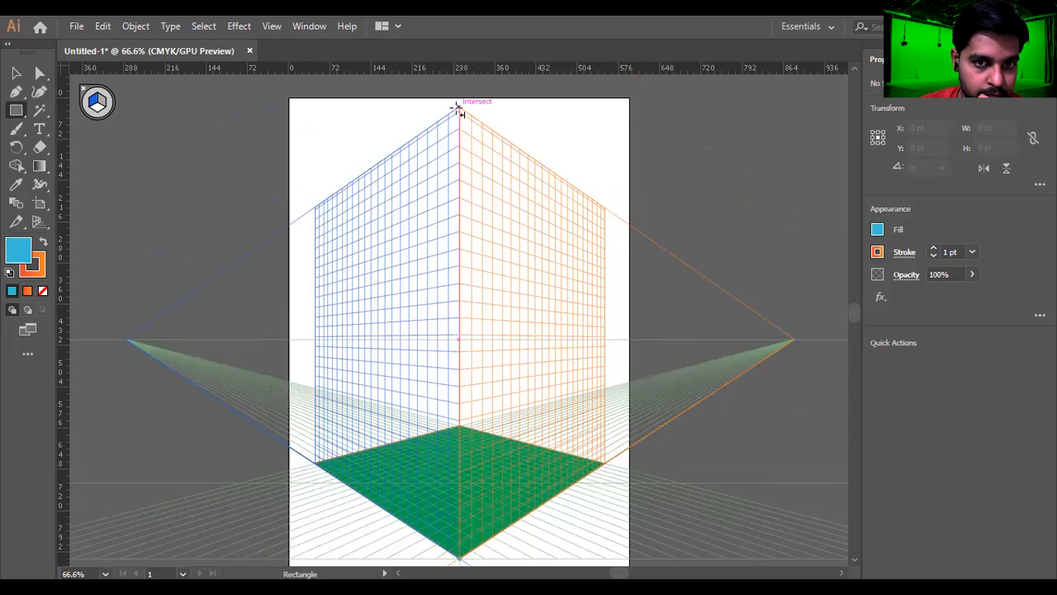
drag(458, 108, 317, 467)
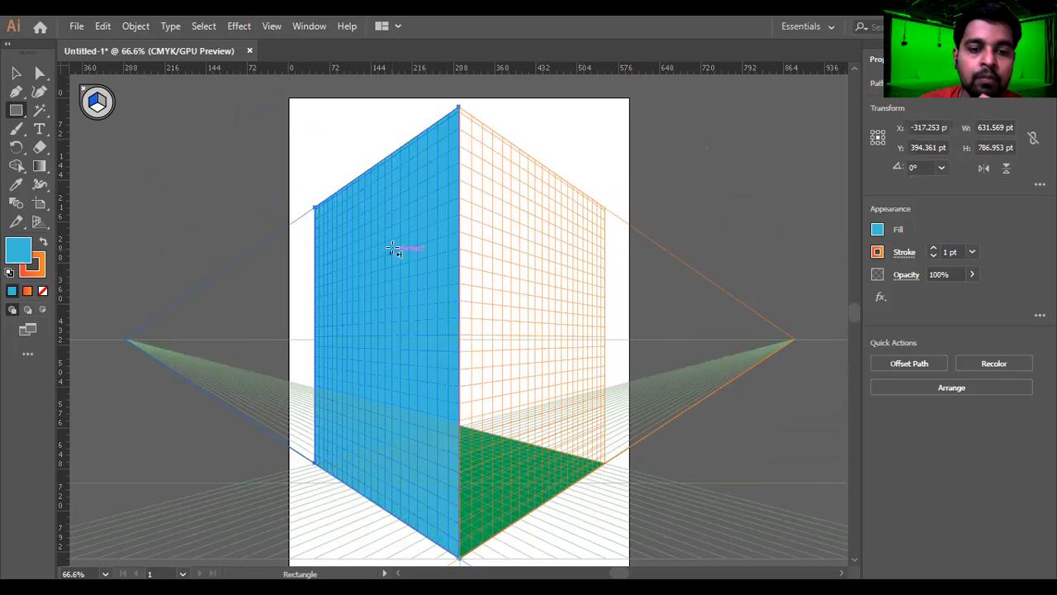
scroll(389, 245, down, 3)
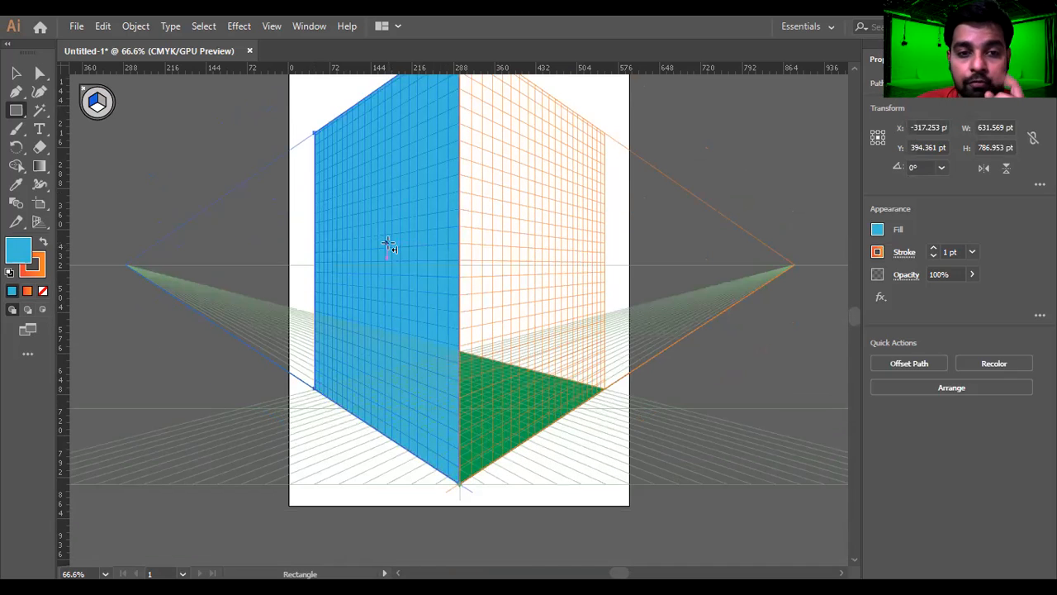
scroll(387, 246, up, 1)
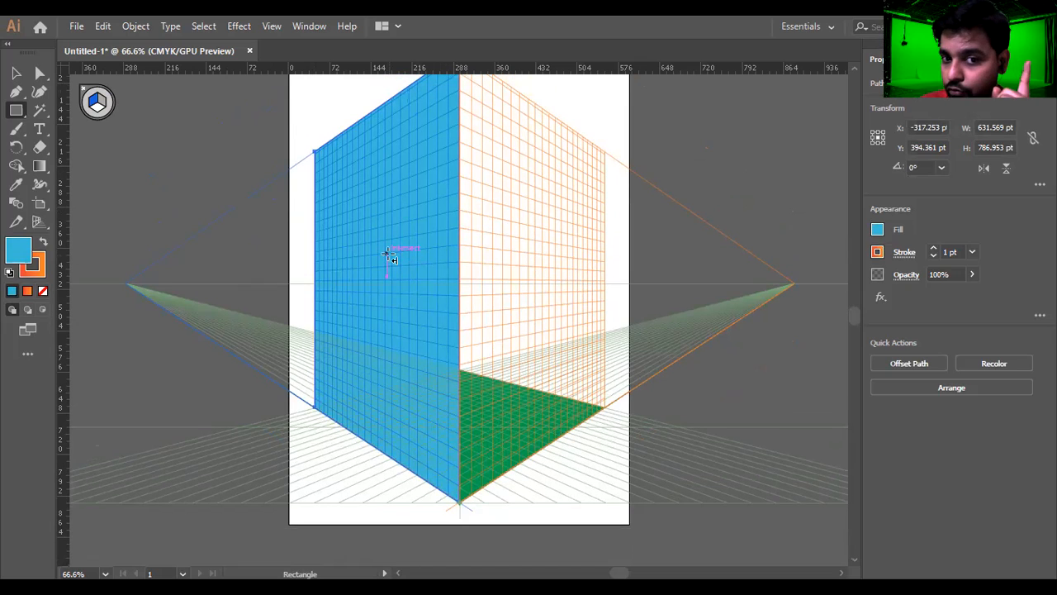
scroll(618, 235, down, 2)
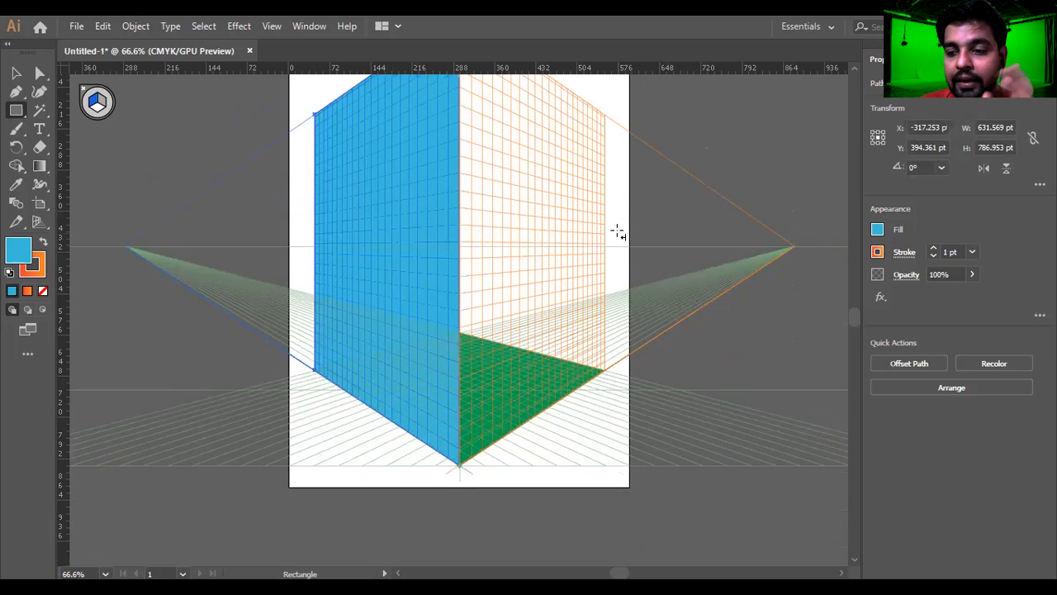
Make the right perspective grid plane the active plane for drawing
key(shift+v)
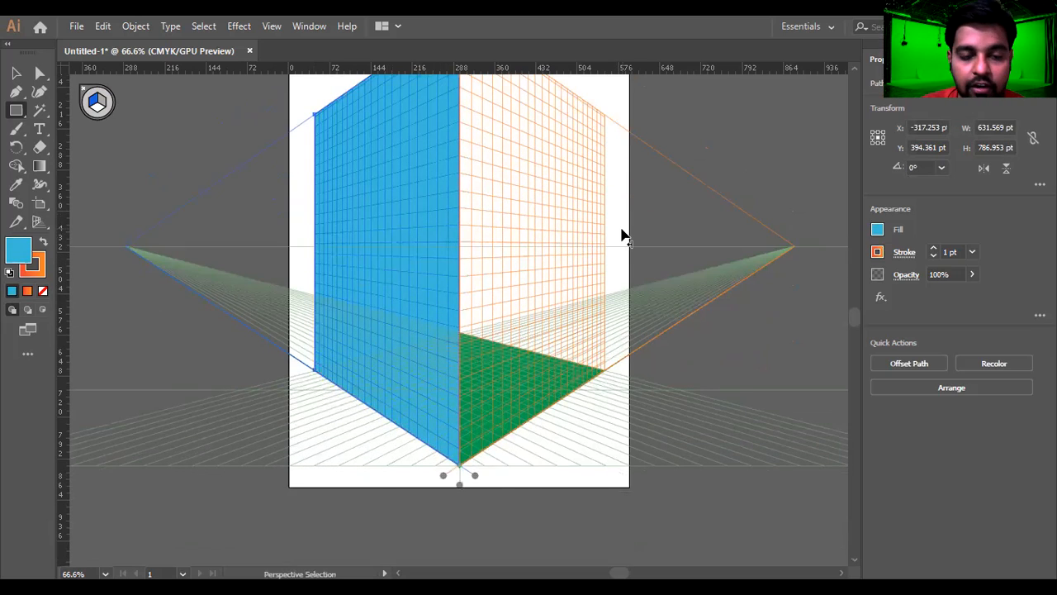
key(ctrl+minus)
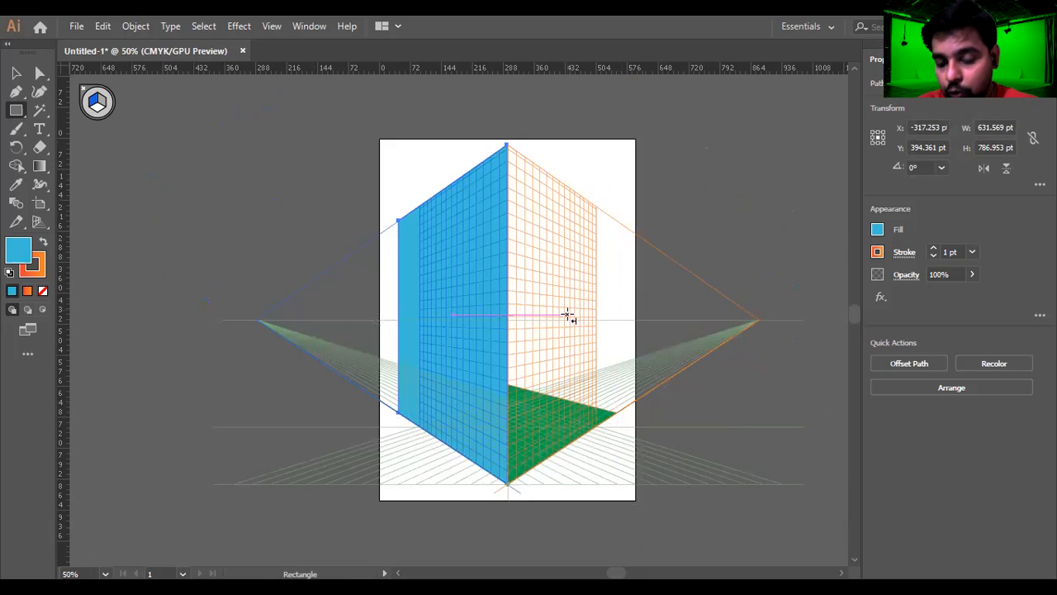
key(shift+v)
key(ctrl+plus)
key(m)
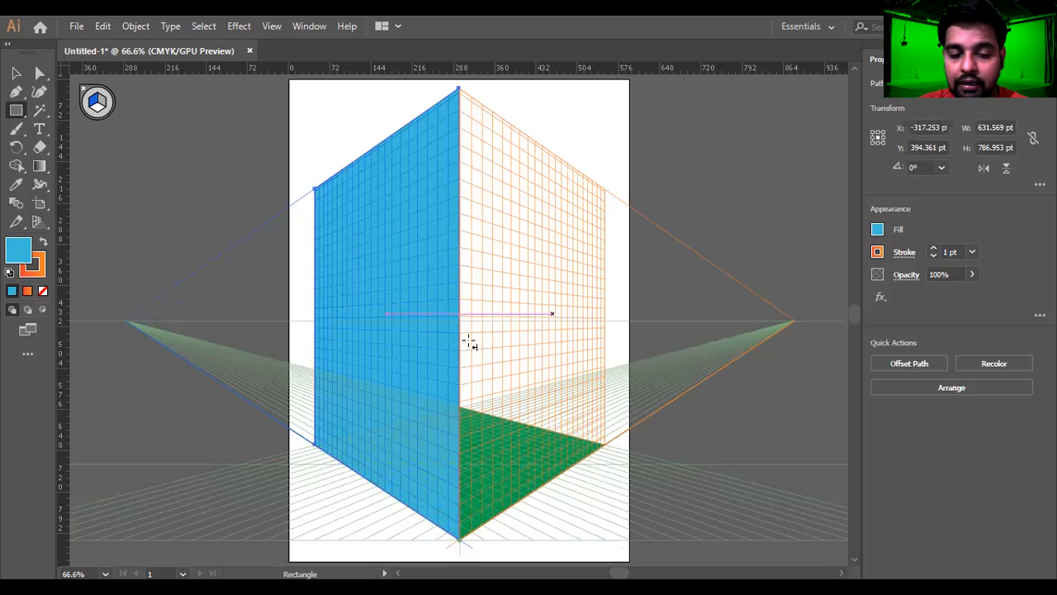
scroll(339, 322, down, 1)
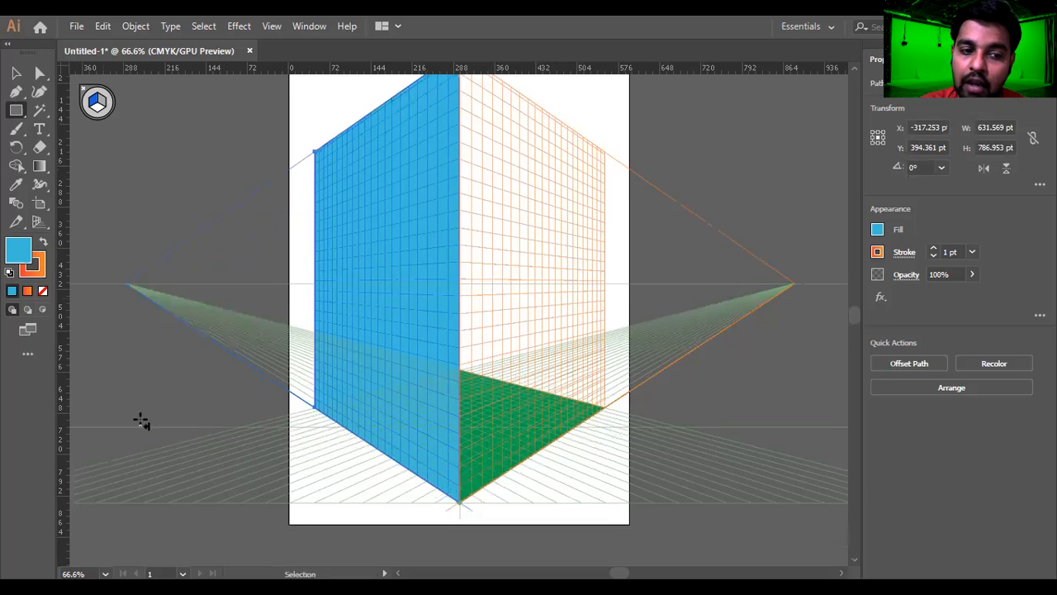
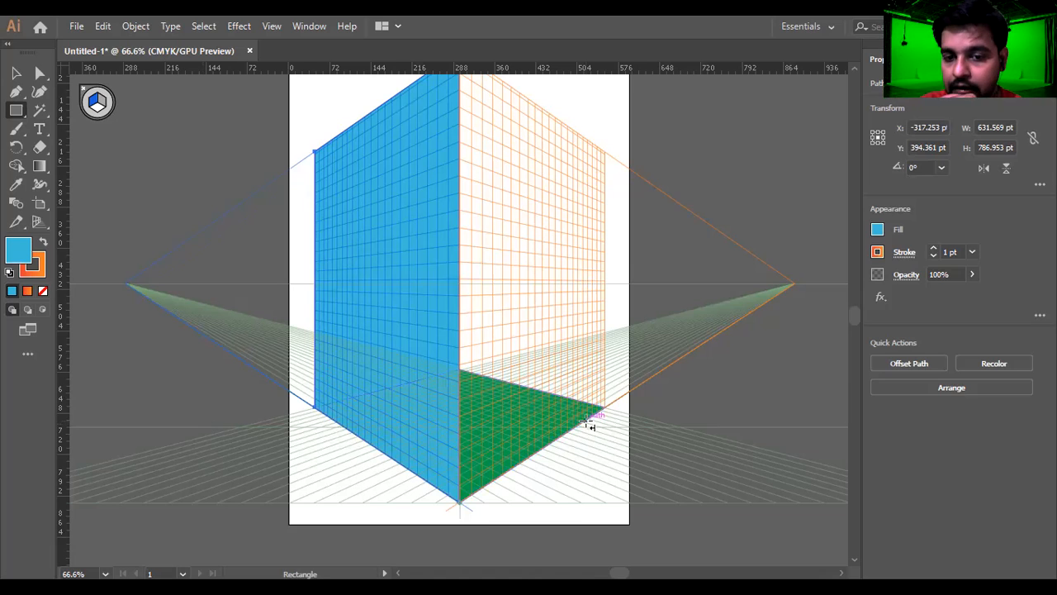
scroll(588, 424, up, 2)
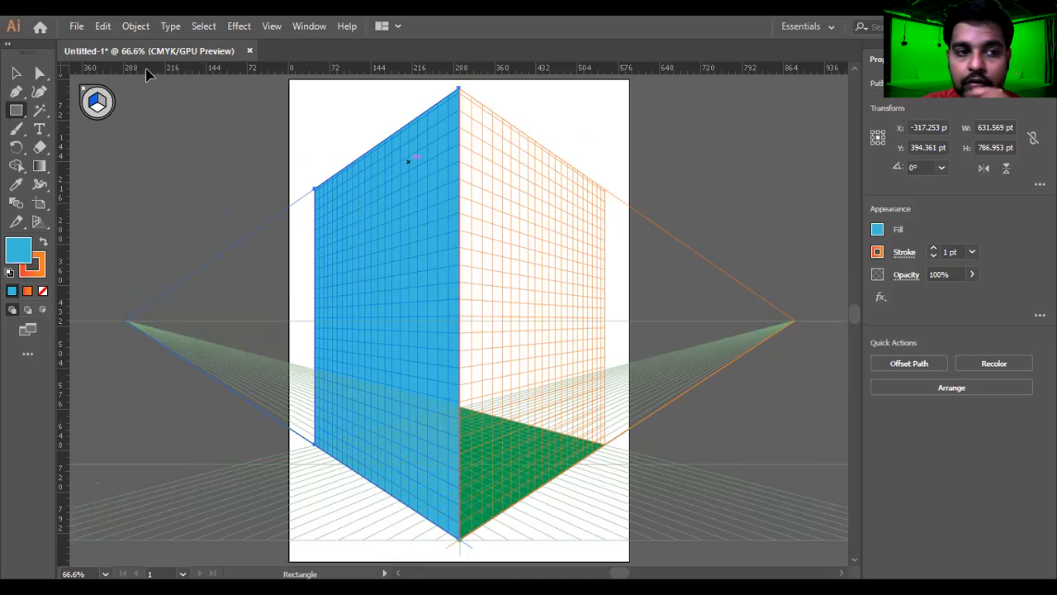
click(97, 102)
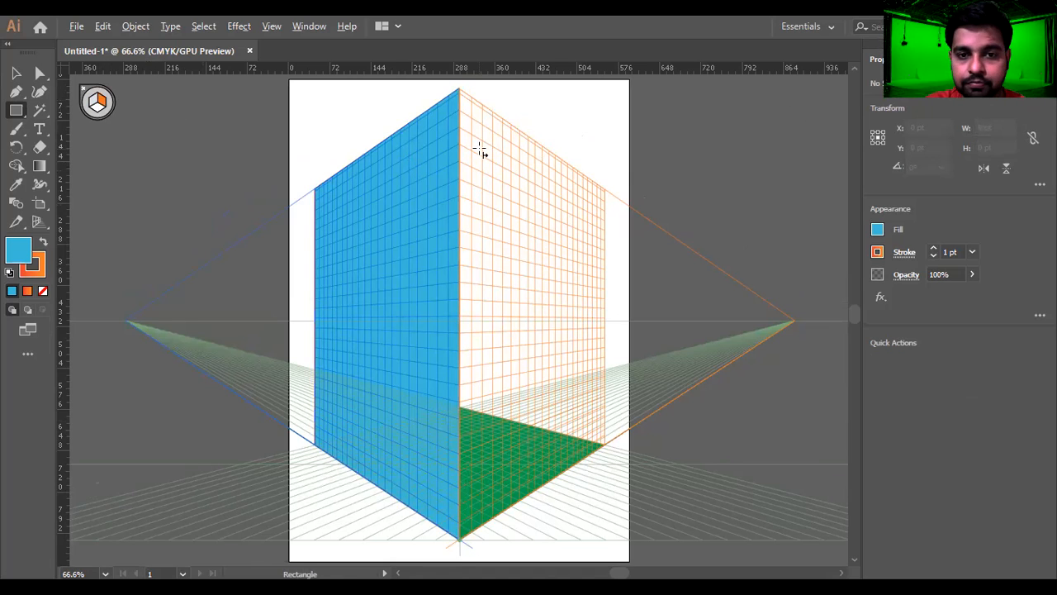
Draw a narrow rectangle about 211 × 775 pt on the right plane, starting at the building's corner edge, and fill it light orange
scroll(479, 147, down, 2)
drag(472, 126, 503, 318)
key(ctrl+plus)
key(ctrl+plus)
key(ctrl+plus)
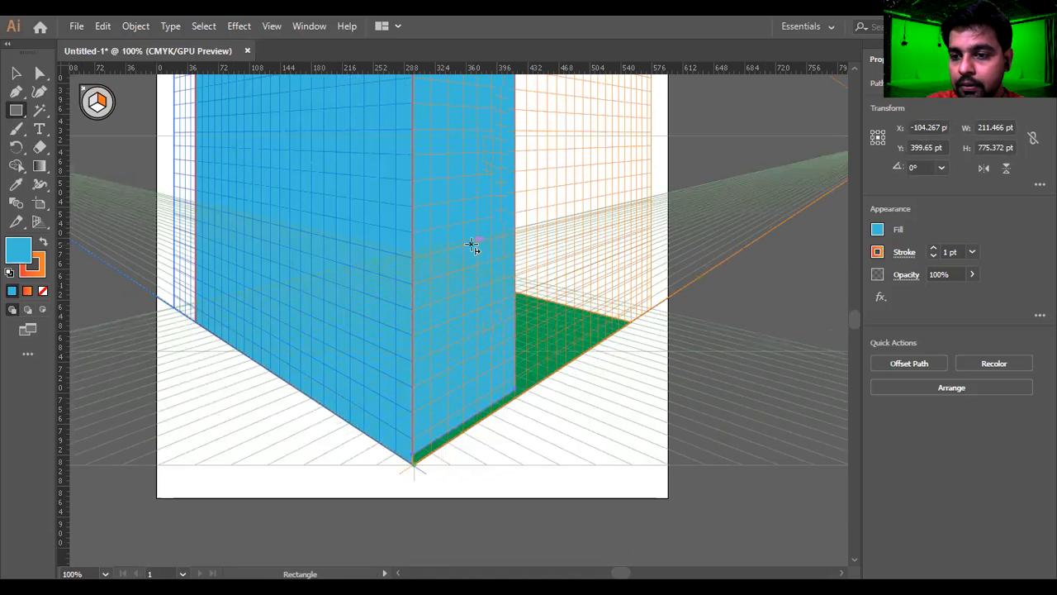
click(879, 230)
click(861, 285)
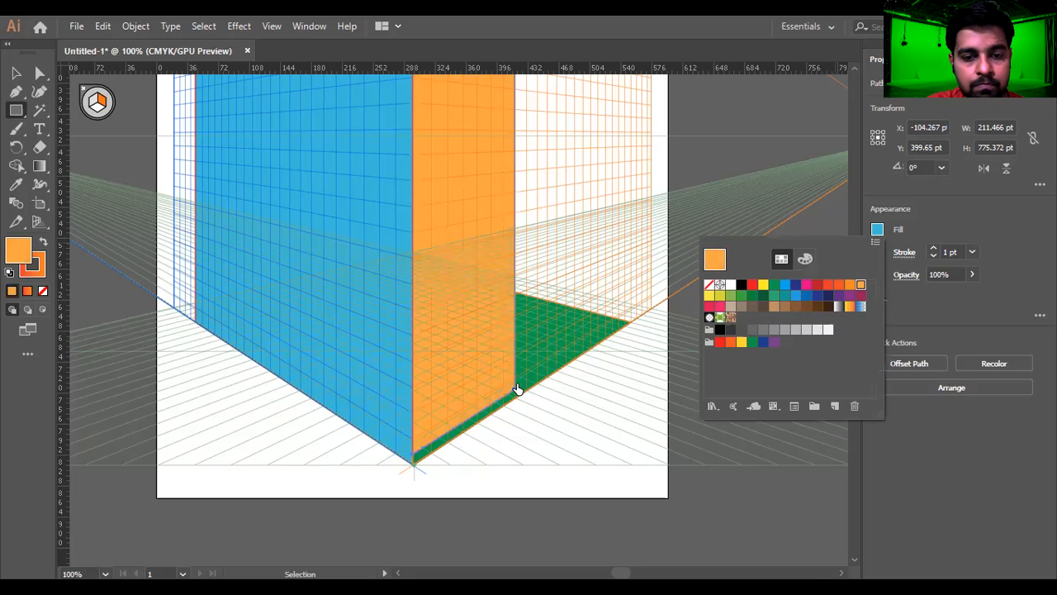
Try to widen the narrow orange rectangle in perspective, and undo these attempts along with its fill and creation
scroll(475, 383, up, 2)
key(v)
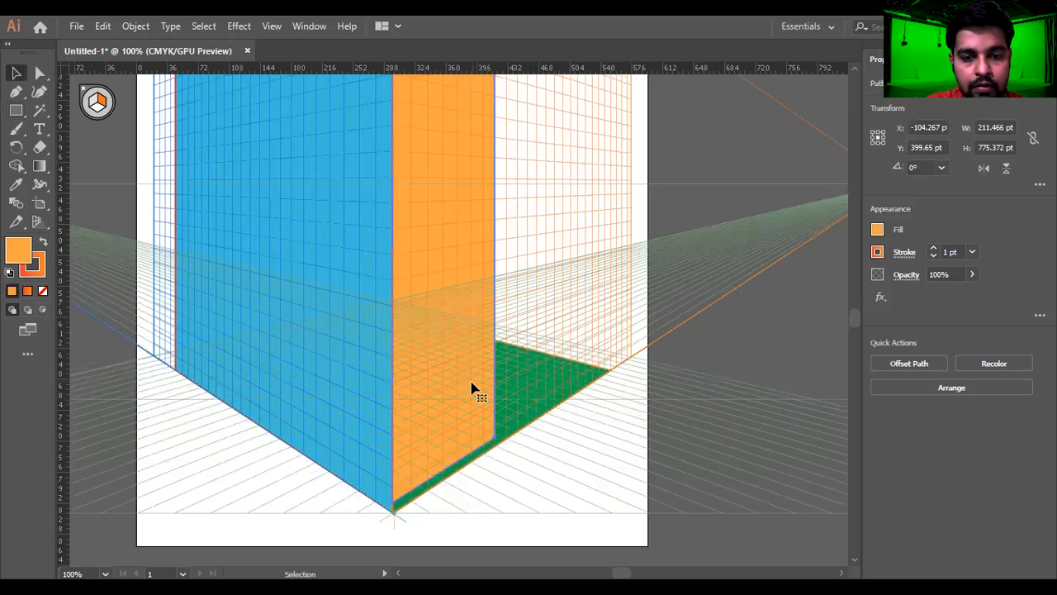
key(shift+v)
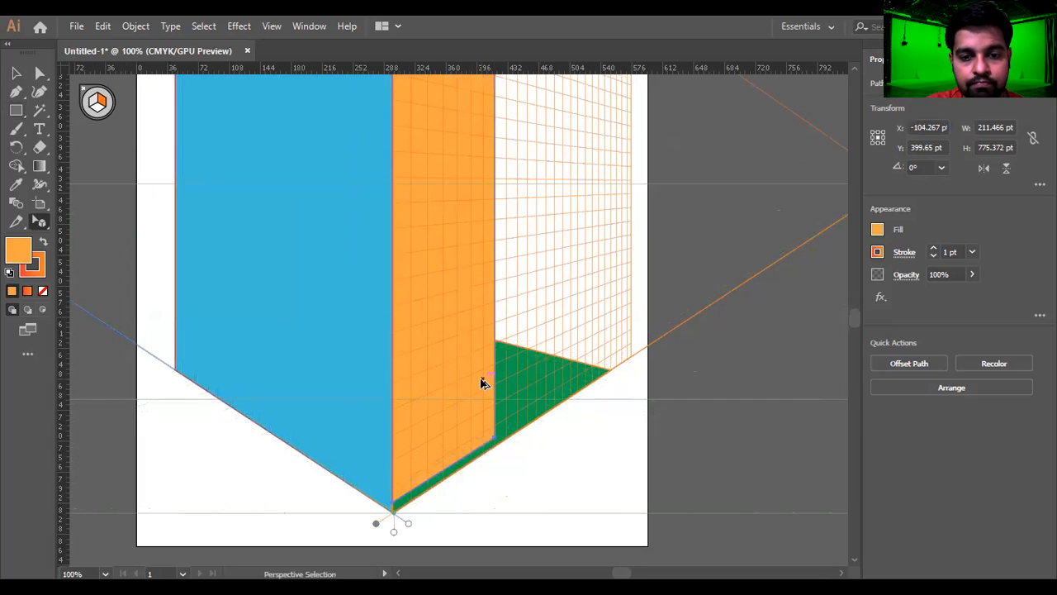
scroll(482, 384, down, 2)
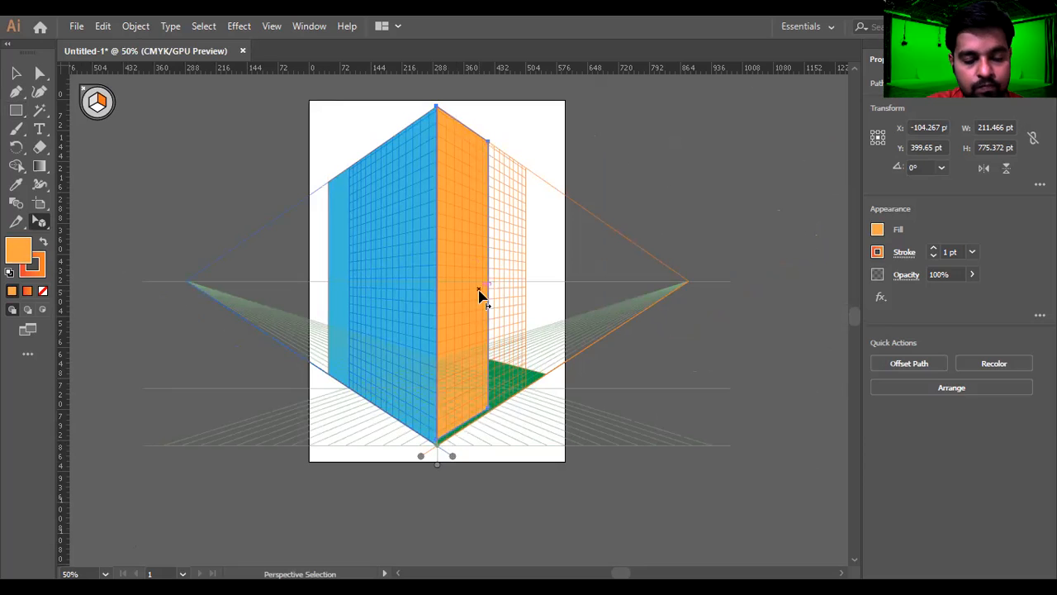
drag(493, 245, 500, 250)
key(ctrl+z)
drag(489, 143, 498, 157)
key(ctrl+z)
key(ctrl+z)
key(ctrl+z)
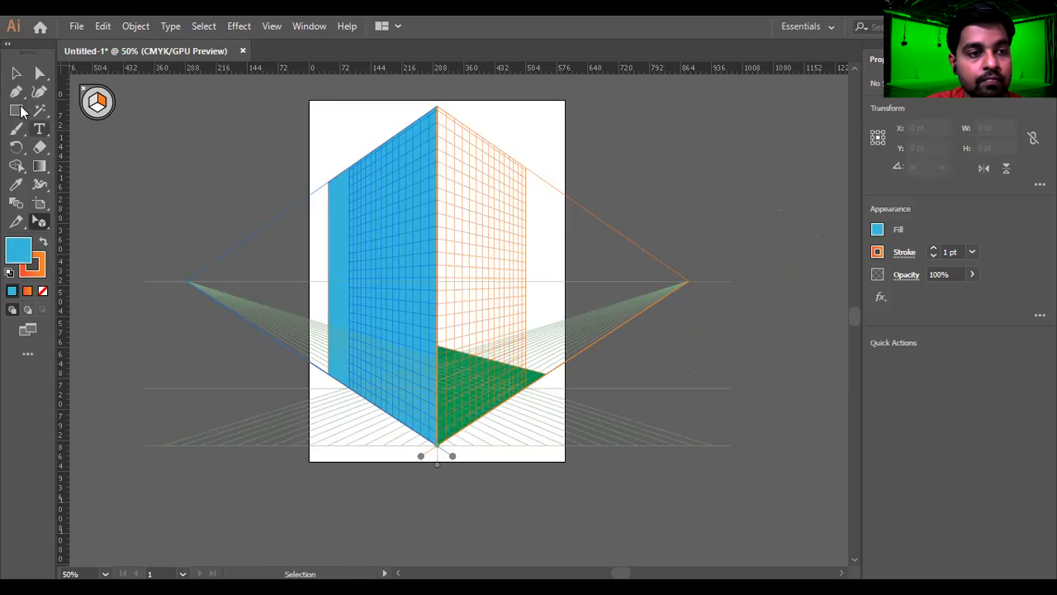
Draw a full-height wall rectangle about 635 × 788 pt on the right plane and fill it light orange
click(17, 110)
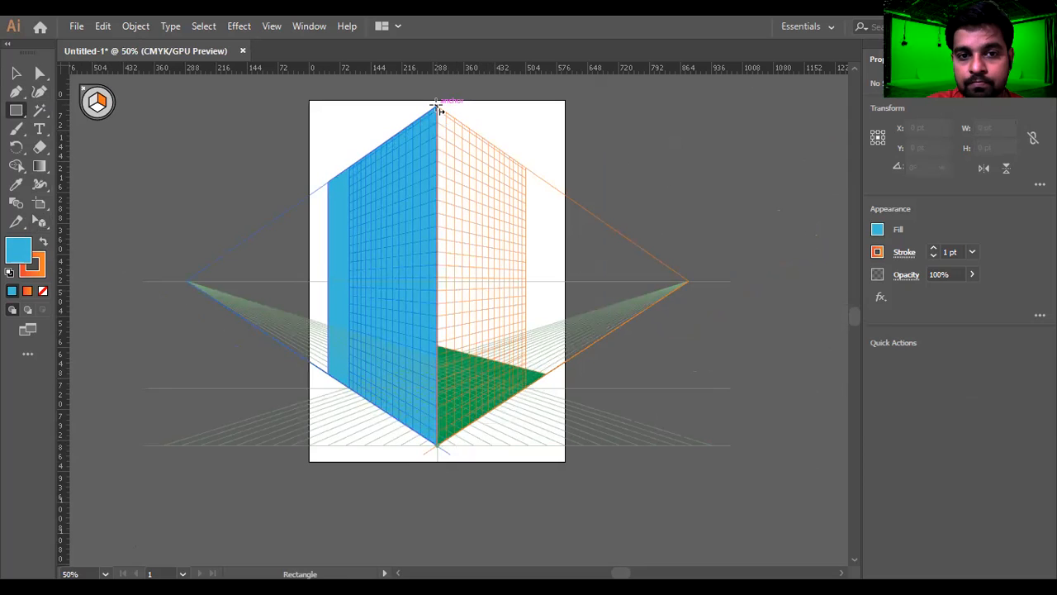
drag(438, 108, 547, 373)
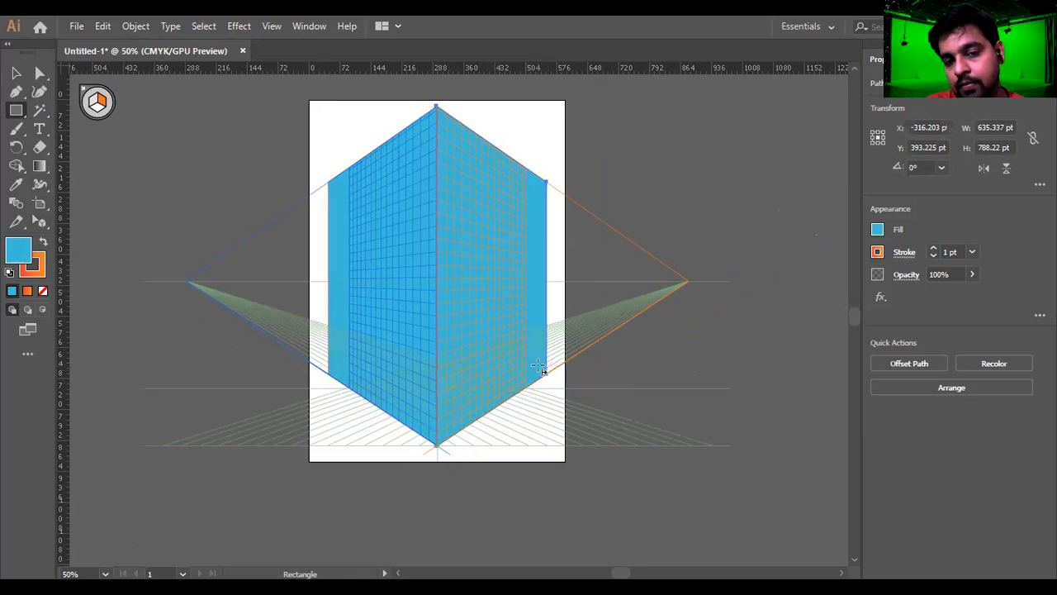
click(877, 229)
click(860, 285)
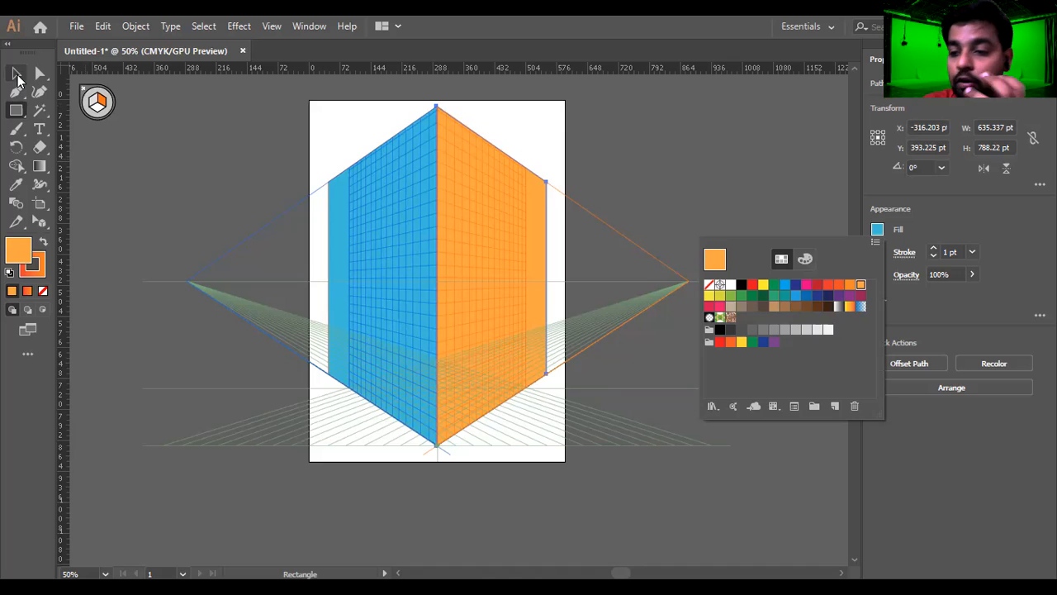
click(173, 111)
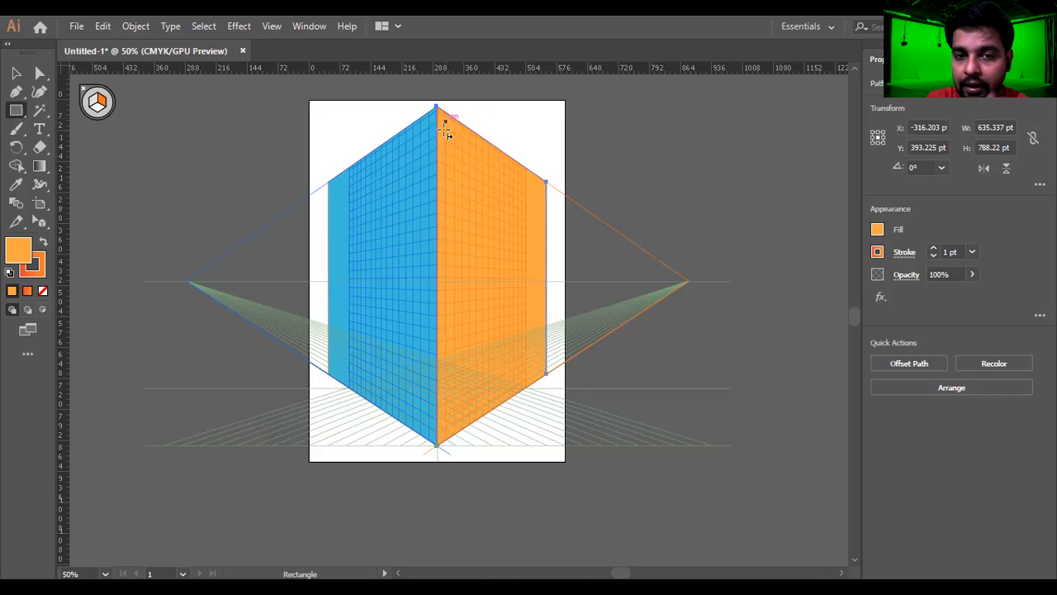
Draw a full-height strip about 64 × 789 pt on the orange wall along the corner edge and fill it red-orange
scroll(495, 250, up, 1)
scroll(488, 269, down, 1)
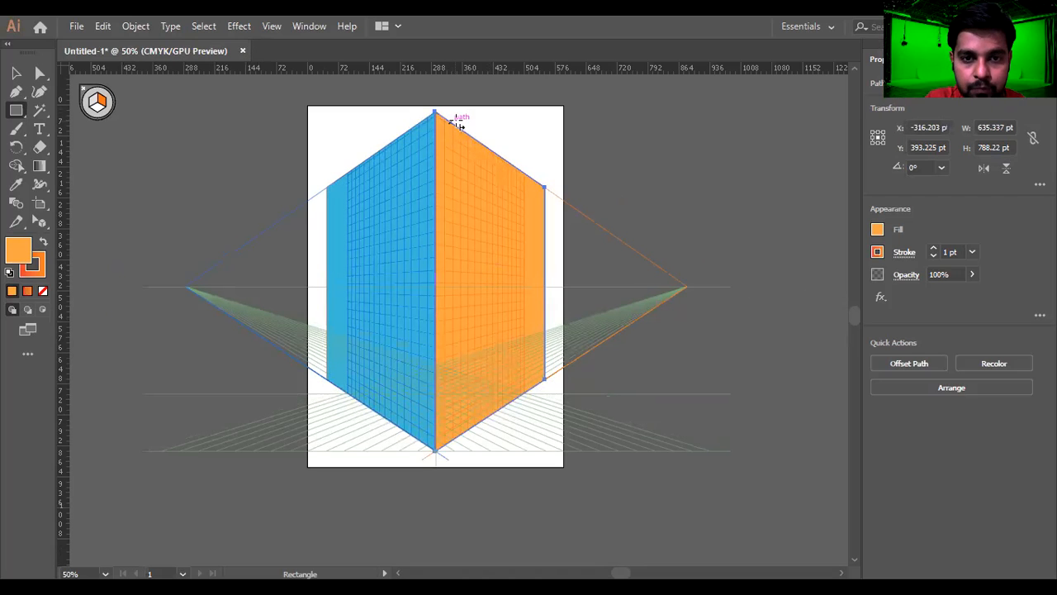
drag(436, 113, 438, 451)
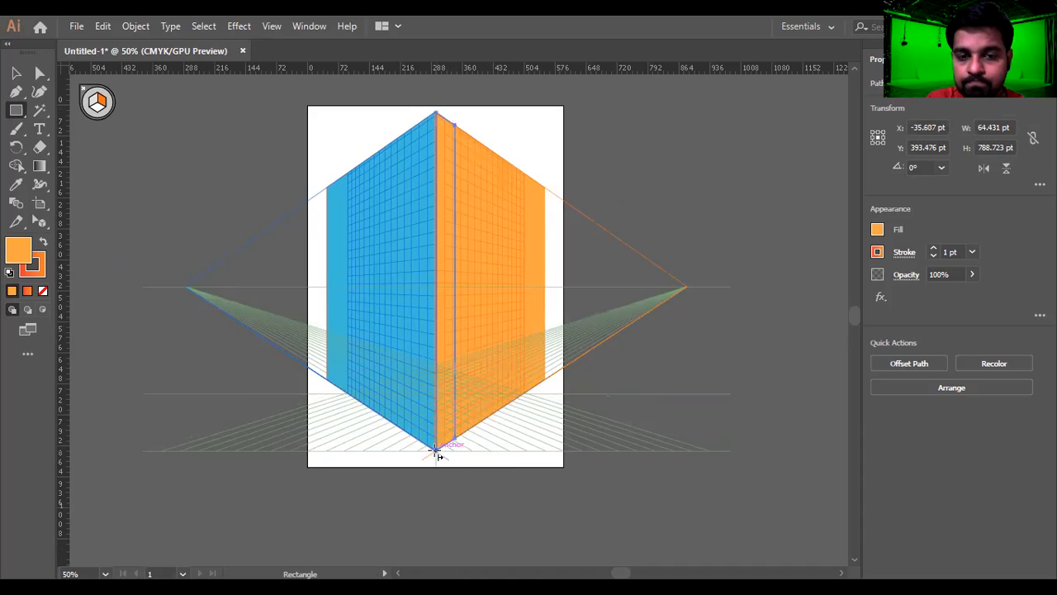
click(876, 230)
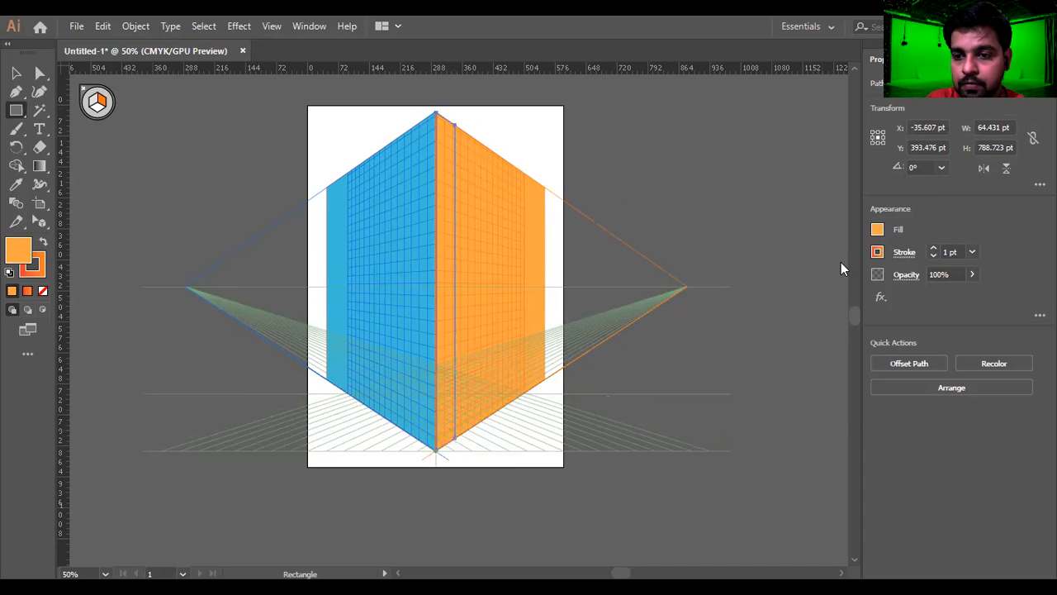
click(839, 284)
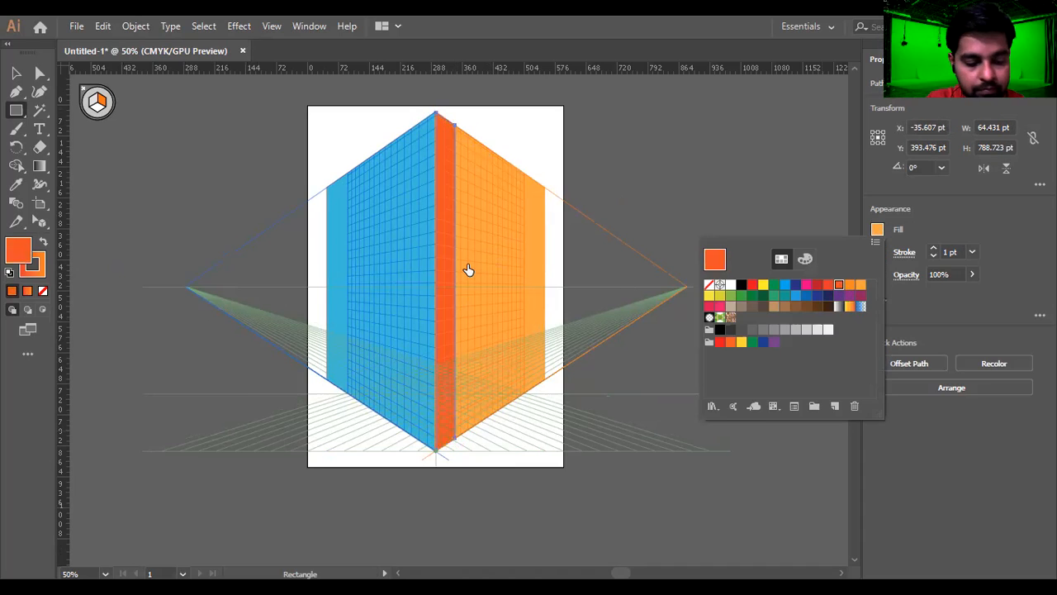
Shift the red-orange strip slightly toward the corner edge and remove its stroke
key(v)
alt+scroll(448, 130, up, 3)
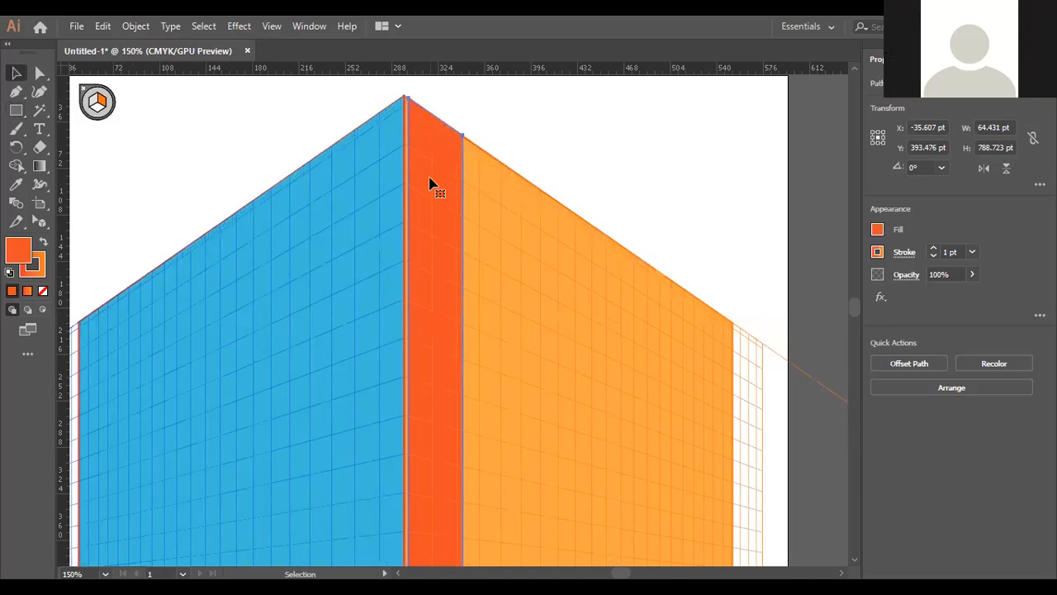
drag(430, 184, 424, 182)
scroll(457, 136, up, 5)
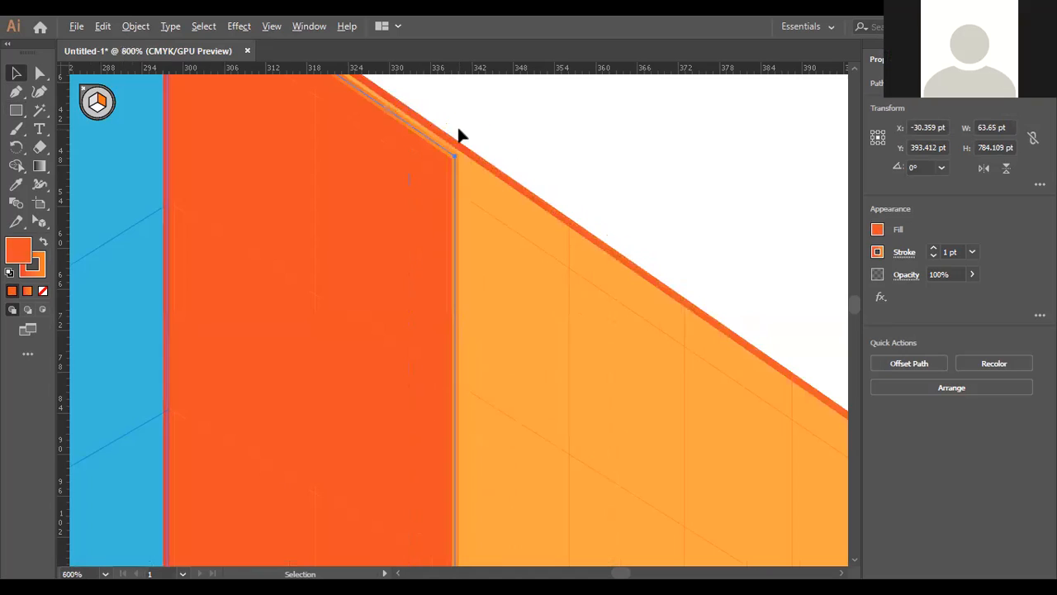
click(36, 271)
click(43, 292)
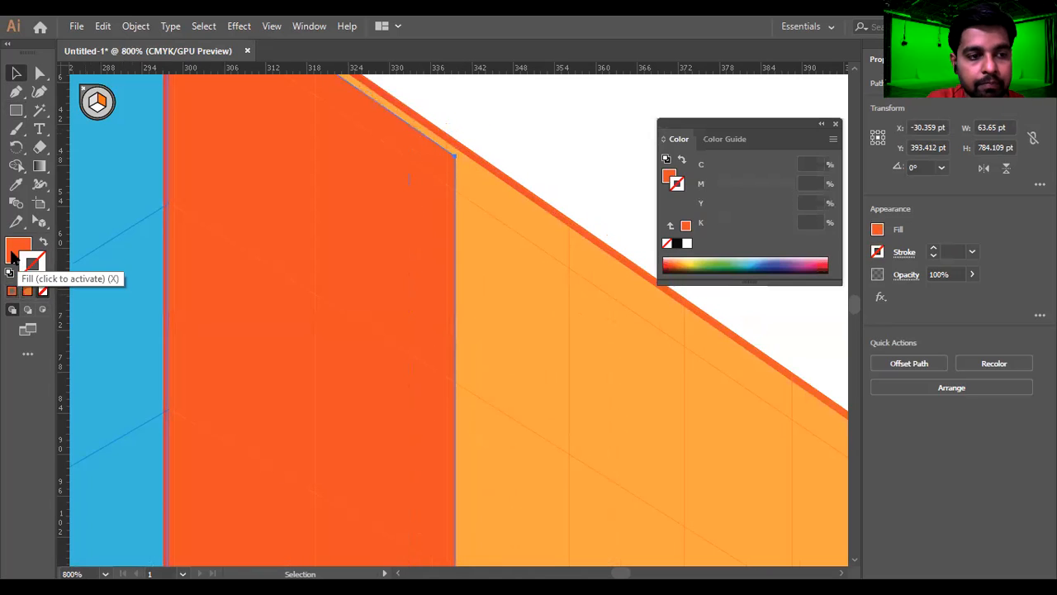
click(21, 254)
Remove the stroke from the light orange right wall
click(480, 158)
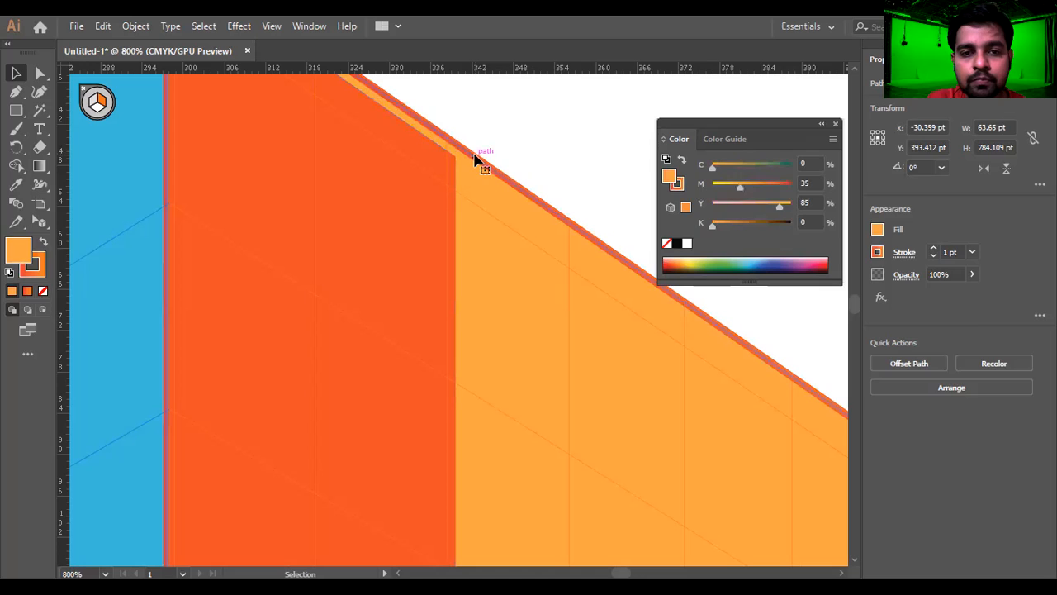
click(36, 270)
click(43, 291)
click(18, 252)
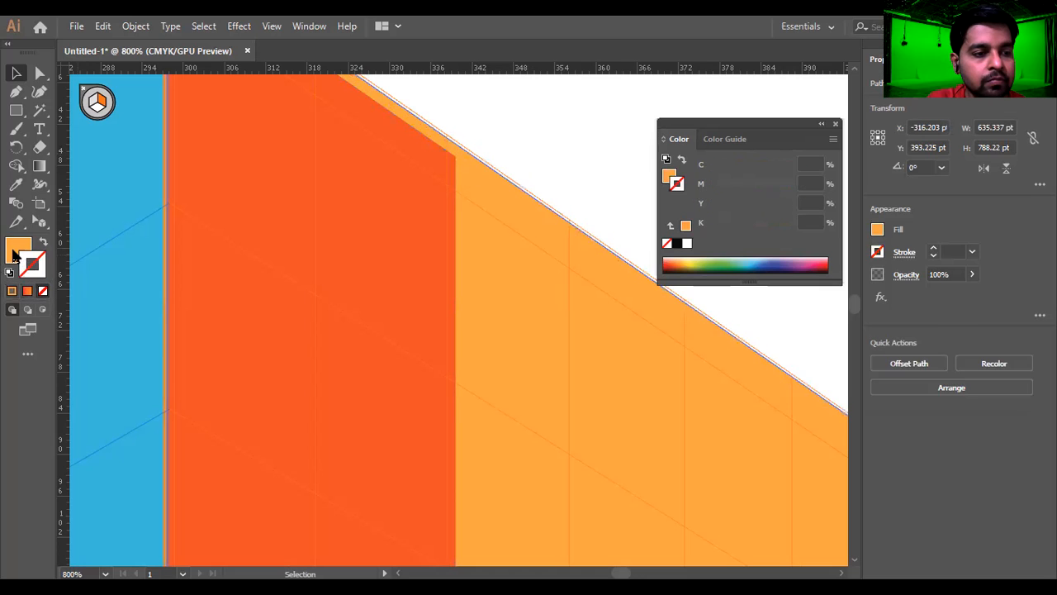
Move the red-orange strip in perspective so its top edge meets the wall's top edge at the building's corner
click(376, 169)
drag(375, 169, 453, 349)
key(shift+v)
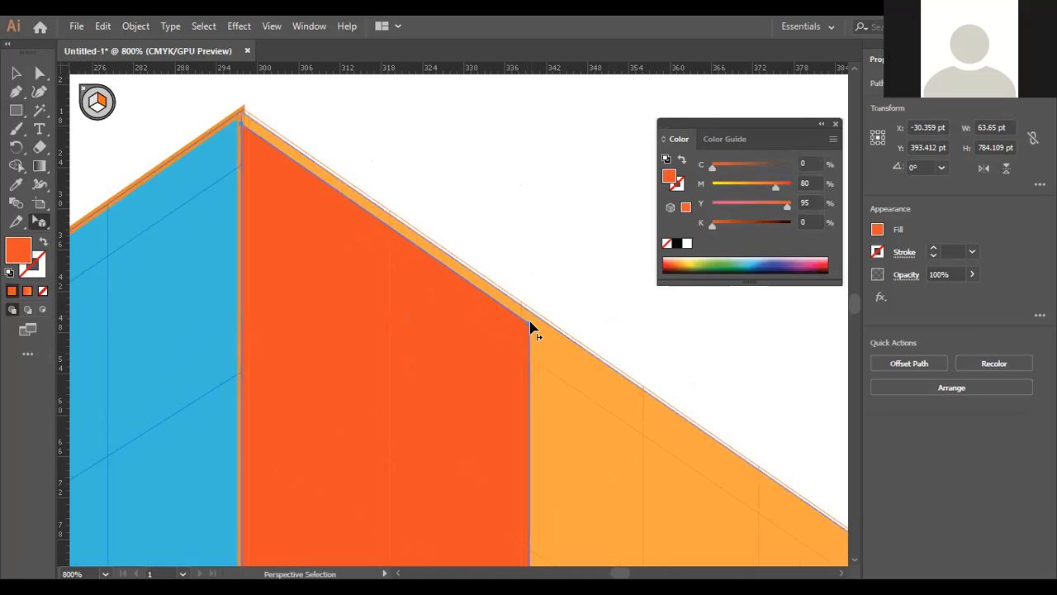
drag(531, 323, 531, 323)
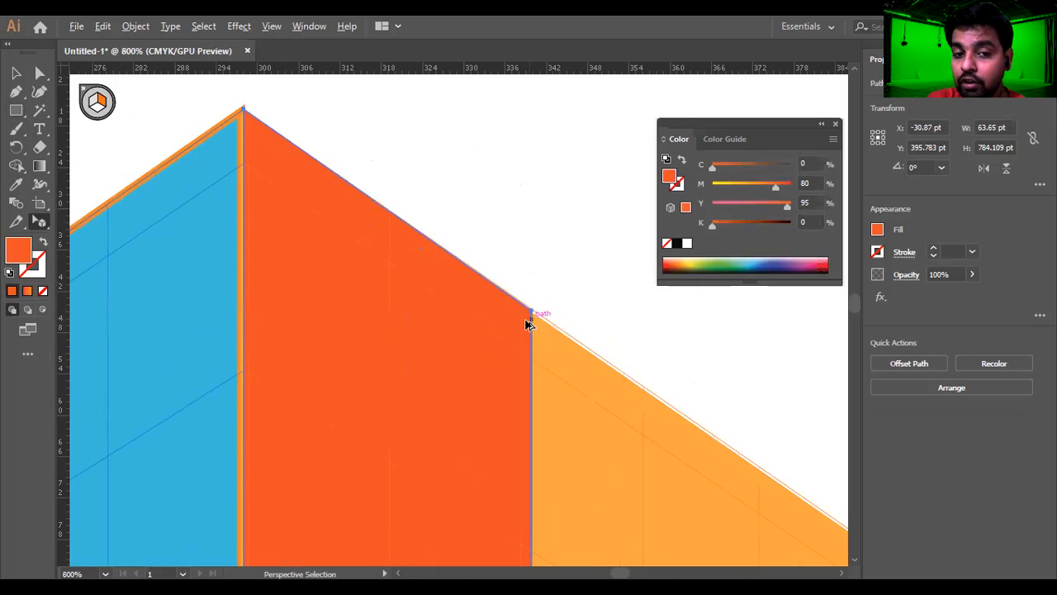
scroll(525, 326, down, 2)
scroll(477, 335, down, 3)
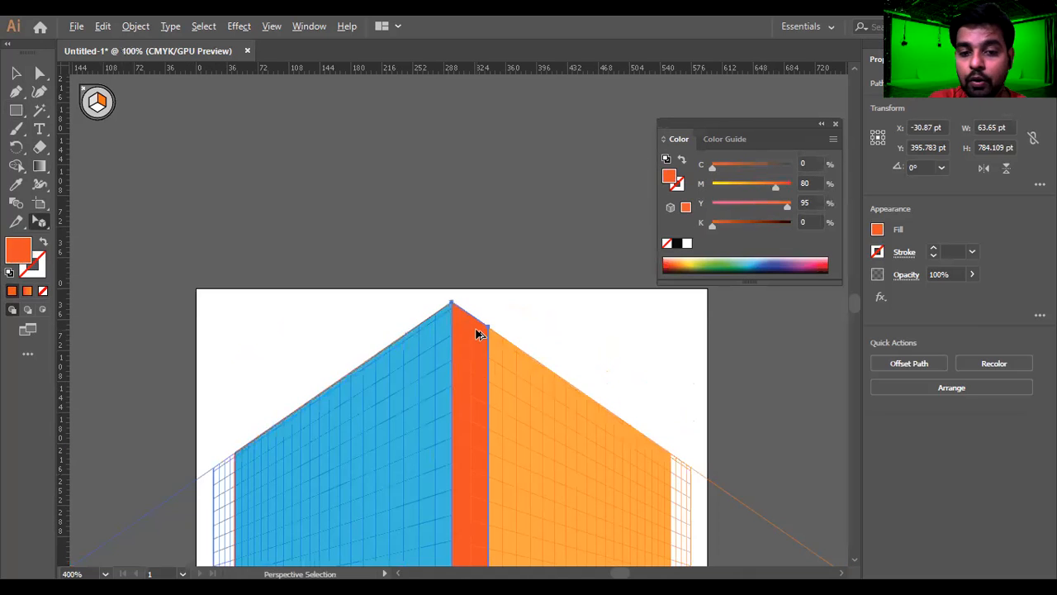
drag(488, 368, 513, 357)
drag(466, 158, 464, 146)
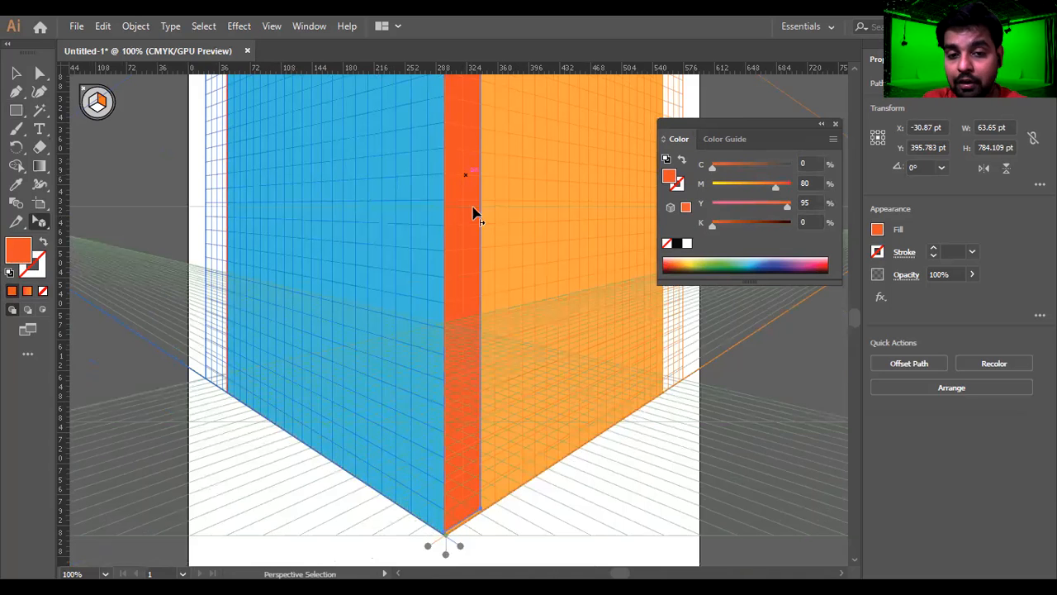
Move the red-orange strip in perspective along the right wall to its far outer edge
scroll(472, 199, up, 10)
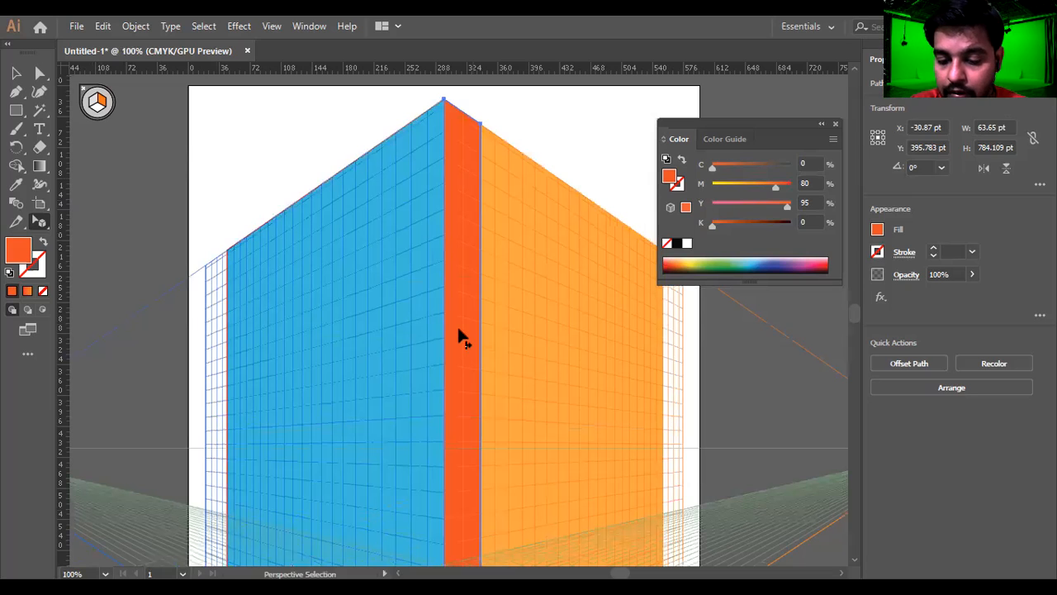
scroll(459, 337, up, 2)
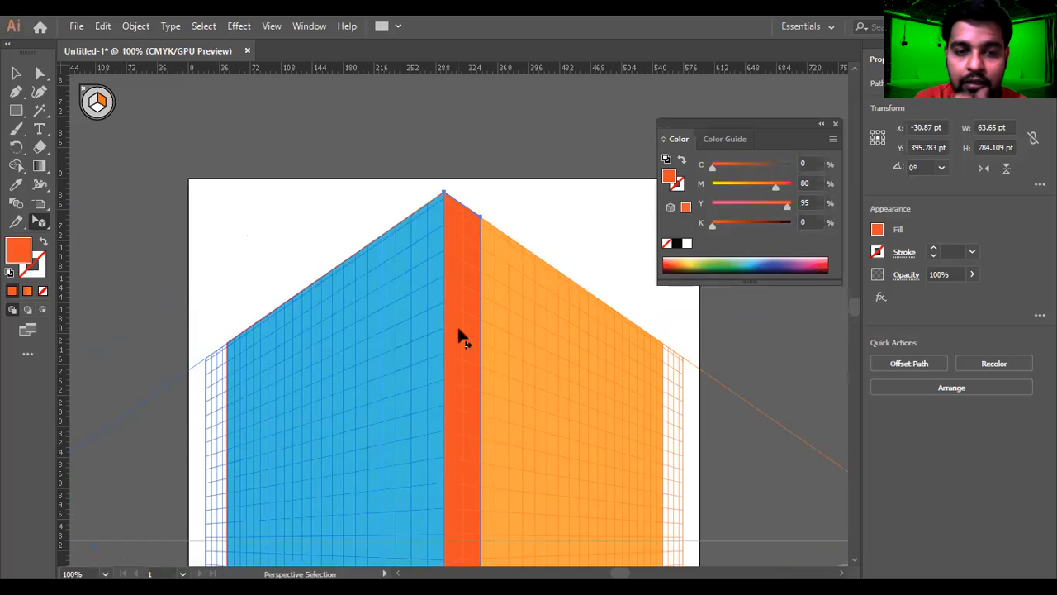
scroll(425, 269, down, 5)
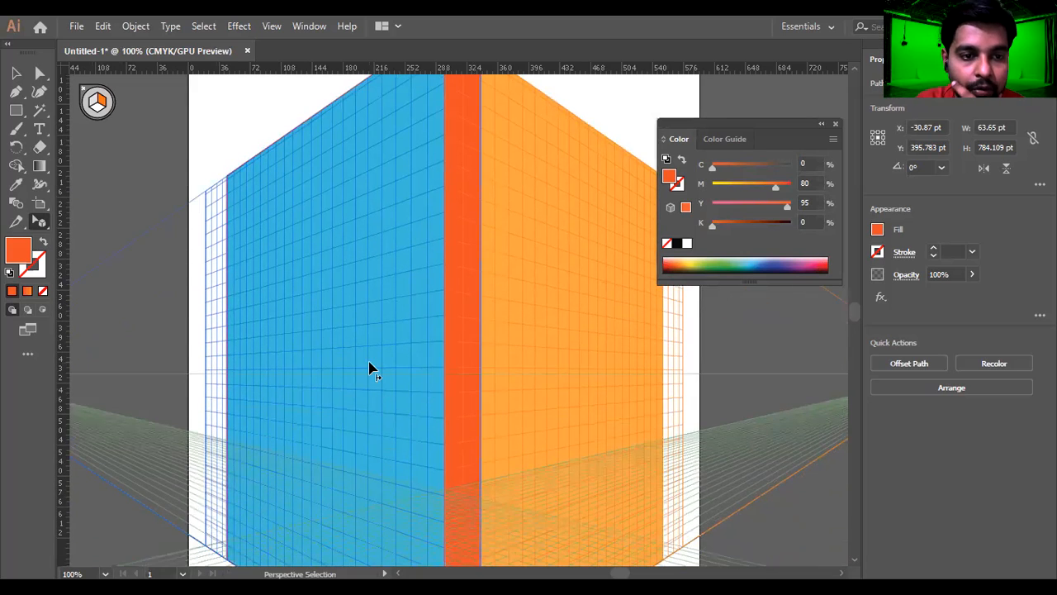
scroll(487, 366, down, 1)
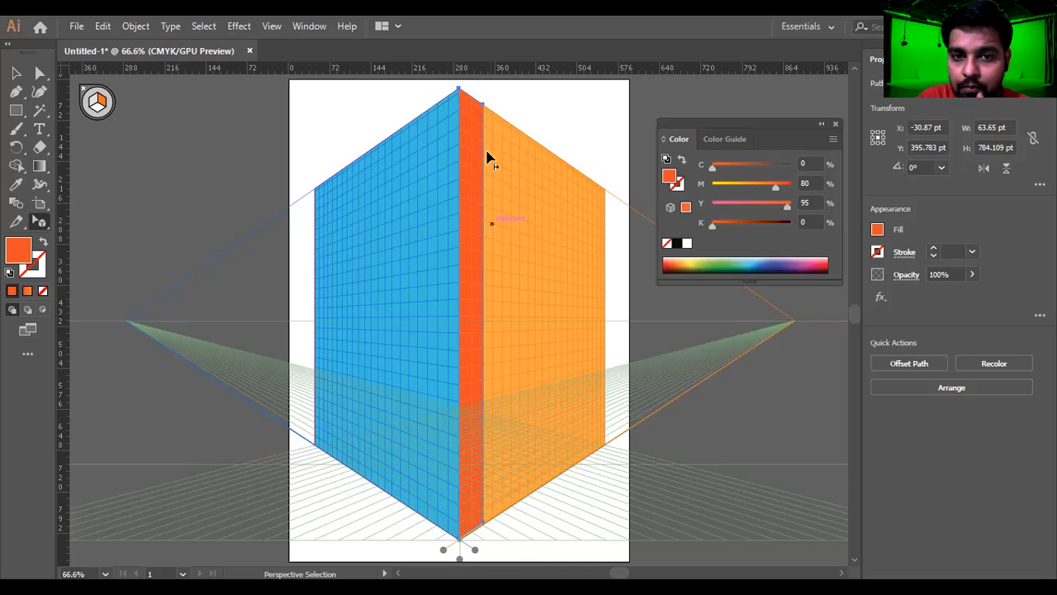
drag(487, 121, 602, 205)
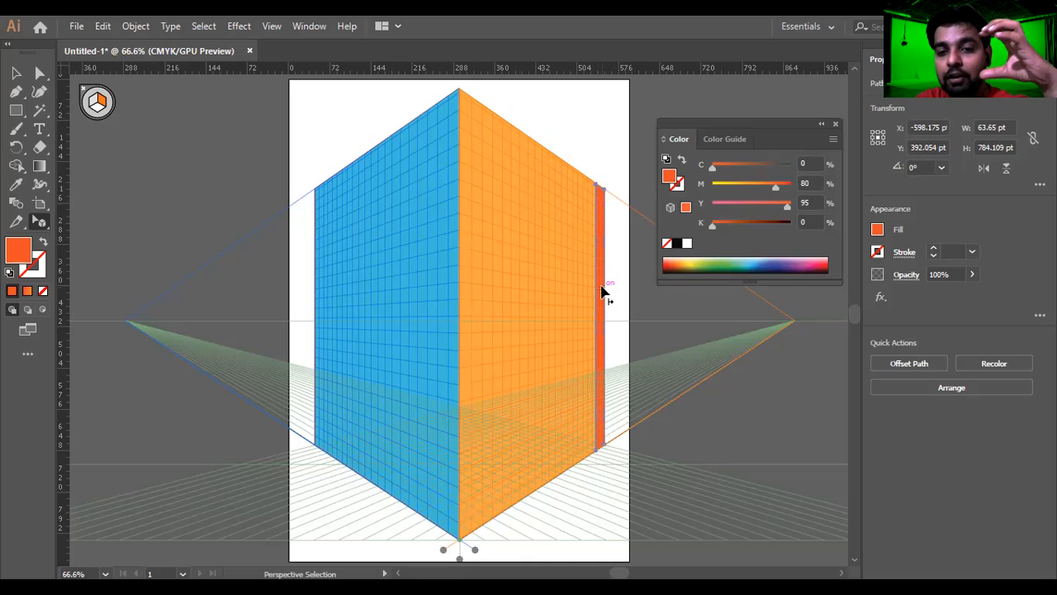
Move the red-orange strip in perspective back along the right wall to the building's corner edge
drag(601, 289, 475, 261)
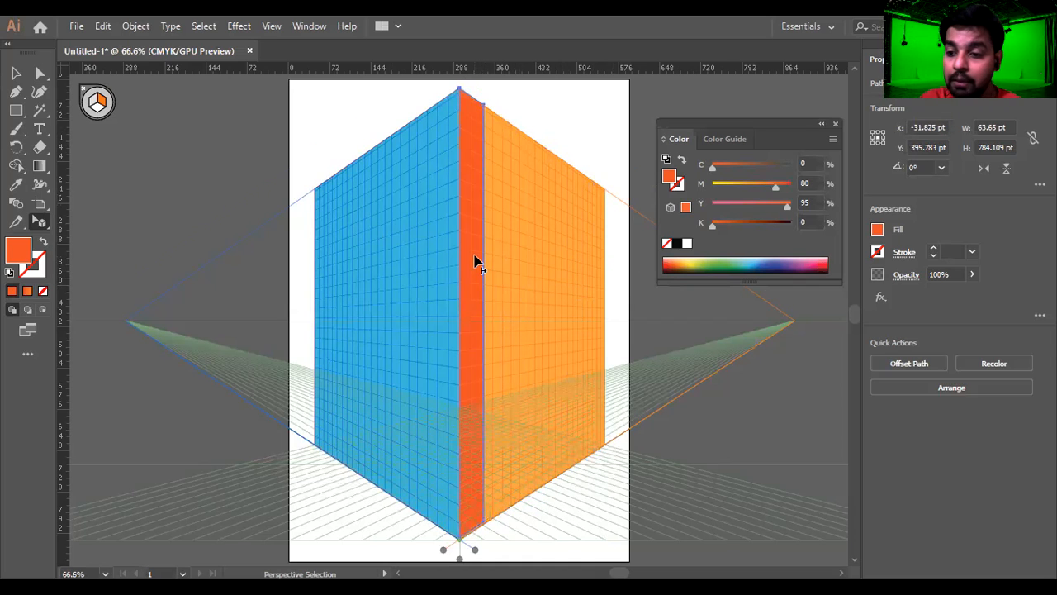
scroll(474, 262, down, 3)
scroll(474, 262, up, 3)
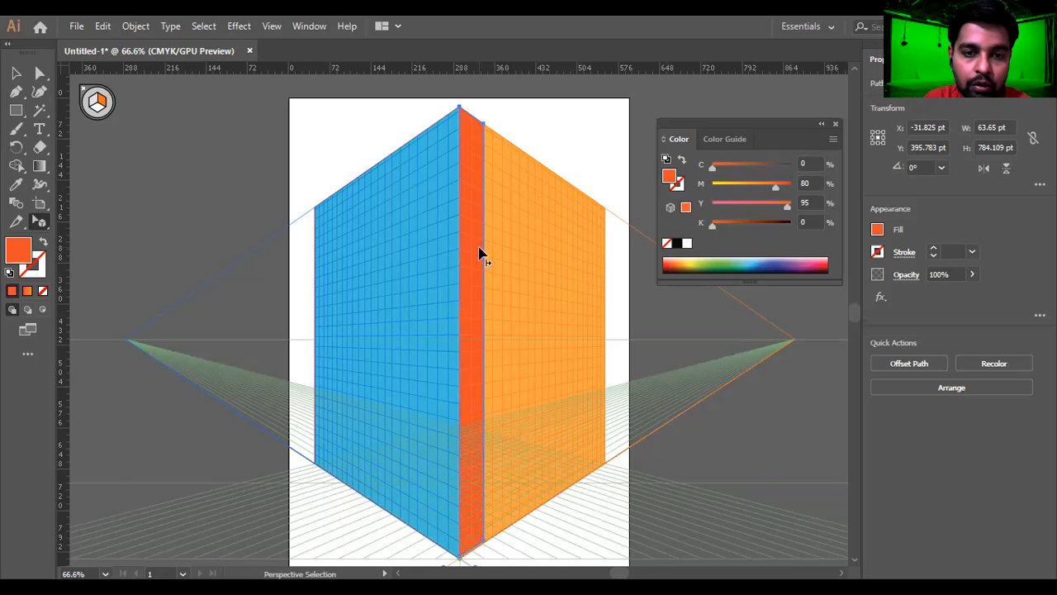
scroll(479, 252, down, 1)
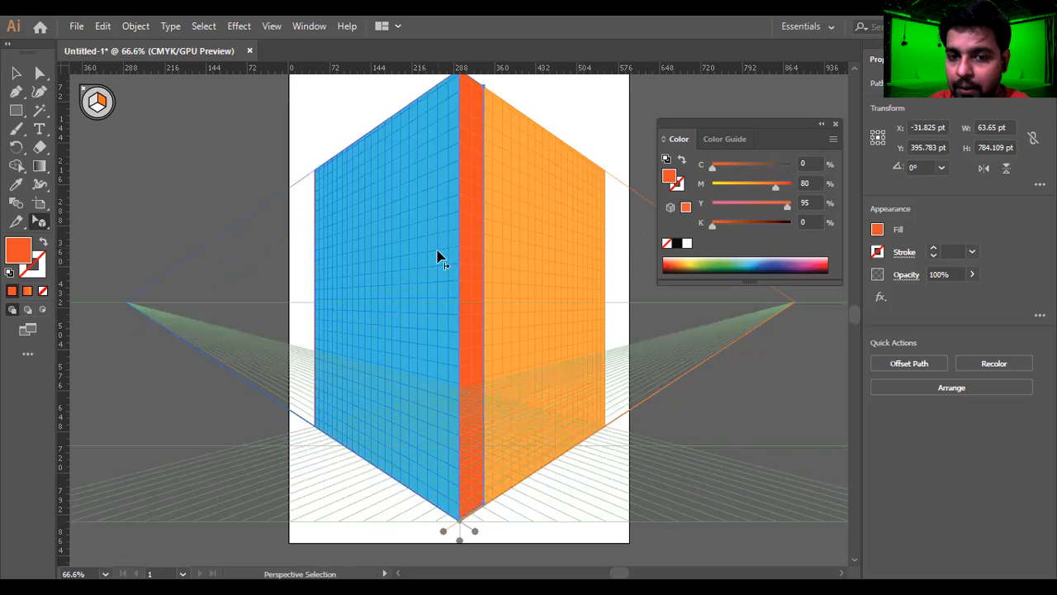
Draw a full-height strip about 59 pt wide and 786 pt high on the left perspective plane, against the building's corner edge
click(15, 110)
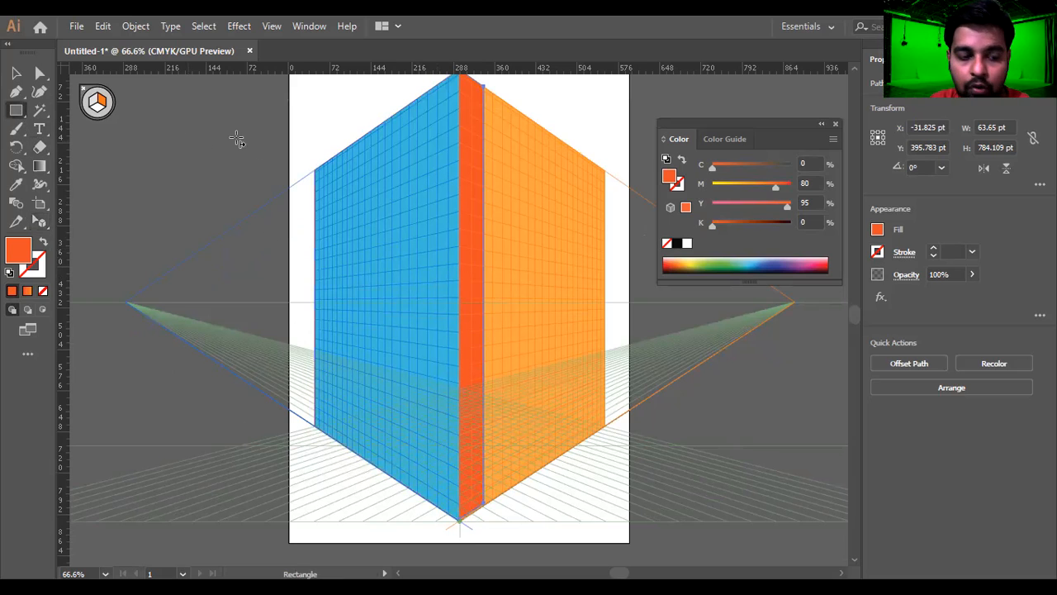
key(1)
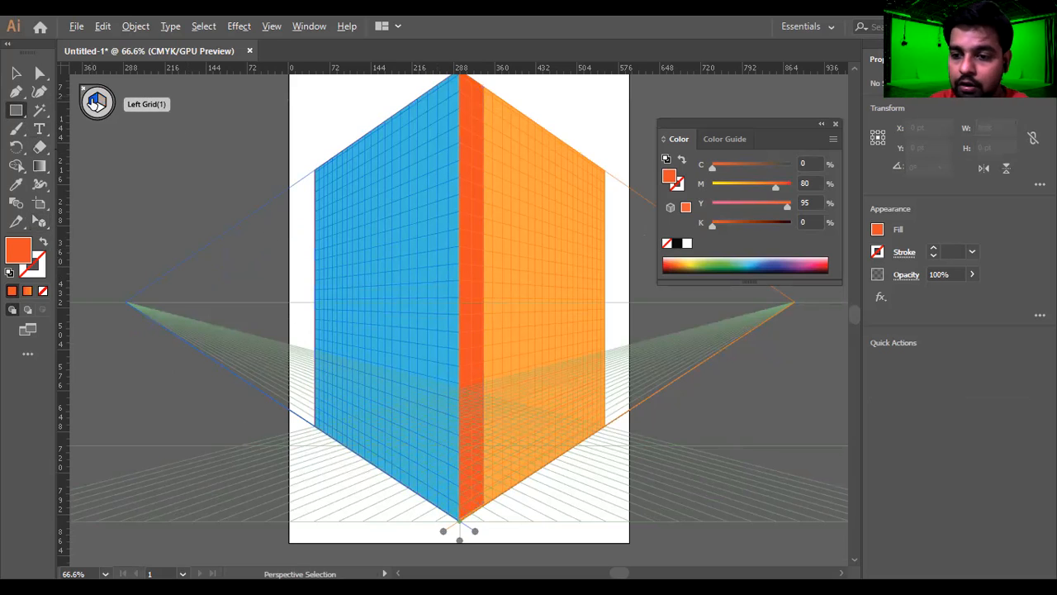
scroll(95, 101, down, 2)
scroll(256, 111, up, 3)
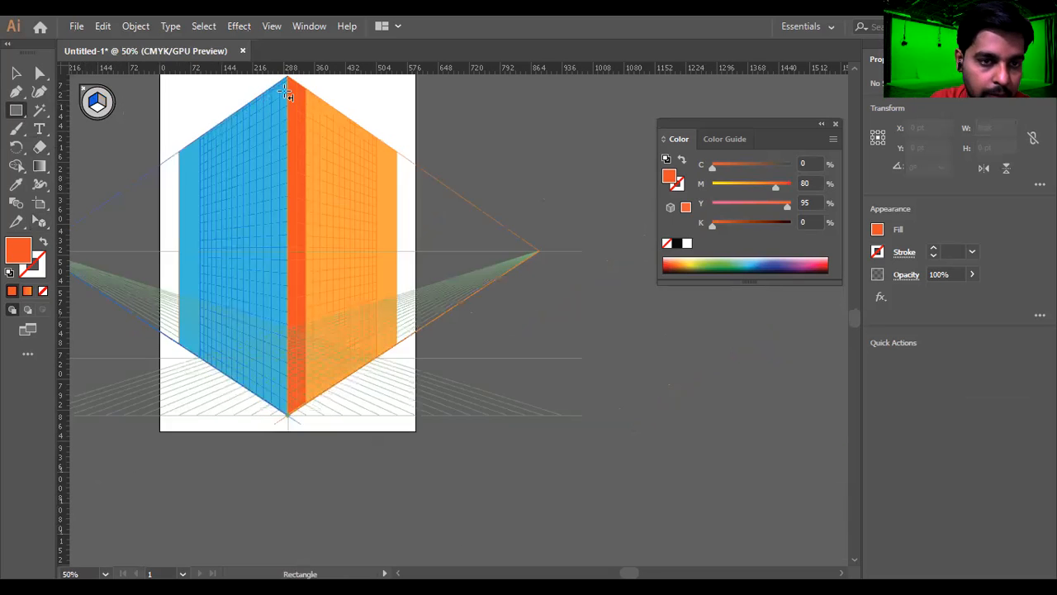
drag(388, 122, 368, 452)
key(ctrl+minus)
key(ctrl+minus)
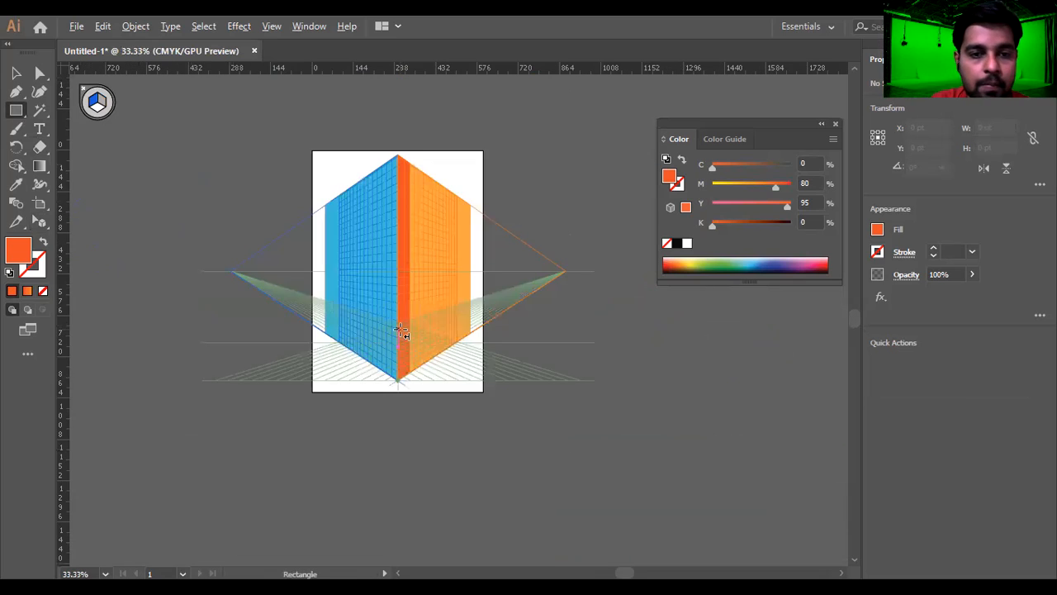
scroll(397, 157, up, 2)
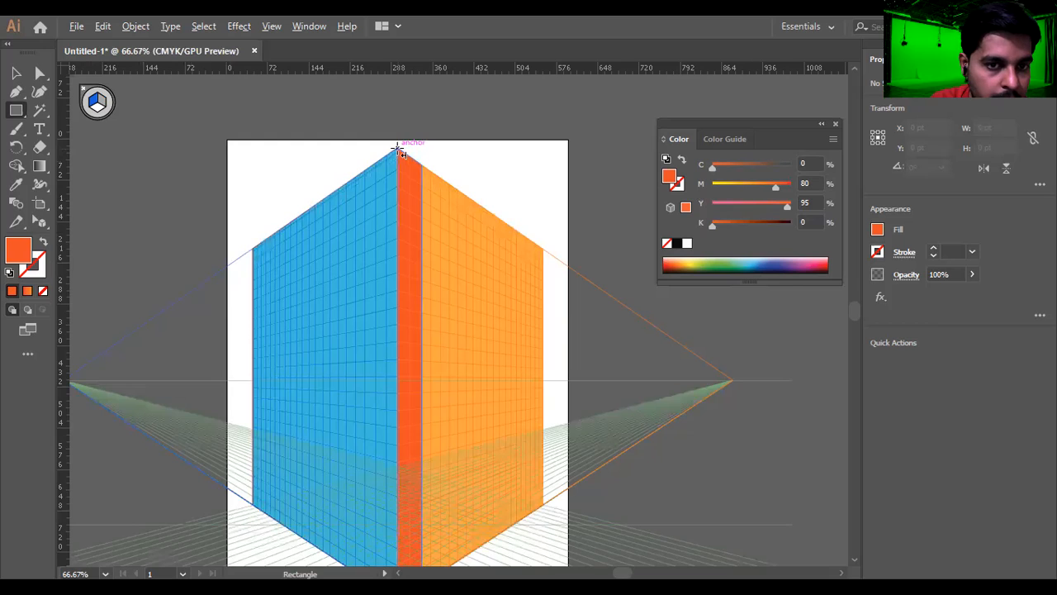
scroll(397, 151, down, 1)
drag(398, 151, 380, 477)
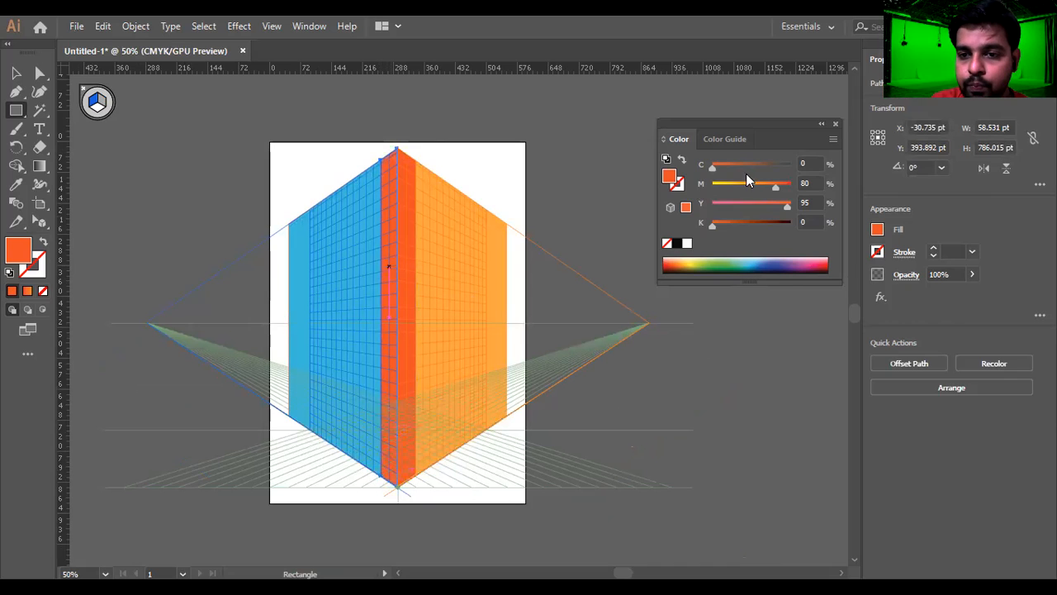
Fill the left wall's corner strip with dark navy (C 100, M 92.55, Y 32.55, K 30.98) and deselect it
click(766, 261)
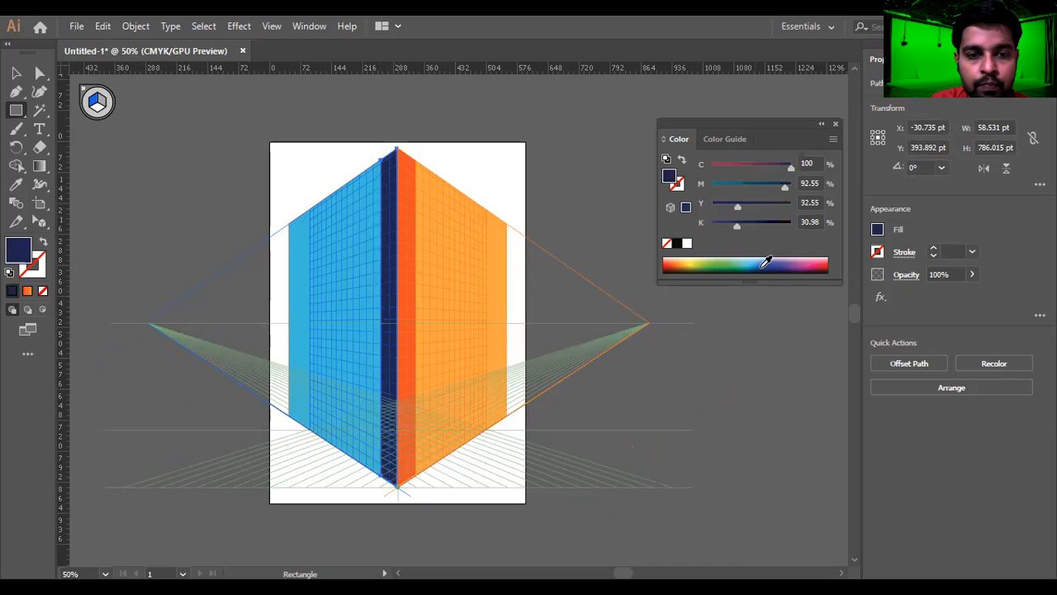
key(v)
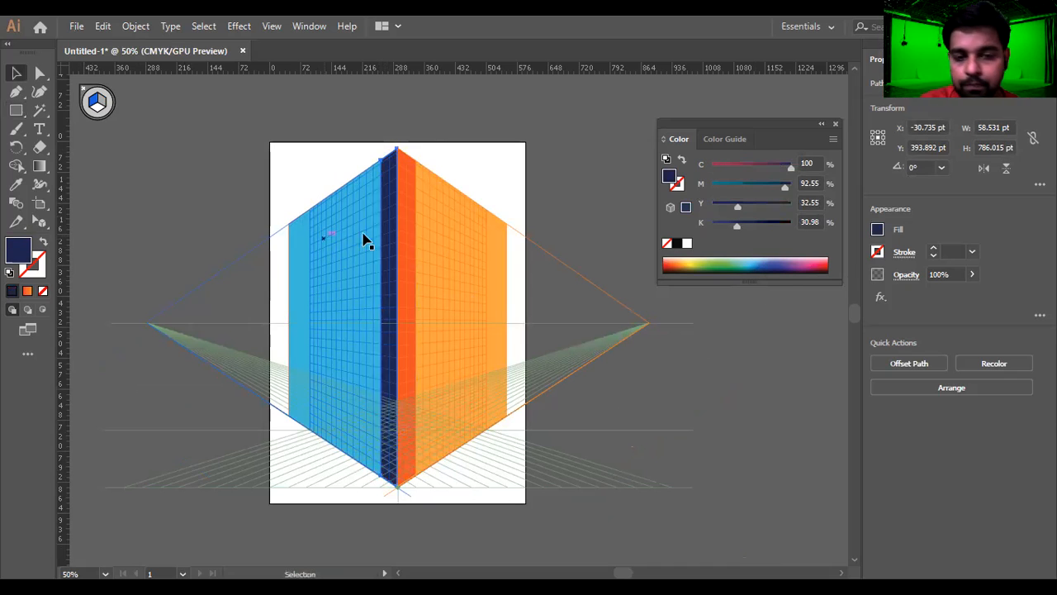
click(452, 142)
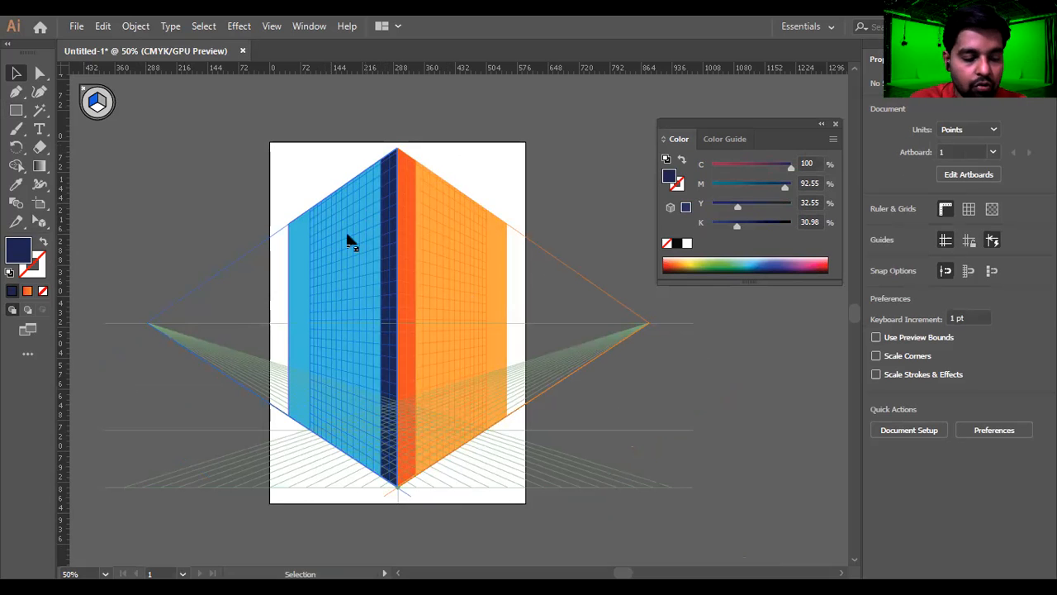
Remove the stroke from the light blue left wall
scroll(362, 180, up, 2)
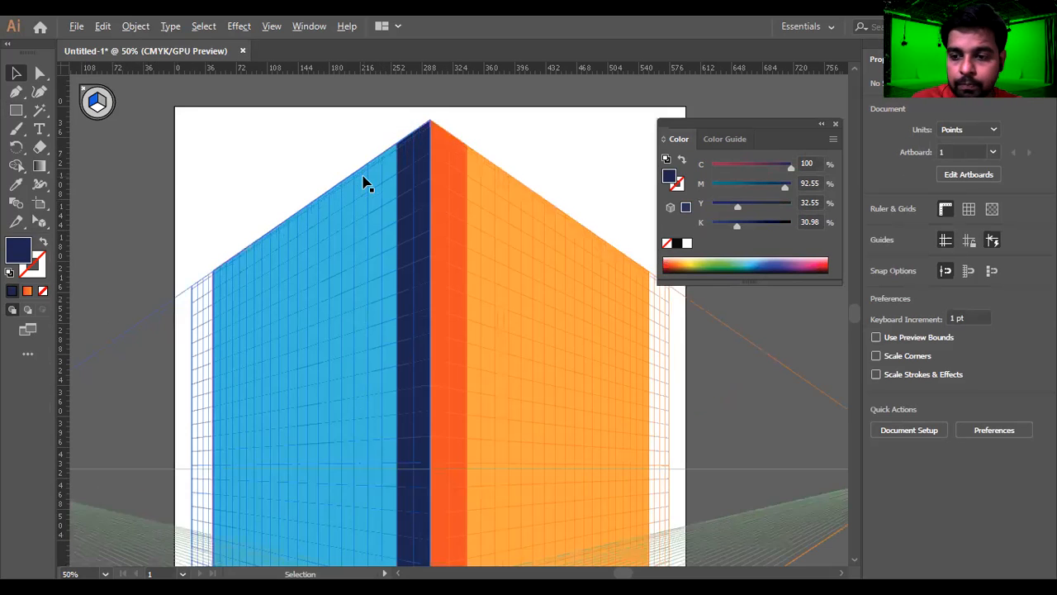
scroll(366, 181, up, 3)
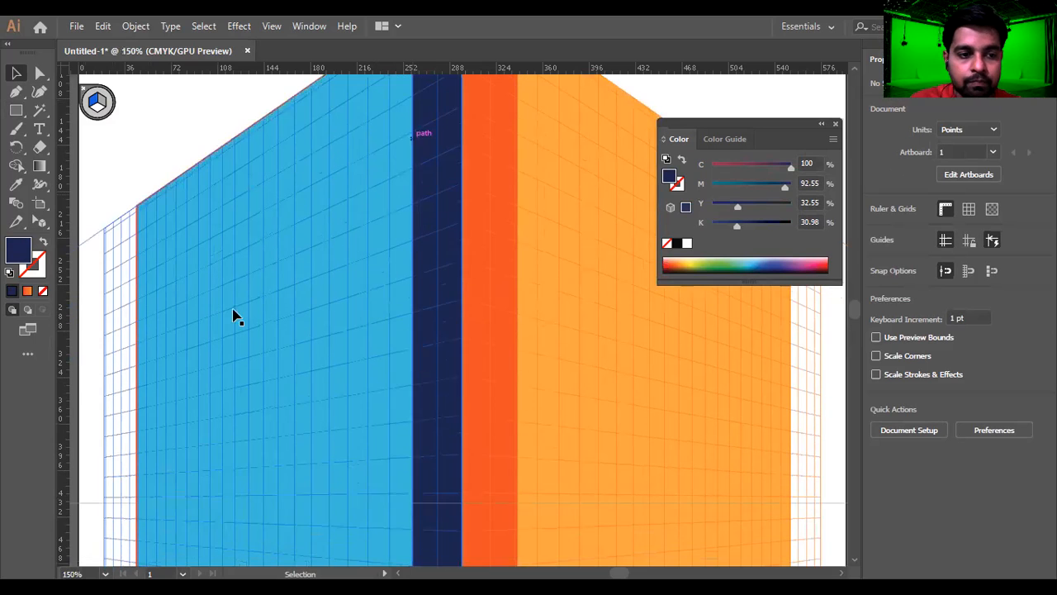
click(210, 328)
click(36, 273)
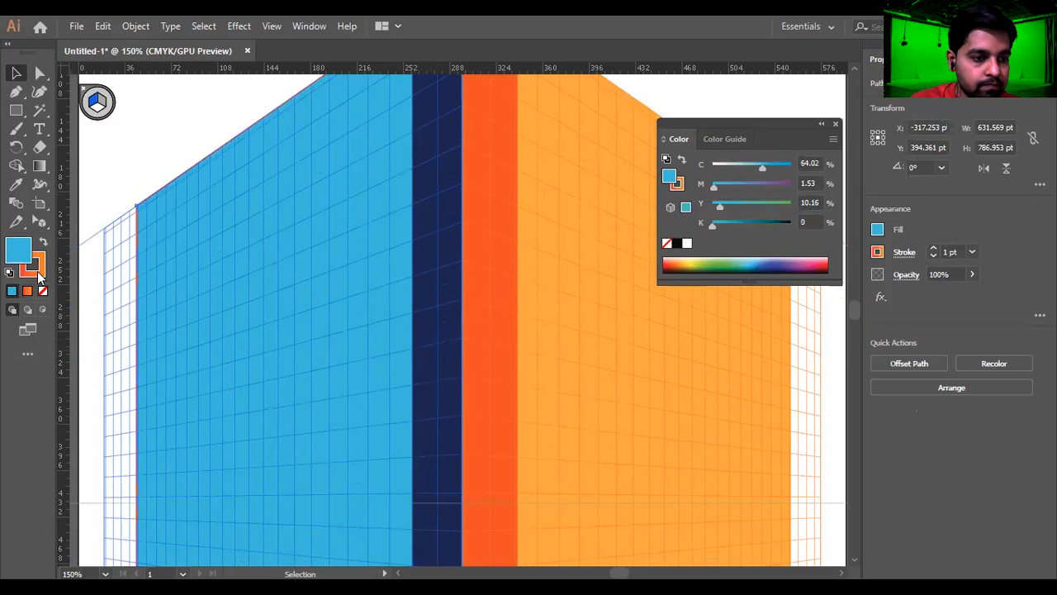
click(27, 290)
click(42, 290)
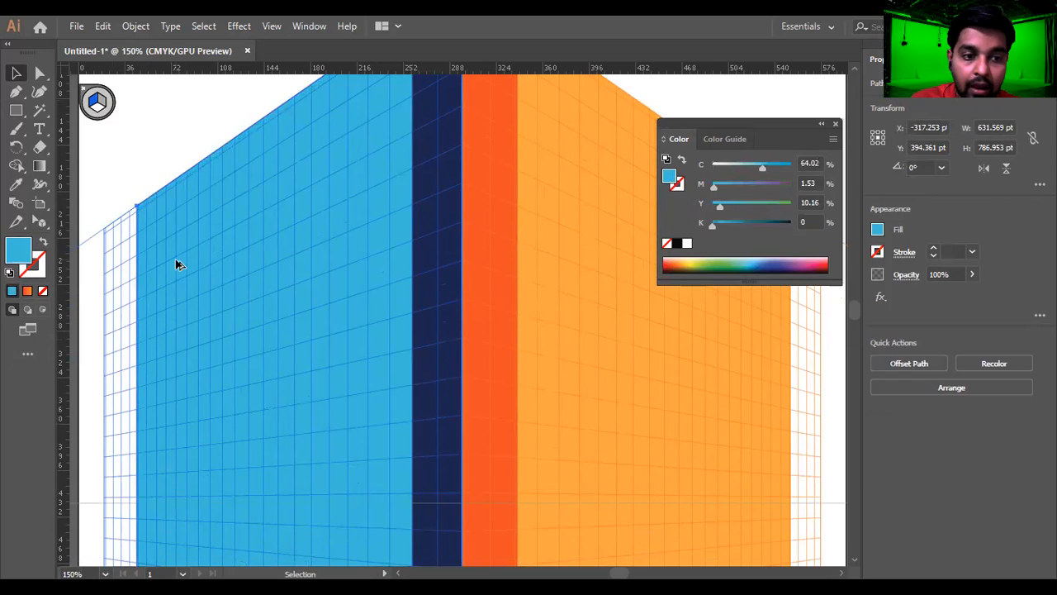
Shift the light blue left wall slightly in perspective to line its outer top corner up with the grid's upper edge
scroll(183, 297, down, 1)
key(space)
drag(184, 305, 471, 218)
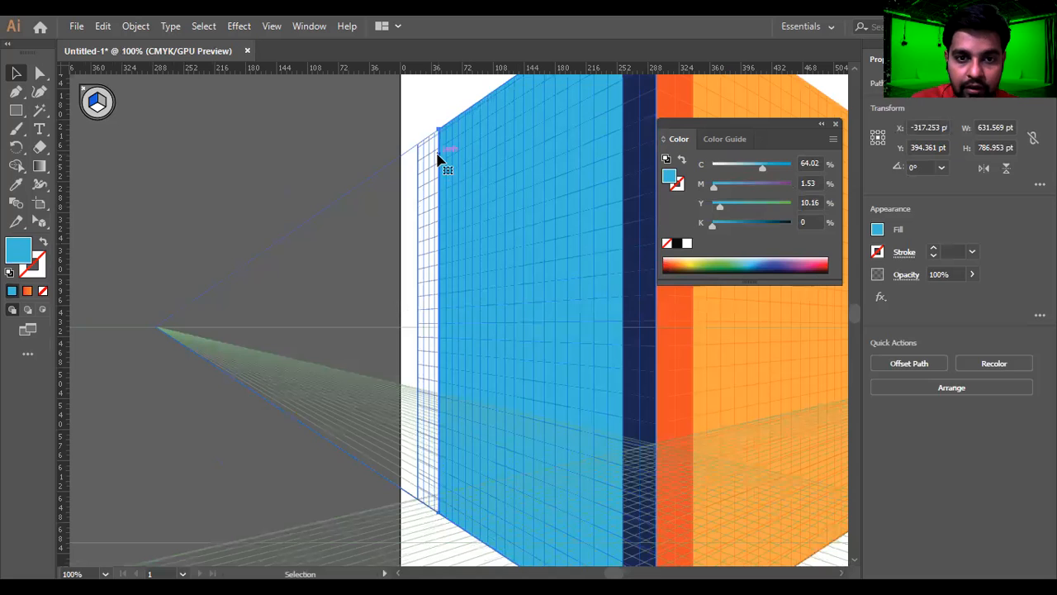
key(shift+v)
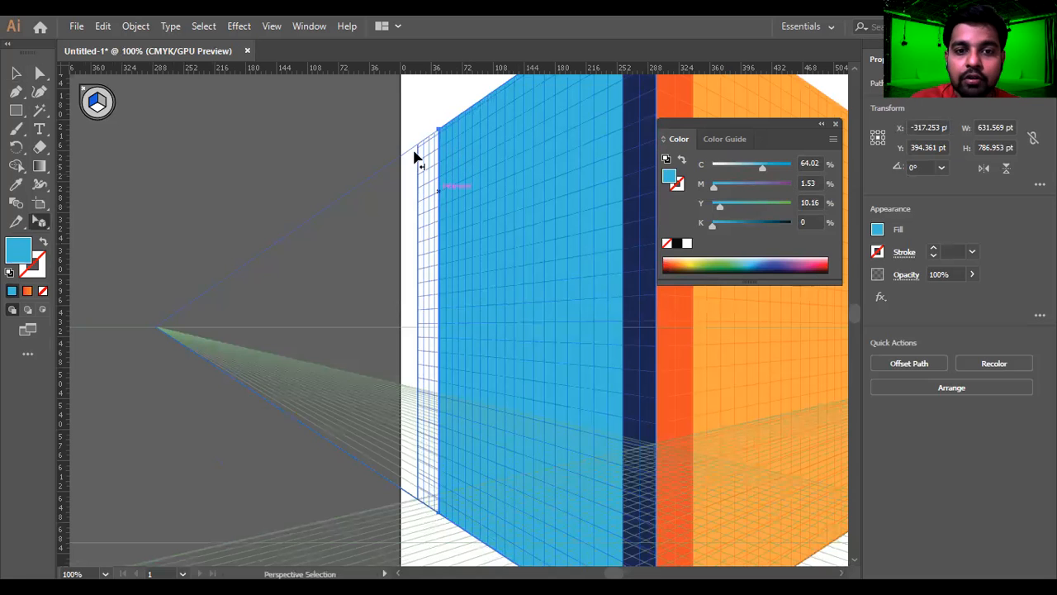
scroll(427, 137, up, 2)
scroll(443, 149, up, 2)
mouse_move(538, 116)
mouse_down()
mouse_move(352, 238)
mouse_move(533, 124)
mouse_move(523, 120)
mouse_up()
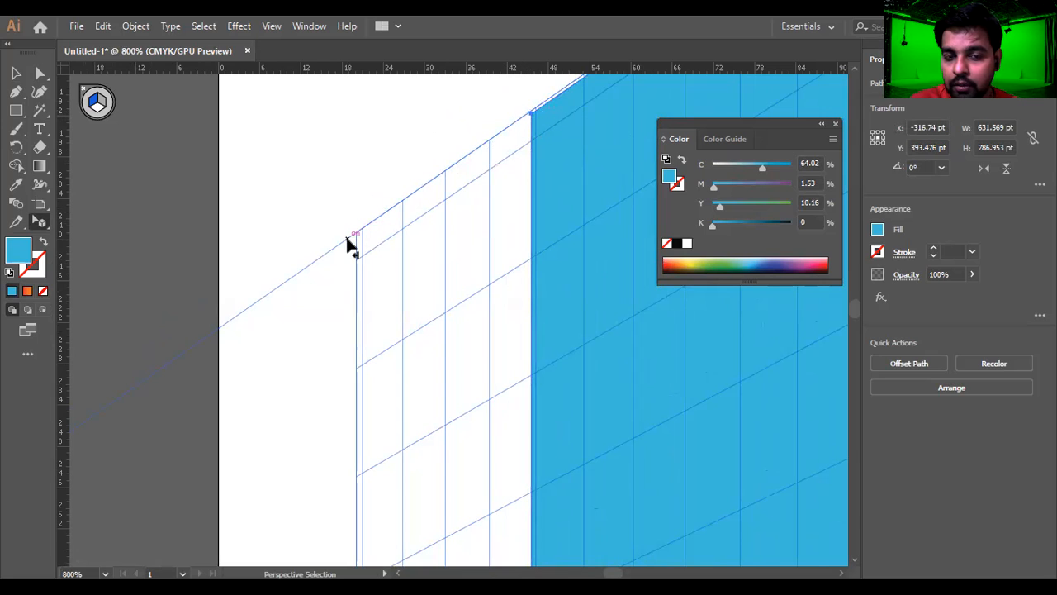
Try moving the light blue left wall in perspective to the grid's outer edge and partway back, and undo both moves
drag(533, 120, 358, 240)
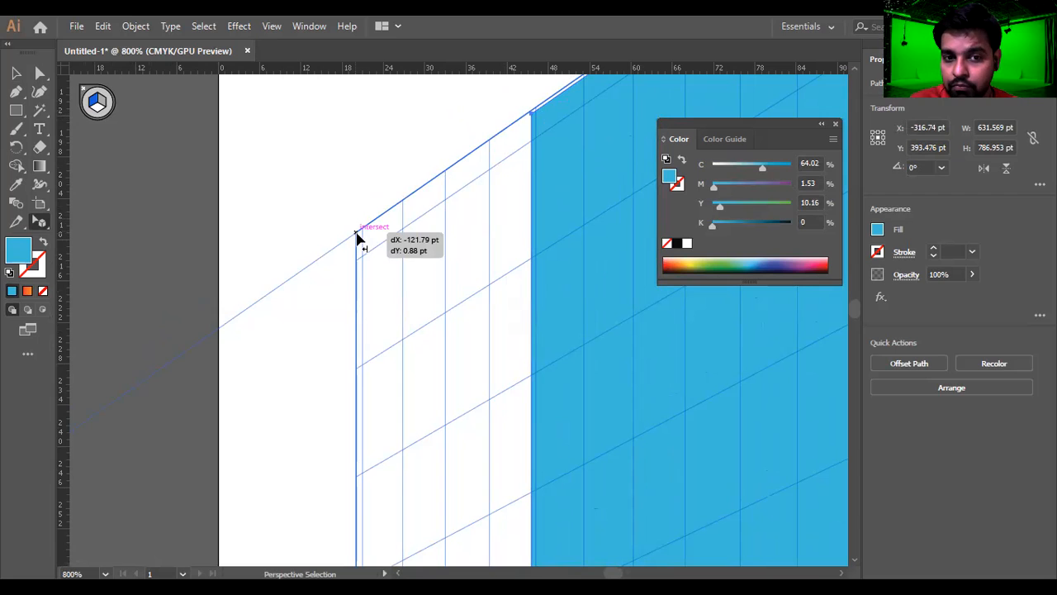
drag(357, 236, 355, 232)
scroll(355, 232, down, 6)
scroll(483, 151, up, 2)
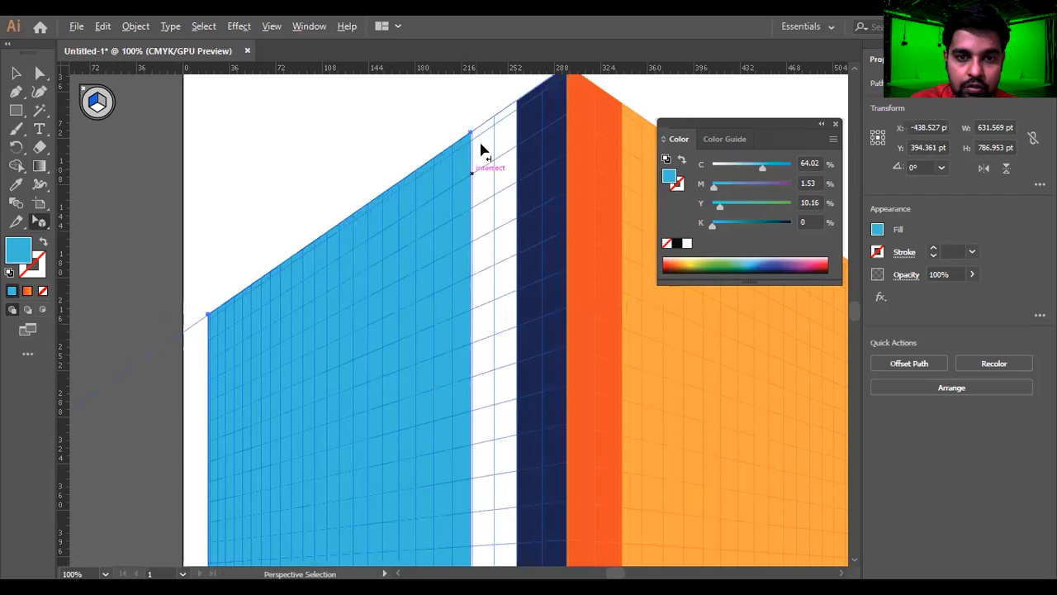
scroll(483, 152, up, 2)
drag(469, 123, 501, 108)
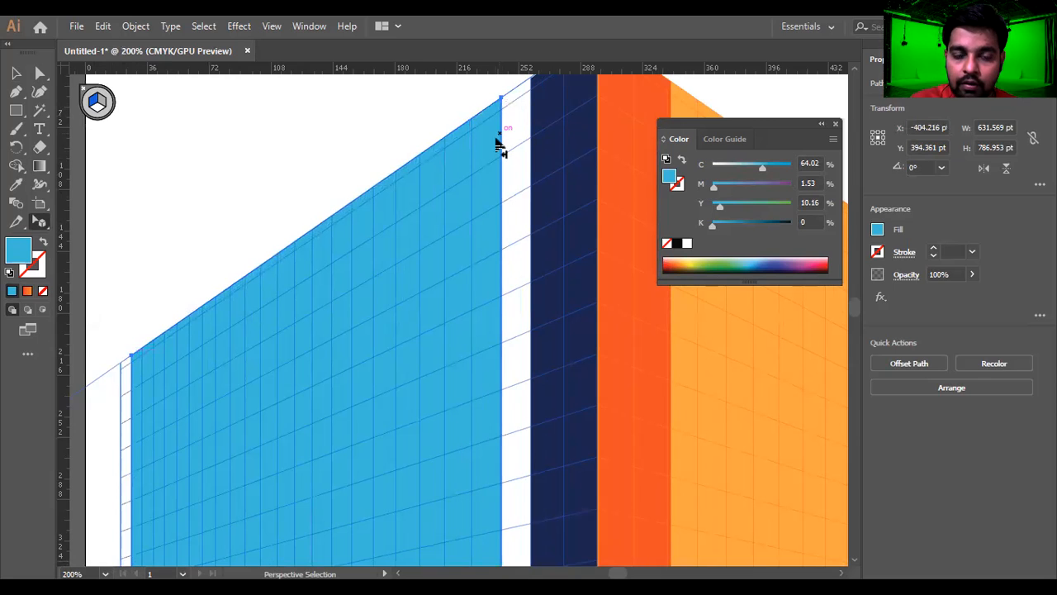
drag(492, 146, 480, 200)
key(ctrl+z)
key(ctrl+z)
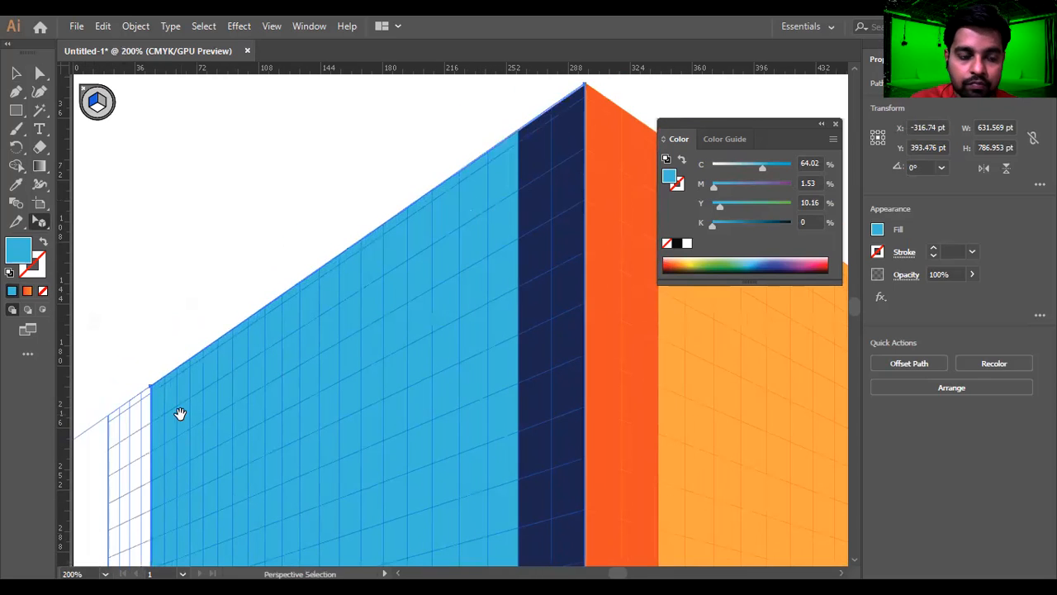
Try moving the isolated light blue wall by its outer top corner to the grid's edge, undo it and exit isolation mode
drag(176, 413, 448, 217)
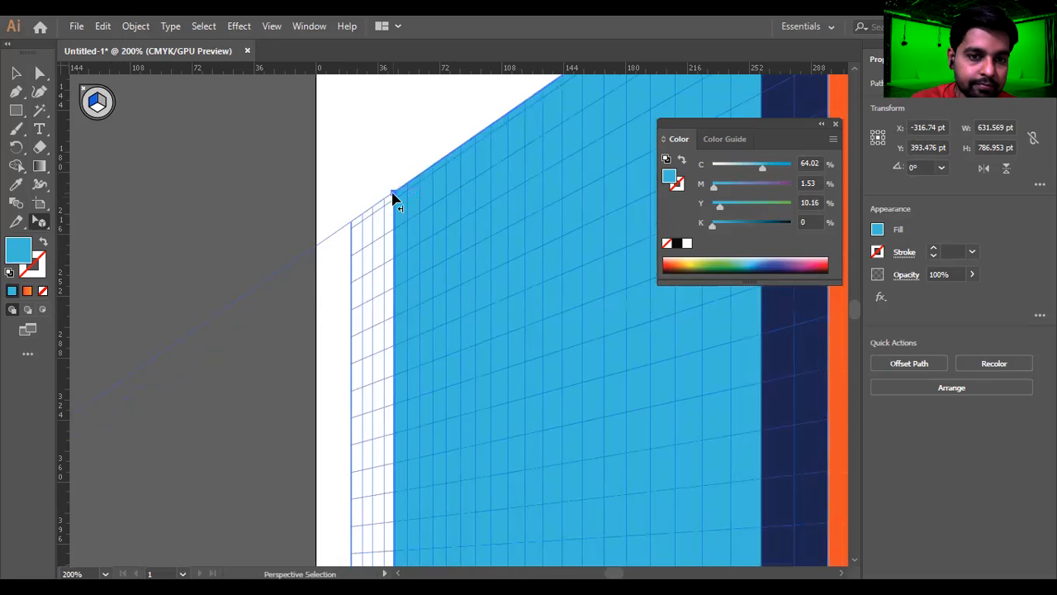
double_click(393, 198)
drag(393, 198, 349, 225)
drag(347, 222, 347, 222)
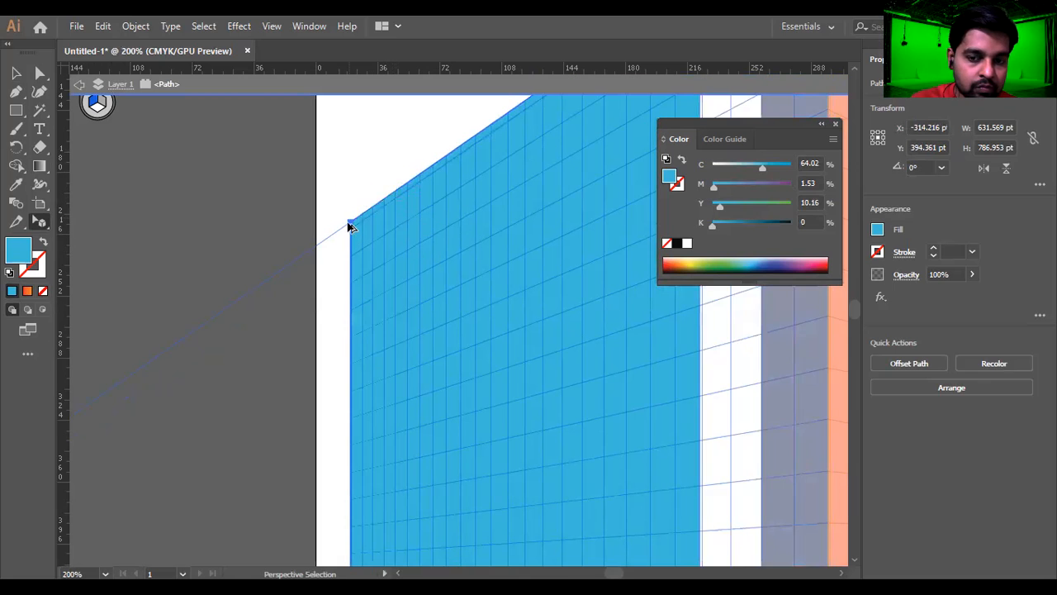
scroll(347, 222, down, 3)
key(ctrl+z)
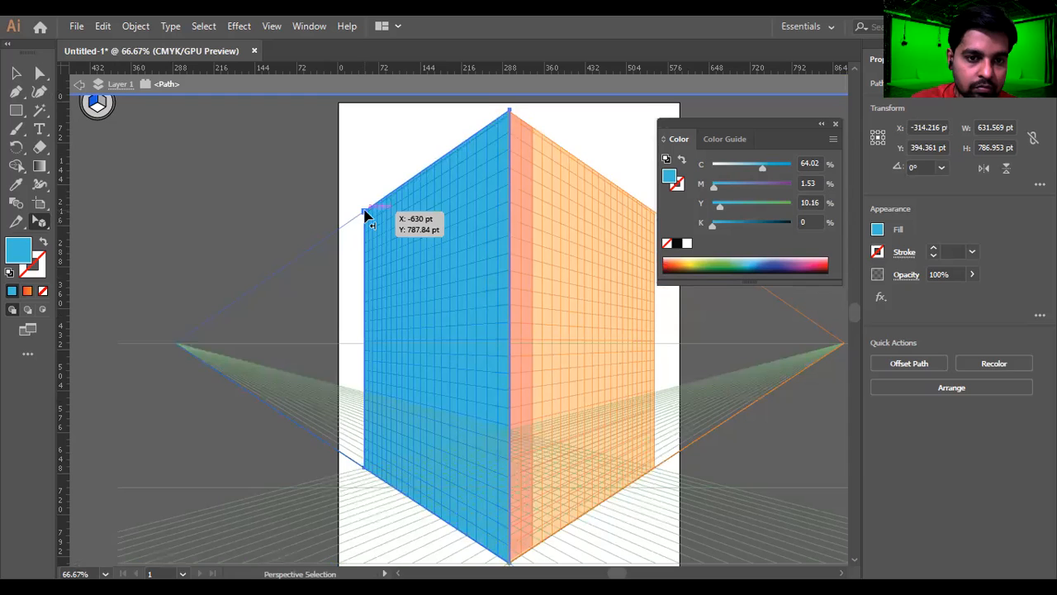
drag(364, 211, 361, 215)
key(ctrl+z)
click(354, 154)
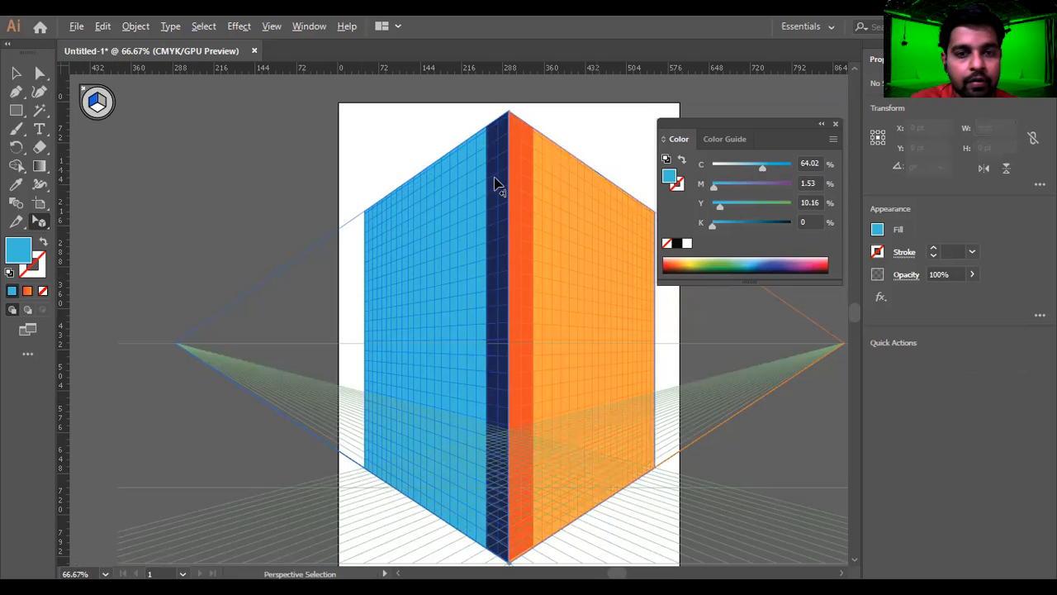
Draw a window rectangle about 59 by 68 pt in perspective at the left wall's top edge, near the navy strip
scroll(494, 179, up, 2)
drag(256, 247, 267, 297)
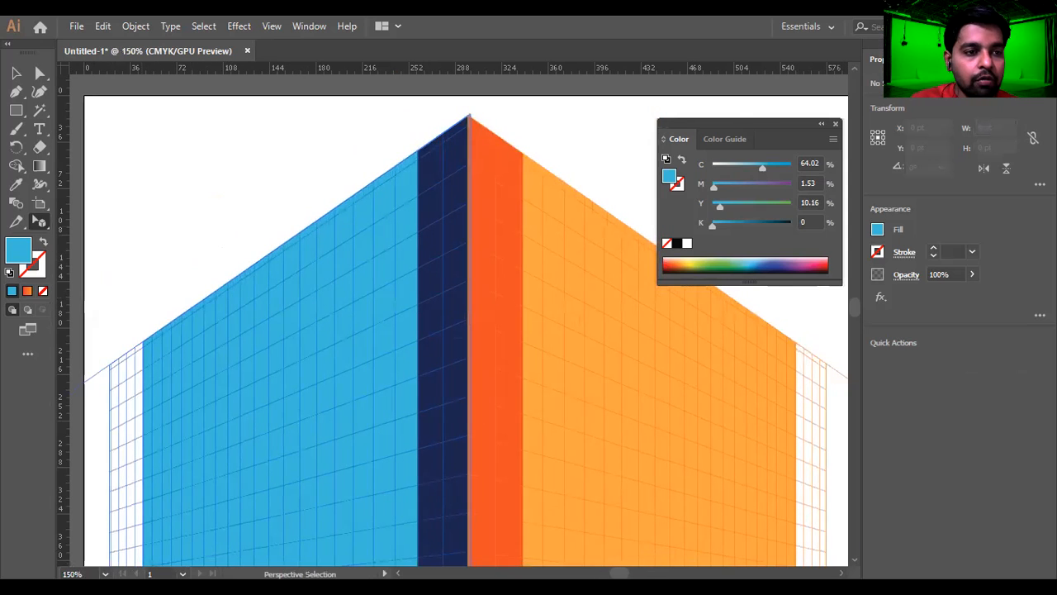
click(16, 110)
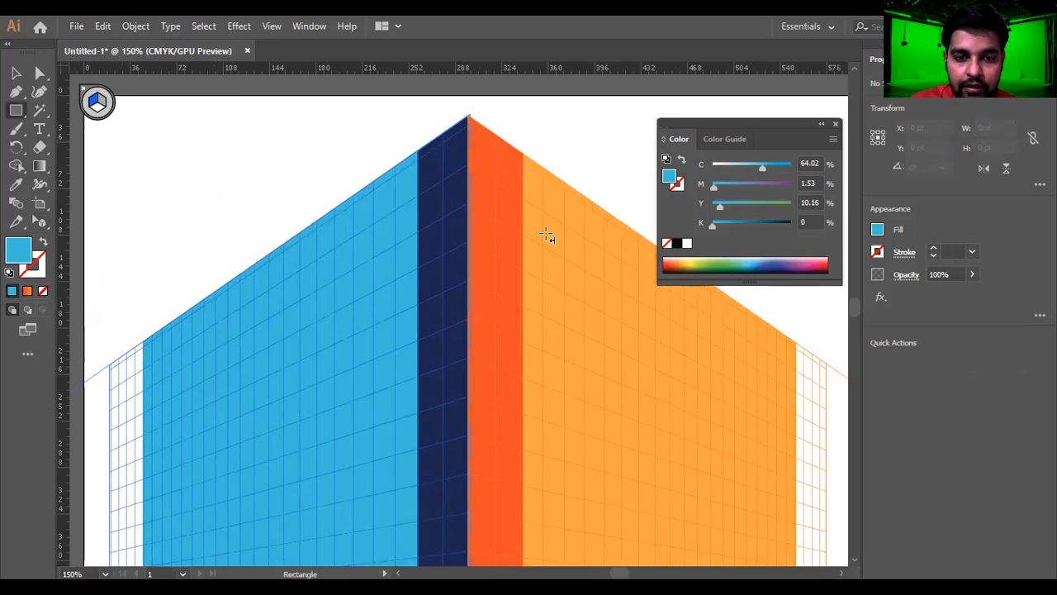
scroll(547, 236, down, 2)
scroll(440, 251, up, 3)
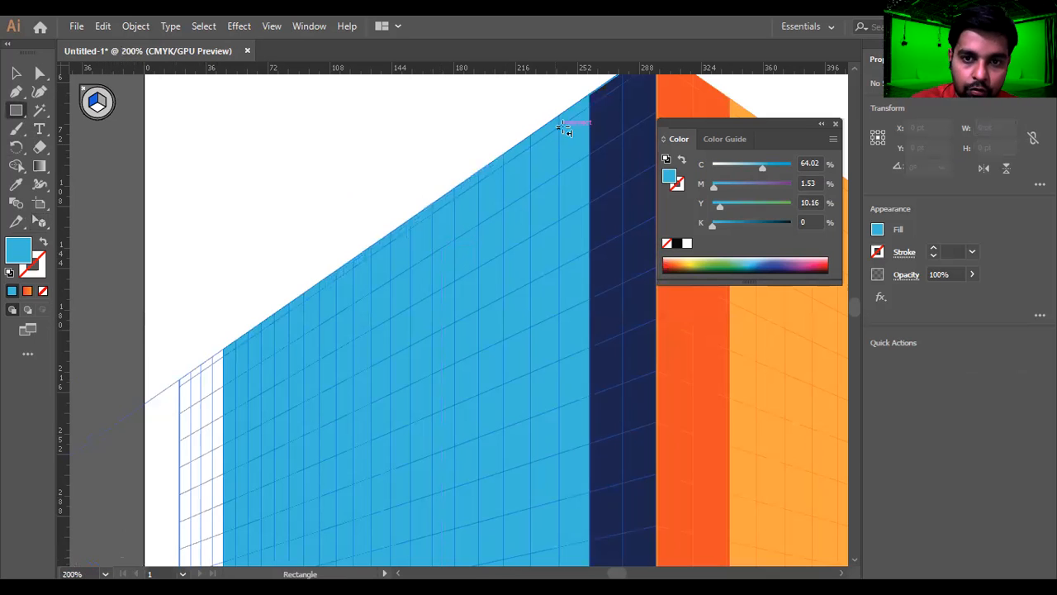
drag(559, 116, 503, 255)
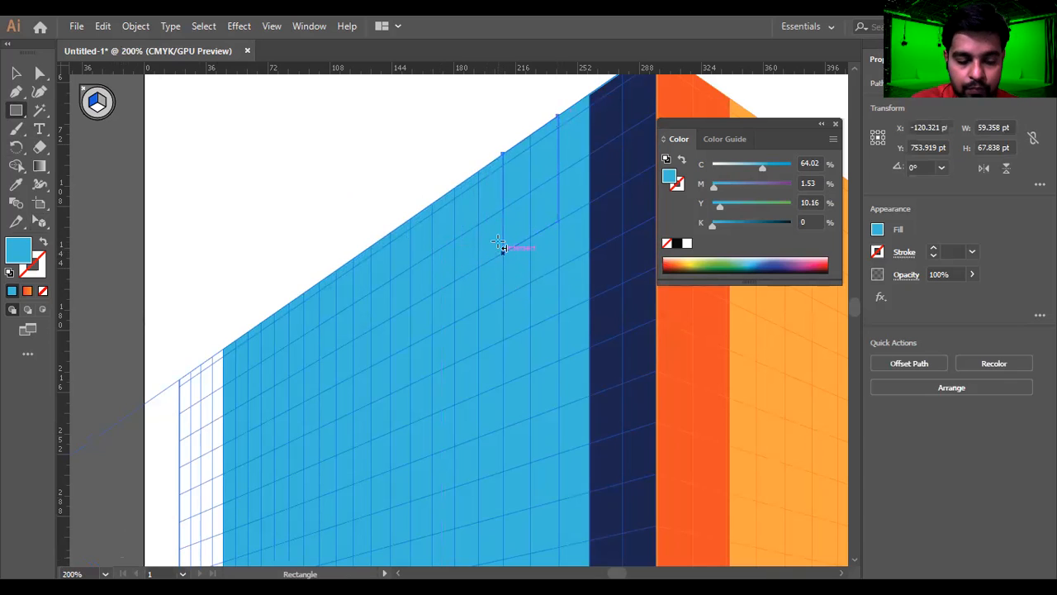
Fill the window rectangle with medium blue (C 93.33, M 77.65, Y 0, K 0), trying several shades from the colour spectrum
key(i)
click(765, 260)
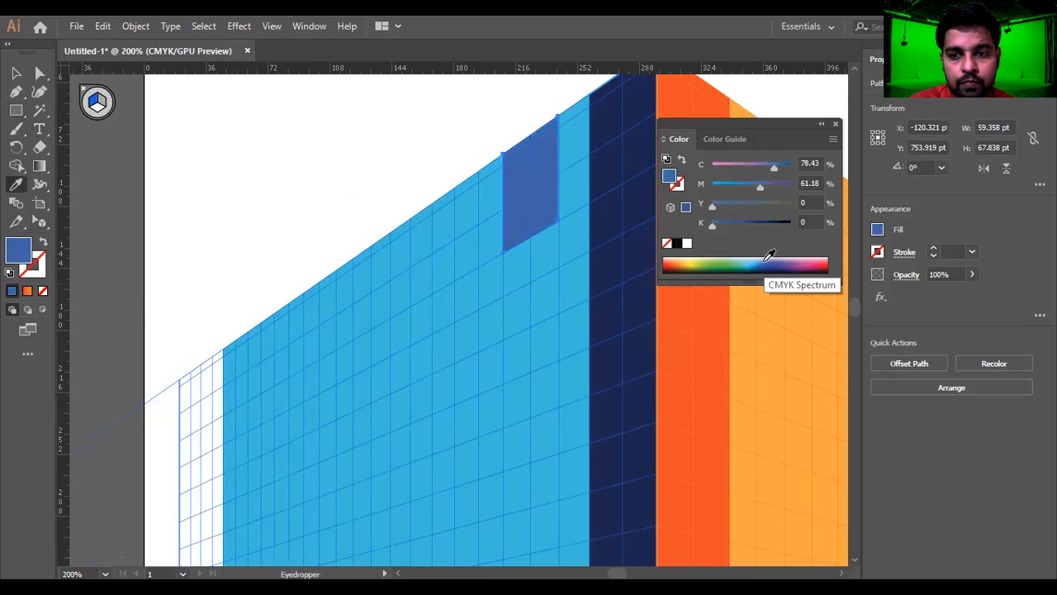
click(768, 261)
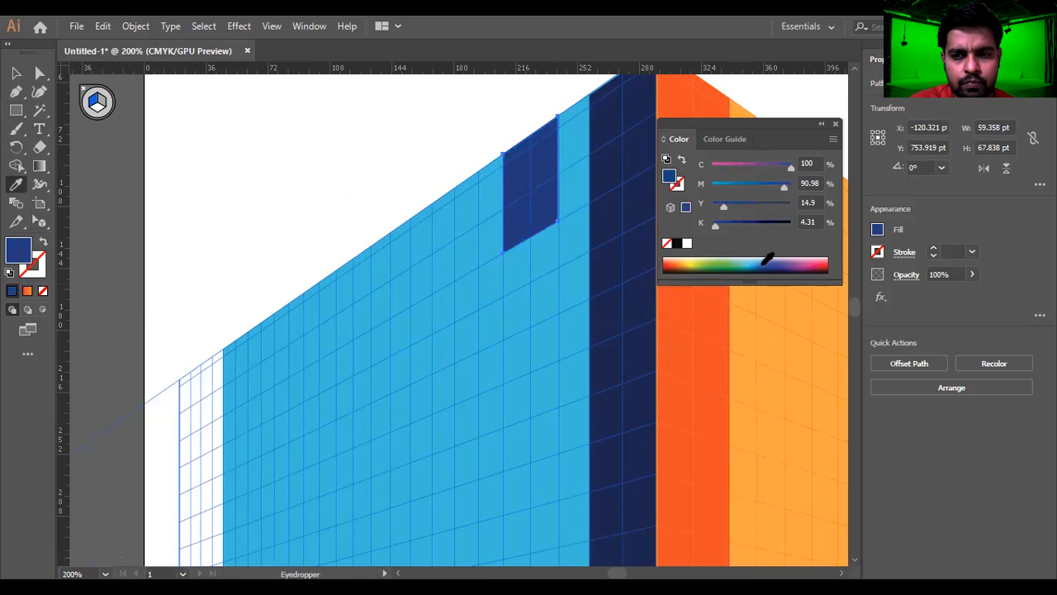
click(767, 259)
click(765, 261)
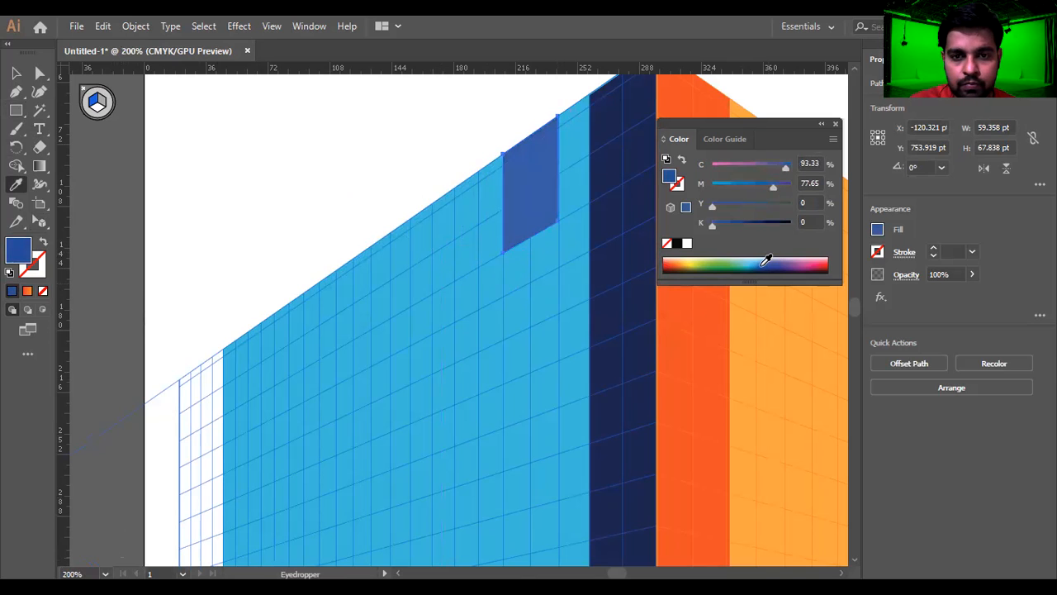
key(v)
scroll(545, 208, down, 3)
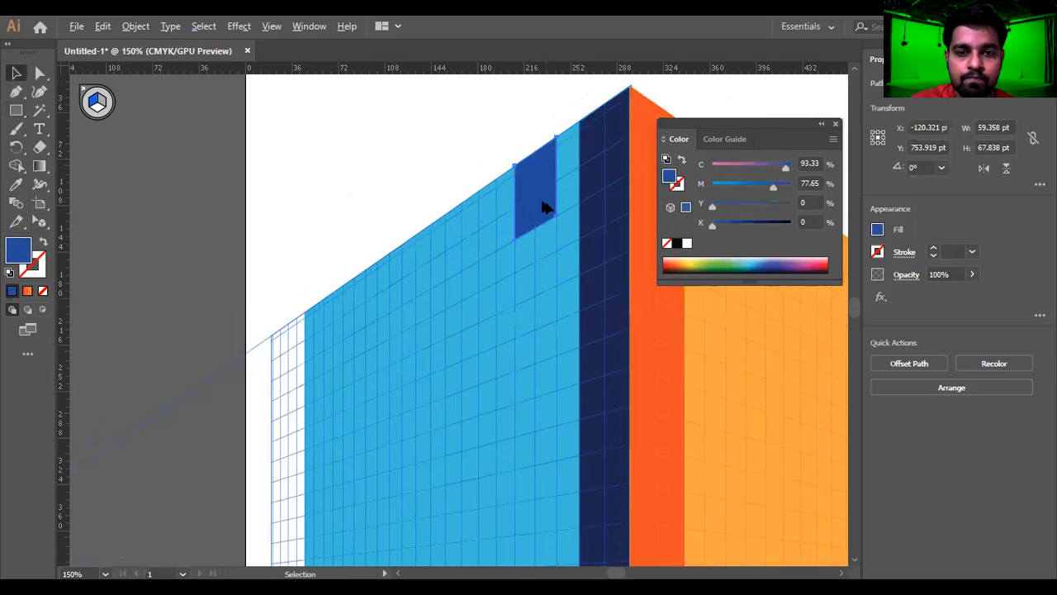
Try moving the window rectangle down from the left wall's top edge to align its corners with the perspective grid
drag(548, 248, 500, 208)
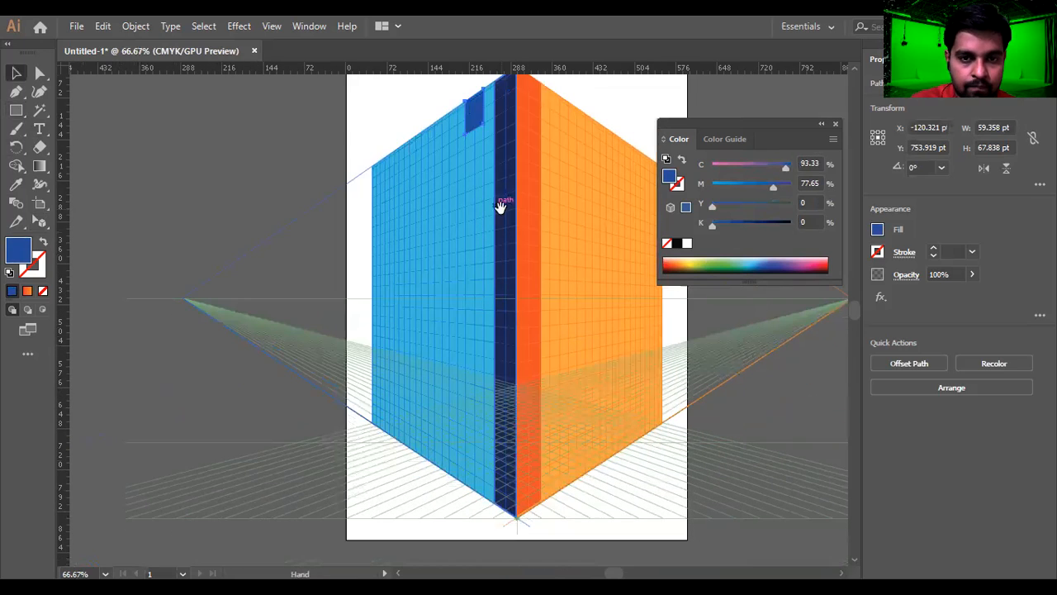
mouse_move(472, 122)
mouse_down()
mouse_move(475, 139)
mouse_move(473, 125)
mouse_up()
scroll(473, 128, up, 2)
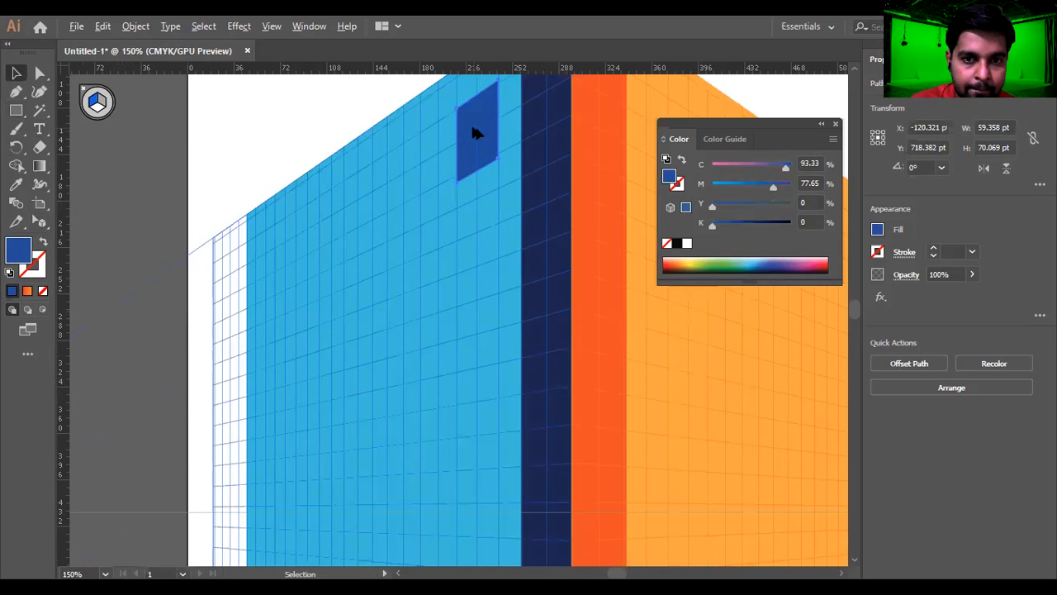
scroll(473, 132, up, 2)
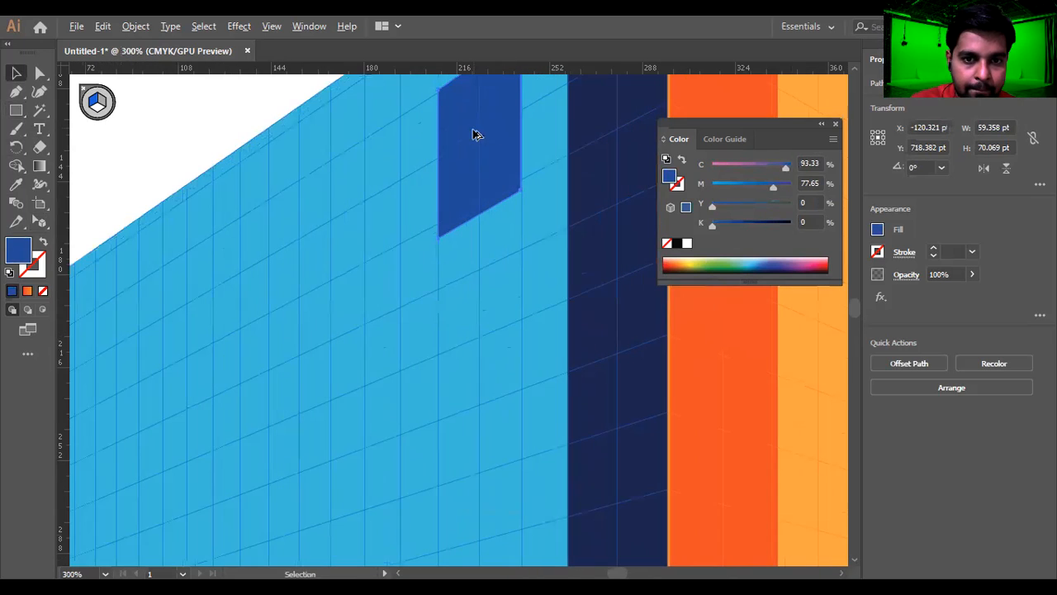
double_click(521, 193)
click(541, 176)
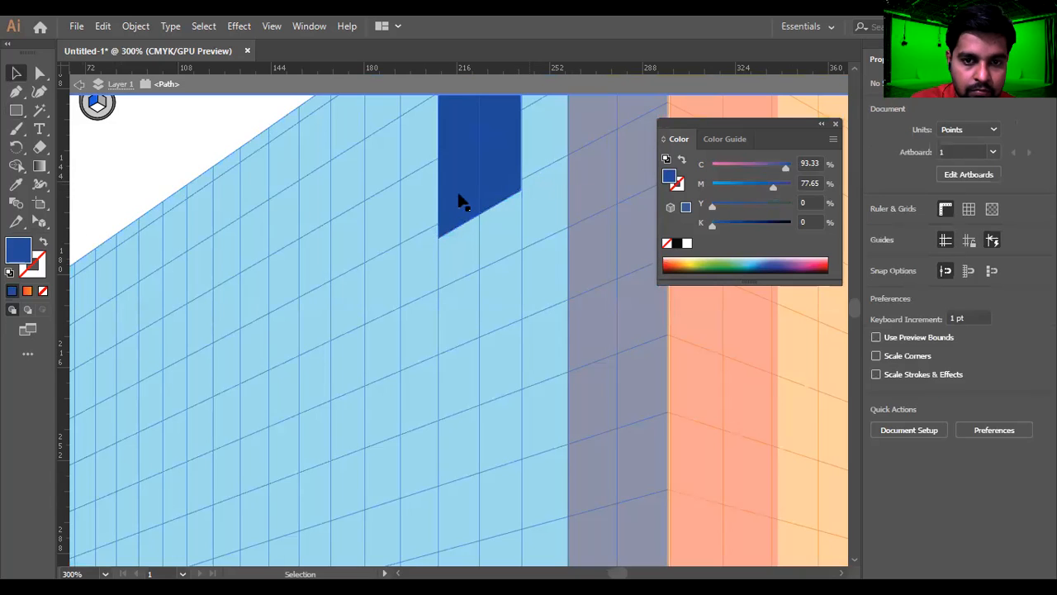
double_click(203, 125)
click(440, 236)
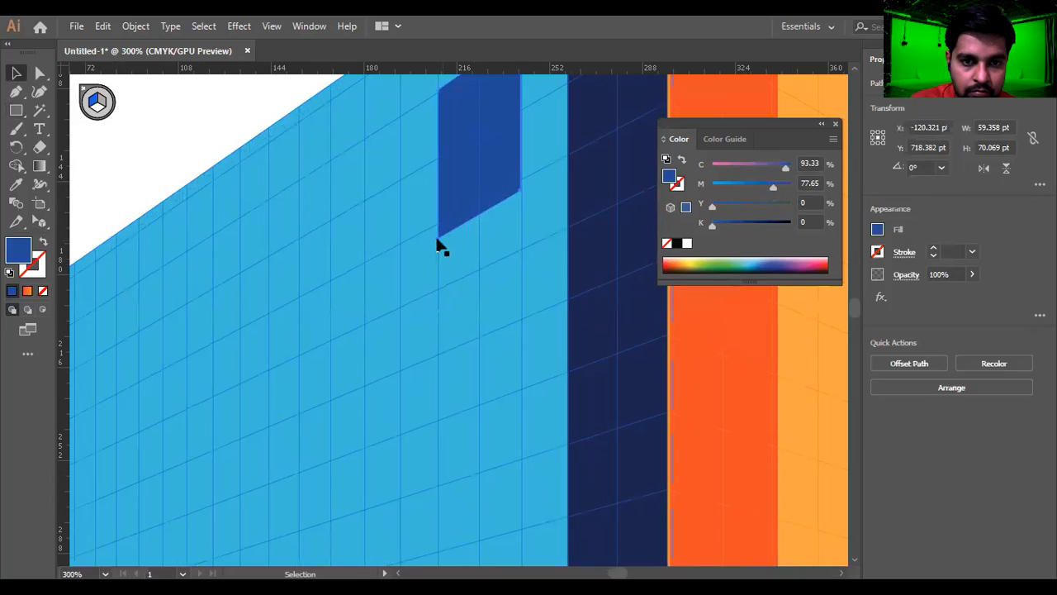
drag(438, 232, 439, 230)
scroll(535, 204, up, 5)
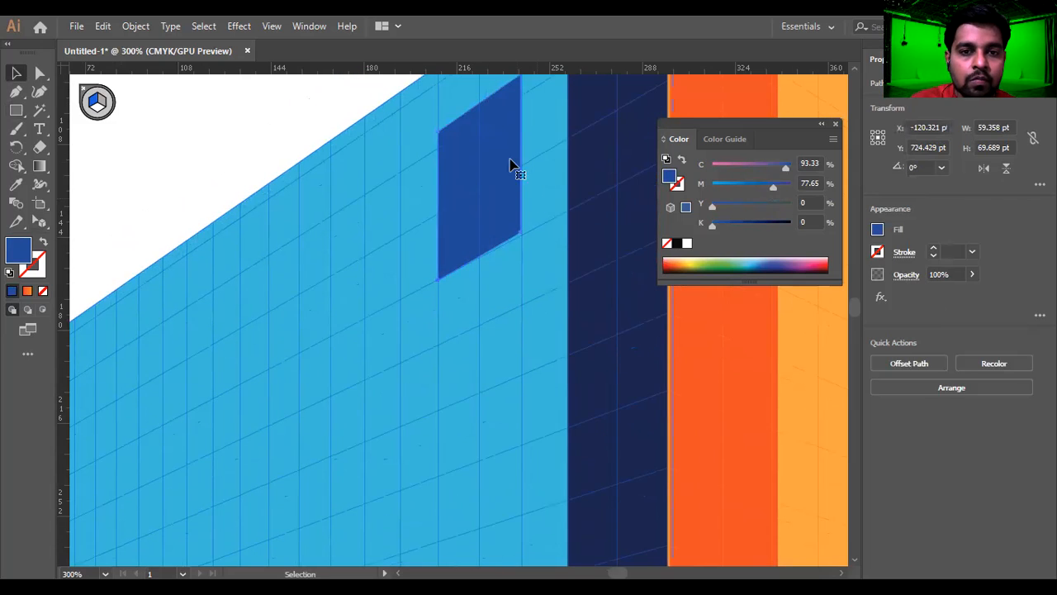
Try aligning the window to the grid lines by its corner points with Direct Selection, in and out of isolation mode
double_click(521, 118)
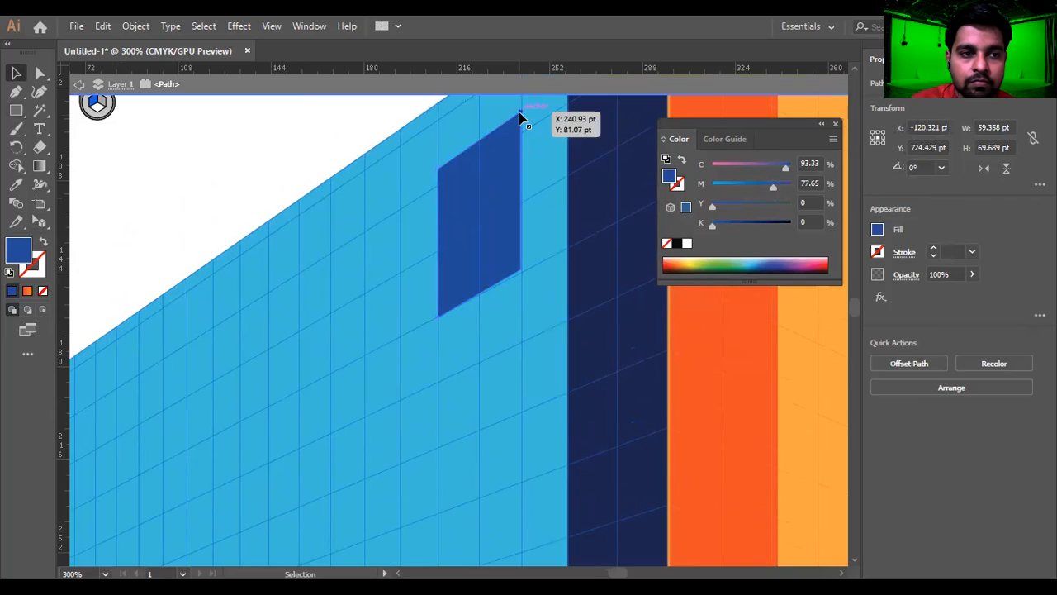
click(40, 73)
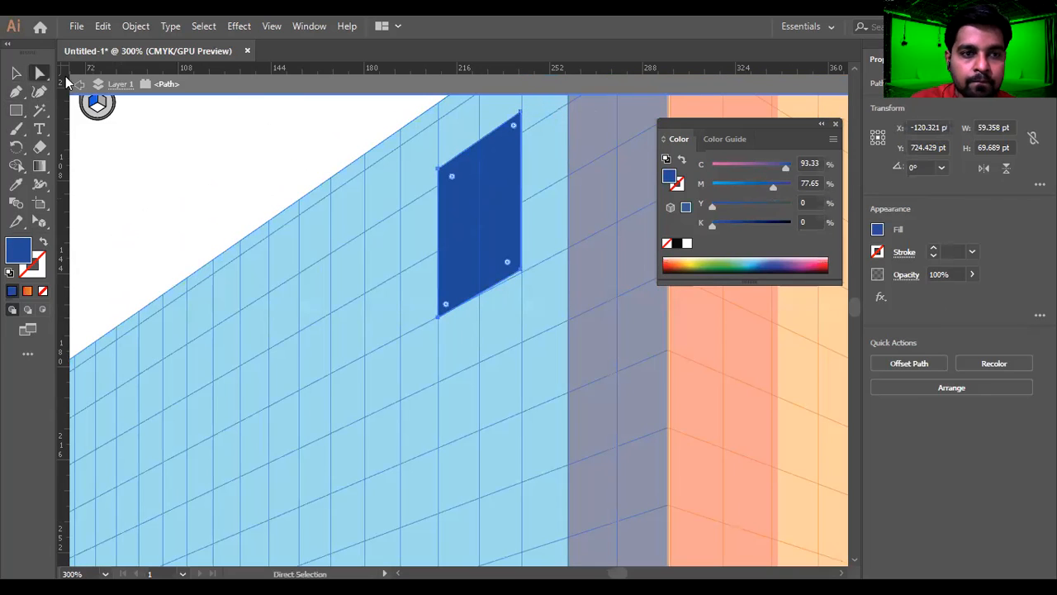
drag(521, 118, 522, 135)
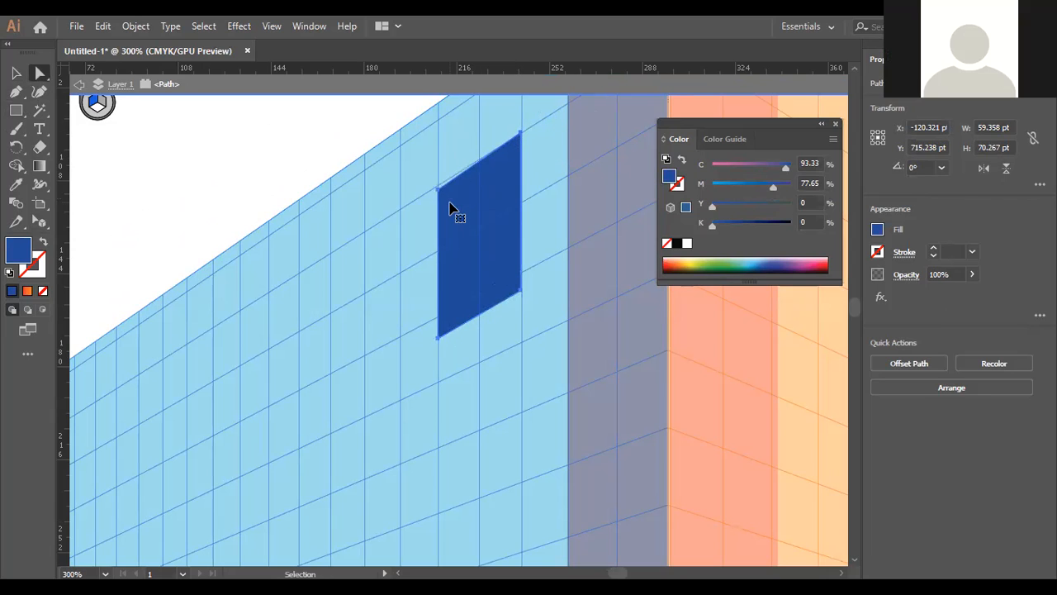
double_click(259, 141)
click(256, 116)
click(474, 286)
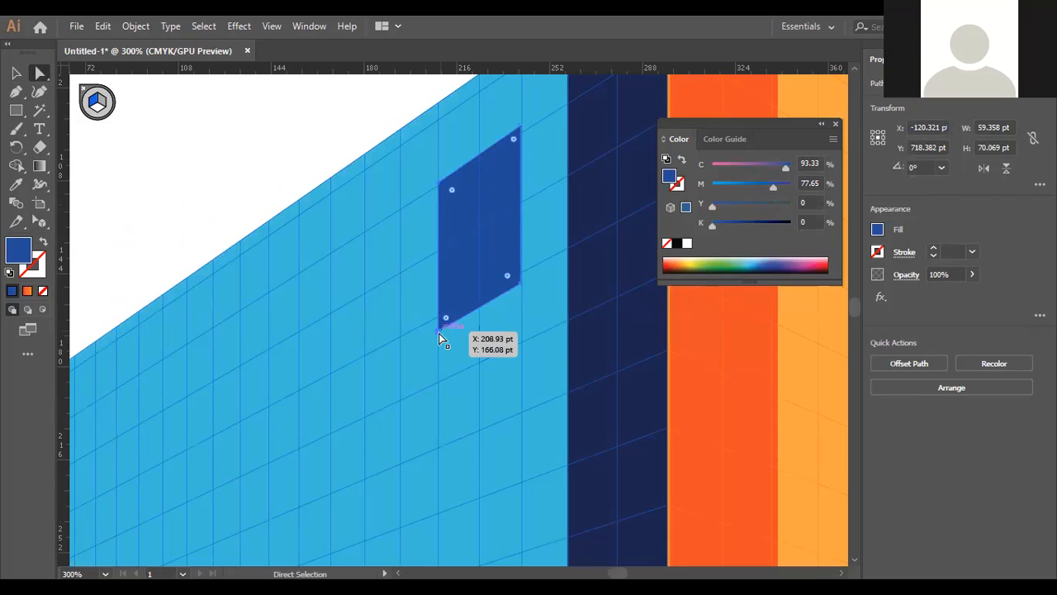
drag(441, 330, 439, 322)
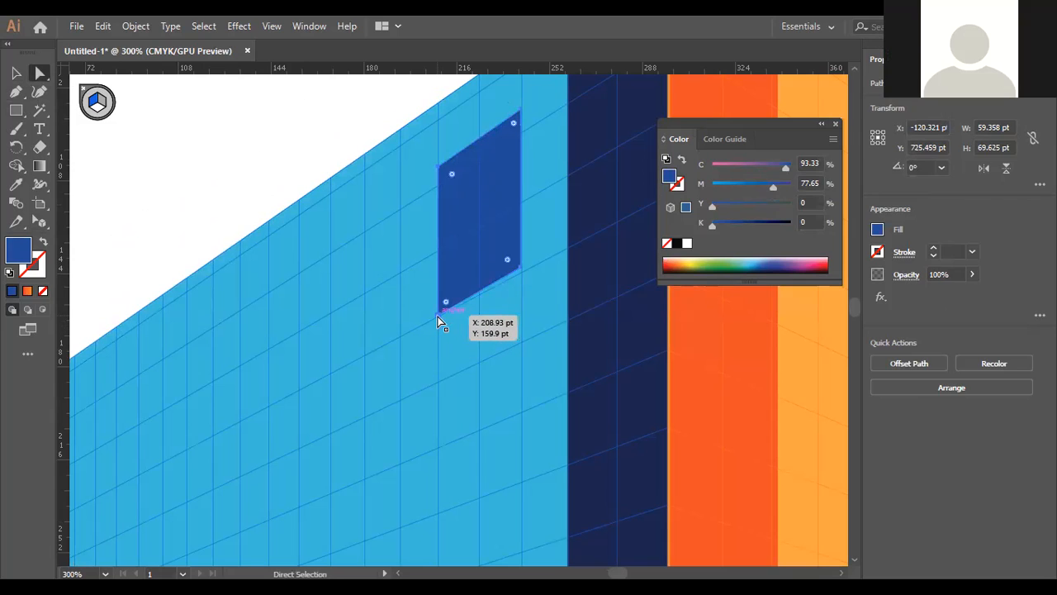
Delete the misaligned window and draw a 60 by 60 pt one on the grid lines just below the left wall's top edge
key(shift+v)
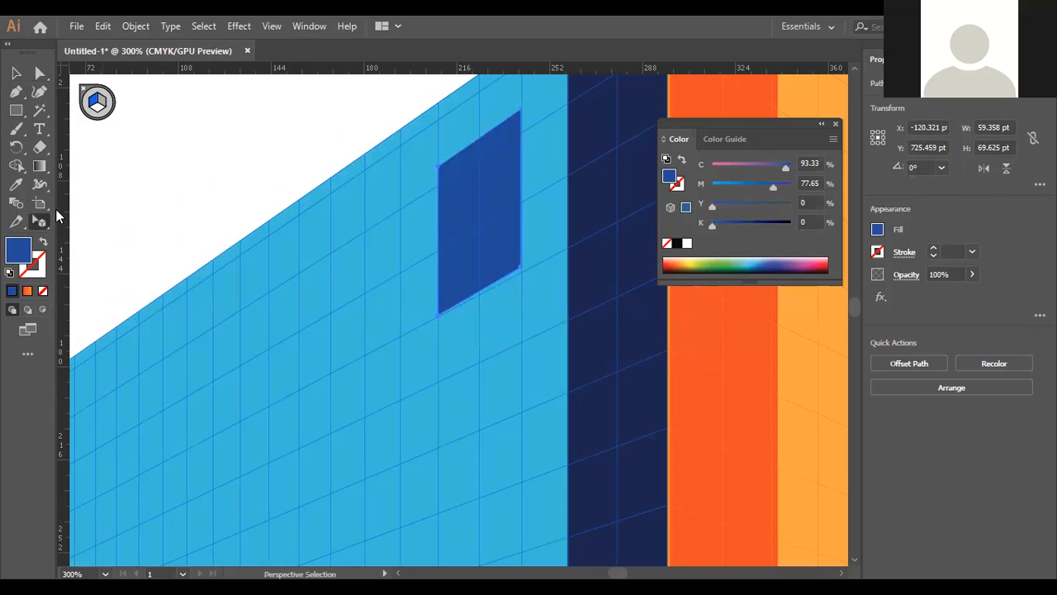
click(438, 169)
drag(439, 172, 472, 289)
key(Delete)
click(15, 111)
drag(524, 133, 443, 310)
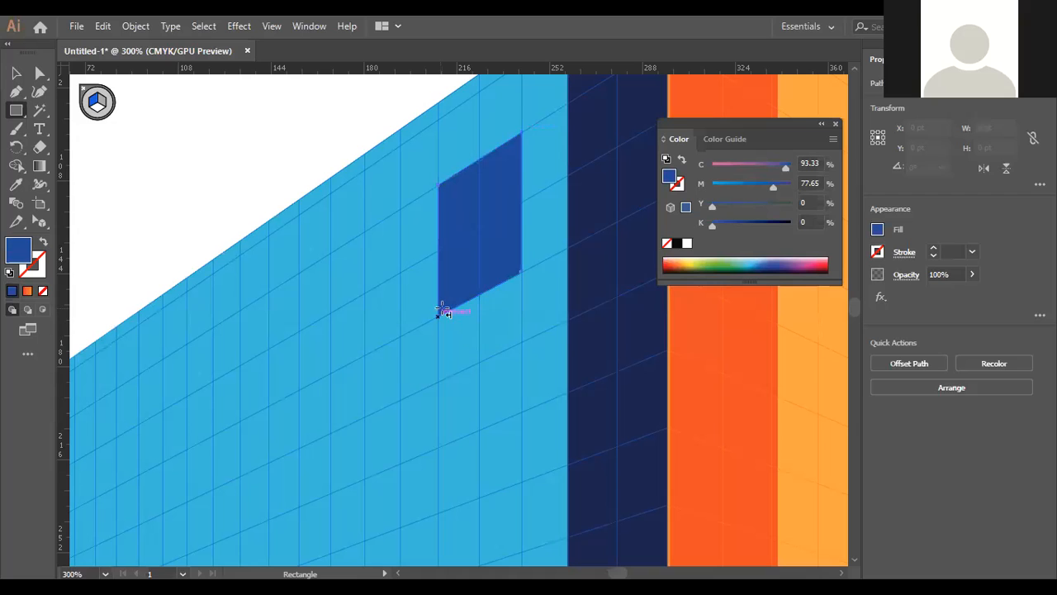
key(v)
scroll(480, 214, down, 3)
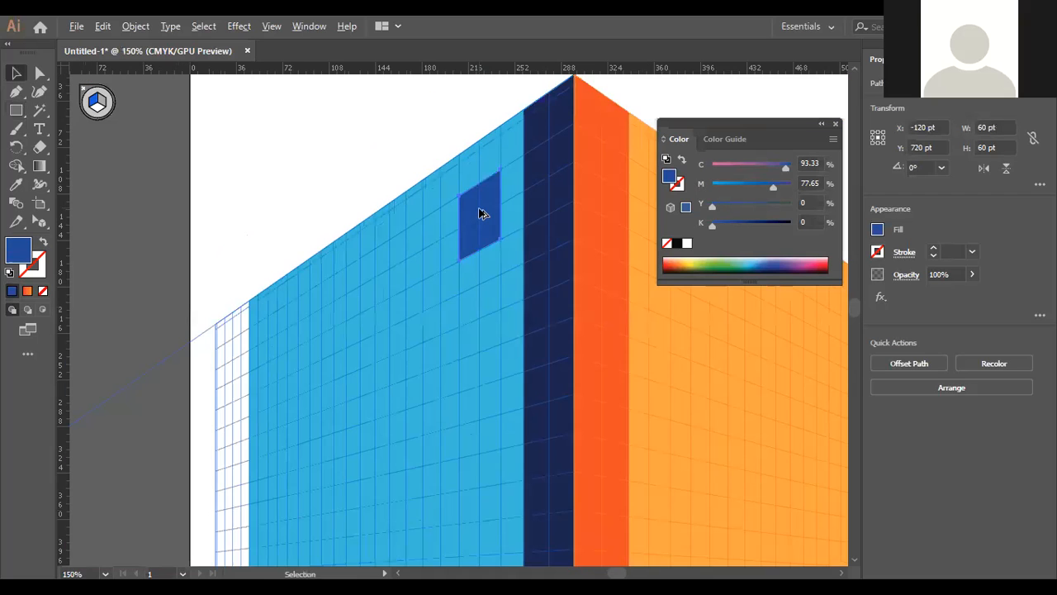
scroll(475, 231, up, 1)
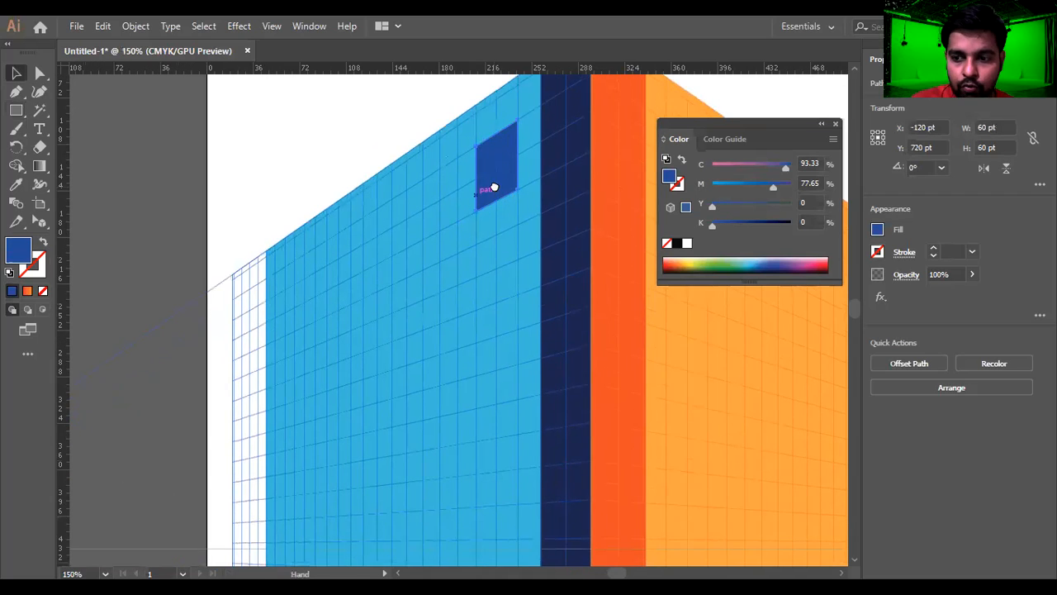
Duplicate the window in perspective five times along the left wall at 90 pt spacing to form a row of six
key(shift+v)
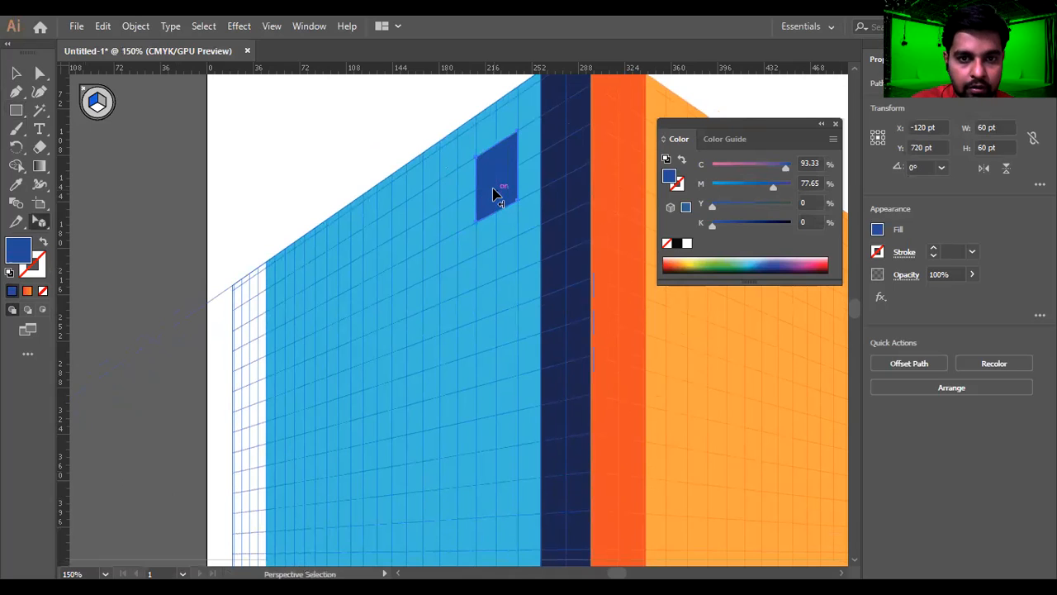
drag(490, 191, 394, 245)
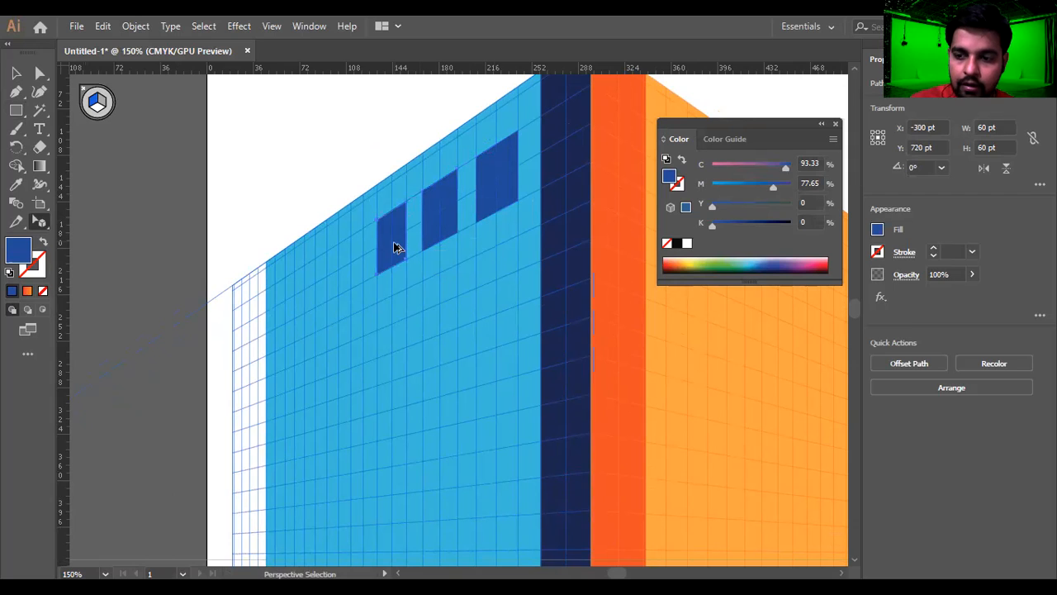
scroll(377, 264, up, 2)
drag(399, 253, 207, 349)
Select all six windows in the row and duplicate them in perspective about 90 pt straight down the left wall
key(ctrl+1)
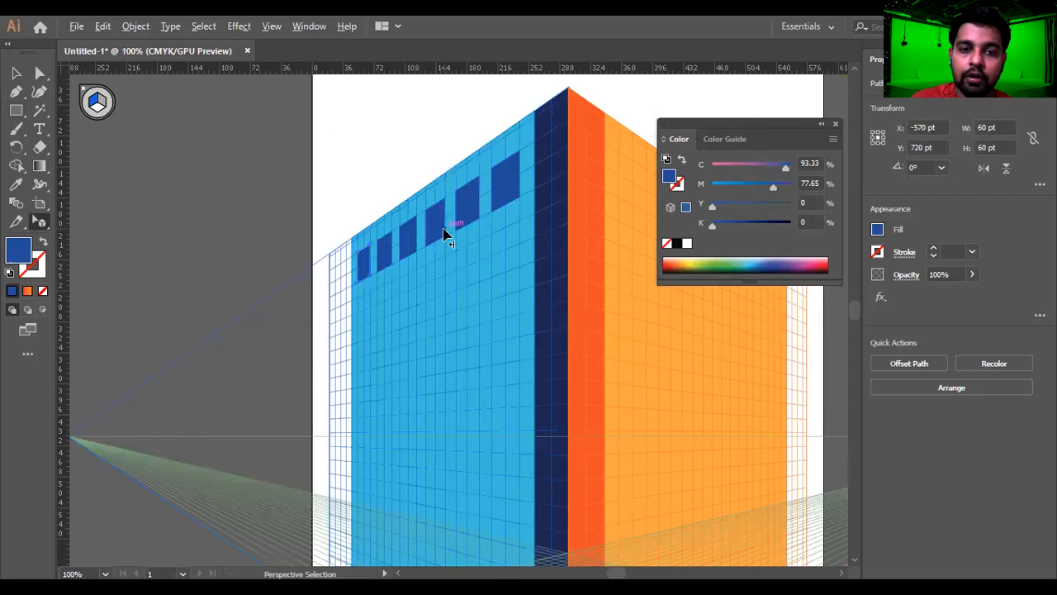
shift+click(385, 258)
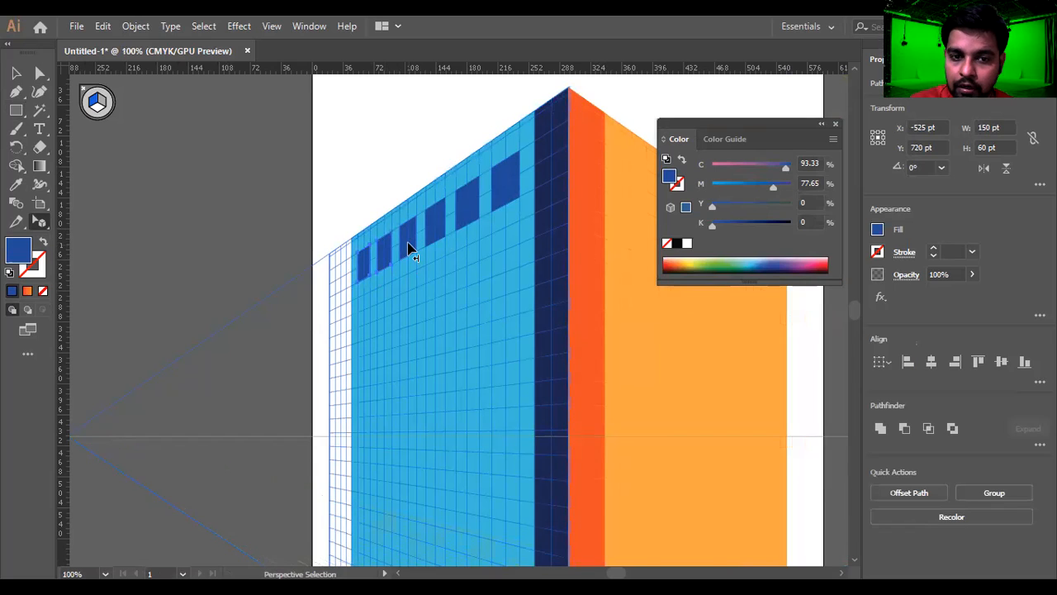
shift+click(440, 233)
shift+click(469, 221)
shift+click(510, 194)
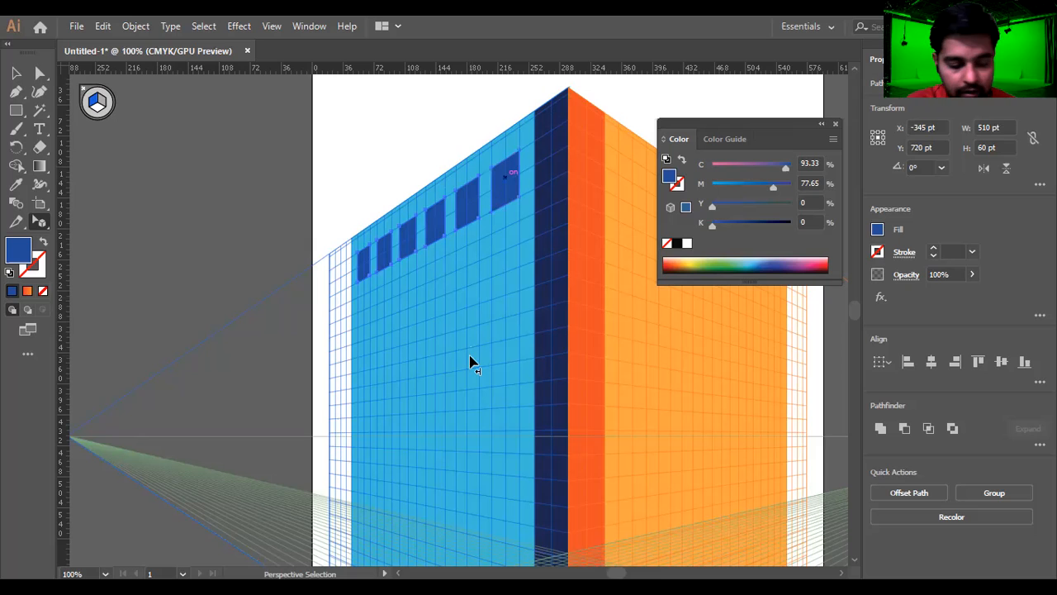
scroll(488, 316, up, 2)
drag(510, 150, 514, 243)
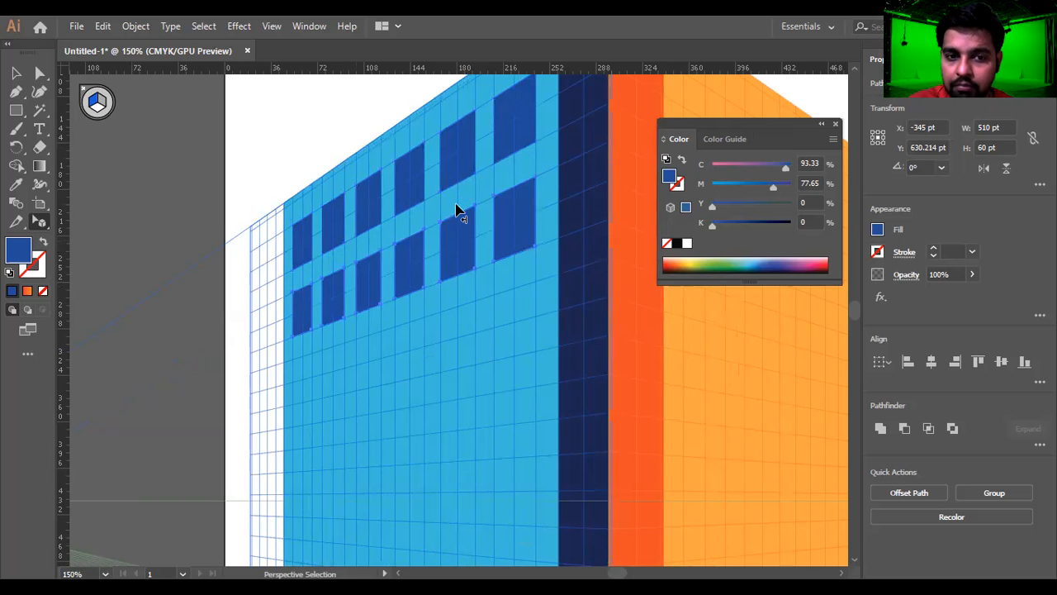
Duplicate the second window row in perspective to add a third and fourth row, each about 90 pt lower
scroll(458, 213, down, 1)
scroll(479, 207, down, 1)
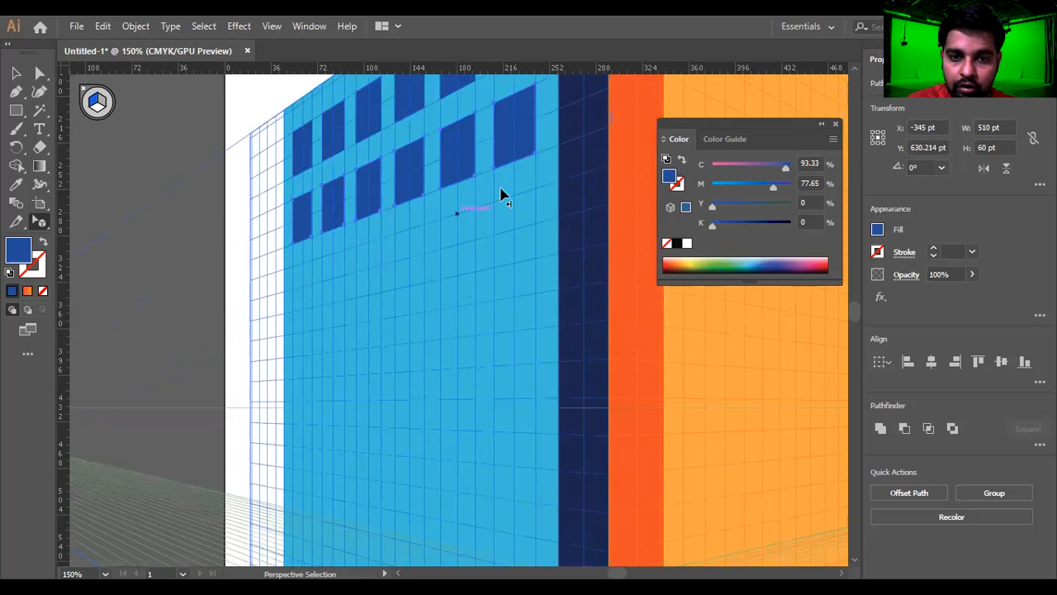
drag(505, 153, 505, 250)
scroll(501, 251, down, 2)
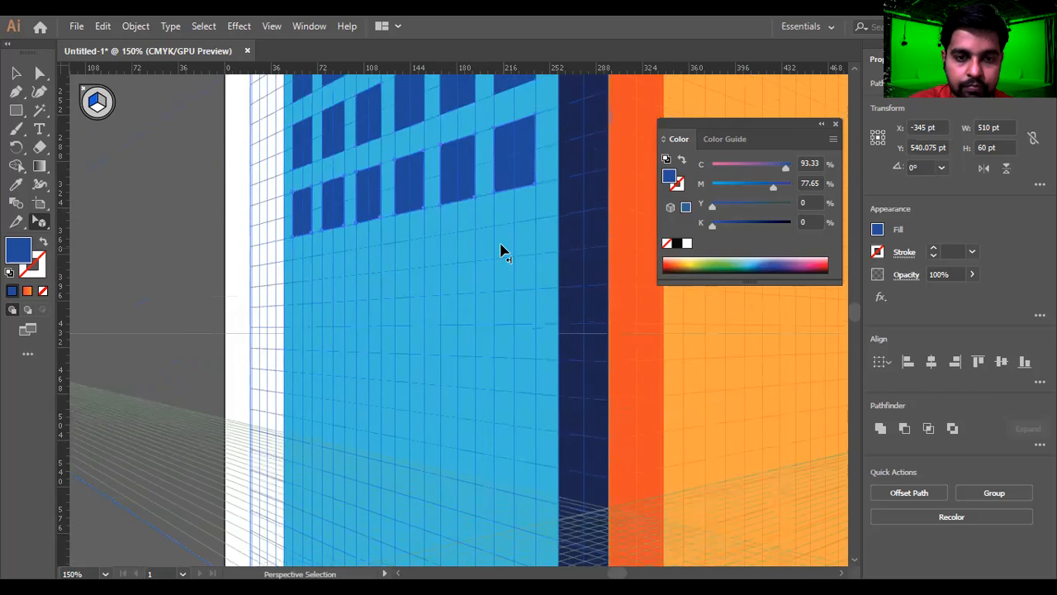
scroll(502, 253, down, 1)
drag(521, 130, 516, 234)
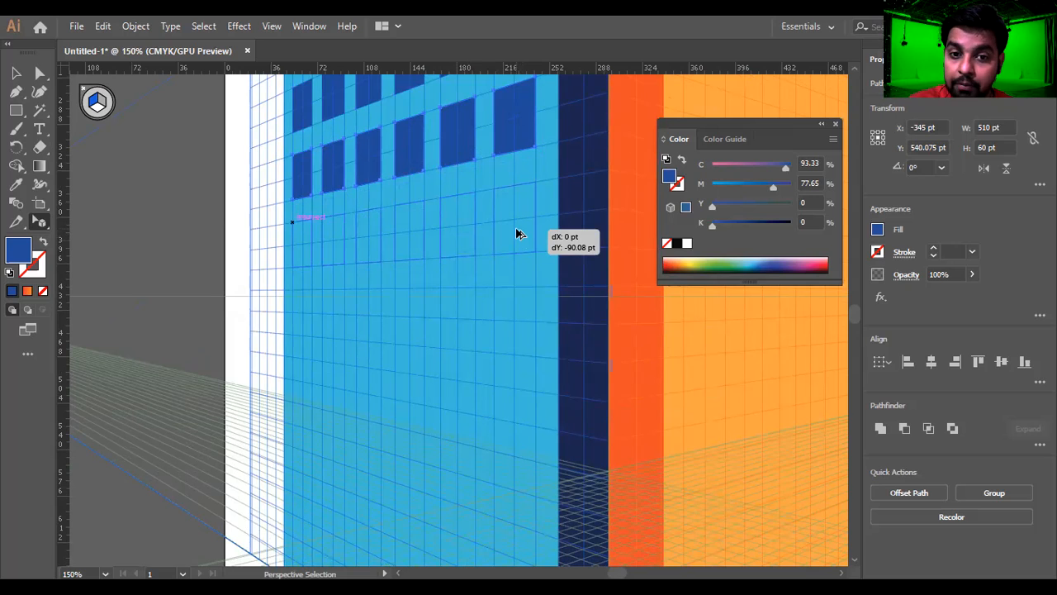
drag(516, 234, 514, 234)
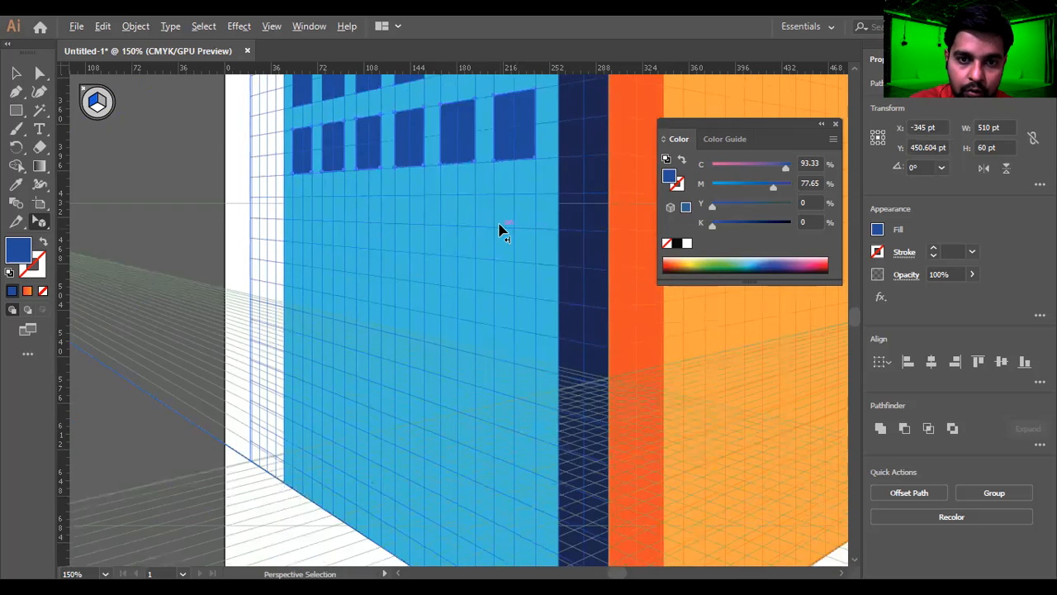
Duplicate the fourth window row in perspective straight down to Y 360 pt as the fifth row
scroll(499, 231, up, 3)
scroll(500, 231, down, 1)
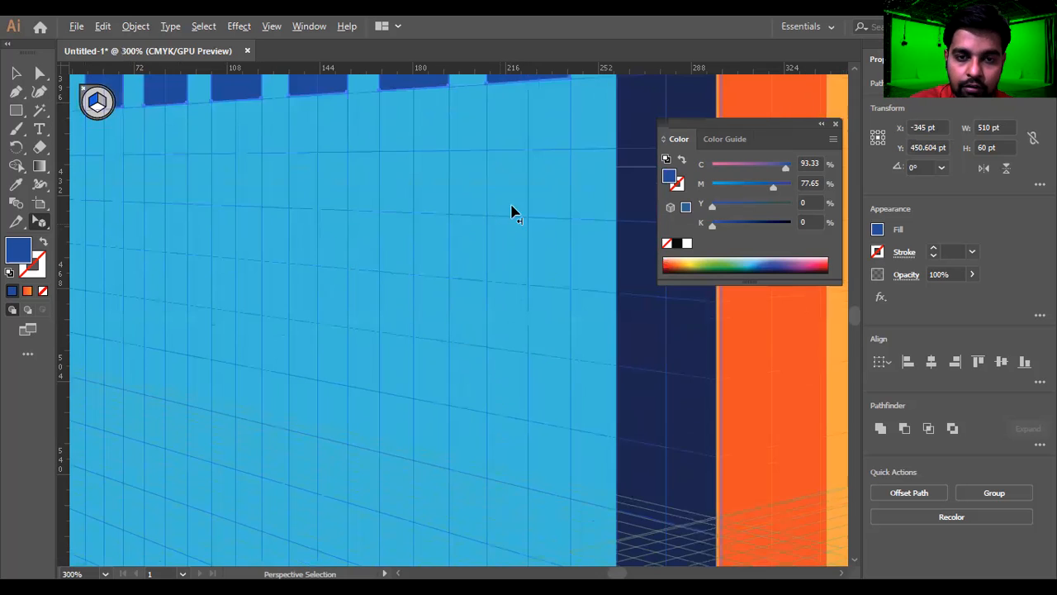
scroll(503, 168, up, 2)
drag(521, 124, 515, 315)
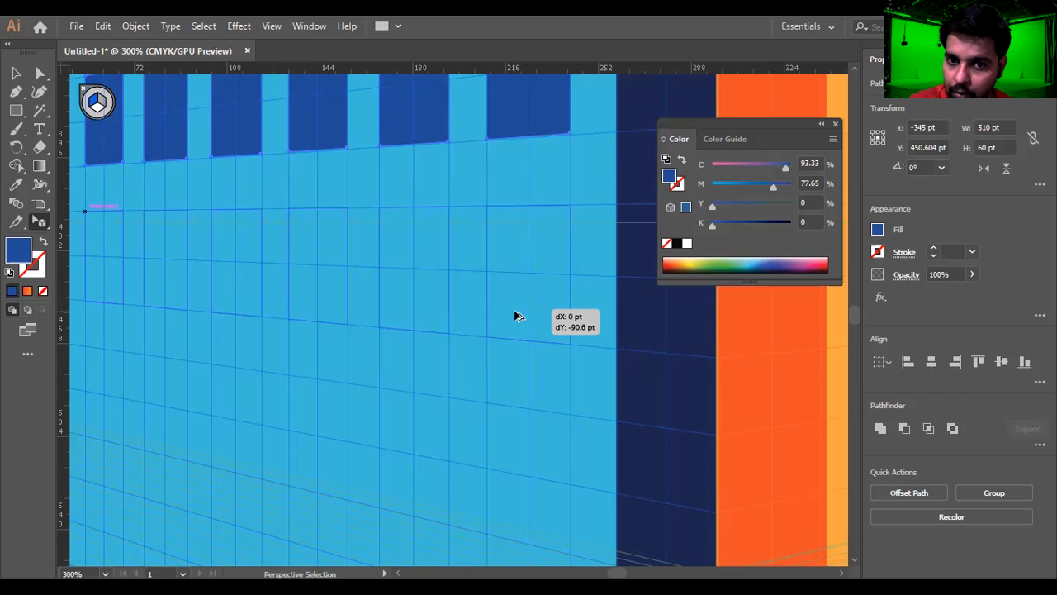
drag(514, 315, 514, 306)
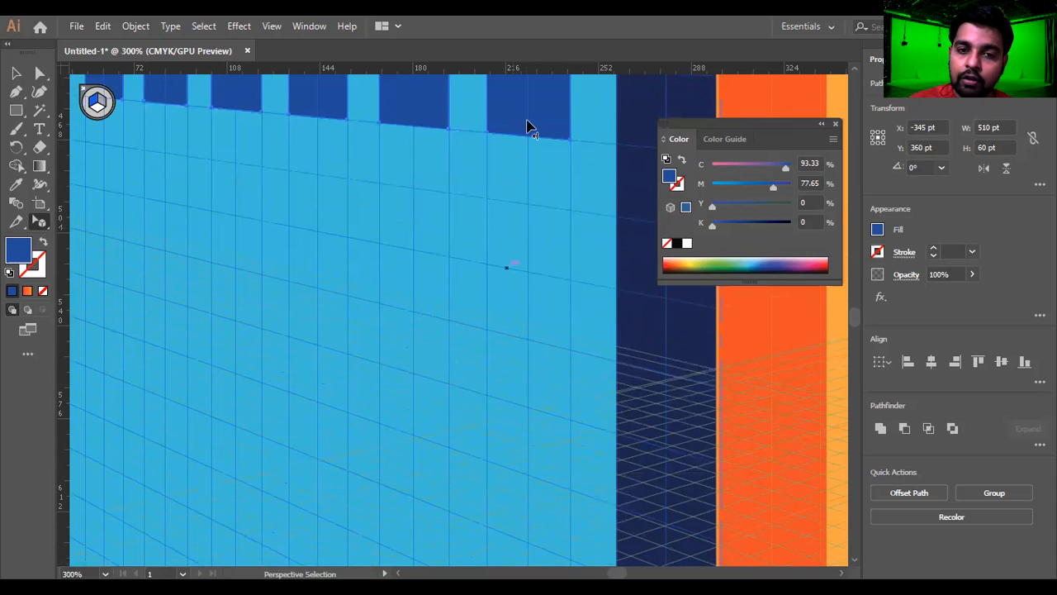
Duplicate the fifth window row downward three more times at about 90 pt spacing, filling the left wall to near its base
drag(521, 120, 522, 324)
scroll(521, 307, down, 1)
drag(545, 111, 543, 314)
scroll(538, 308, down, 8)
drag(537, 124, 529, 326)
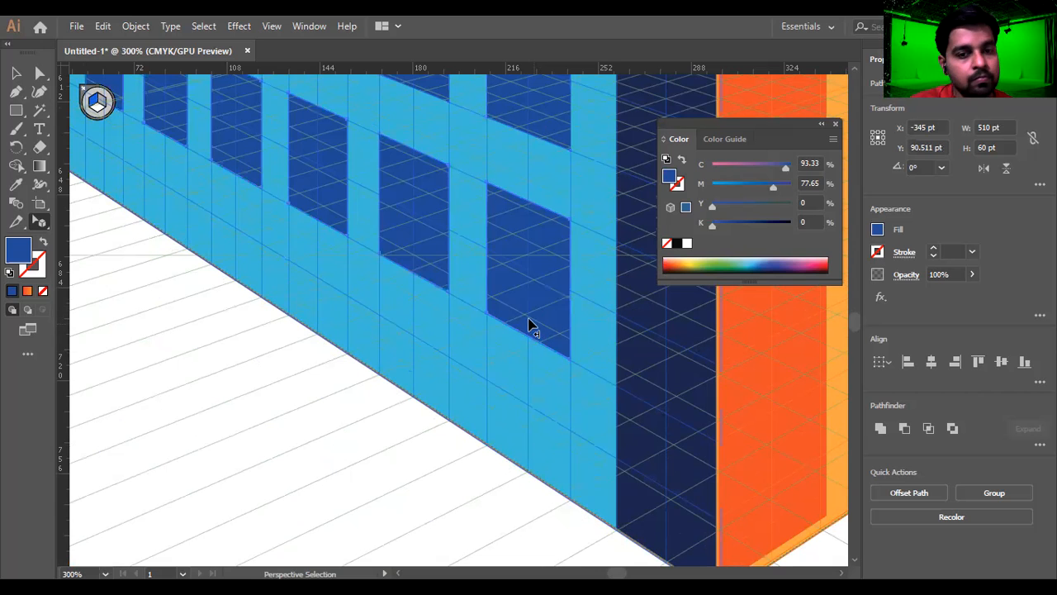
Duplicate the left wall's lowest window row onto the orange right wall in perspective, placing the copy at Y 90 pt
scroll(530, 318, down, 6)
scroll(523, 307, up, 3)
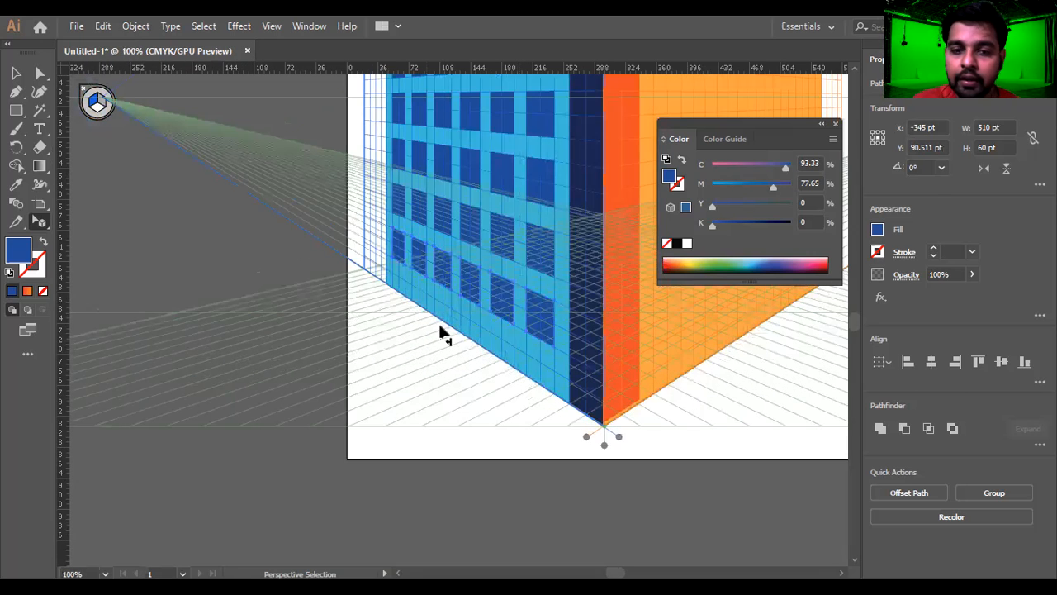
scroll(440, 330, down, 3)
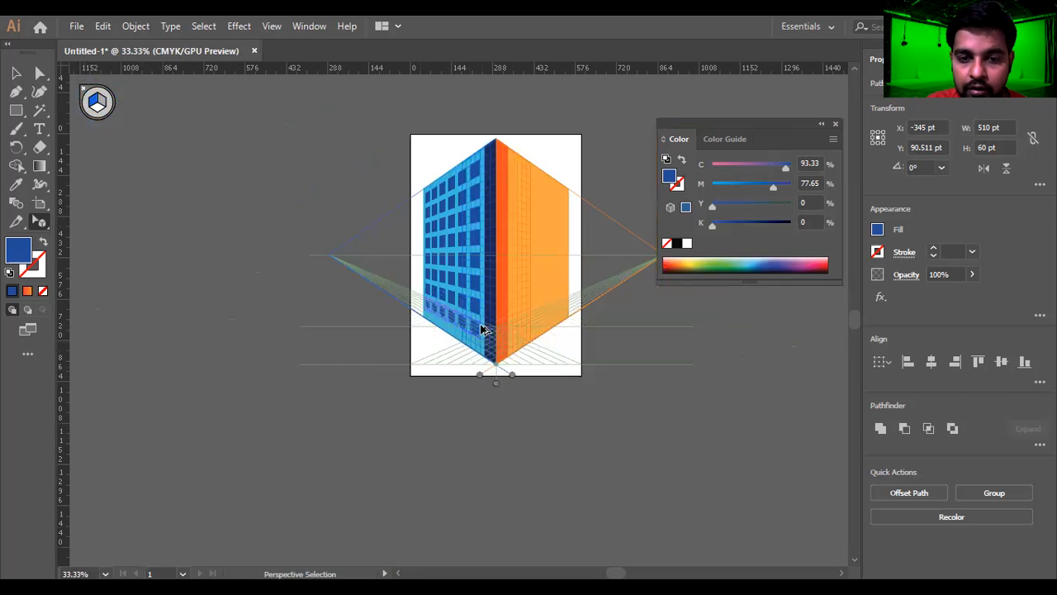
scroll(483, 329, up, 2)
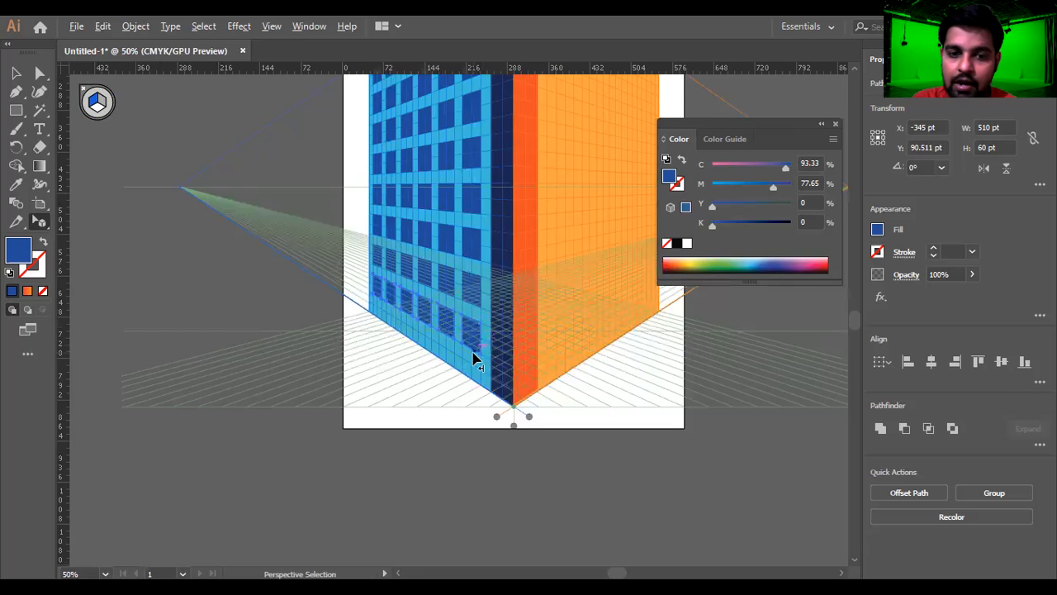
scroll(475, 357, up, 2)
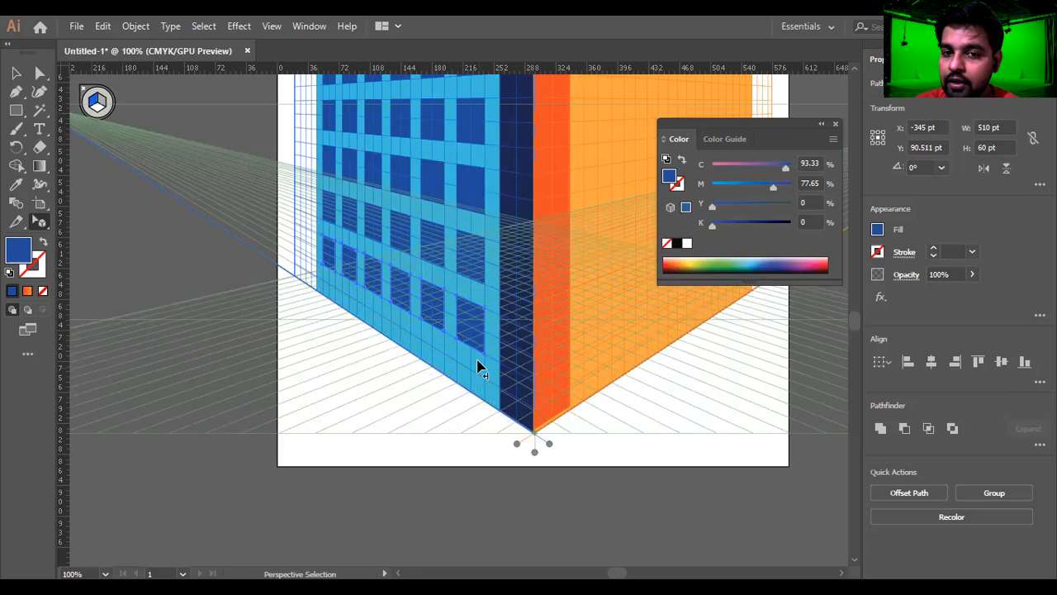
scroll(479, 363, up, 3)
drag(538, 347, 377, 372)
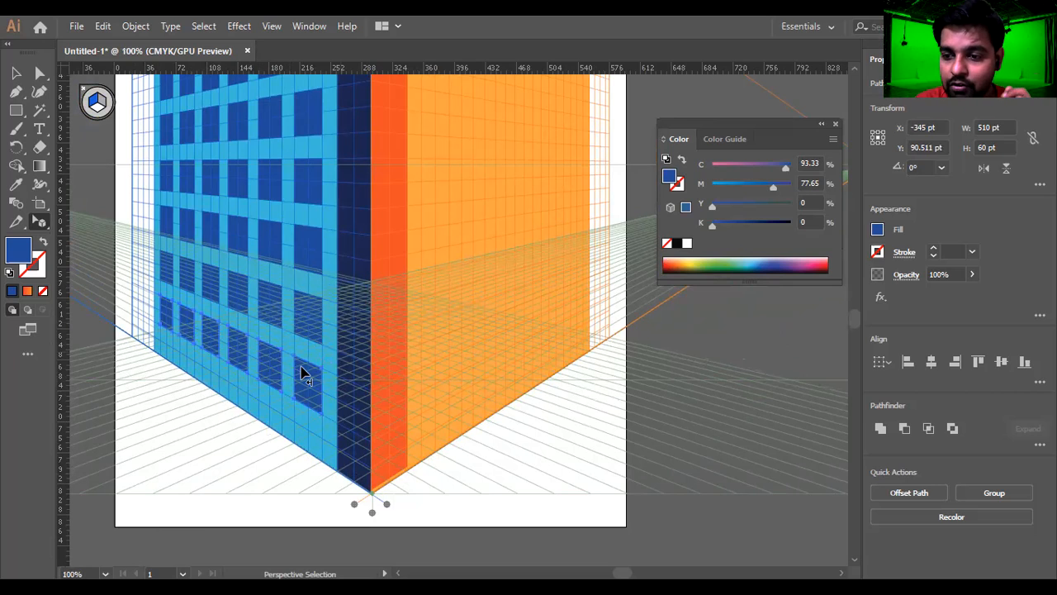
drag(321, 398, 678, 438)
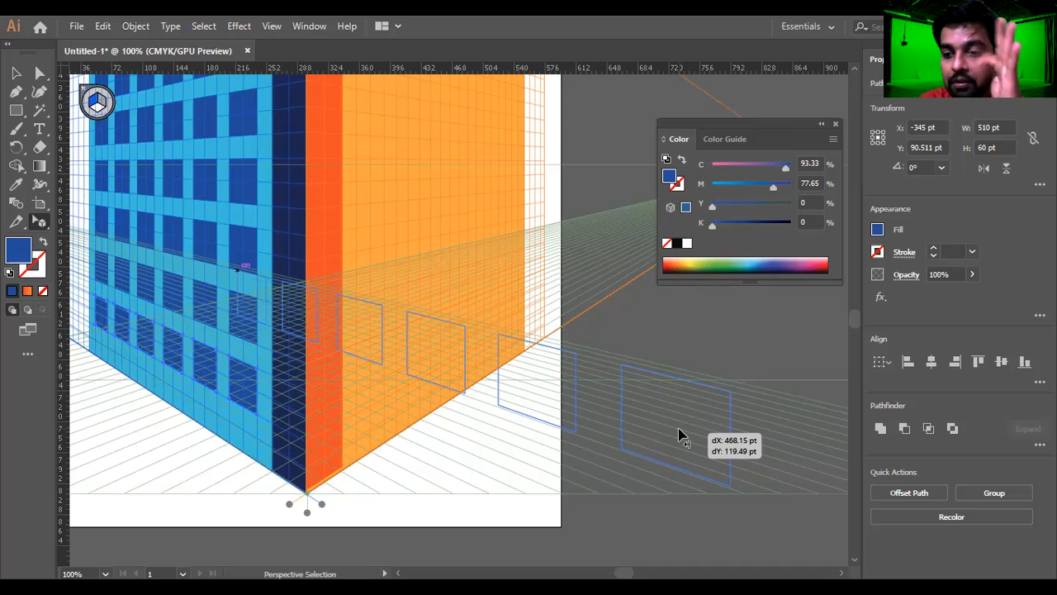
drag(679, 434, 513, 322)
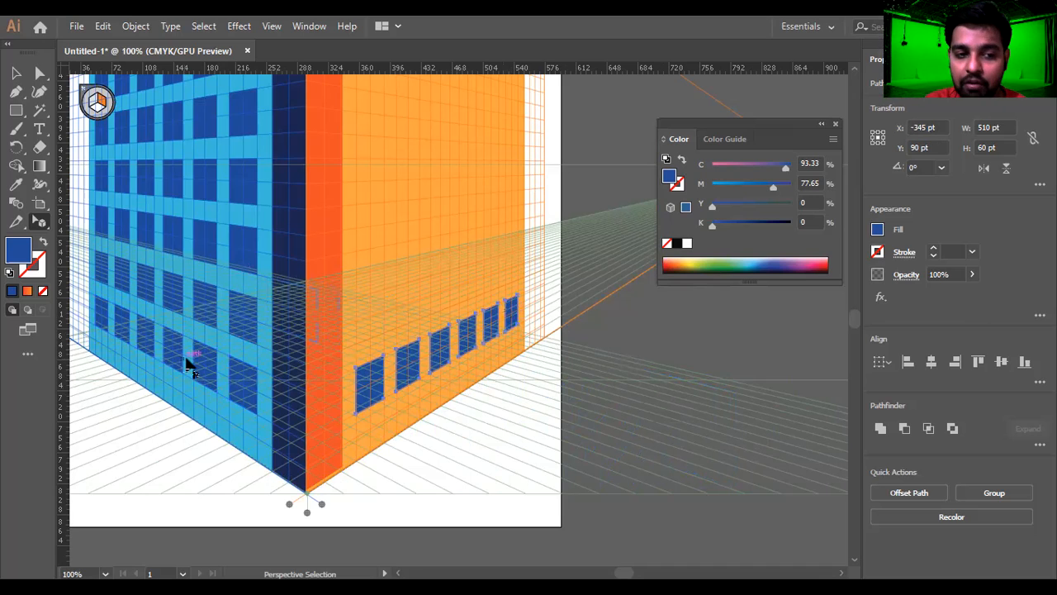
Select the left wall's second-lowest row of six windows and duplicate it onto the right wall in perspective at Y 180 pt
click(110, 272)
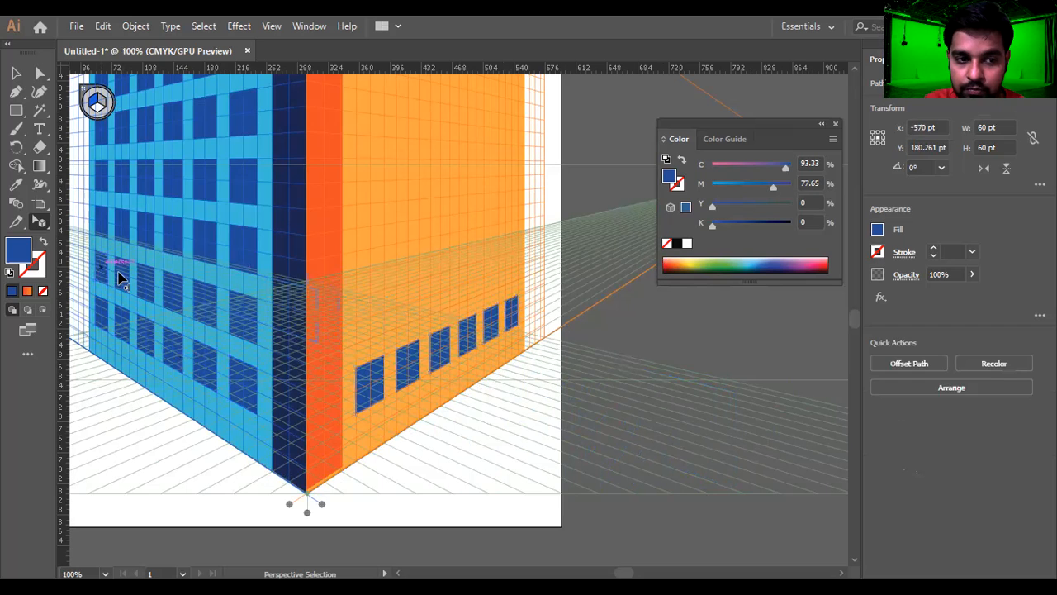
drag(147, 285, 240, 312)
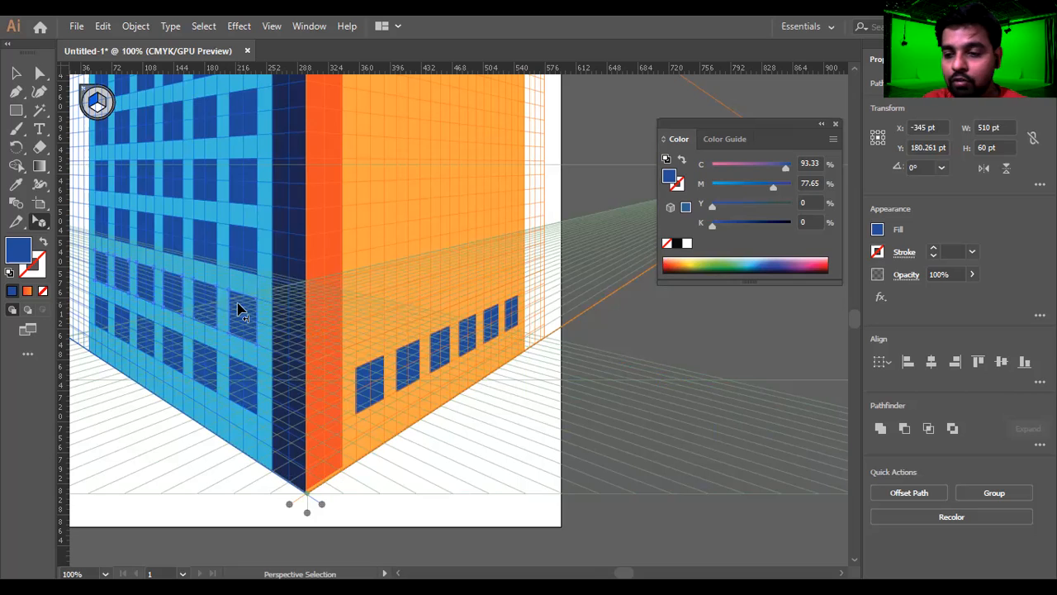
drag(242, 314, 842, 380)
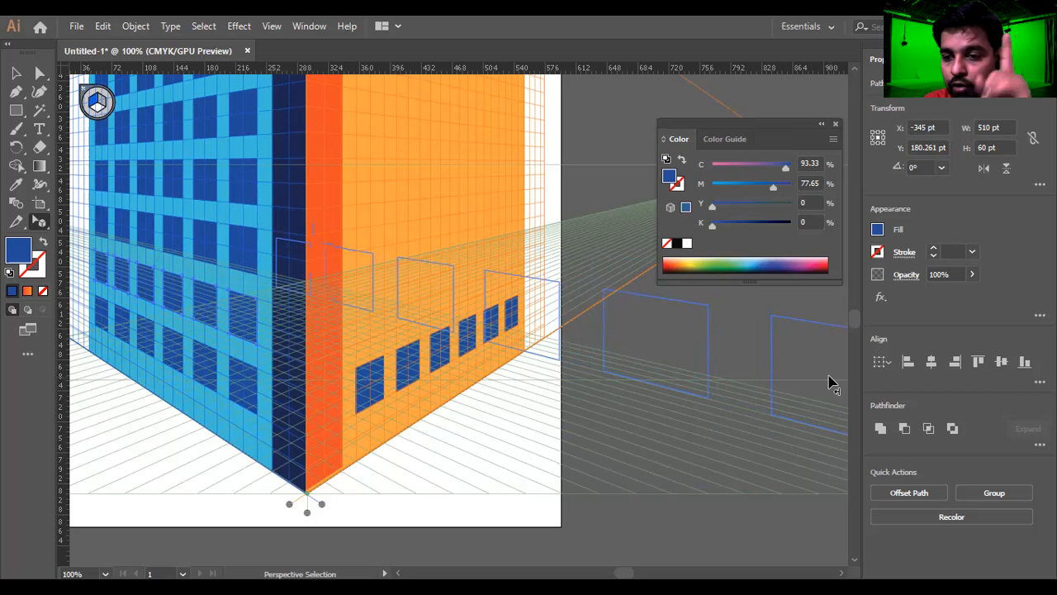
drag(828, 377, 512, 273)
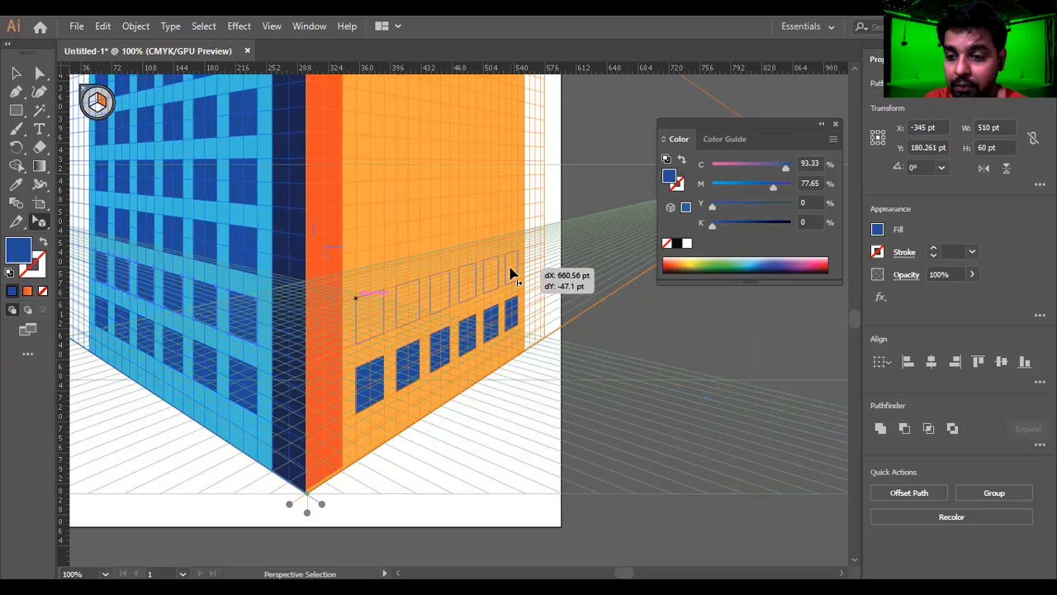
drag(511, 272, 512, 272)
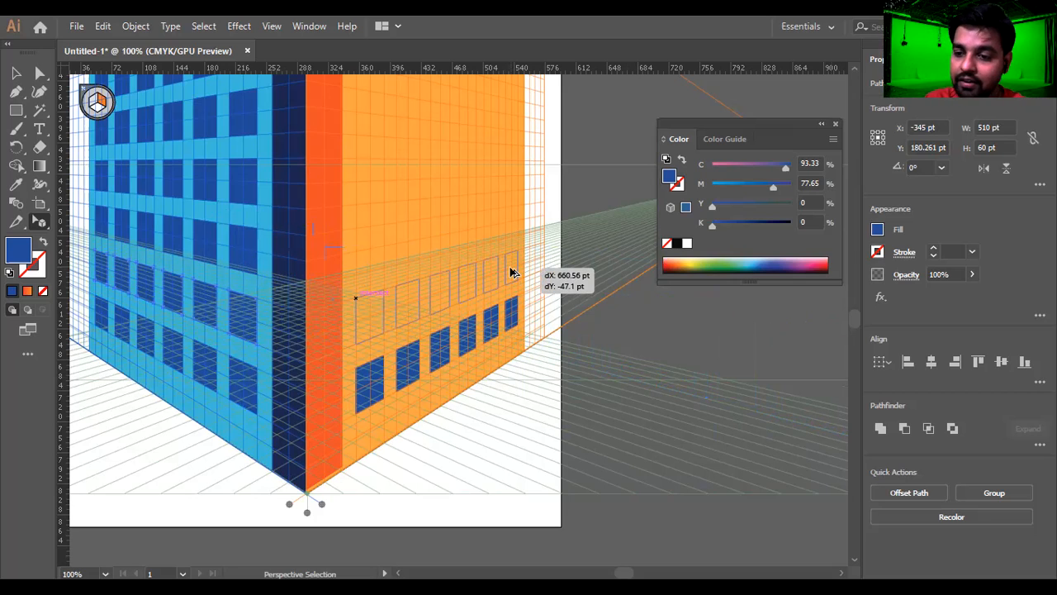
drag(511, 273, 512, 274)
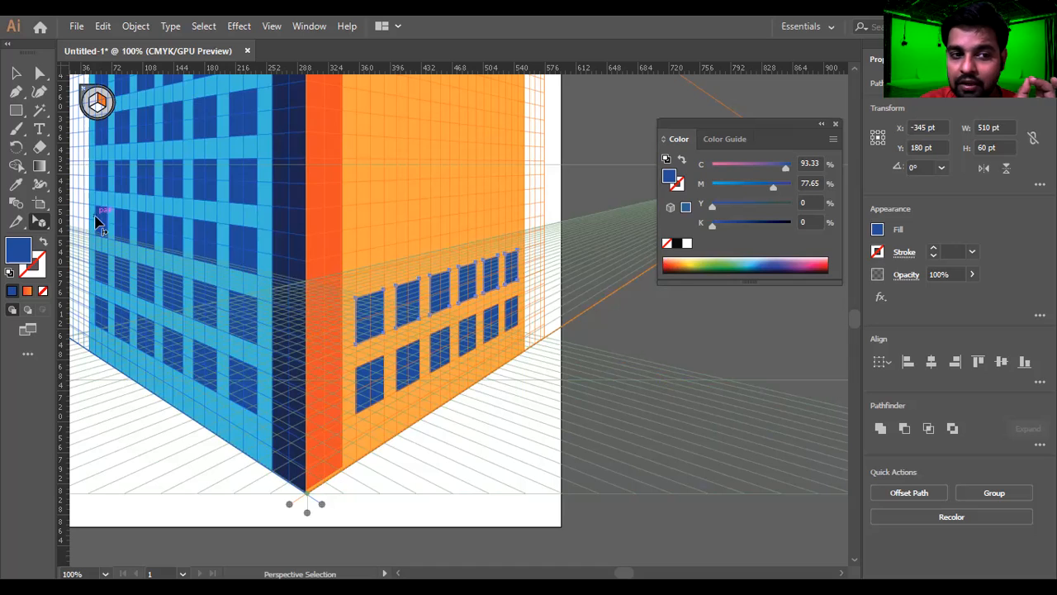
Try to place a single window on the right wall in perspective above the first column
key(1)
drag(454, 252, 374, 247)
key(3)
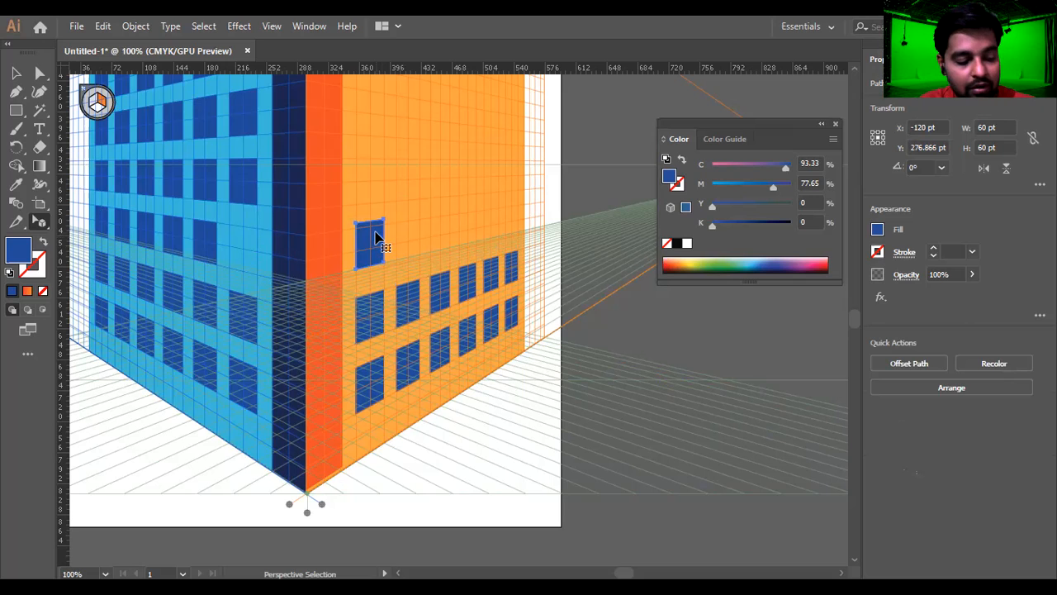
key(ctrl+z)
Place a copy of a left-wall window on the right wall in perspective at X -120 pt, Y 270 pt, above the first column
drag(241, 257, 368, 254)
key(2)
key(3)
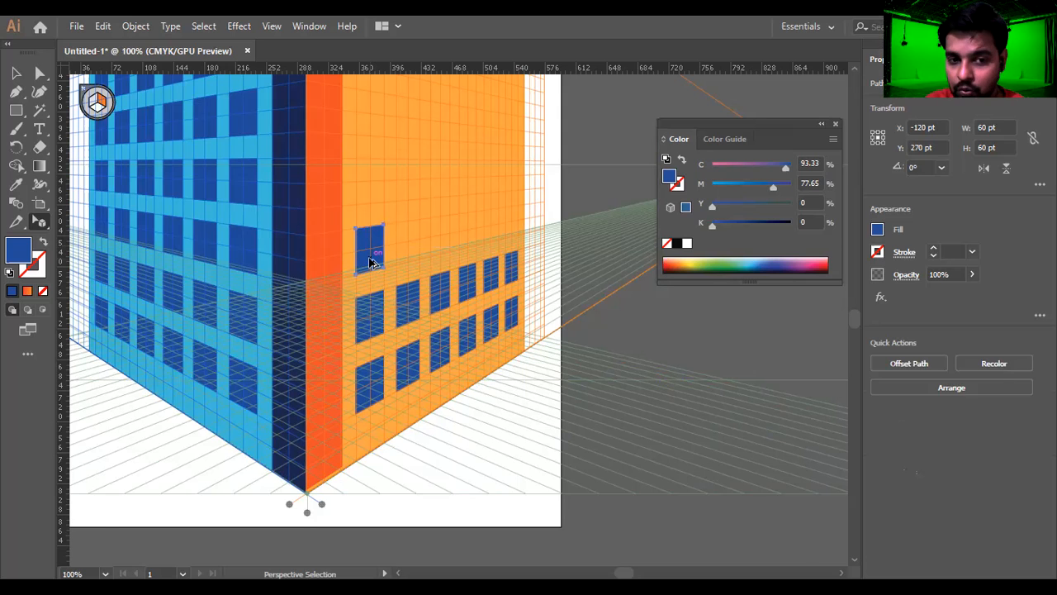
Duplicate the new right-wall window in perspective across the wall at 90 pt spacing, completing a third row of six
scroll(370, 258, up, 1)
scroll(369, 262, up, 1)
drag(267, 294, 326, 268)
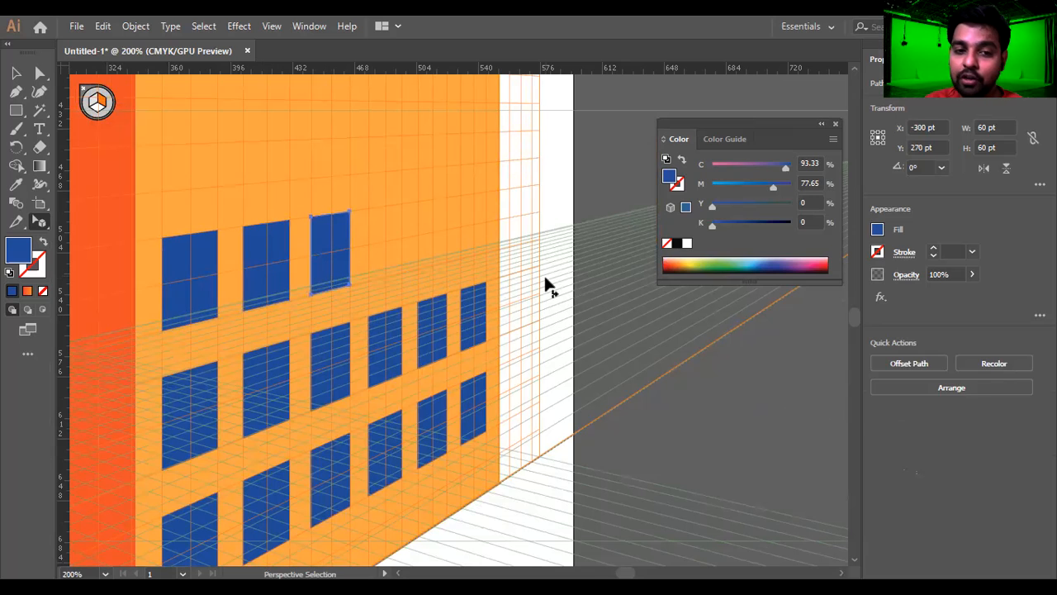
key(ctrl+d)
key(ctrl+d)
key(ctrl+d)
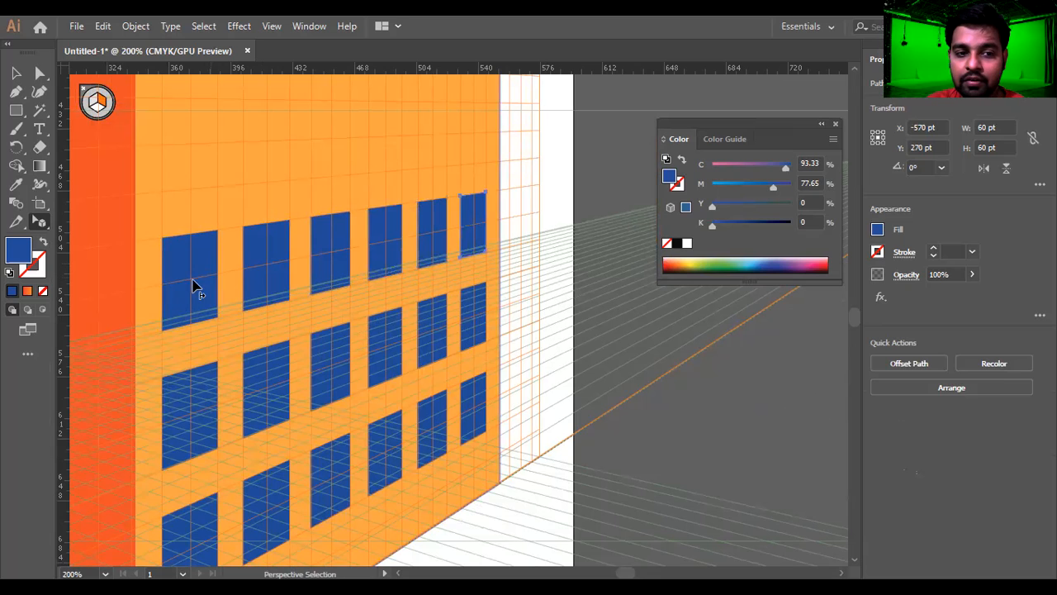
Duplicate the third row's first window straight up the right wall, repeating at 90 pt spacing to Y 720 pt
drag(207, 281, 229, 246)
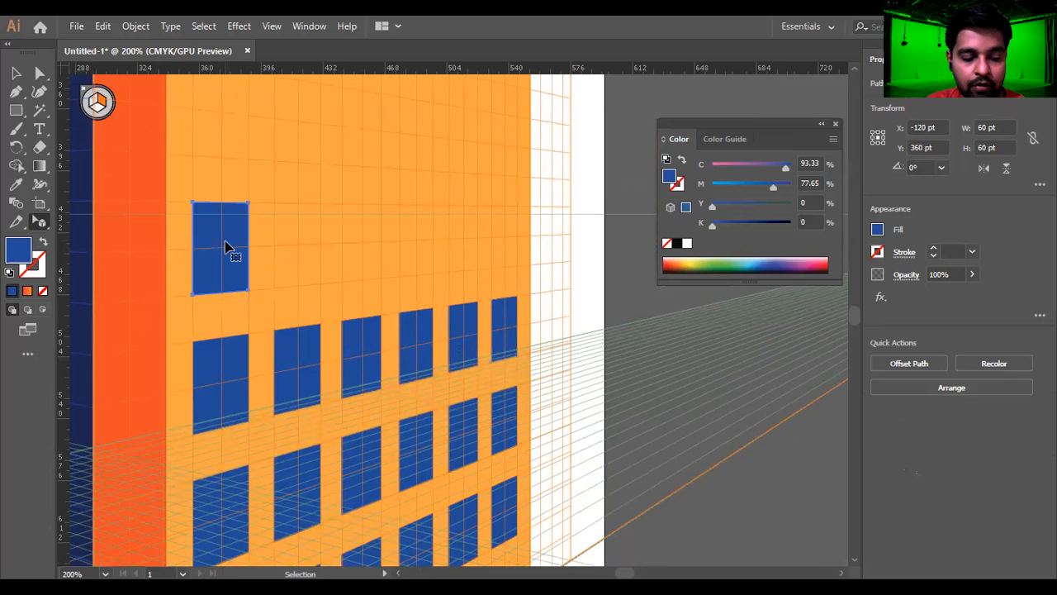
key(ctrl+d)
scroll(236, 288, up, 5)
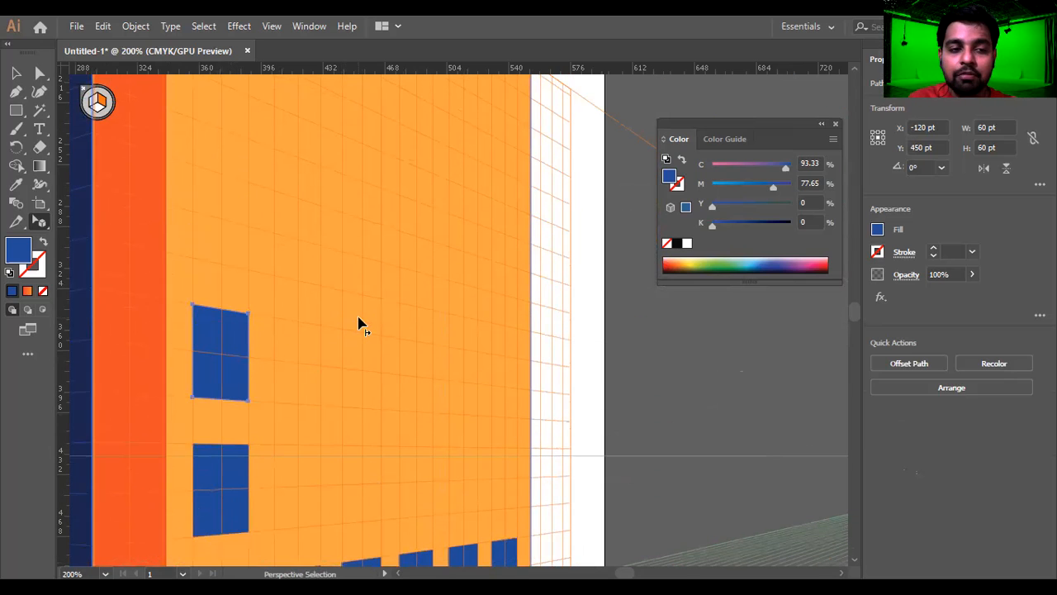
scroll(359, 324, up, 1)
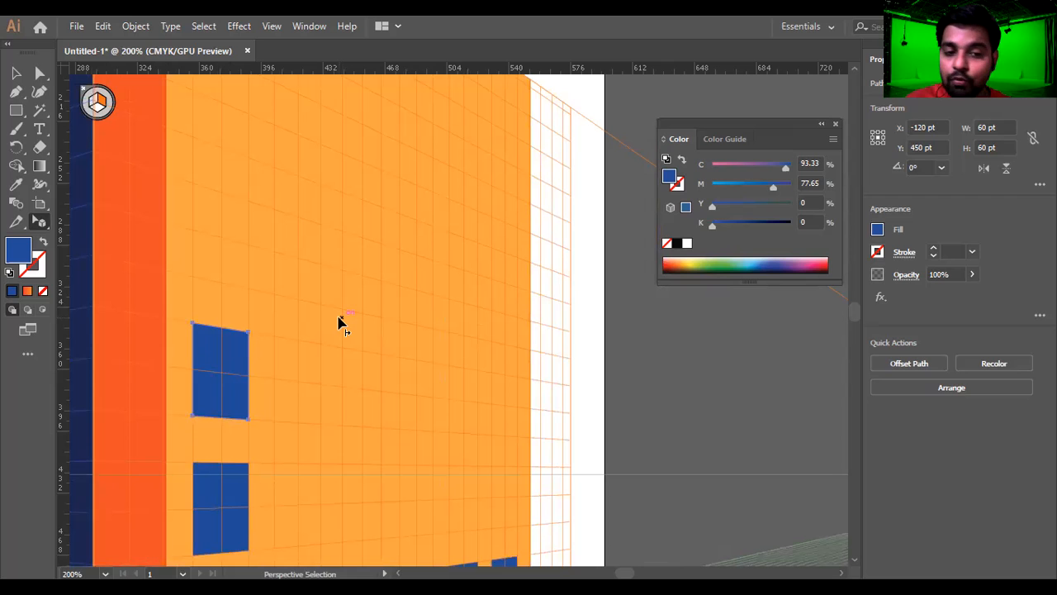
key(ctrl+d)
key(ctrl+d)
scroll(327, 326, up, 10)
key(ctrl+d)
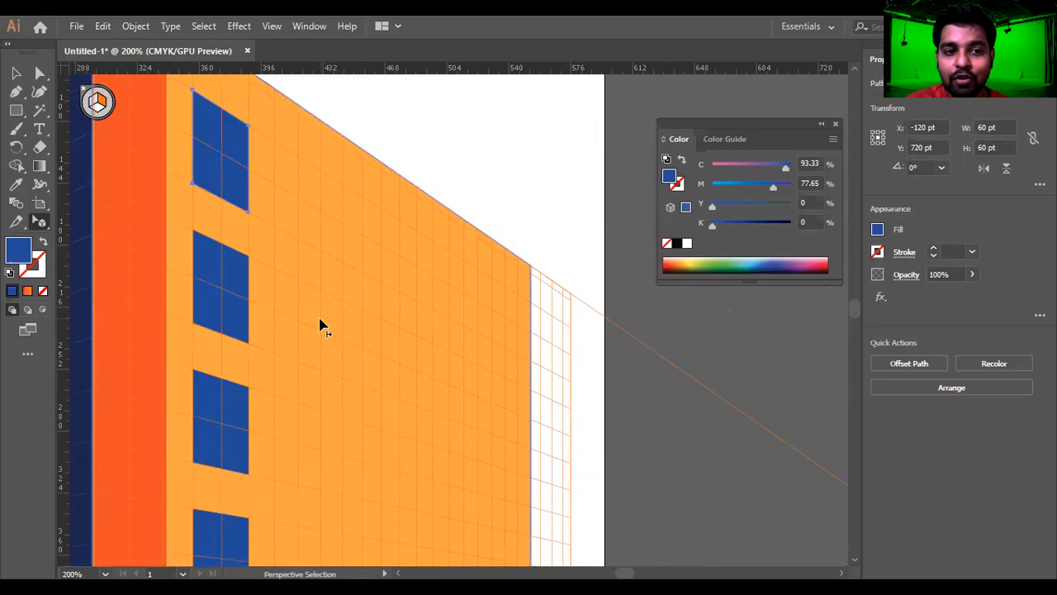
Duplicate the topmost right-wall window in perspective across the wall at 90 pt spacing, completing a top row of six
scroll(322, 324, up, 2)
drag(209, 214, 285, 255)
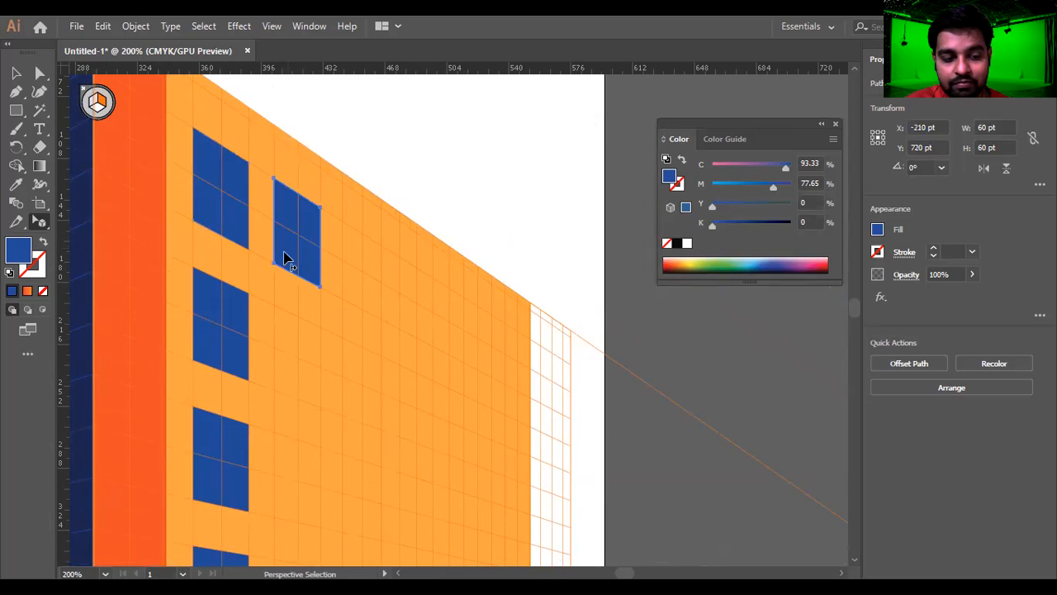
key(ctrl+d)
key(ctrl+d)
key(ctrl+d)
key(ctrl+d)
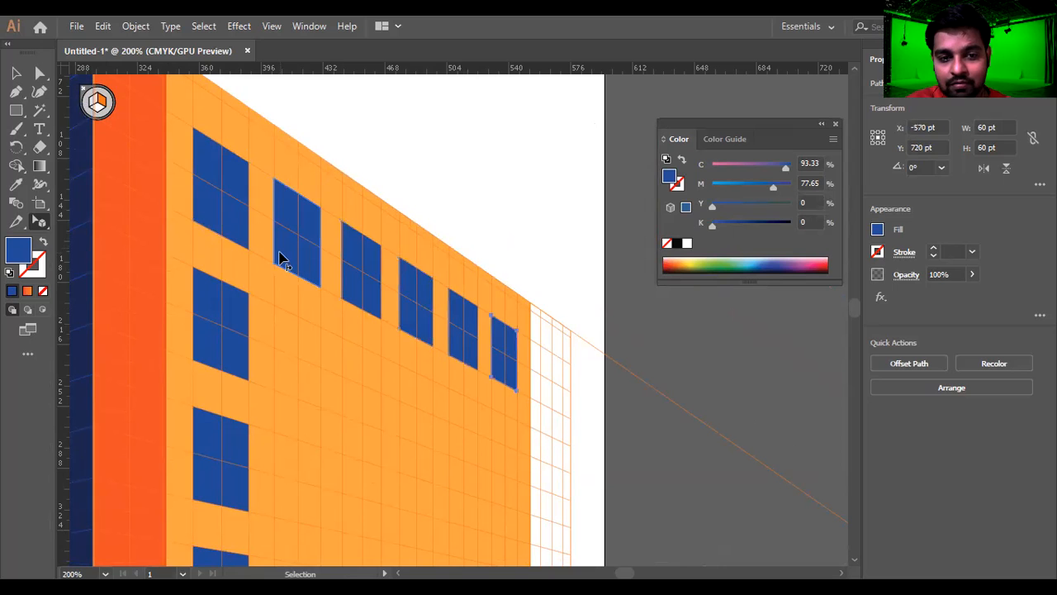
Duplicate the top row's second window straight down the right wall, repeating at 90 pt spacing to Y 360 pt
drag(282, 249, 283, 372)
scroll(283, 363, down, 3)
key(ctrl+d)
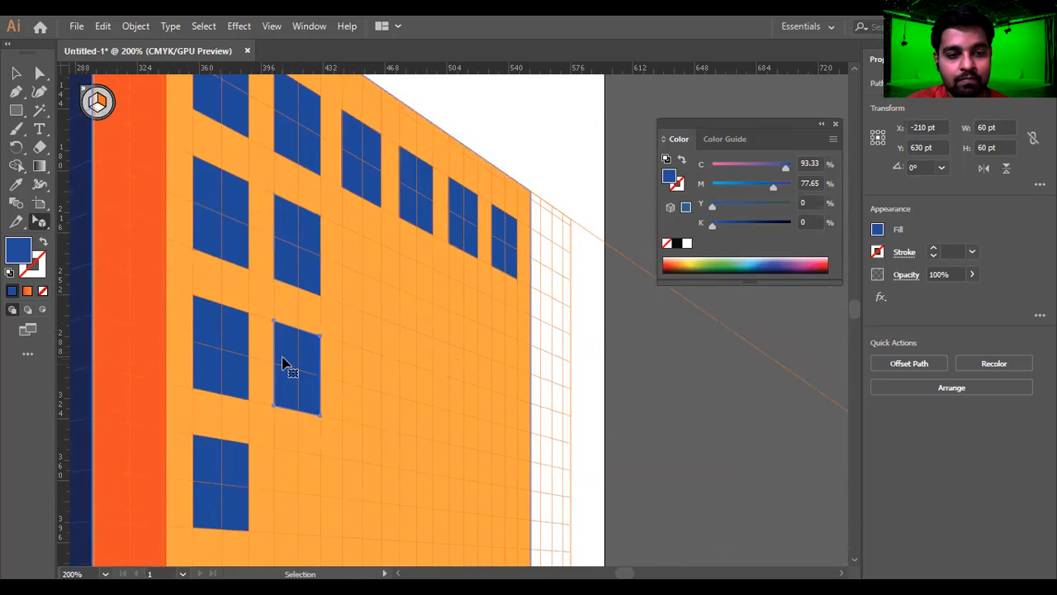
key(ctrl+d)
scroll(283, 363, down, 1)
scroll(284, 363, down, 4)
key(ctrl+d)
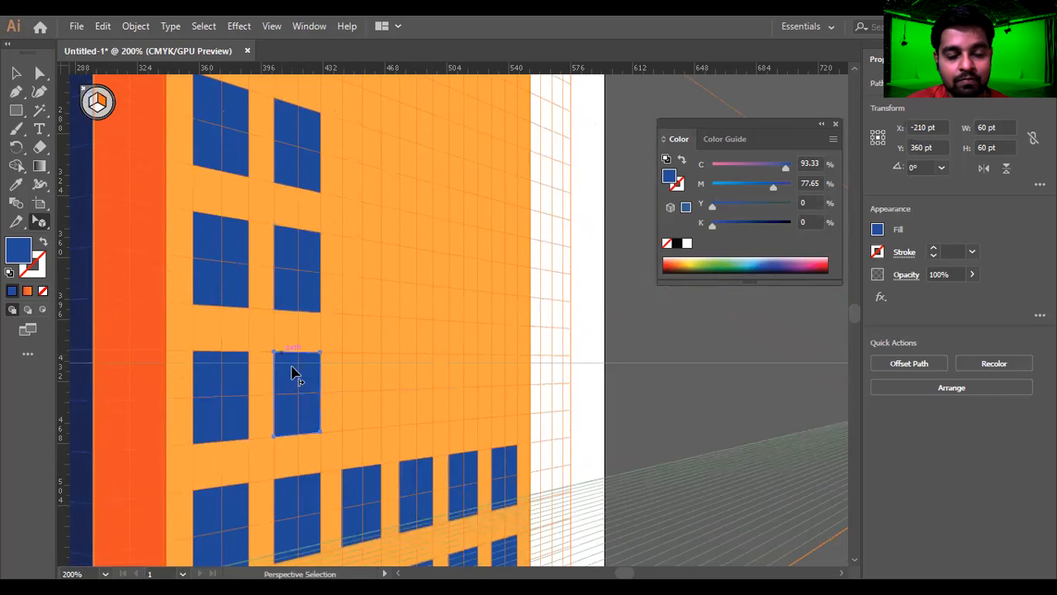
scroll(306, 413, down, 2)
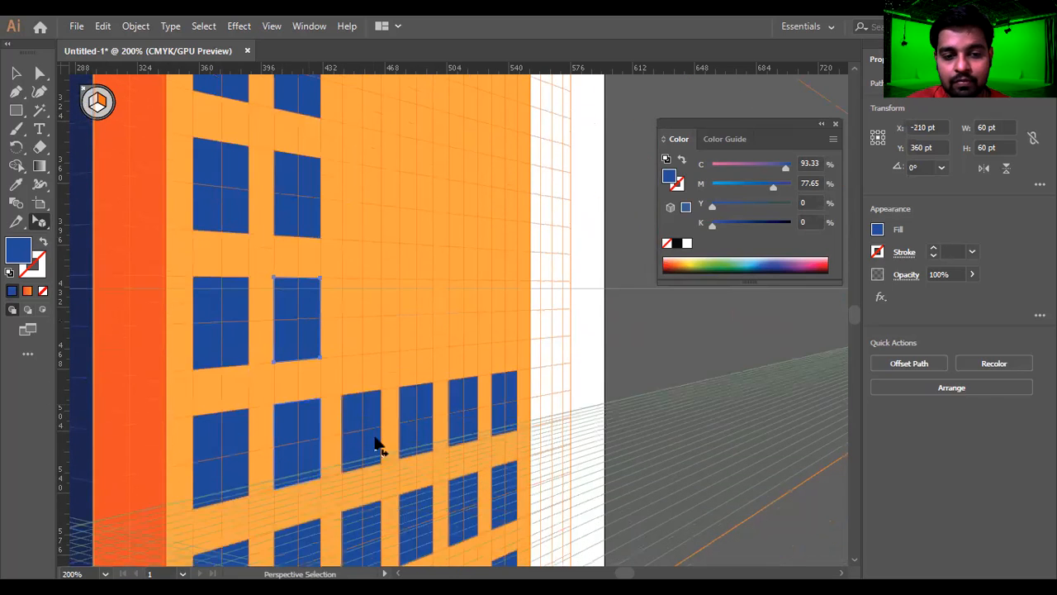
shift+click(419, 424)
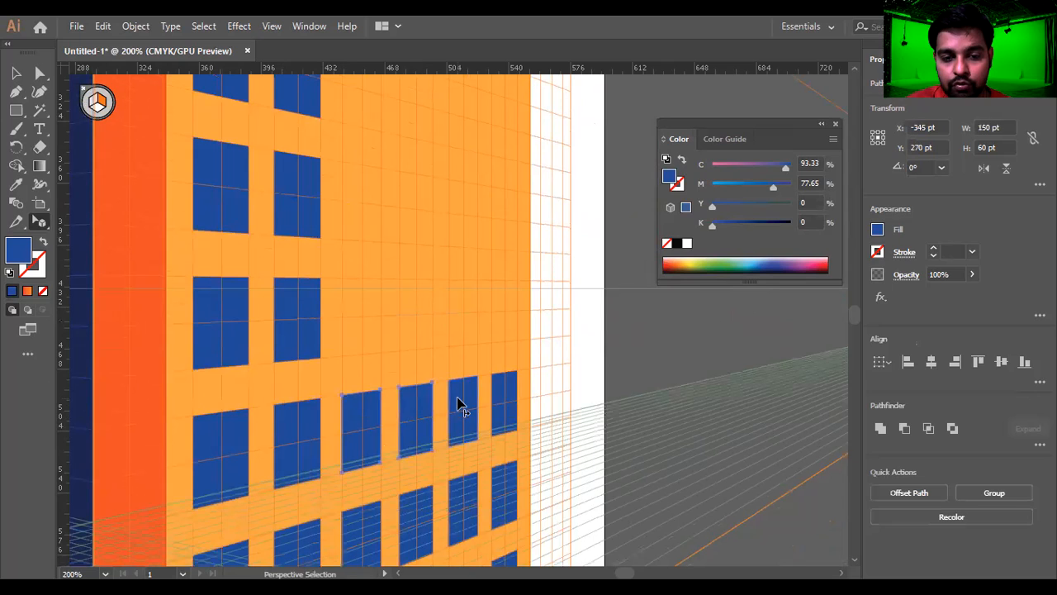
shift+click(511, 398)
key(ctrl+z)
drag(507, 401, 509, 296)
key(ctrl+z)
Select the last four windows of the right wall's third row and duplicate them straight up to about Y 359 pt
click(501, 391)
shift+click(465, 401)
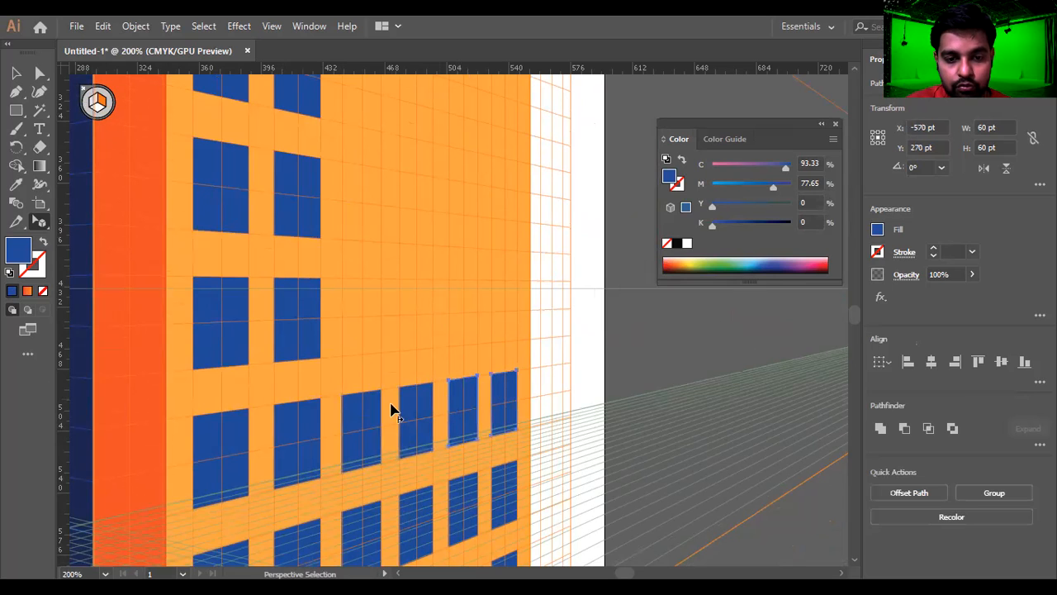
shift+click(407, 411)
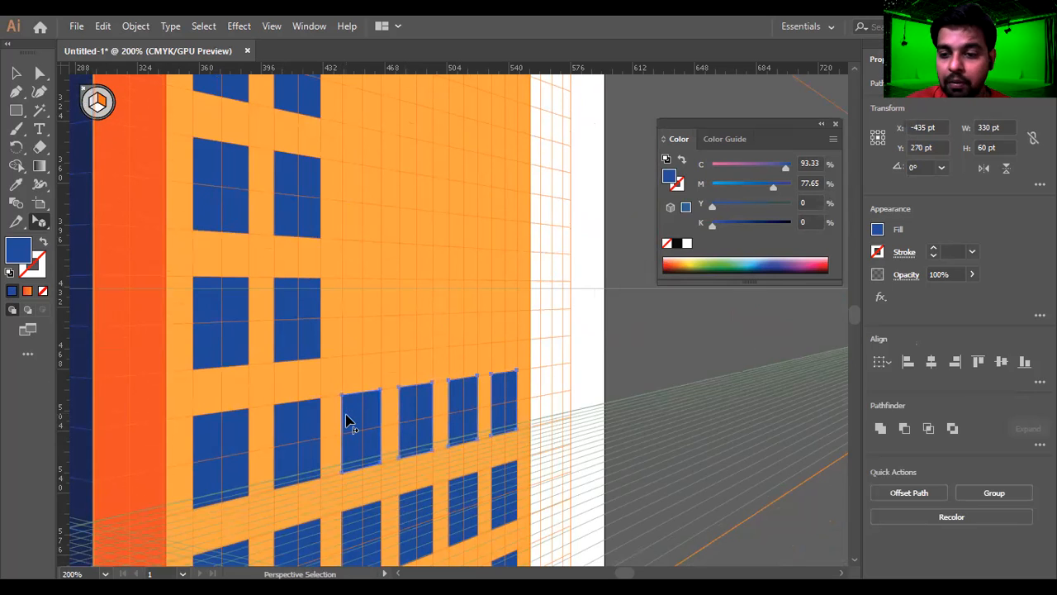
drag(372, 424, 375, 310)
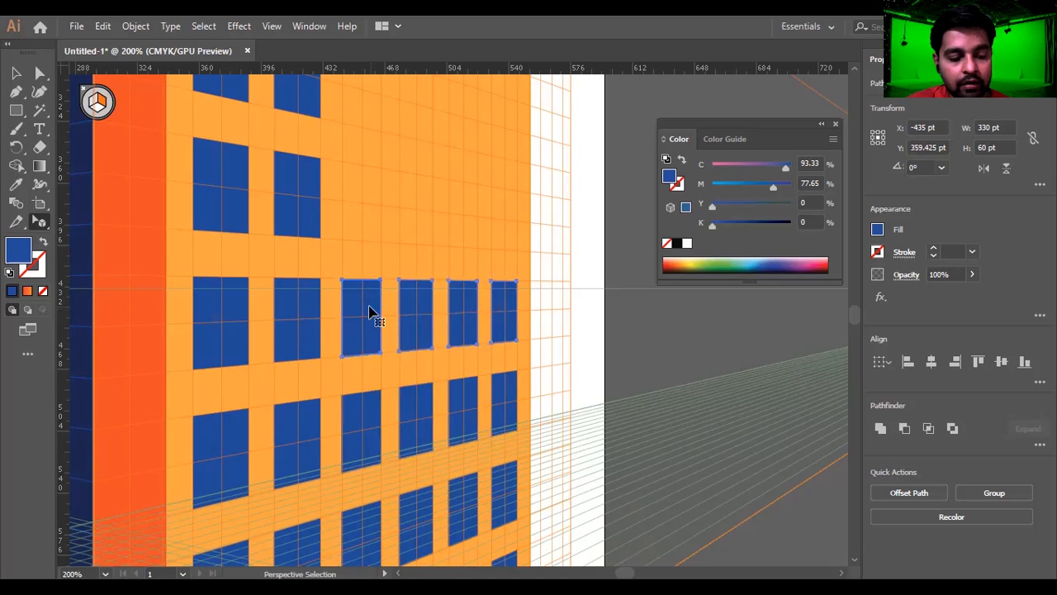
Repeat the four-window duplication three more times up the right wall, filling the remaining gaps below the top row
key(ctrl+d)
scroll(364, 376, up, 3)
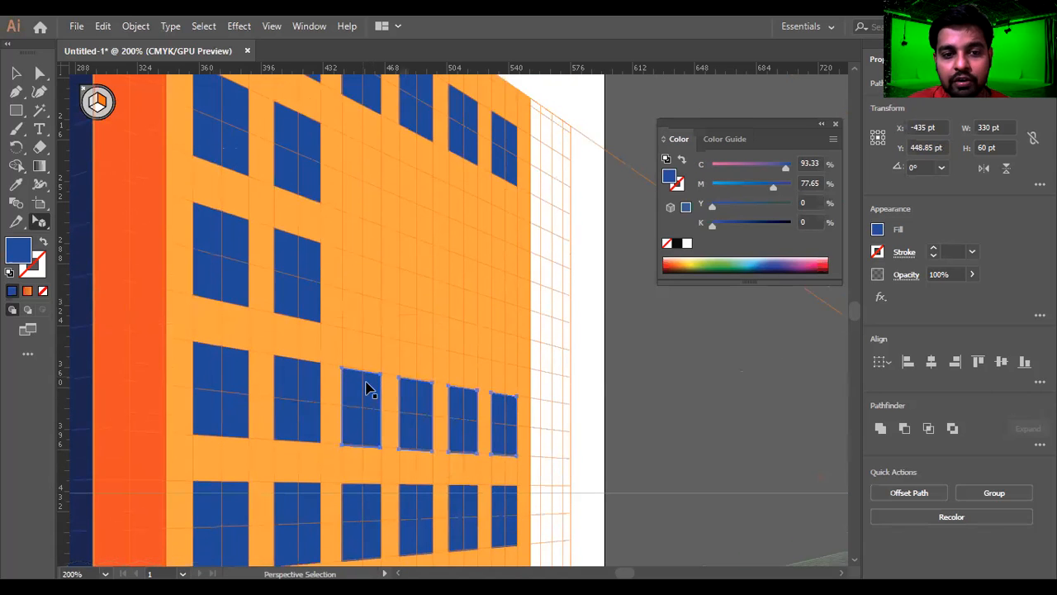
key(ctrl+d)
scroll(369, 387, up, 3)
key(ctrl+d)
Inspect the finished building and switch the artwork to Outline view to examine the window outlines on both walls
scroll(416, 320, down, 5)
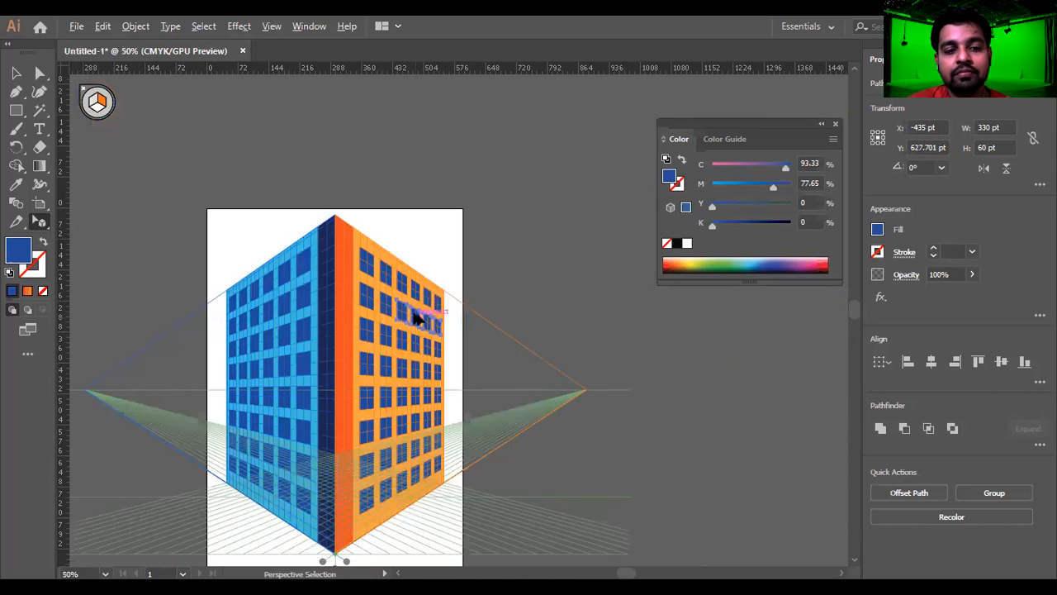
scroll(385, 435, up, 2)
scroll(387, 442, up, 3)
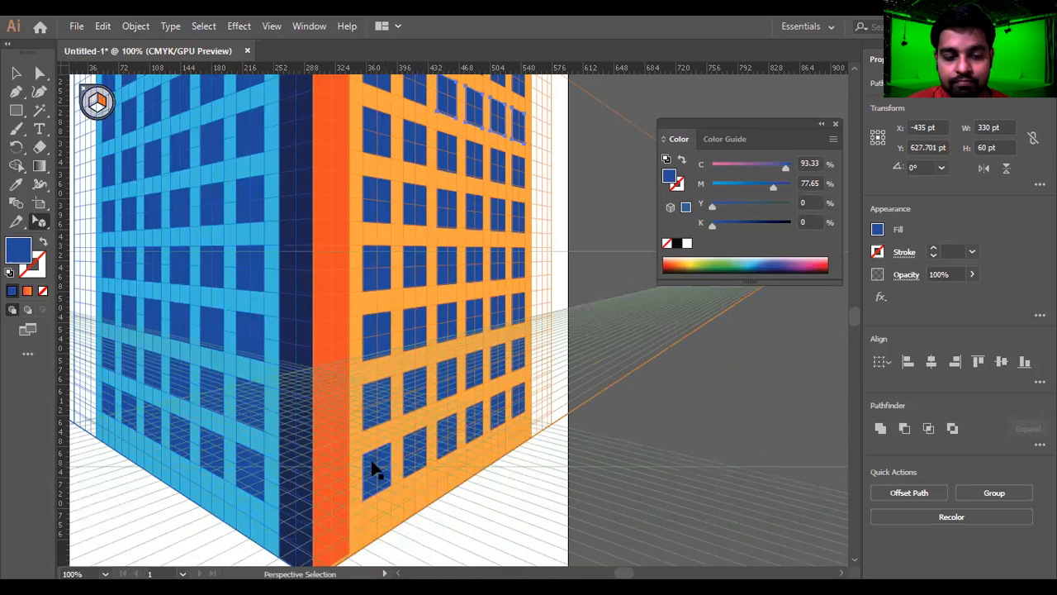
key(ctrl+y)
key(ctrl+y)
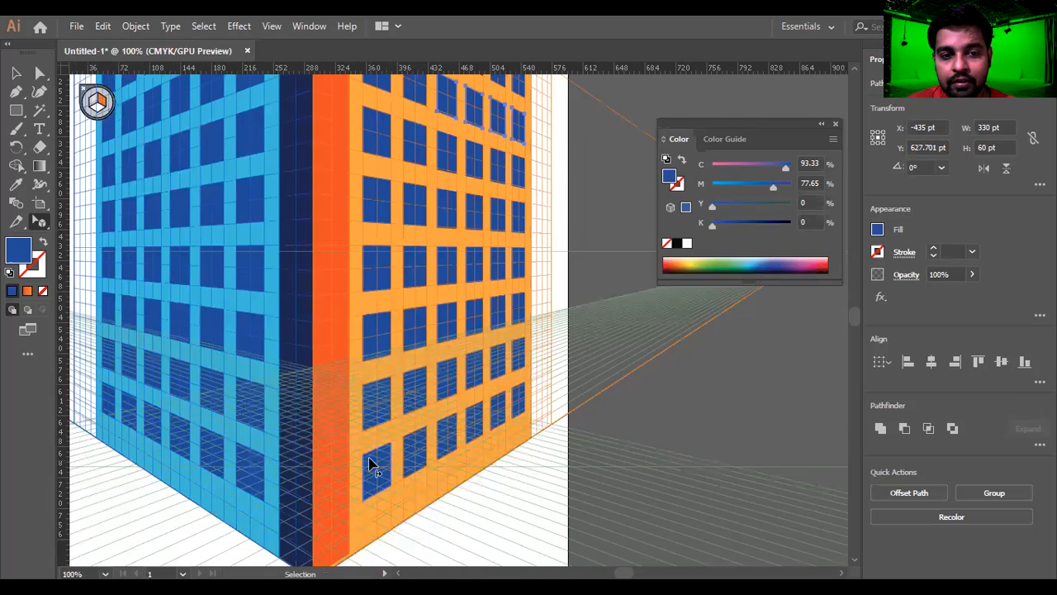
key(ctrl+y)
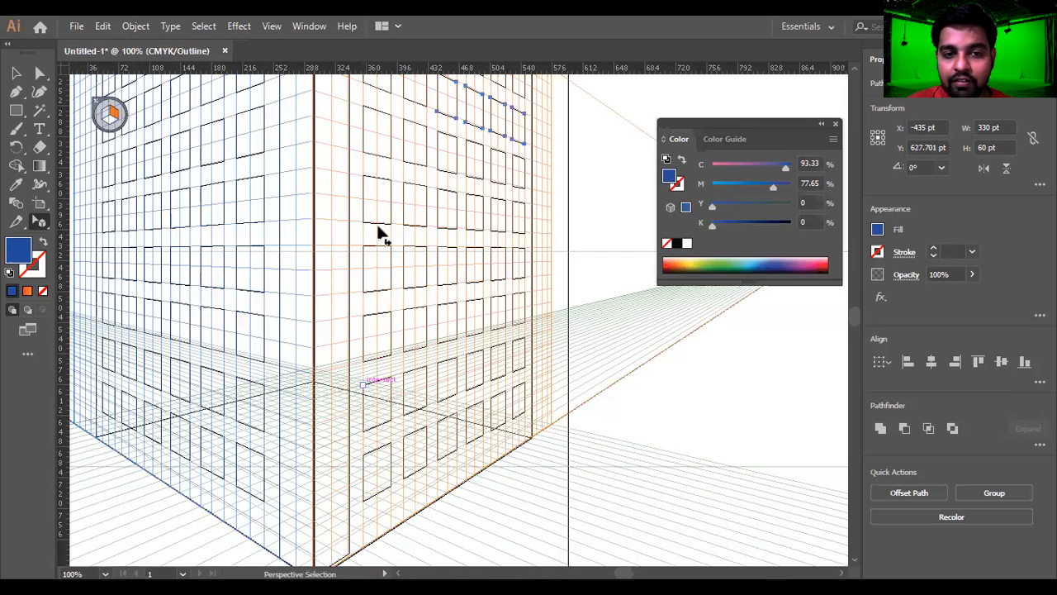
Select the right wall's windows in Outline view and return the artwork to the colour preview
scroll(378, 231, down, 3)
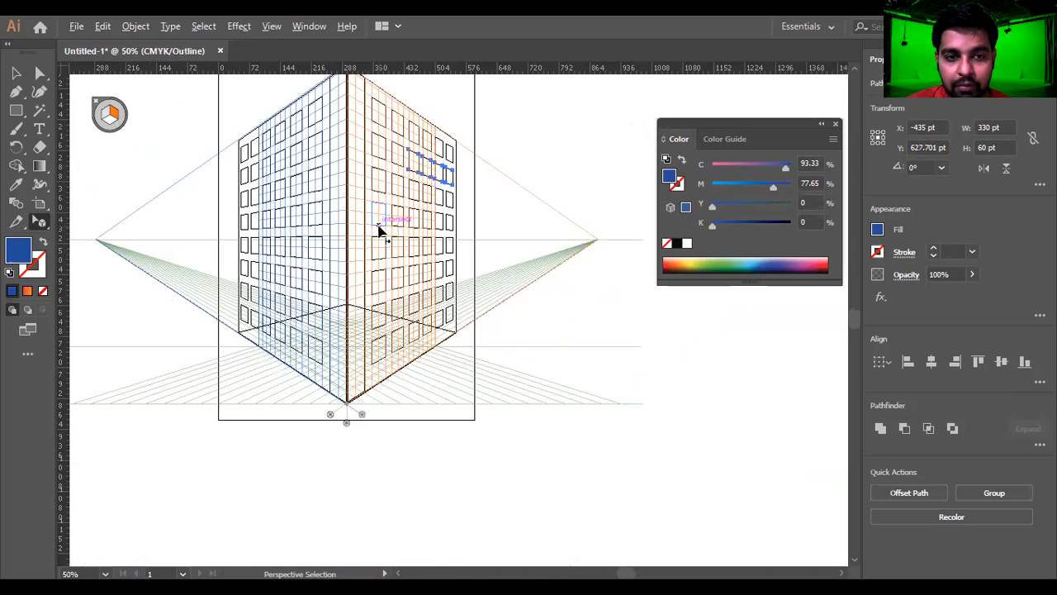
click(371, 97)
scroll(366, 98, up, 1)
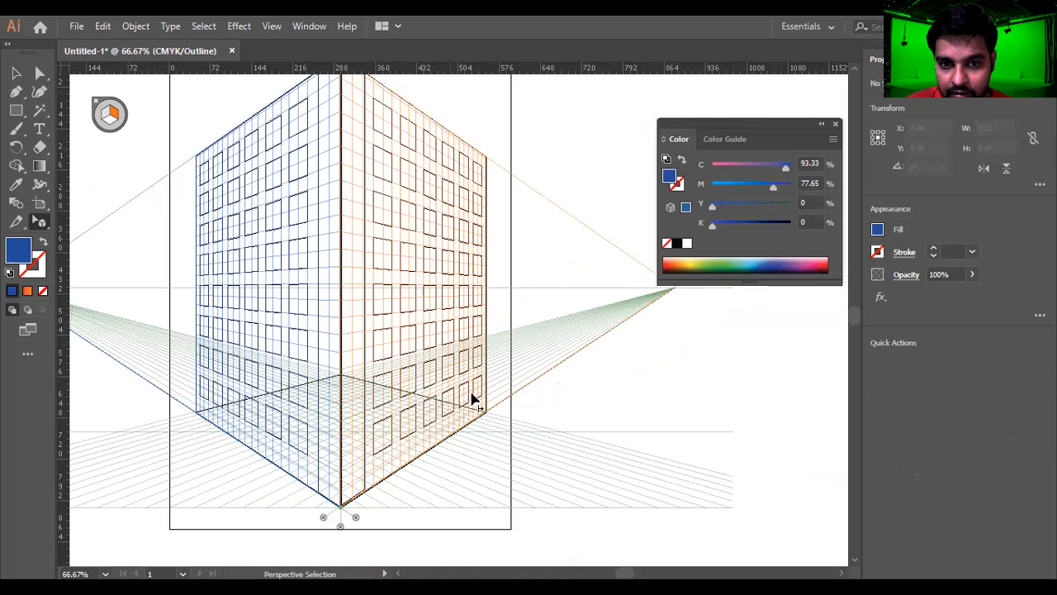
key(ctrl+a)
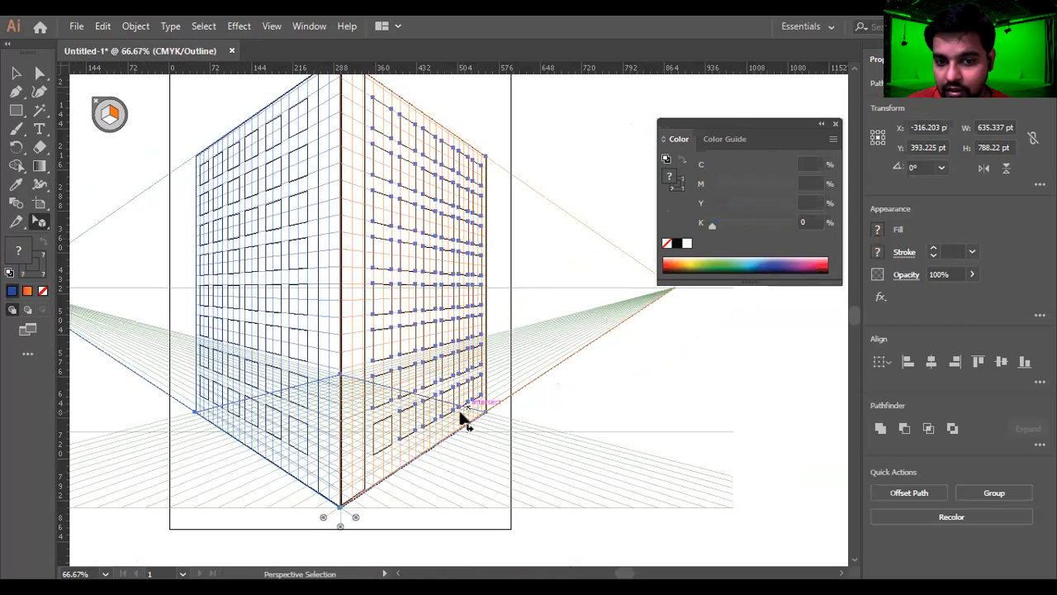
click(383, 416)
drag(383, 416, 384, 418)
key(ctrl+y)
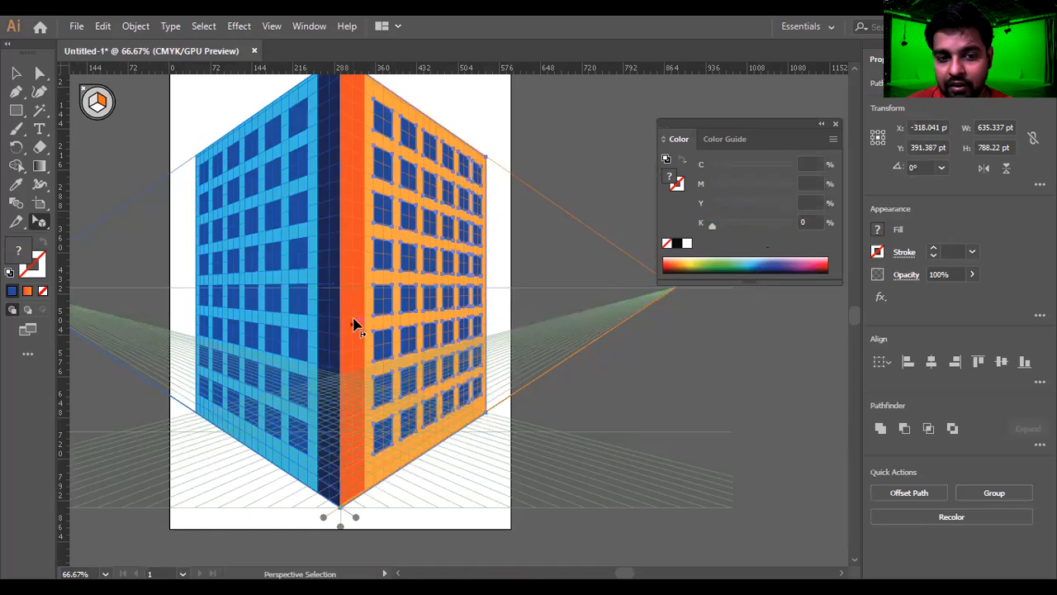
Try recolouring the selected right-wall shapes with orange-red and brown from the colour spectrum, and undo both fills
click(674, 261)
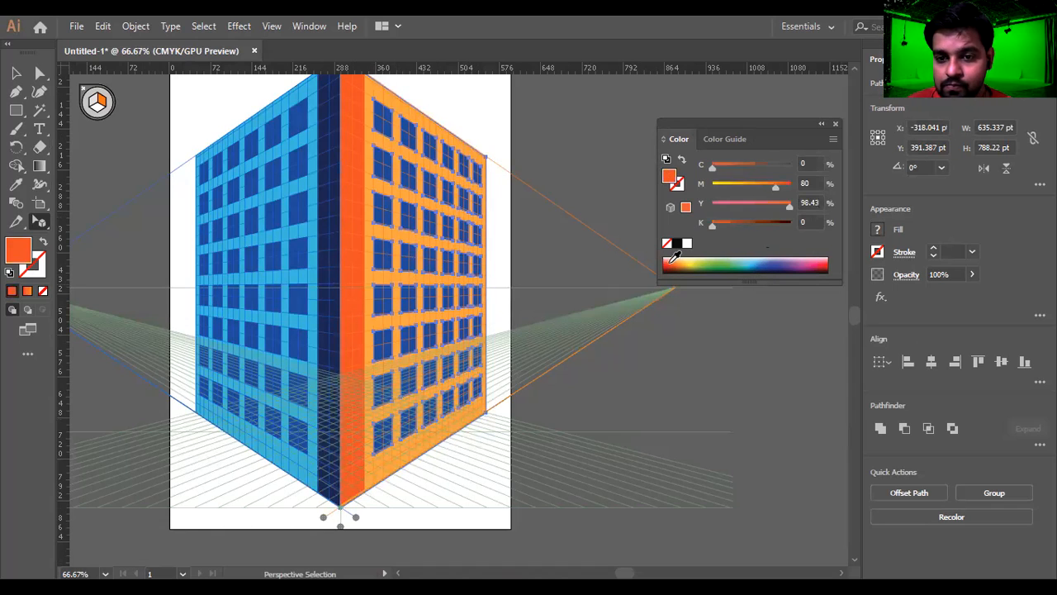
click(674, 262)
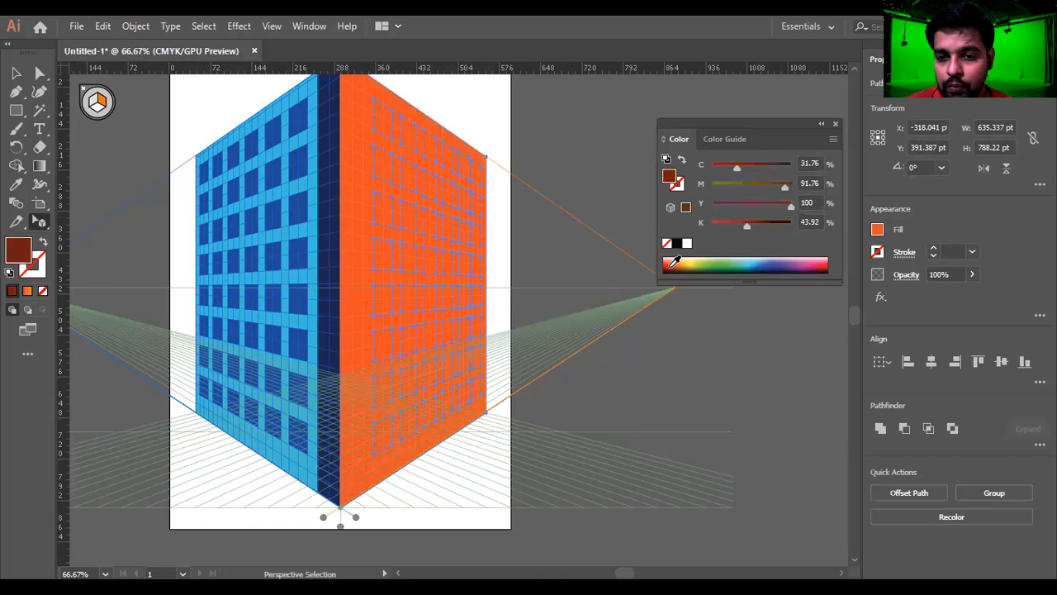
key(ctrl+z)
key(ctrl+z)
click(603, 149)
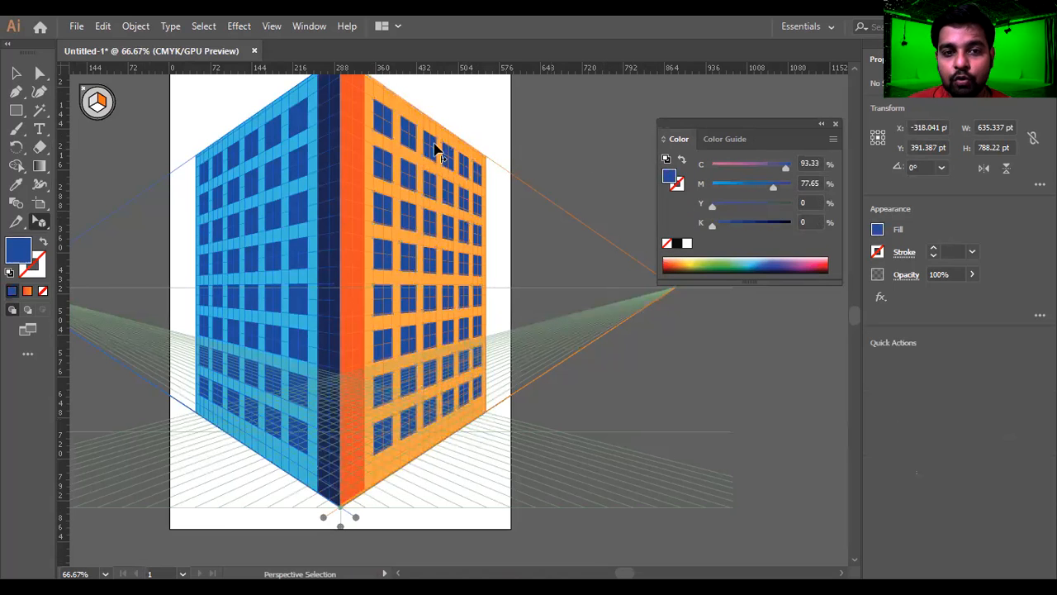
Select the first five windows of the right wall's top row and sample the corner strip's orange-red fill (M 80, Y 95) onto them
click(389, 127)
shift+click(408, 137)
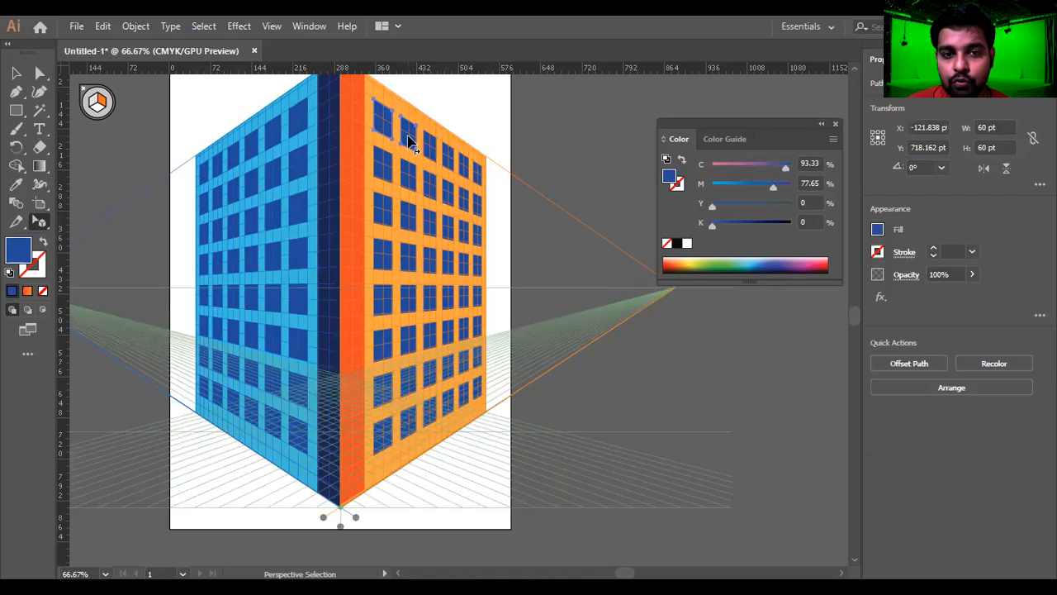
shift+click(433, 148)
shift+click(448, 153)
shift+click(464, 164)
shift+click(476, 170)
shift+click(476, 174)
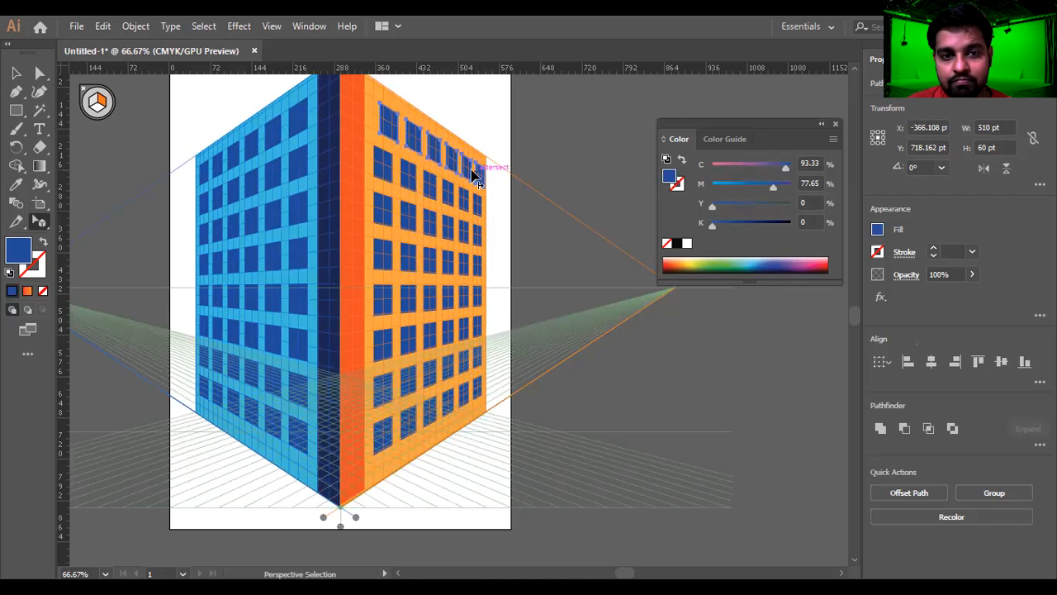
key(ctrl+z)
key(i)
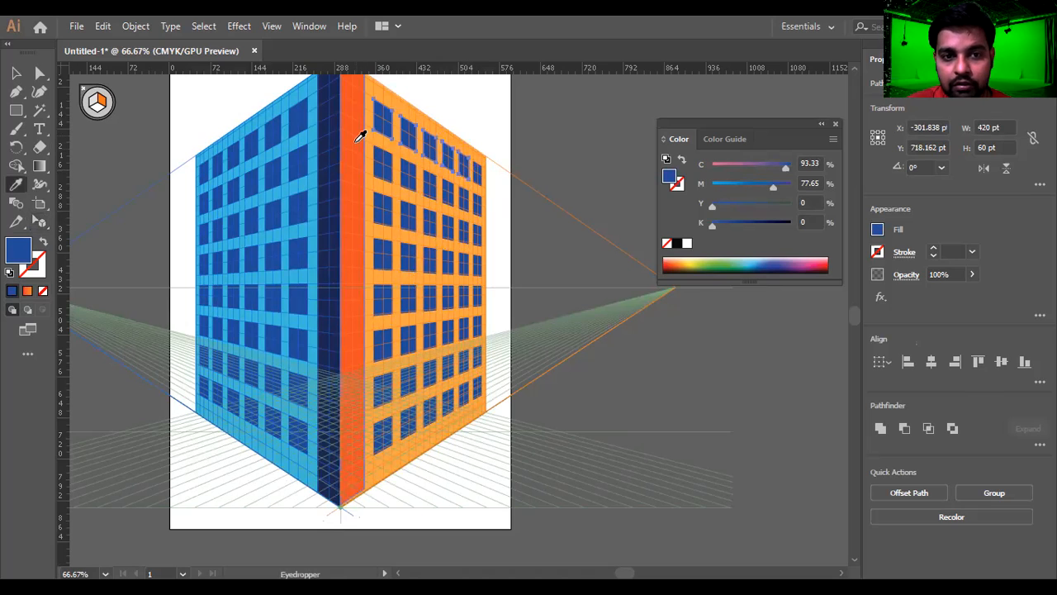
click(357, 140)
key(v)
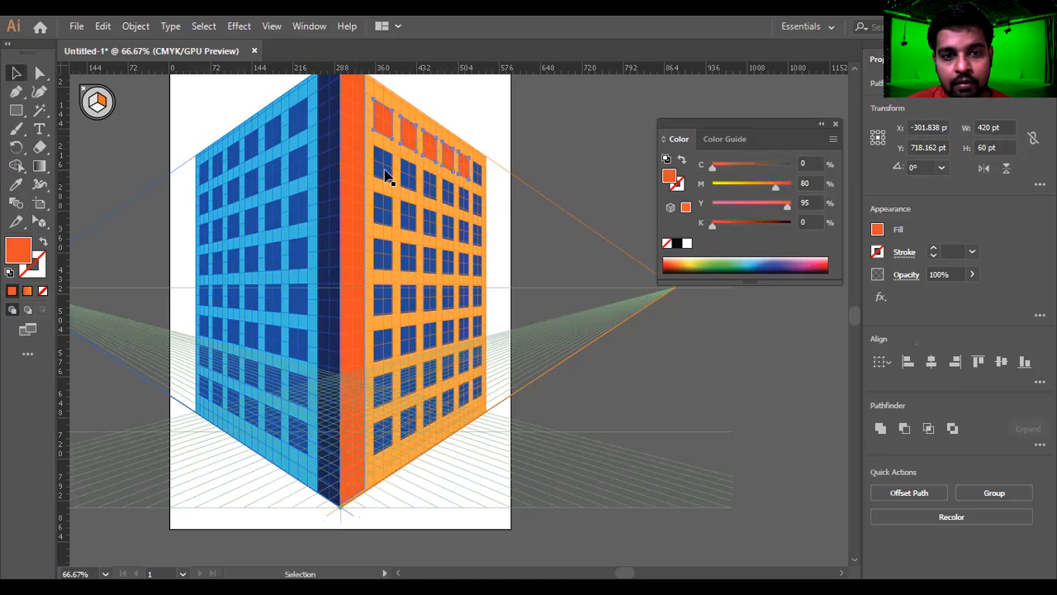
Recolour the right wall's second window row and the top row's last window by sampling an orange-red window
click(385, 171)
shift+click(404, 174)
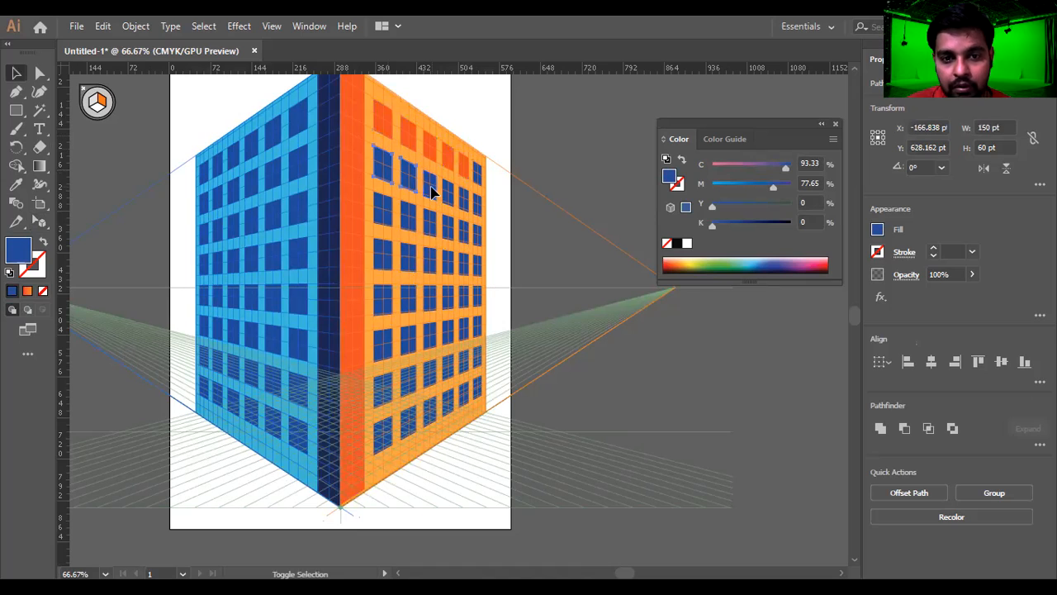
shift+click(431, 190)
shift+click(478, 182)
shift+click(475, 175)
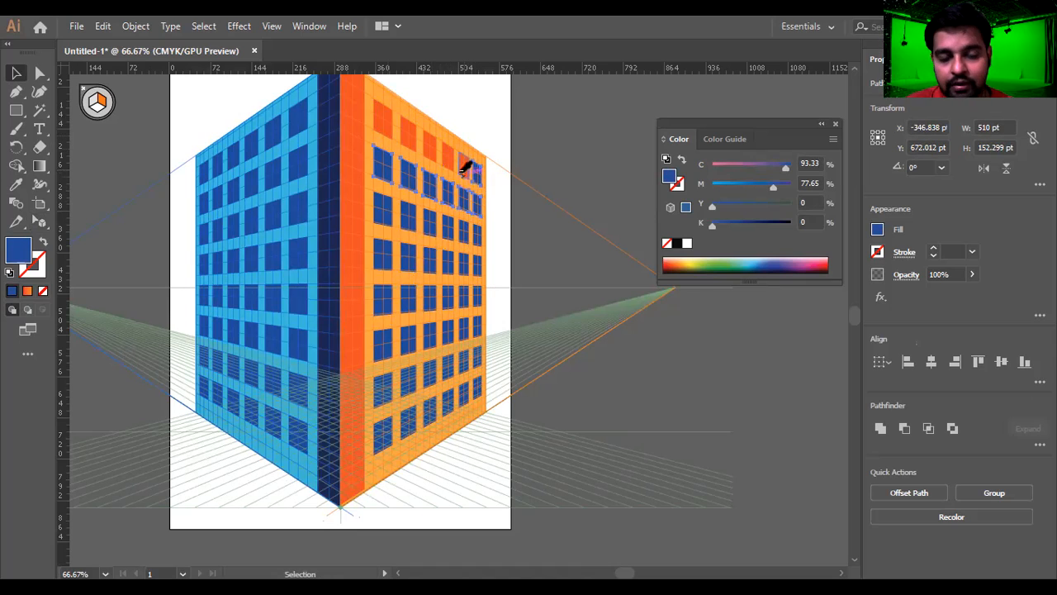
key(i)
click(431, 140)
click(431, 140)
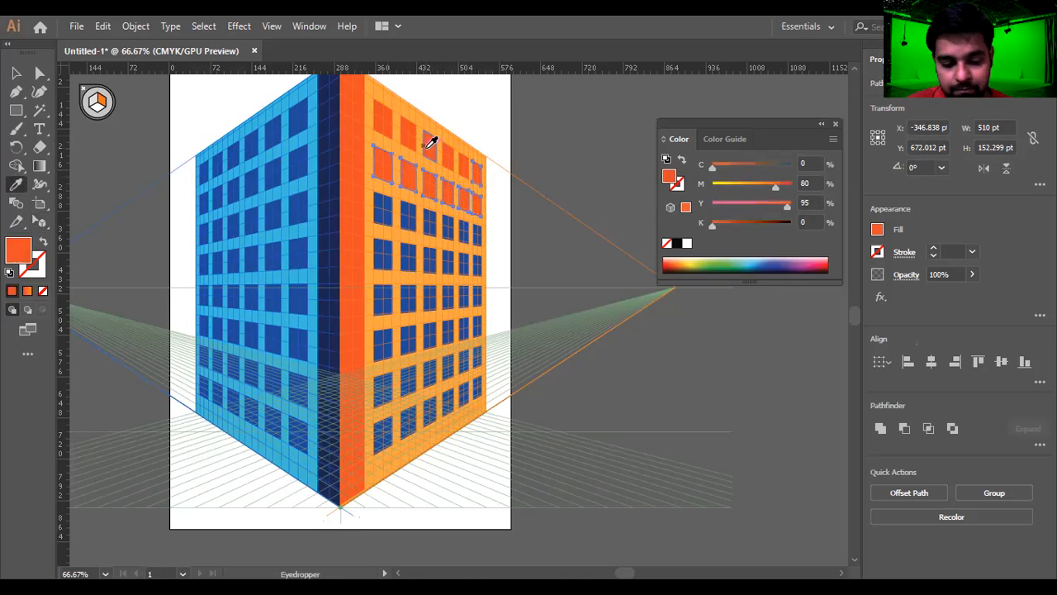
key(v)
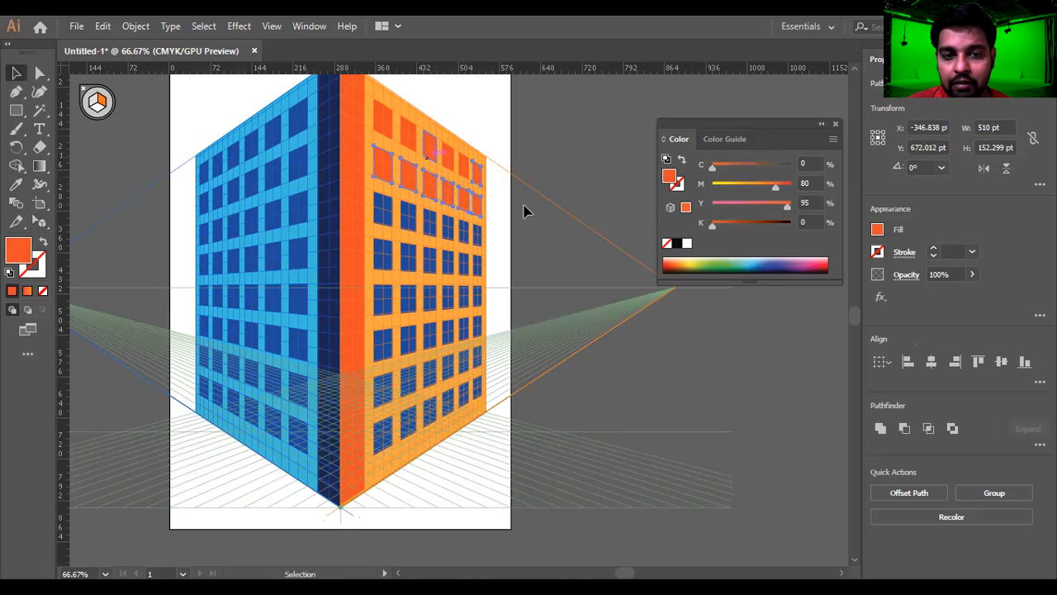
click(551, 149)
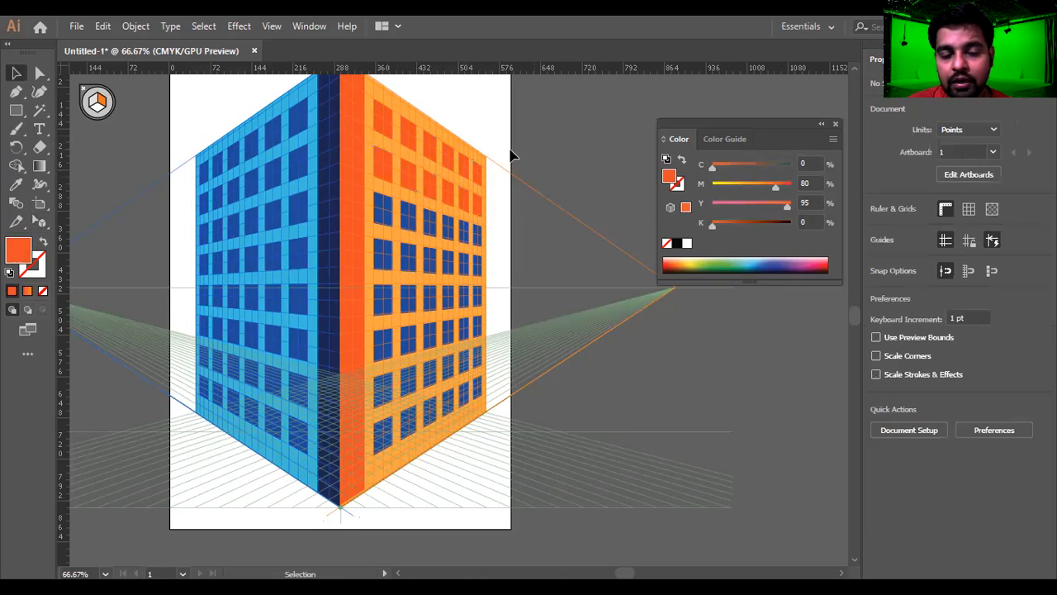
Try deleting the right wall's light orange panel behind the windows, and undo the deletion
click(459, 150)
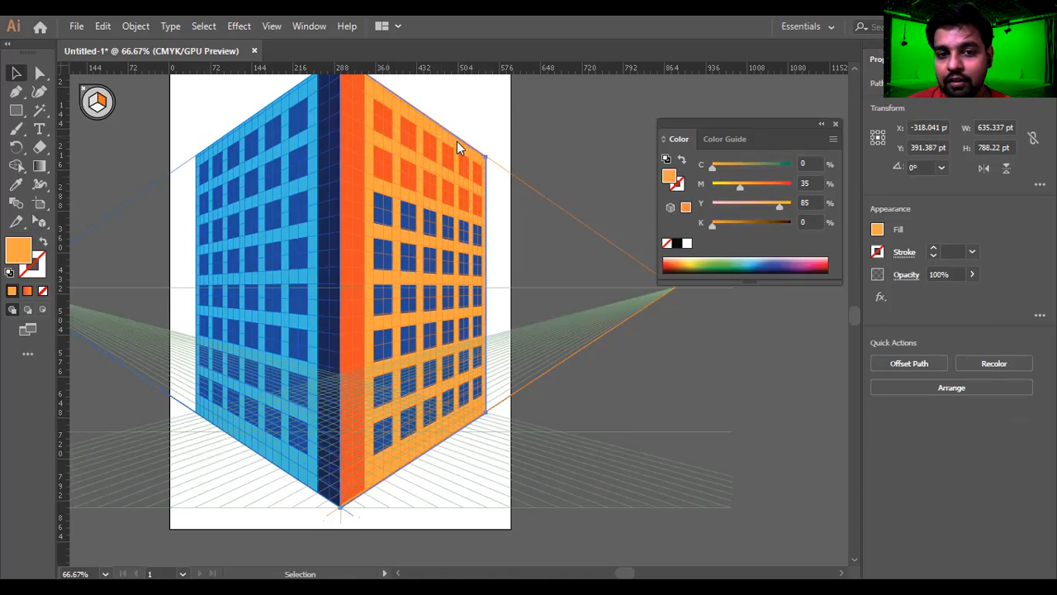
right_click(459, 148)
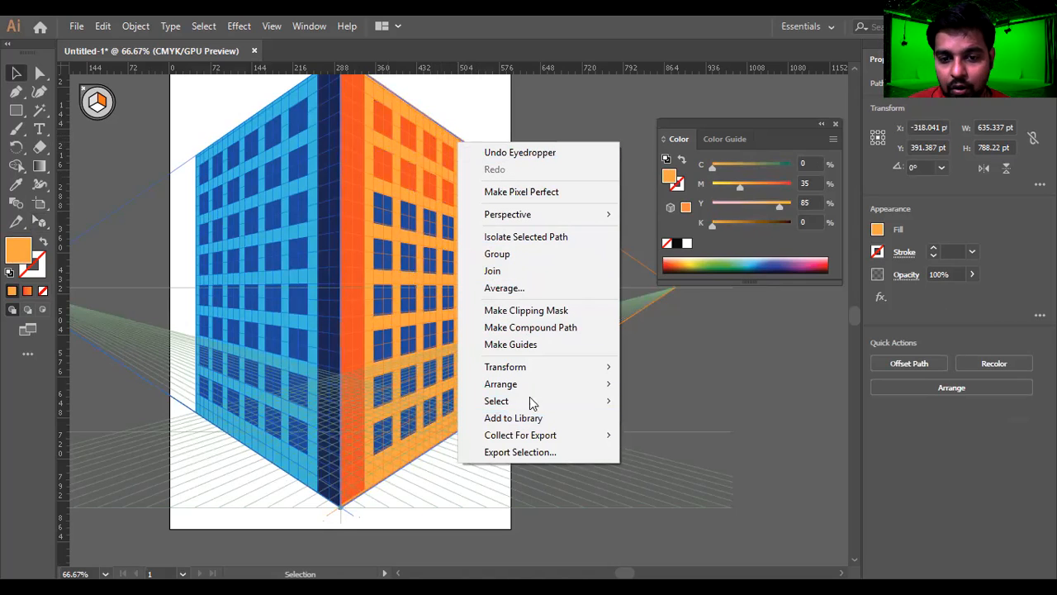
click(692, 340)
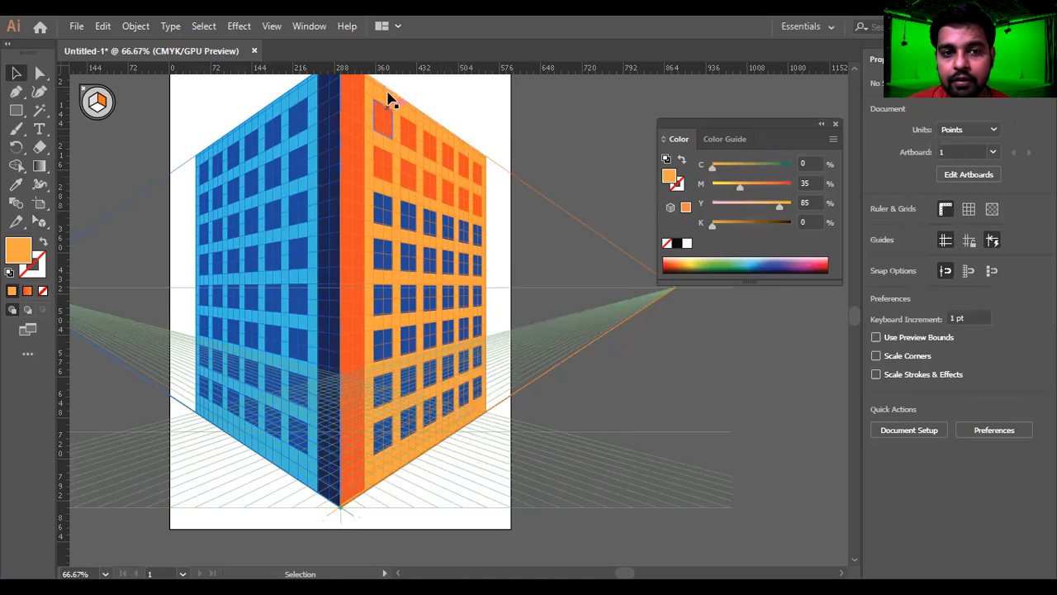
click(383, 97)
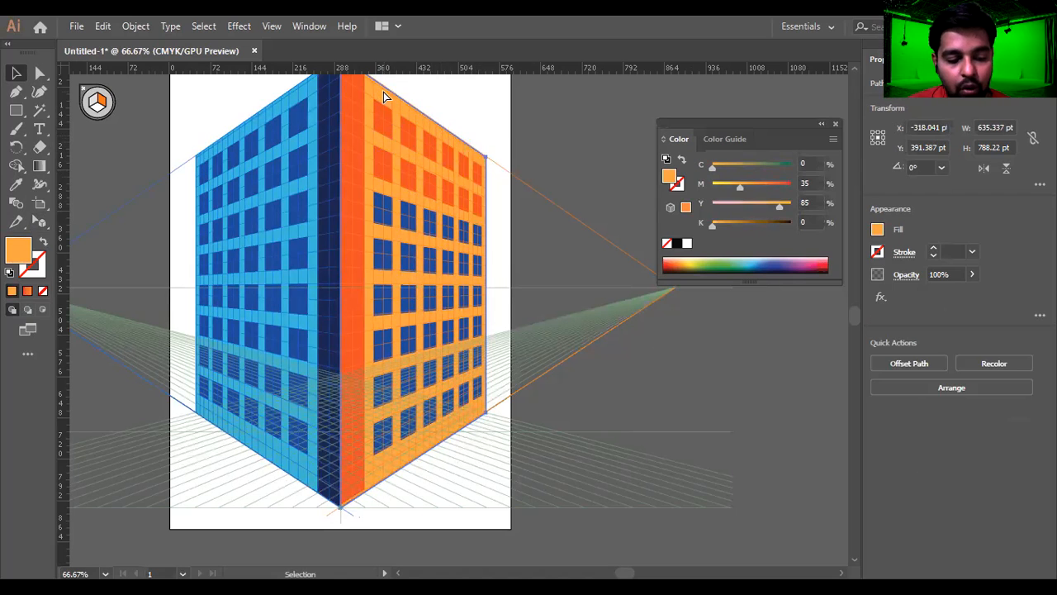
key(Delete)
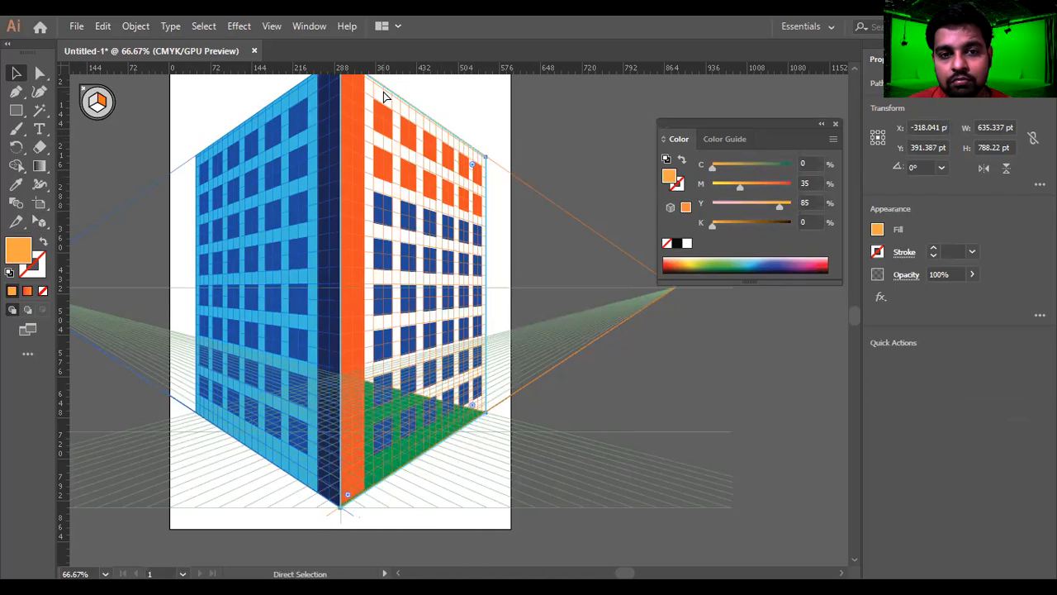
key(ctrl+z)
Try moving the right wall's light orange panel off the artboard, and undo the move
drag(385, 99, 611, 239)
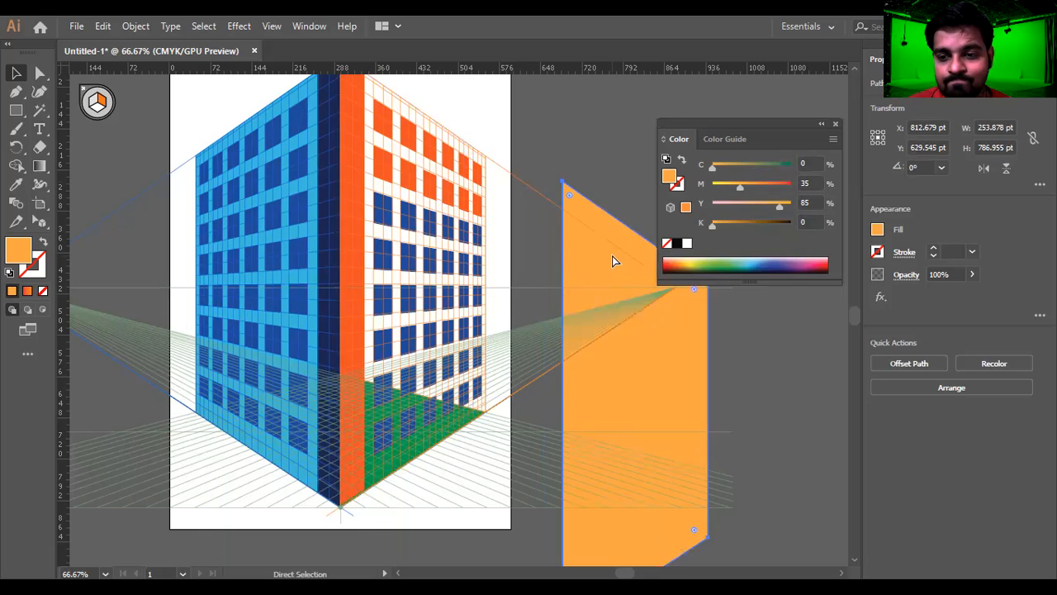
key(ctrl+z)
key(ctrl+z)
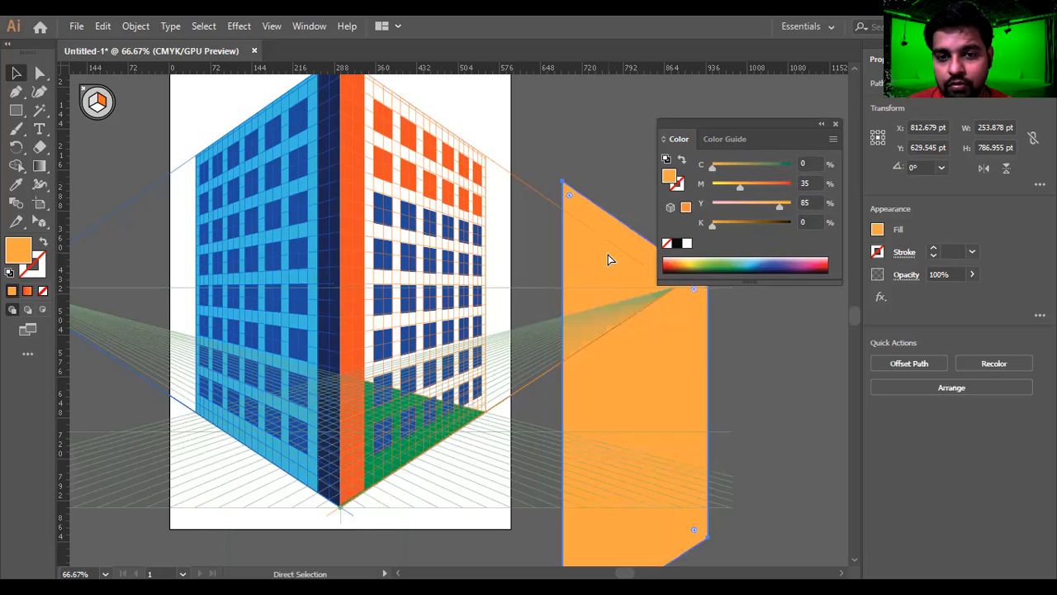
key(ctrl+z)
click(554, 160)
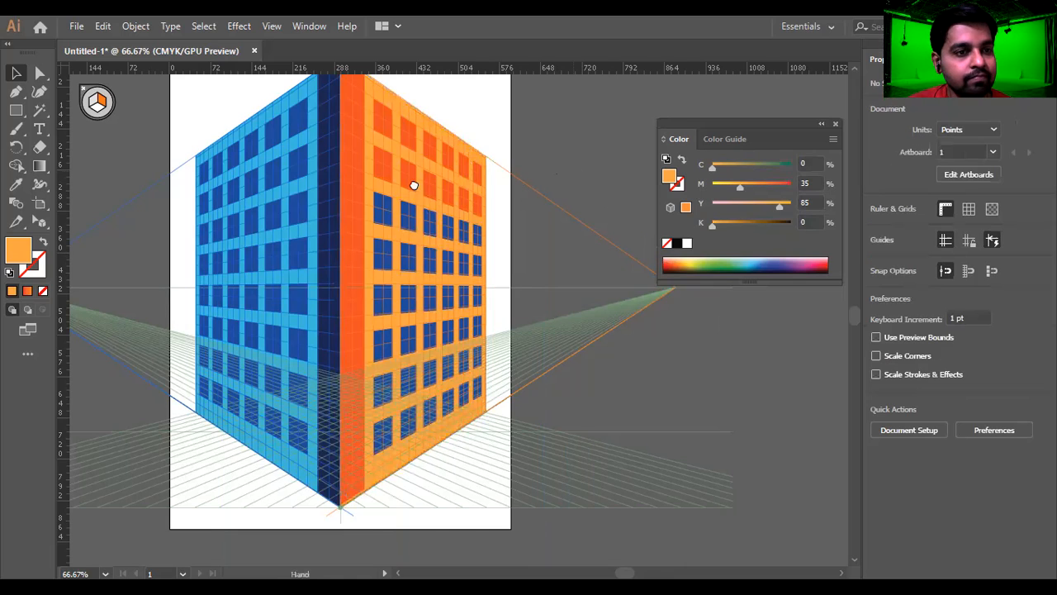
drag(464, 98, 141, 126)
key(m)
drag(328, 149, 526, 288)
key(ctrl+z)
drag(452, 223, 742, 192)
drag(681, 144, 703, 180)
Select all windows in the right wall's third row and sample the orange-red window fill onto them
click(16, 73)
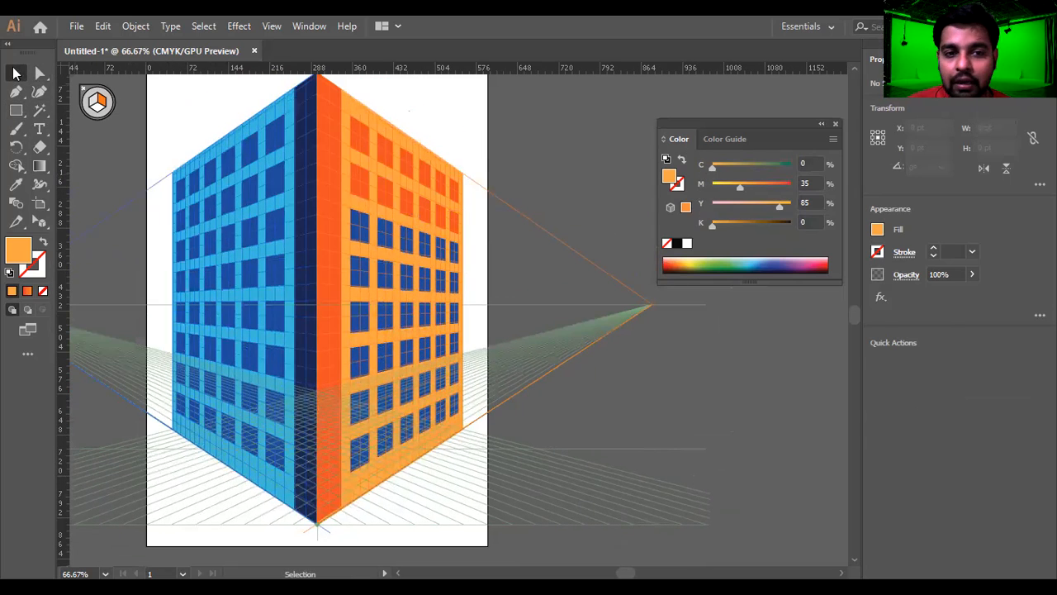
click(368, 233)
shift+click(385, 235)
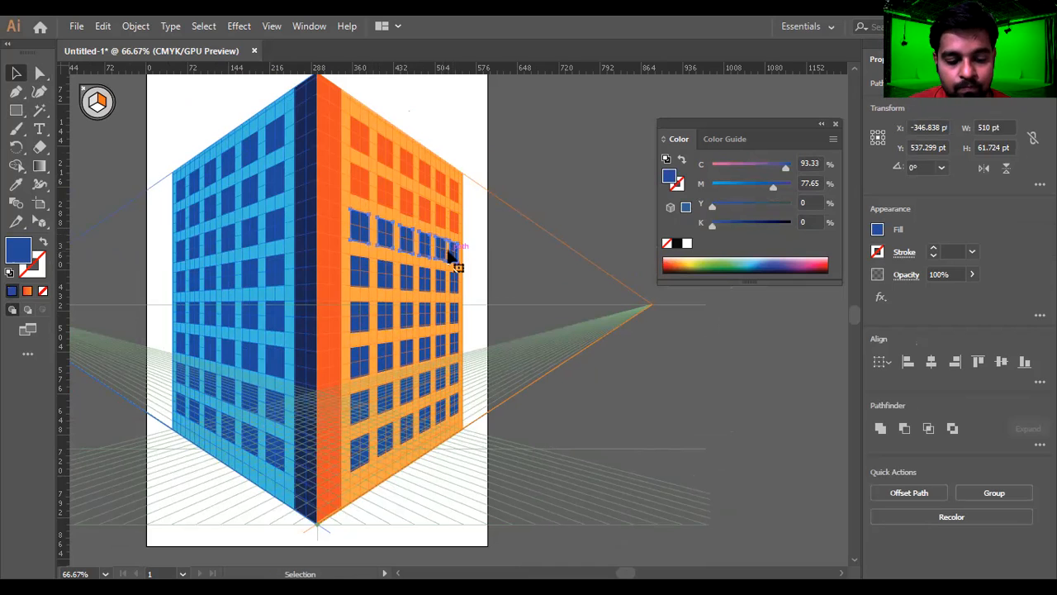
key(i)
click(455, 220)
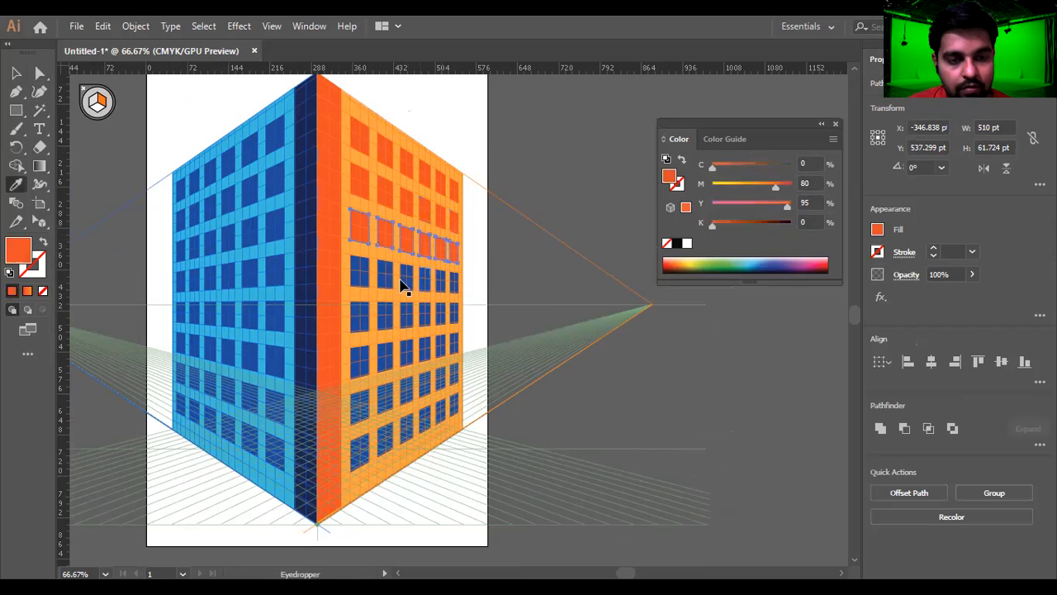
Select the windows in the right wall's fourth and fifth rows and recolour them with the sampled orange-red fill (M 80, Y 95)
ctrl+click(360, 270)
shift+click(385, 279)
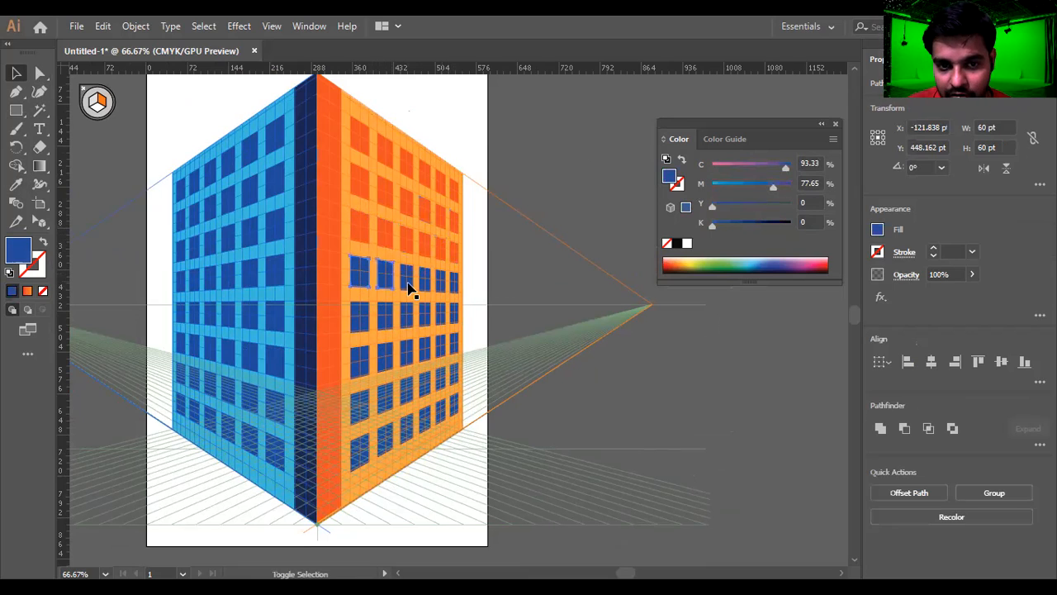
shift+click(445, 284)
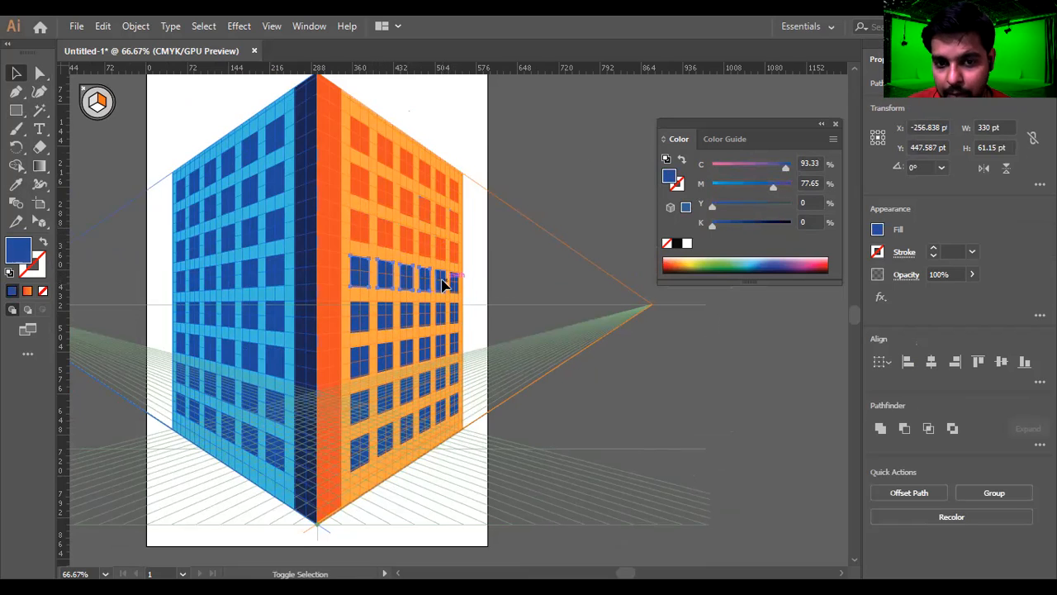
shift+click(436, 315)
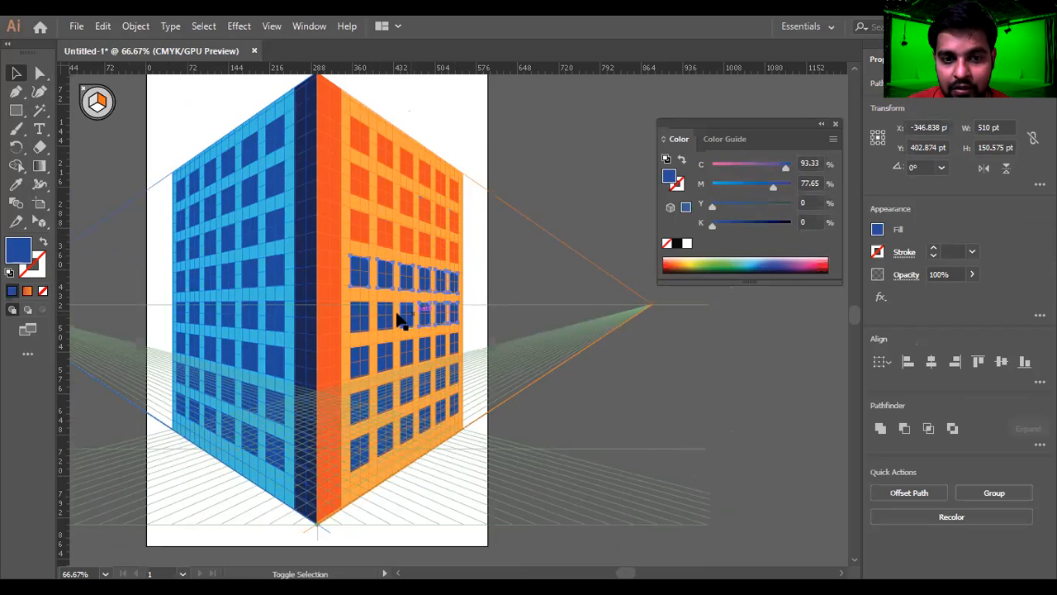
shift+click(402, 319)
shift+click(402, 318)
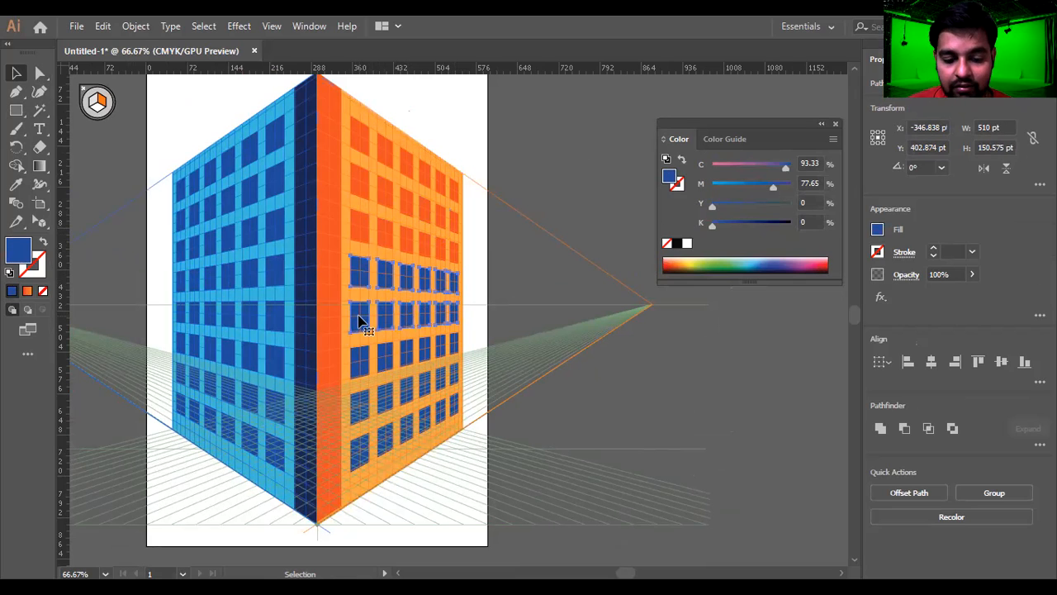
key(i)
click(363, 233)
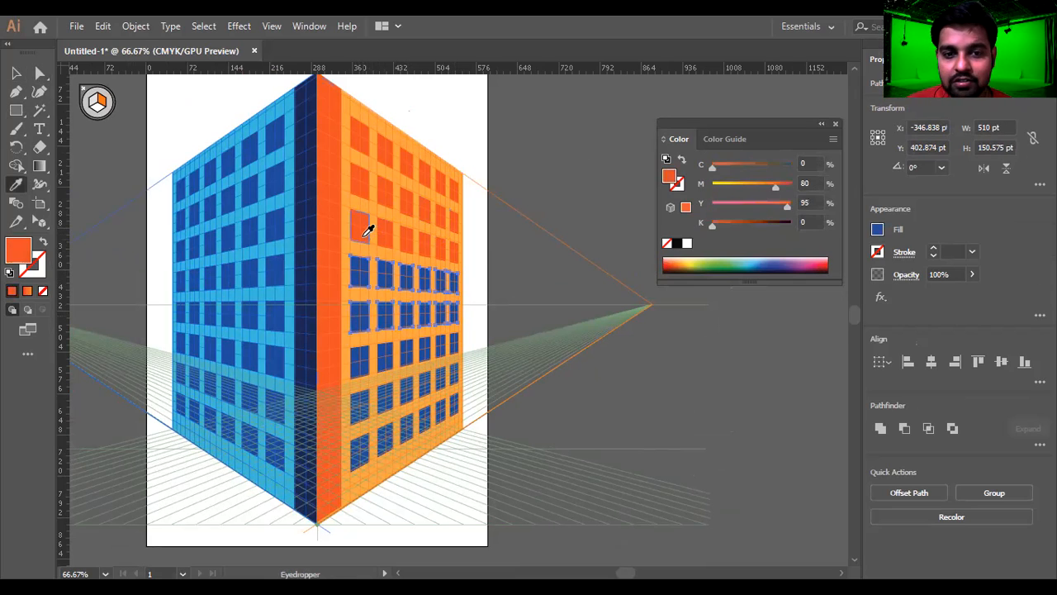
Select all windows in the right wall's bottom three rows and sample the orange-red window fill (M 80, Y 95) onto them
scroll(382, 240, down, 3)
key(v)
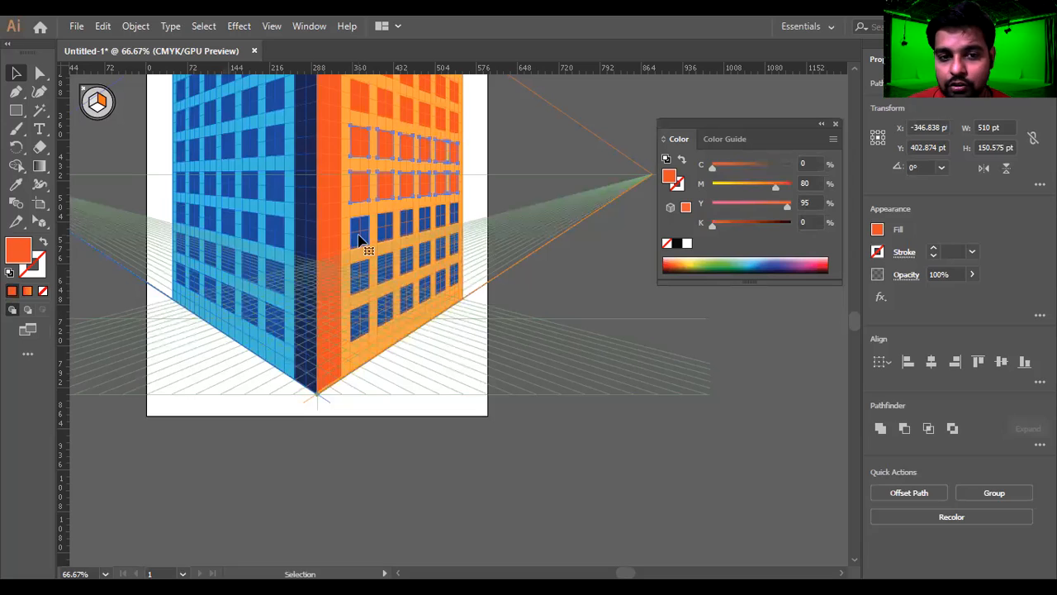
click(360, 236)
shift+click(368, 302)
shift+click(376, 322)
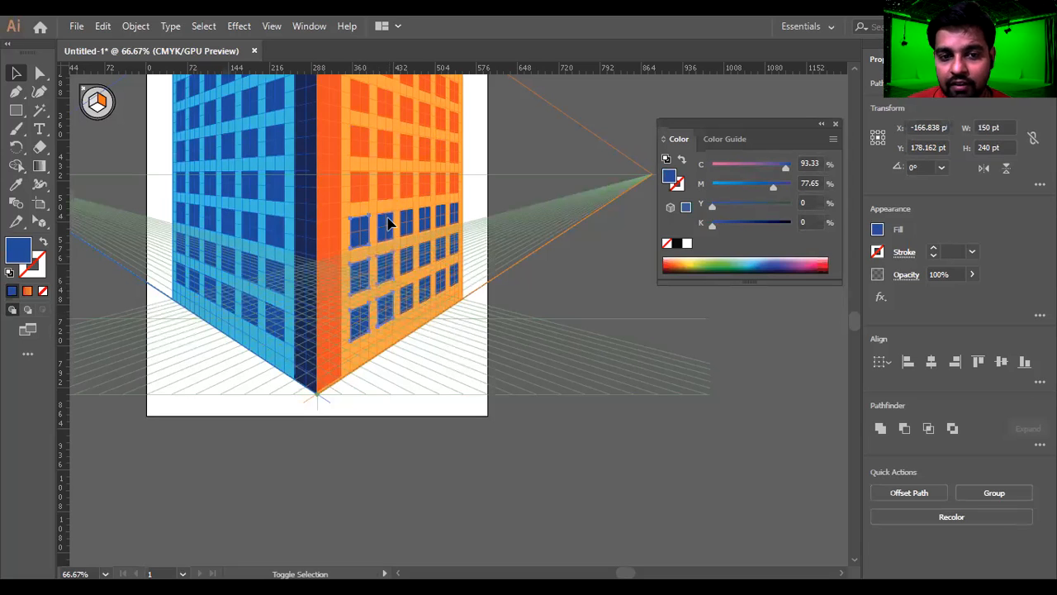
shift+click(428, 225)
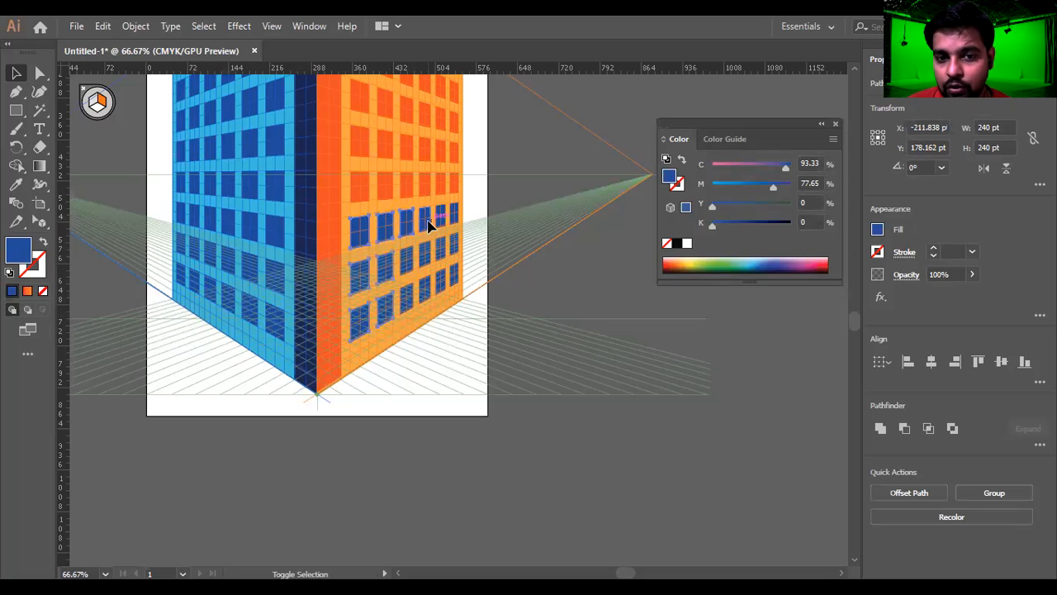
shift+click(453, 219)
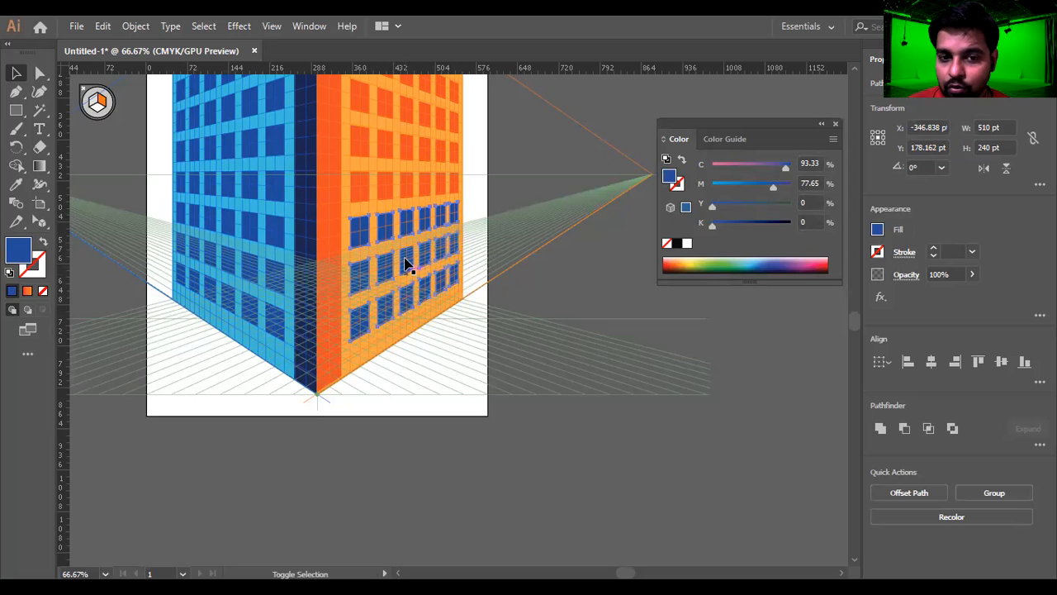
key(i)
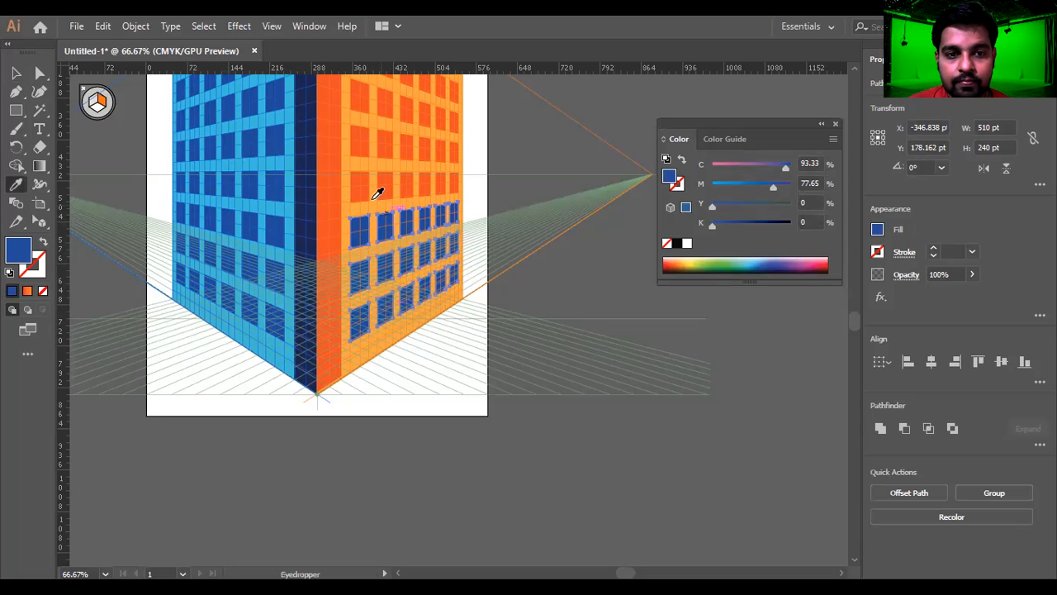
click(364, 188)
key(v)
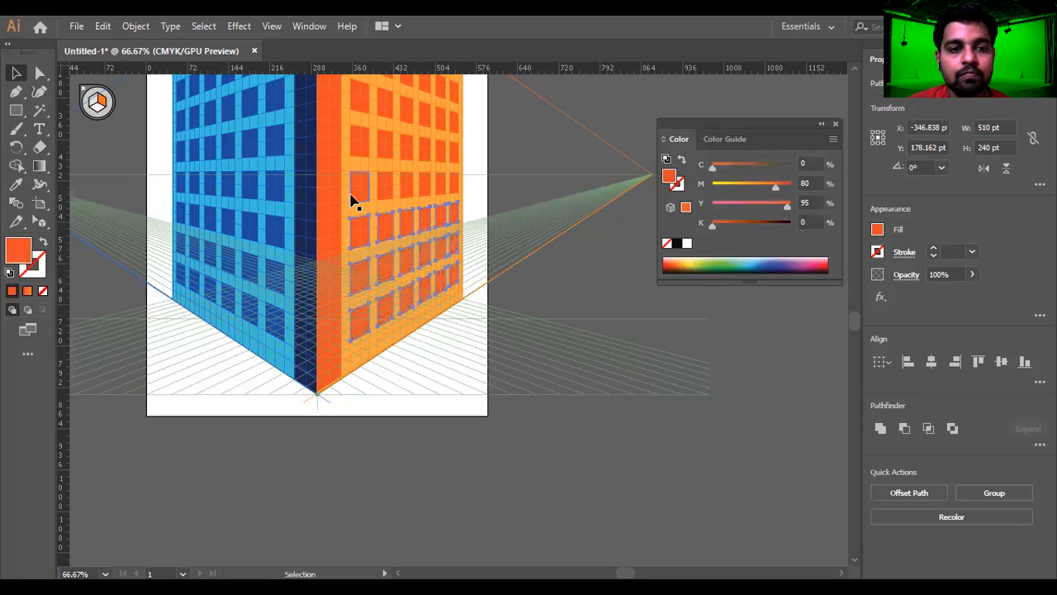
click(144, 31)
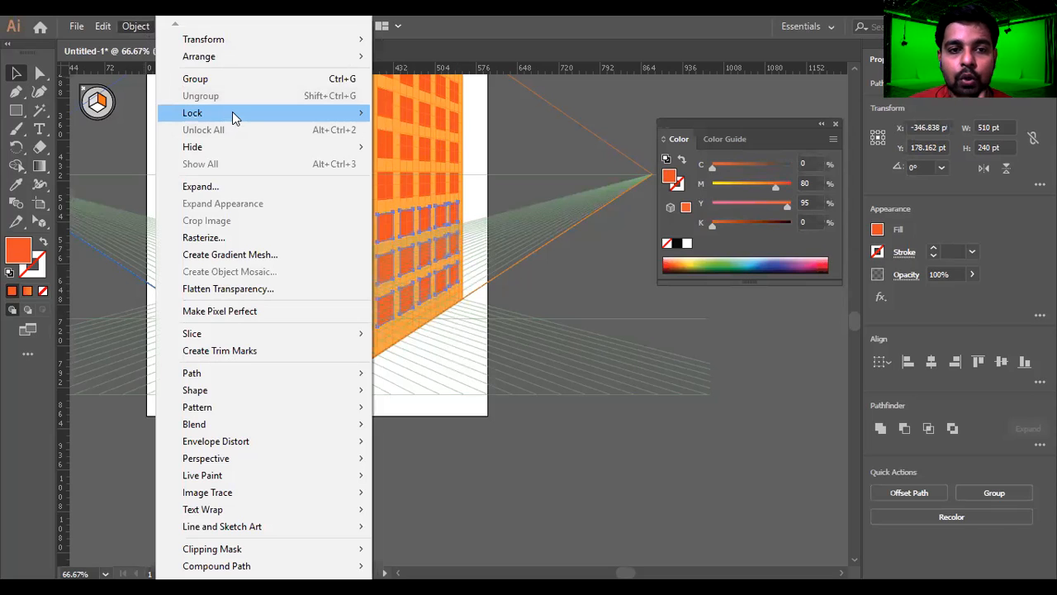
mouse_move(232, 113)
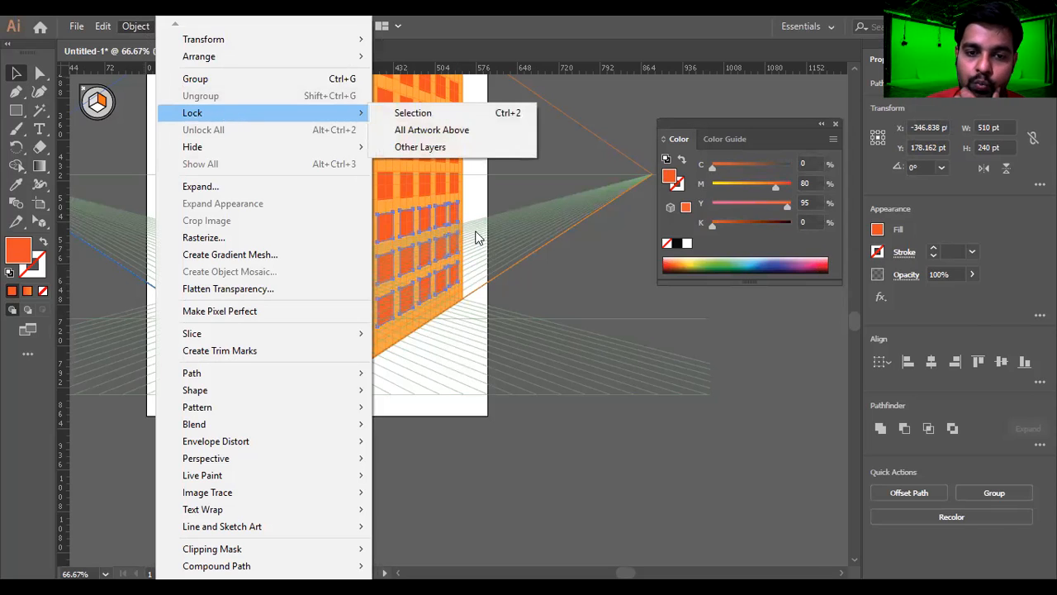
click(611, 353)
click(385, 361)
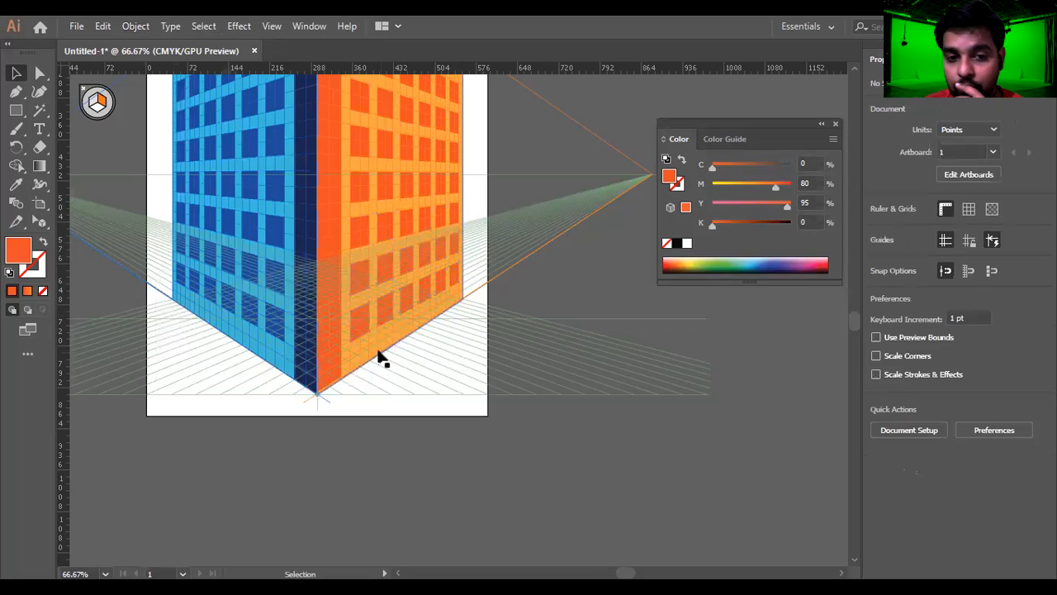
click(373, 354)
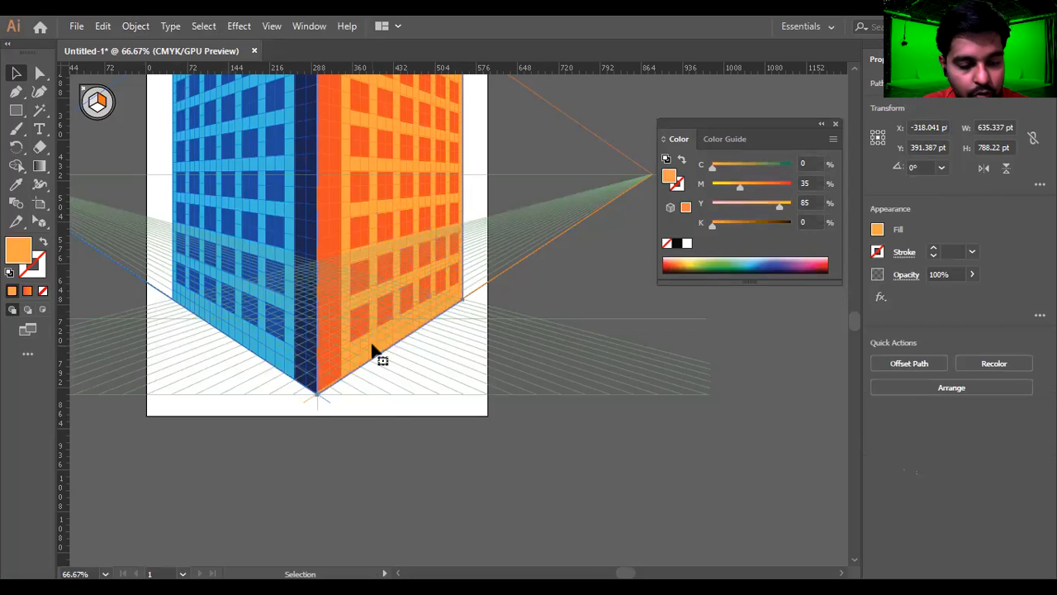
click(374, 350)
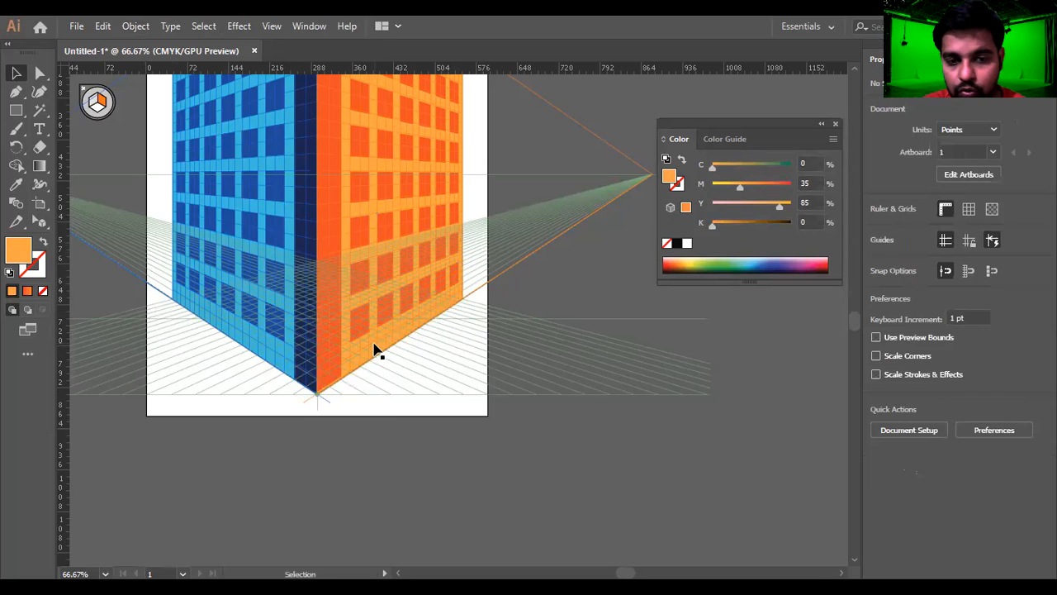
click(379, 171)
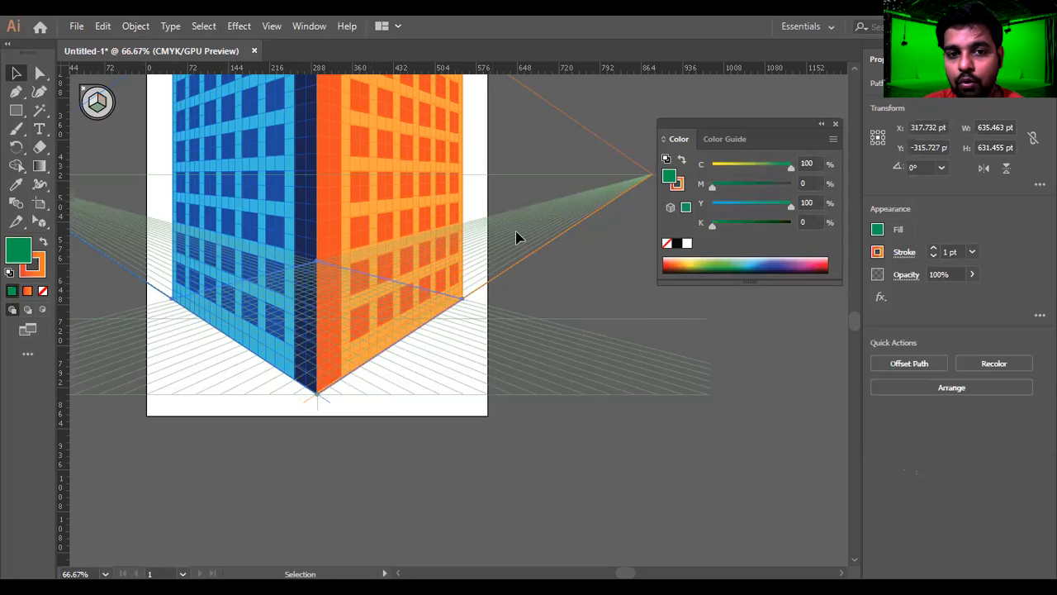
Examine both walls, their window rows, and the building's top and bottom corners where the corner strips meet
scroll(515, 238, up, 5)
key(ctrl+shift+a)
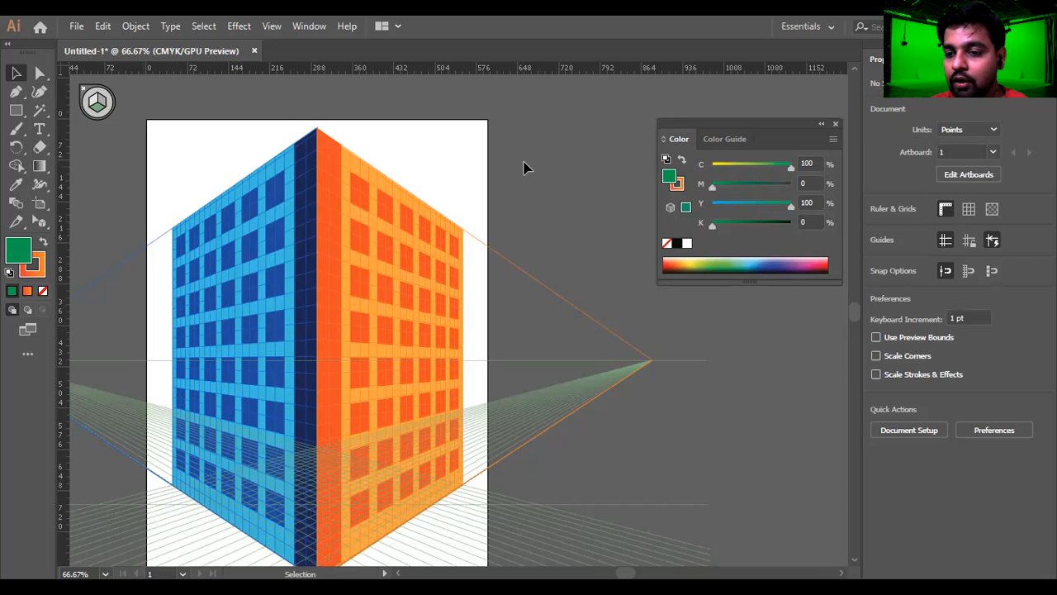
scroll(525, 167, down, 2)
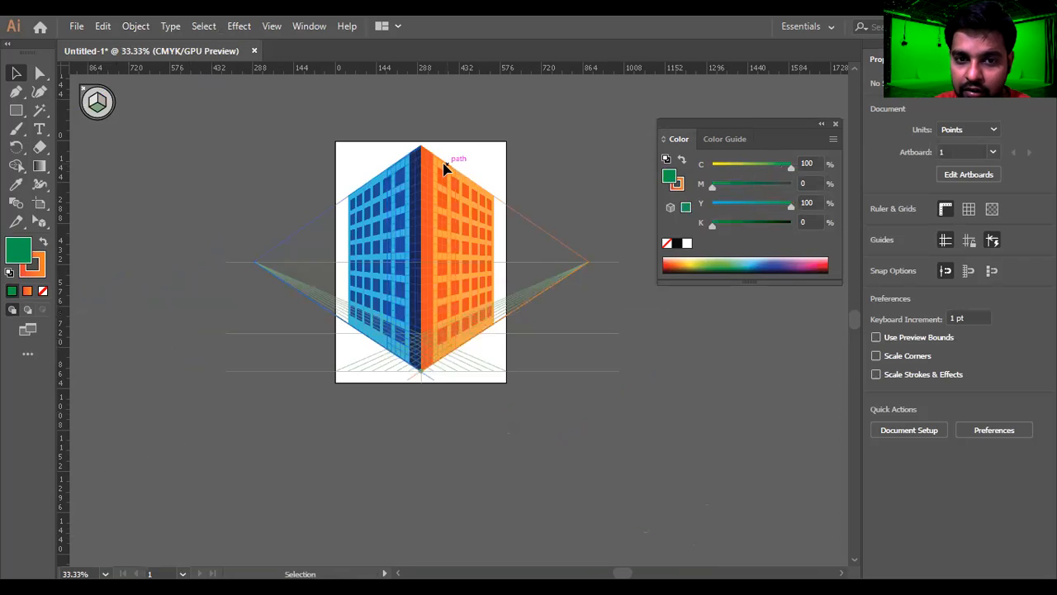
click(504, 356)
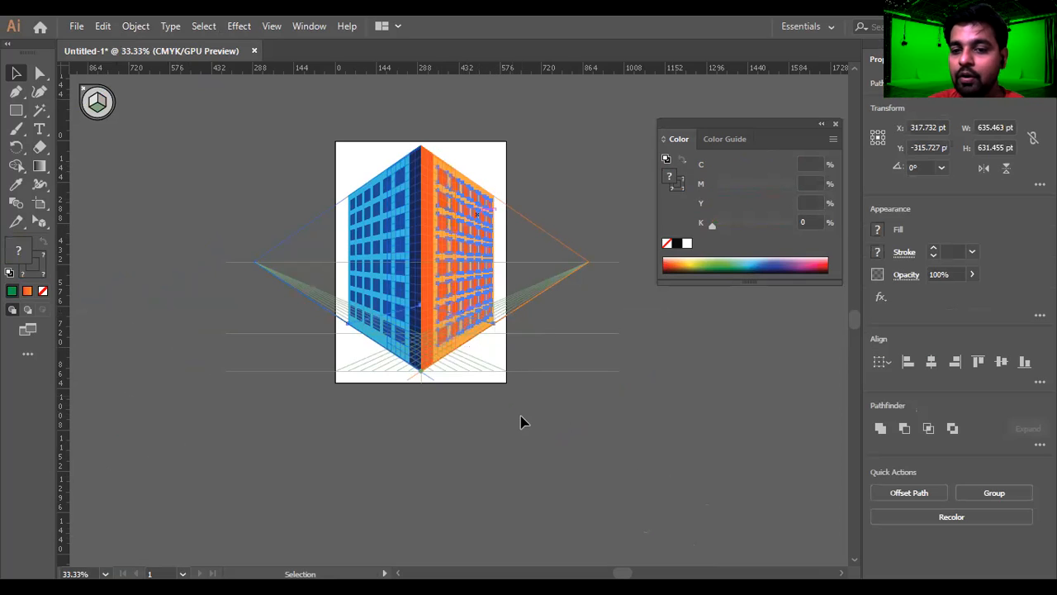
click(623, 382)
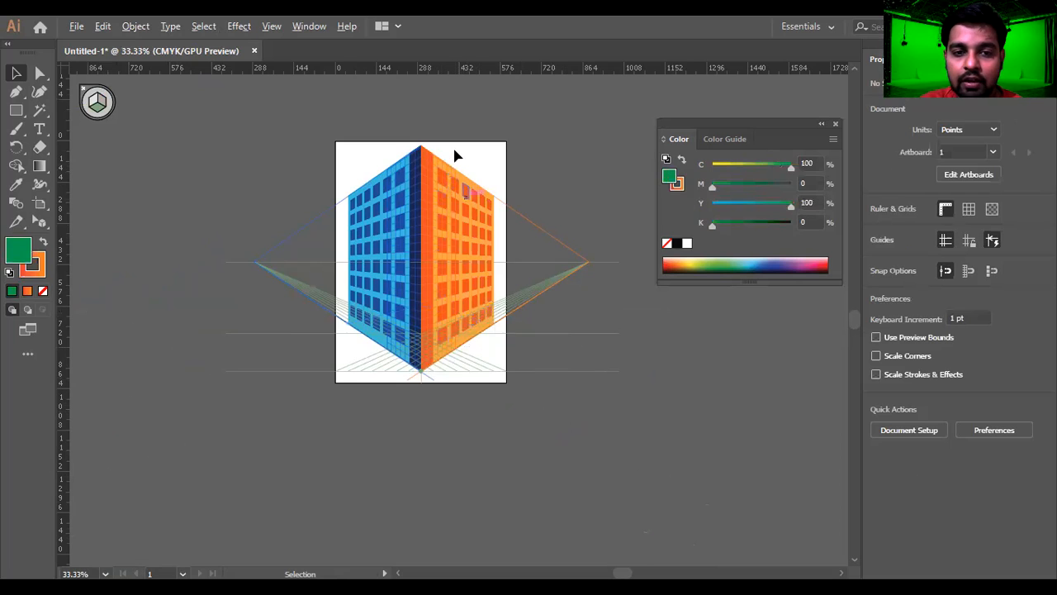
scroll(453, 145, up, 1)
scroll(452, 145, up, 1)
drag(234, 334, 409, 327)
scroll(342, 148, down, 1)
scroll(349, 165, up, 1)
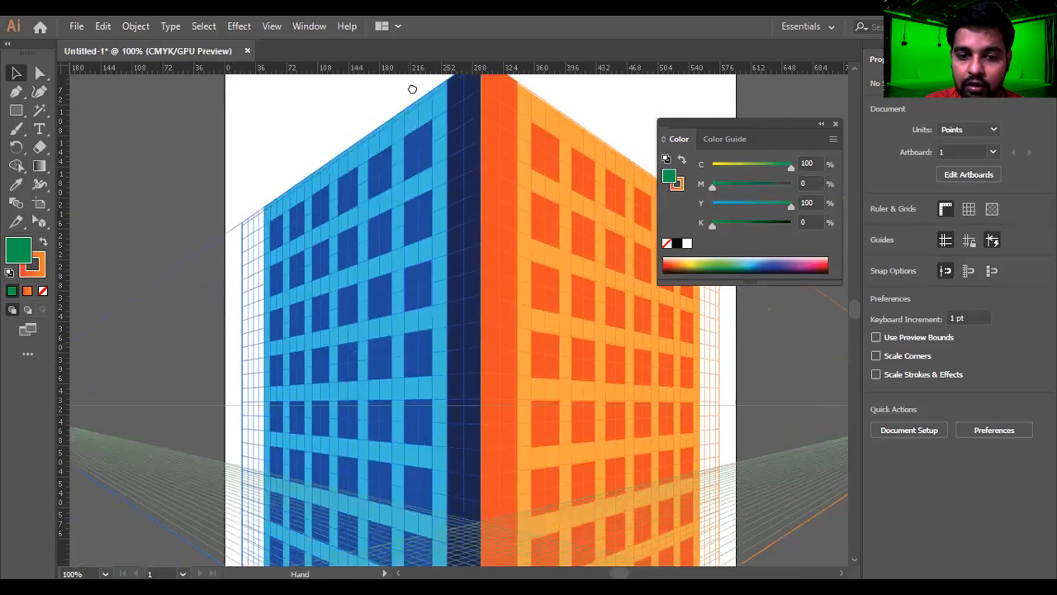
scroll(412, 89, down, 1)
scroll(523, 396, up, 1)
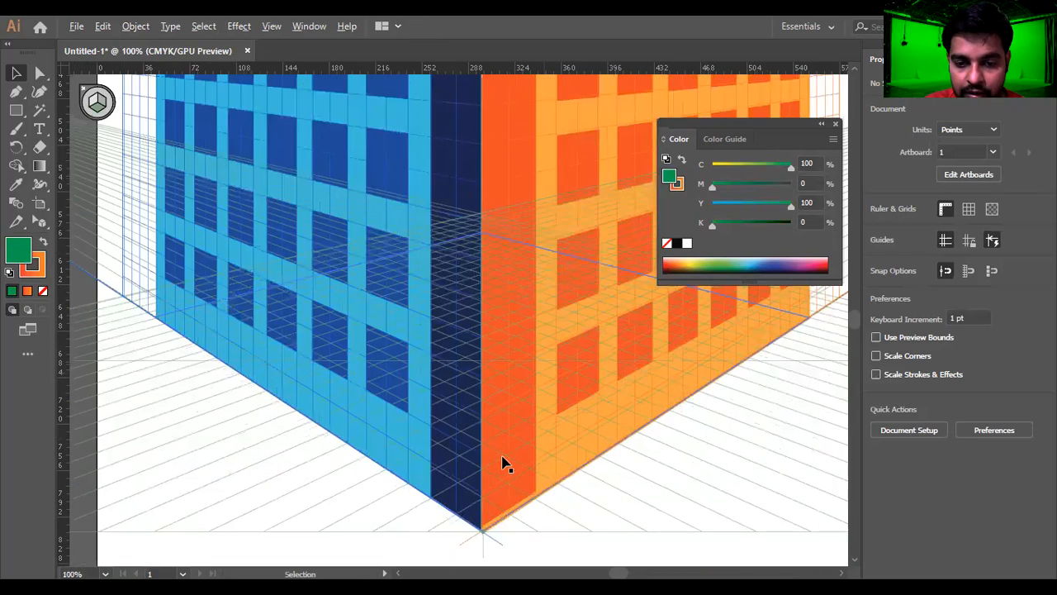
scroll(451, 292, up, 3)
drag(451, 292, 453, 309)
scroll(498, 269, down, 5)
scroll(498, 270, down, 2)
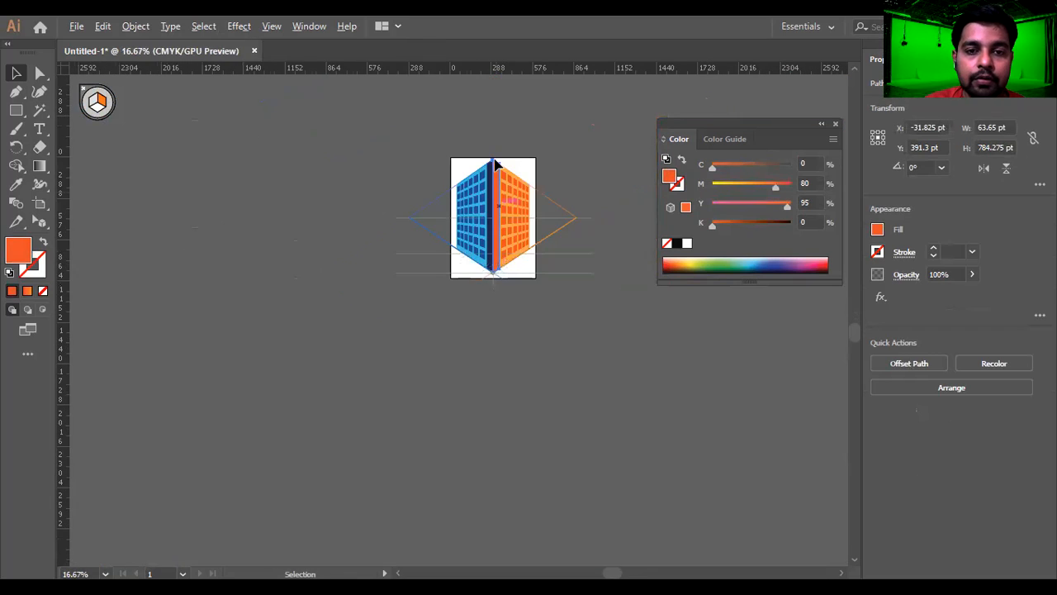
scroll(437, 189, up, 4)
scroll(371, 338, up, 2)
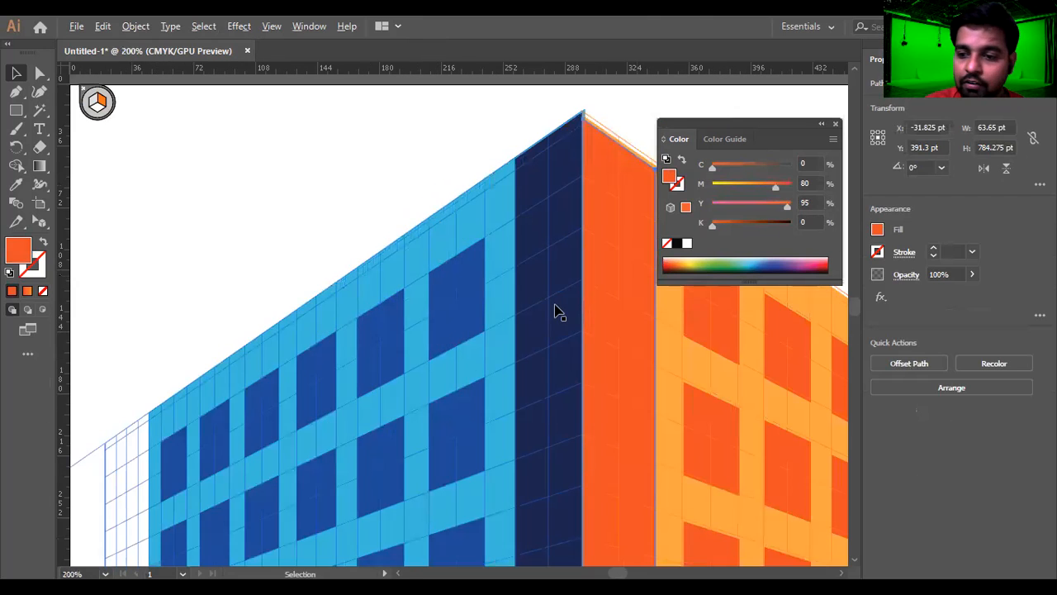
Draw a thin rectangle about 570 pt by 7.8 pt on the left perspective plane, along the light blue wall's top edge
scroll(561, 311, down, 1)
drag(514, 189, 551, 104)
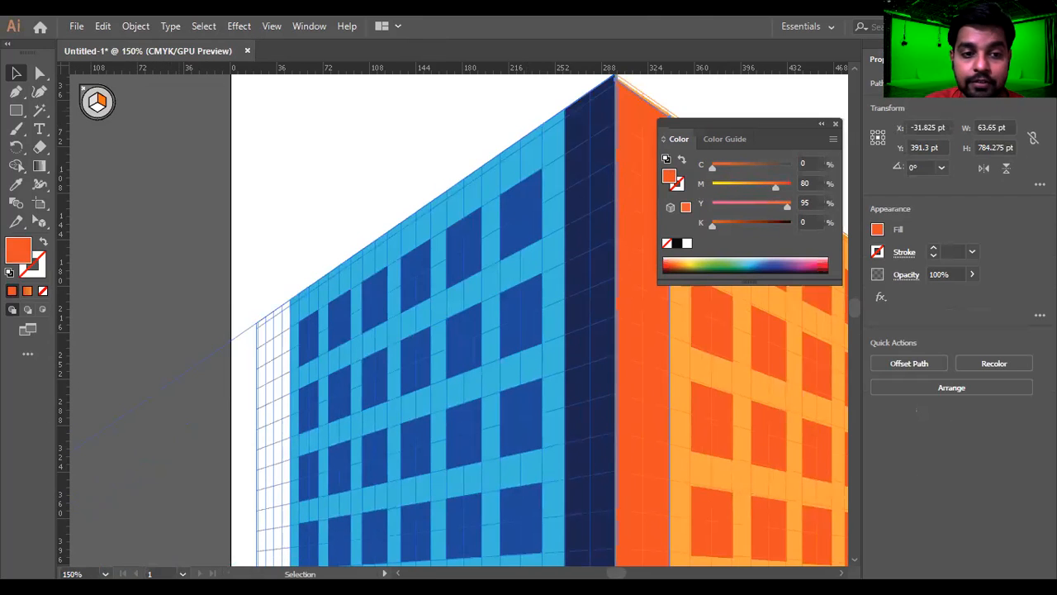
click(278, 303)
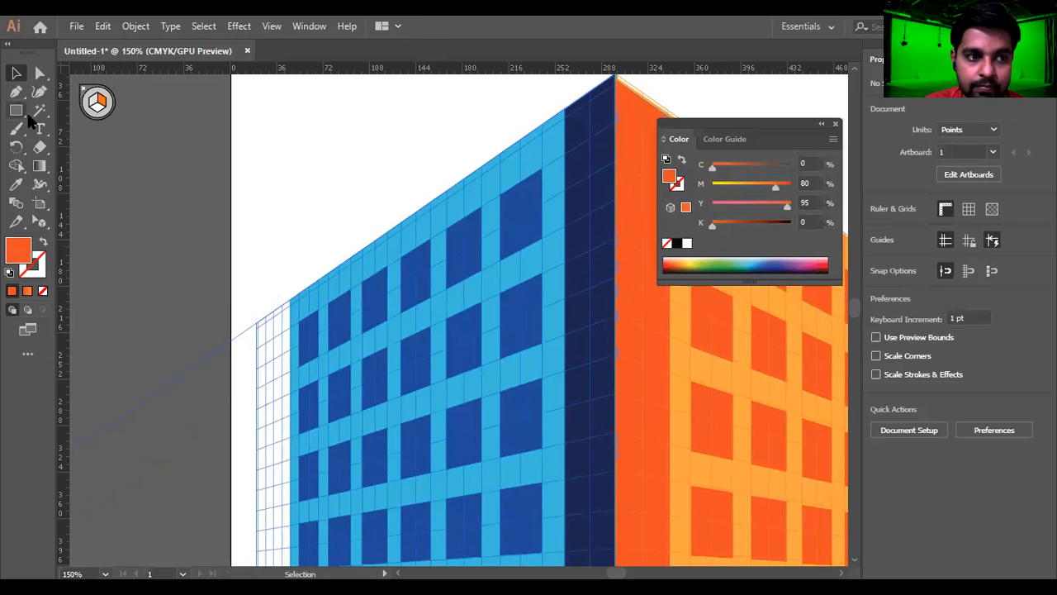
click(20, 113)
key(shift+m)
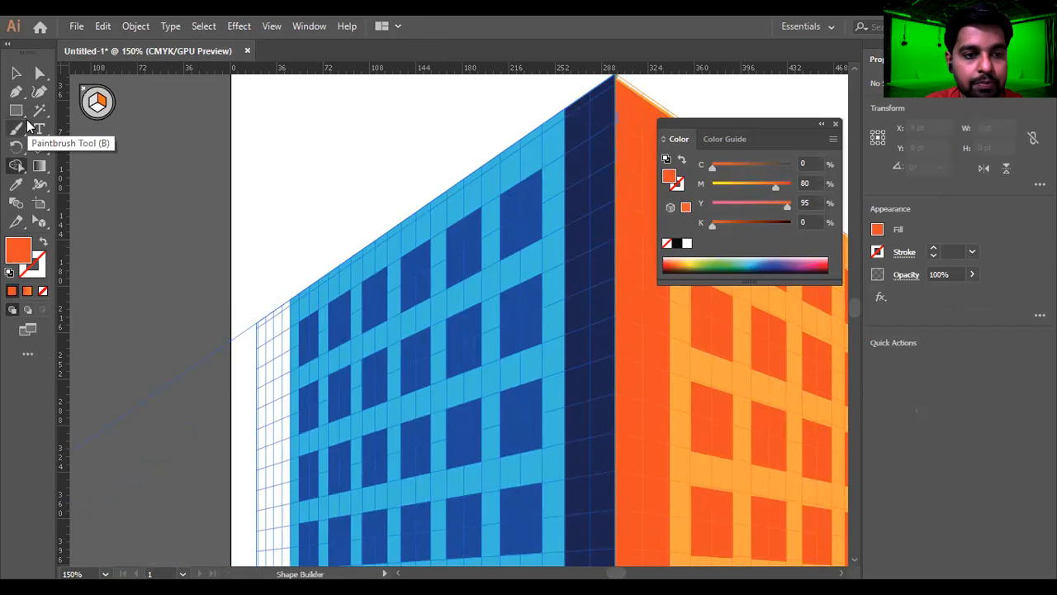
click(45, 219)
key(shift+p)
key(m)
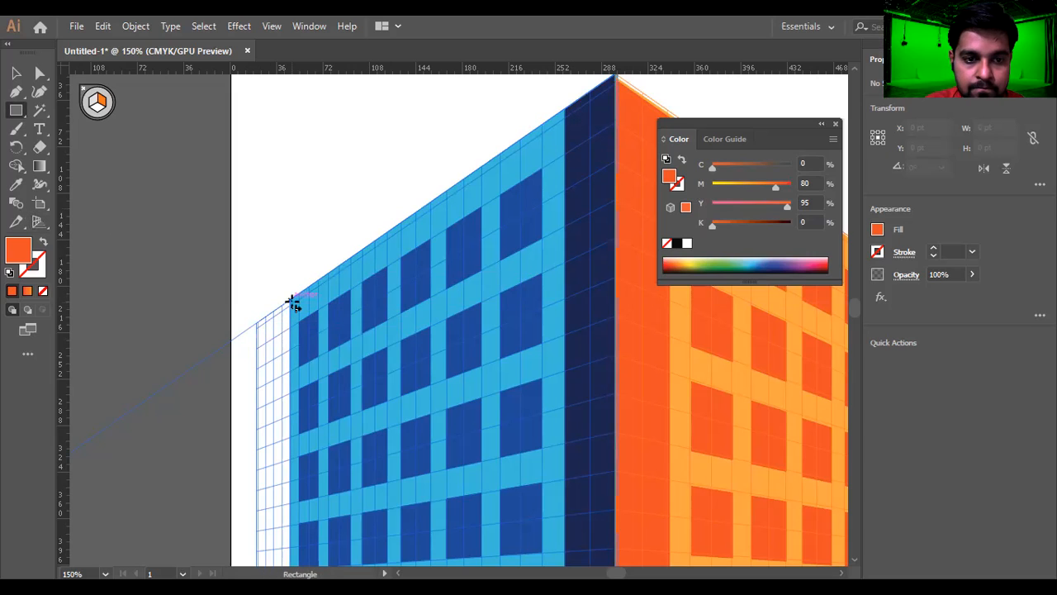
drag(290, 311, 356, 286)
key(ctrl+z)
key(1)
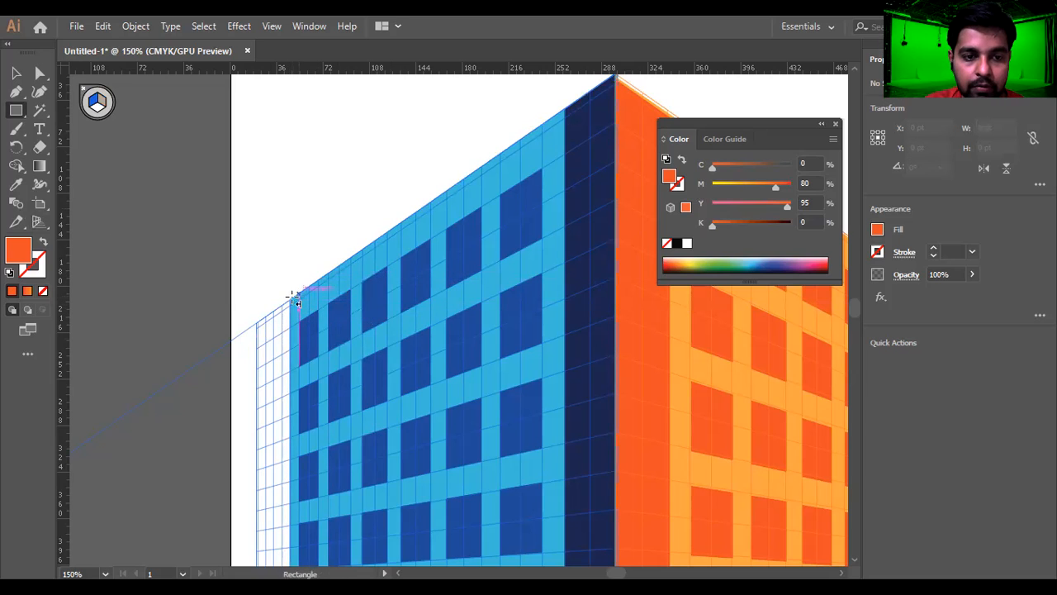
drag(295, 308, 564, 124)
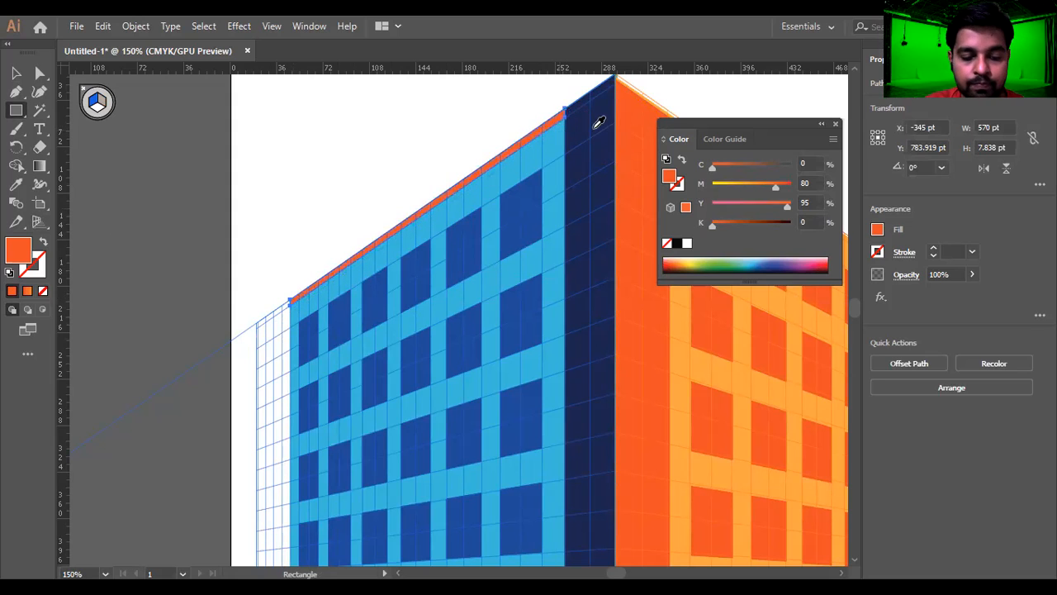
Sample the navy corner strip's fill onto the left wall's thin top-edge strip and deselect it
click(585, 118)
key(v)
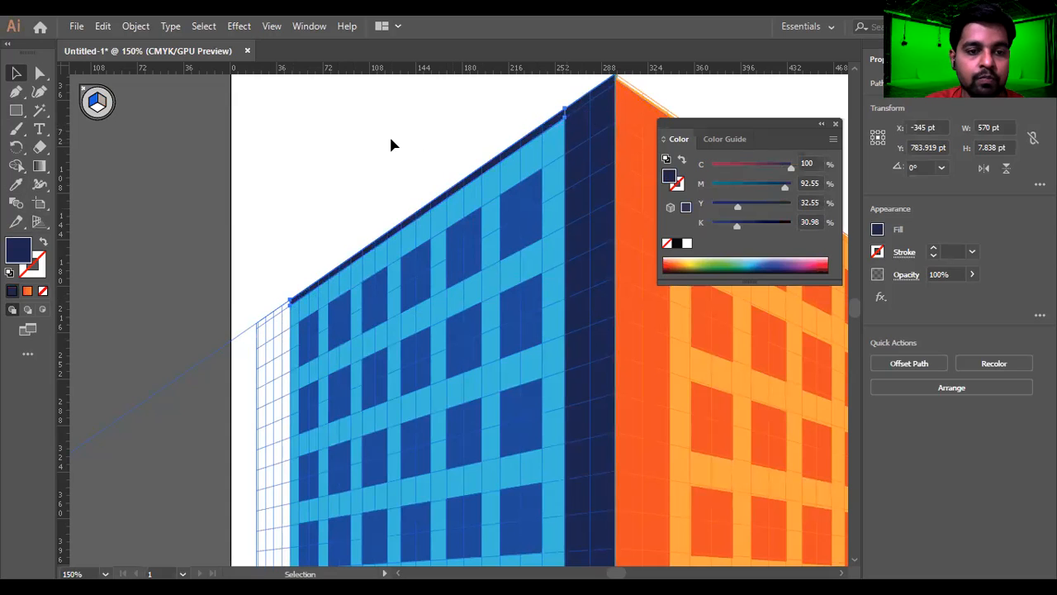
click(392, 145)
Draw a thin strip about 637 pt by 6.4 pt along the right wall's top edge and sample the corner strip's orange-red fill onto it
key(ctrl+minus)
key(ctrl+minus)
scroll(551, 143, up, 2)
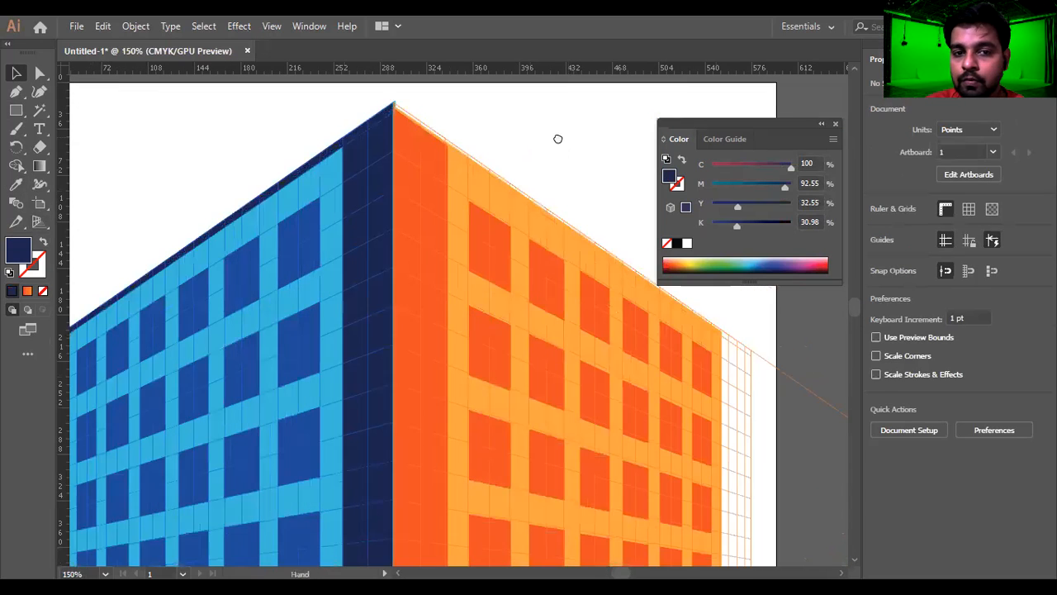
click(17, 111)
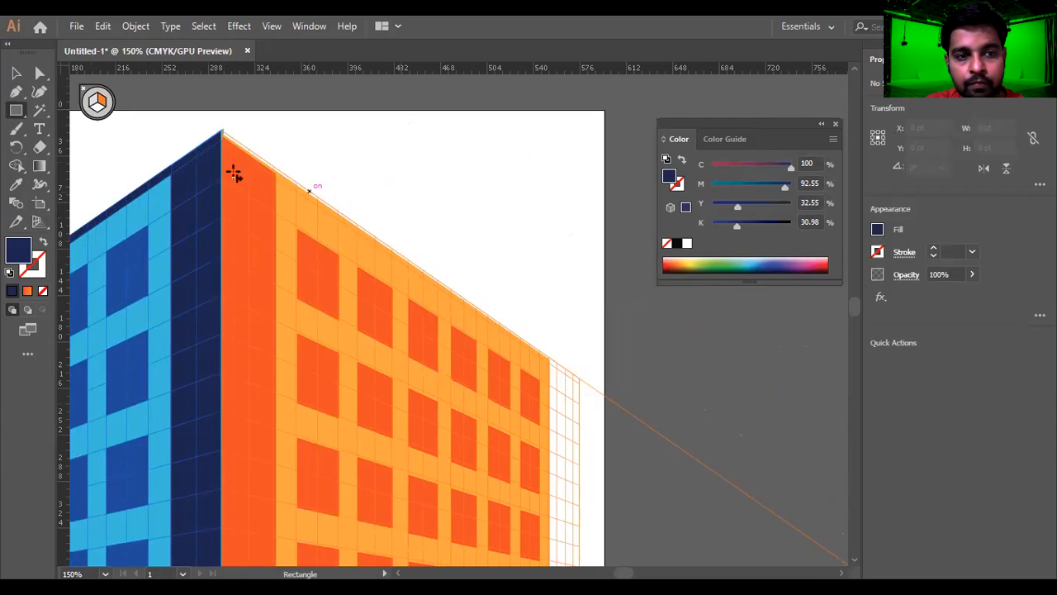
drag(222, 131, 549, 361)
key(i)
click(259, 187)
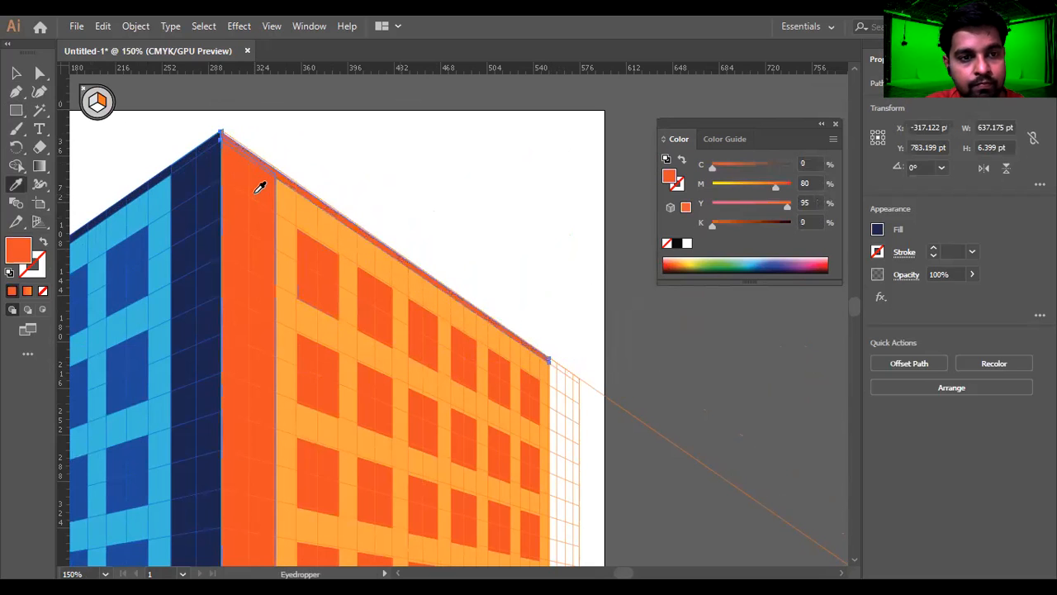
key(v)
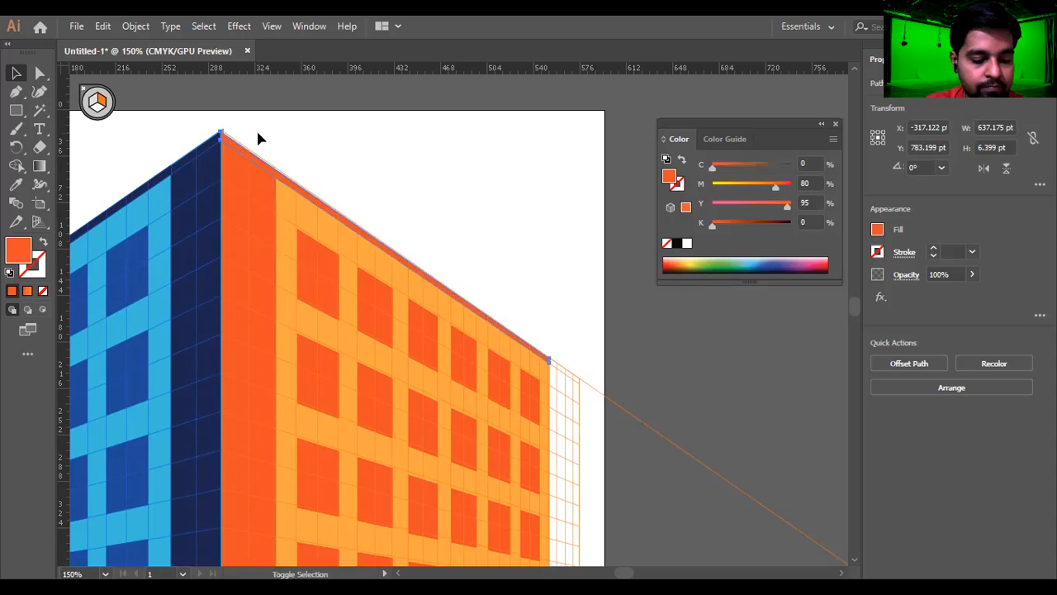
Try to move the light blue wall so its protruding top corner lines up with the building's front edge
key(shift+v)
scroll(222, 132, up, 5)
scroll(257, 120, up, 5)
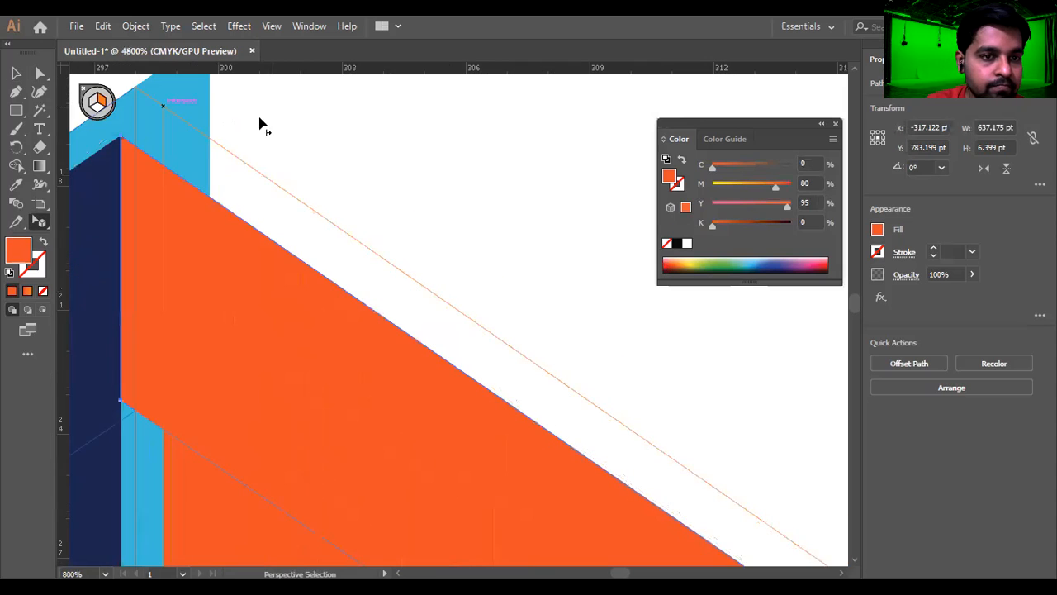
click(483, 163)
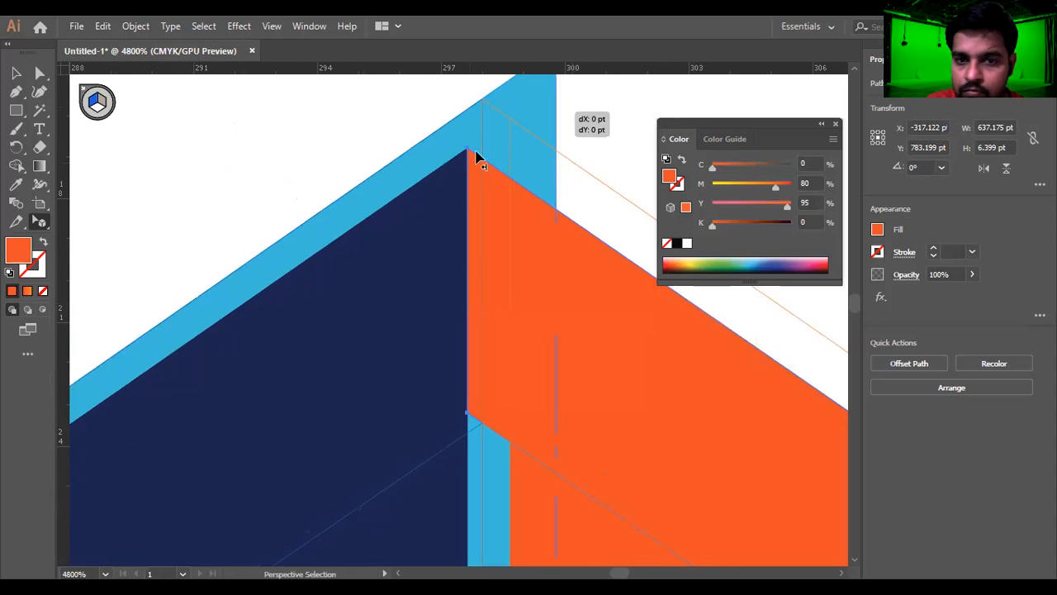
click(519, 111)
drag(519, 111, 441, 216)
key(ctrl+z)
drag(507, 144, 429, 209)
drag(492, 199, 431, 197)
click(507, 147)
drag(507, 147, 455, 203)
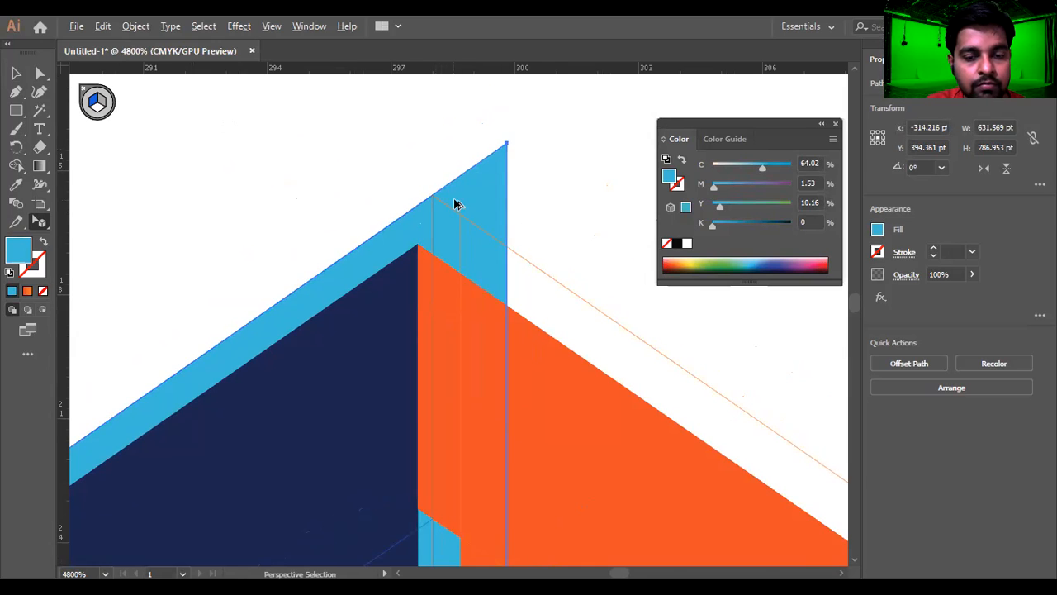
Examine the light blue wall's overhang above the navy corner strip at the building's top corner
scroll(455, 203, down, 8)
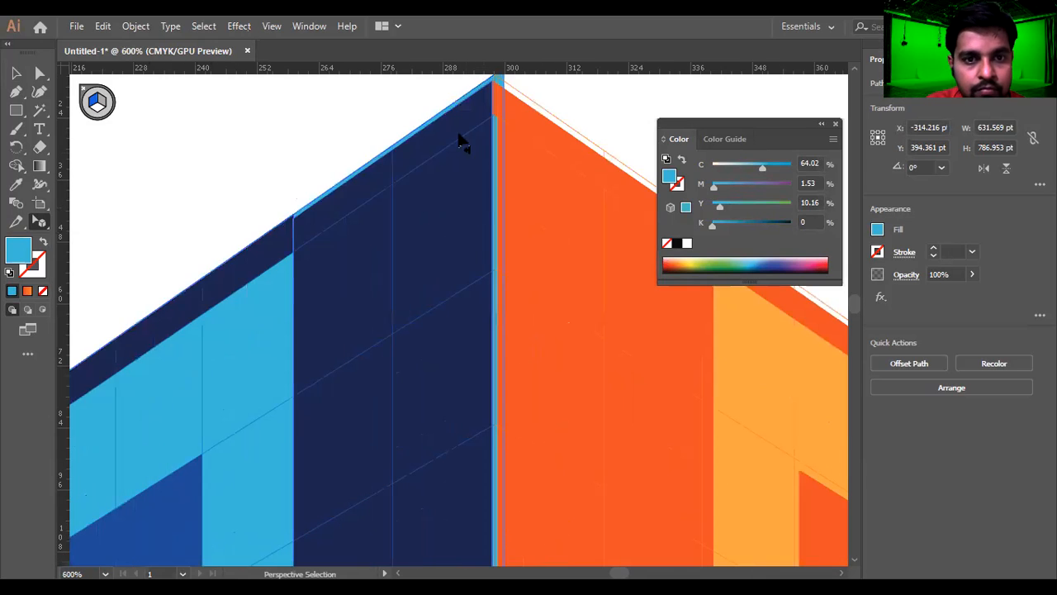
scroll(500, 99, up, 3)
drag(470, 218, 441, 349)
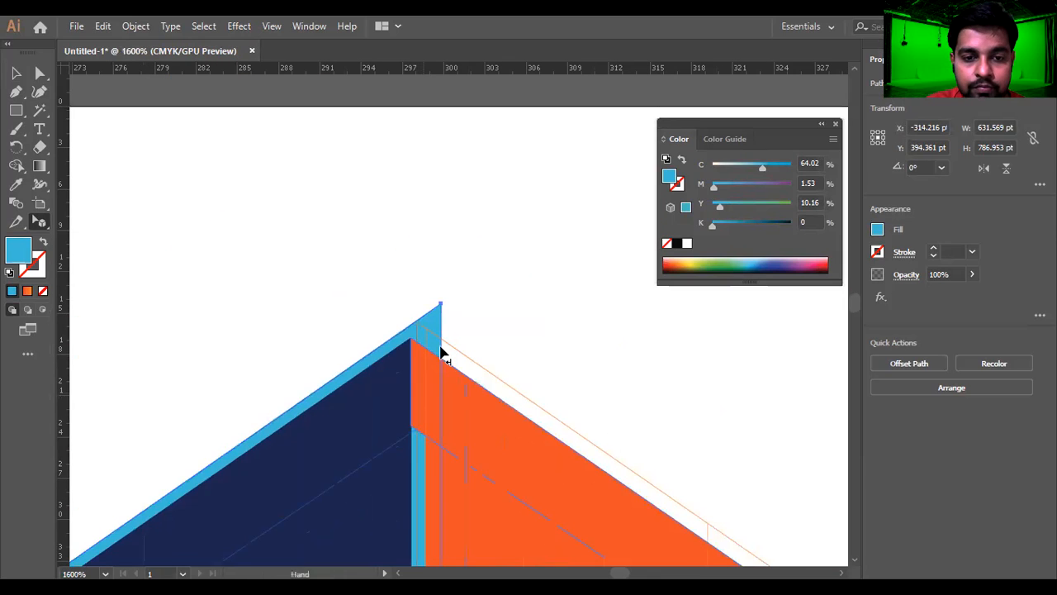
right_click(434, 318)
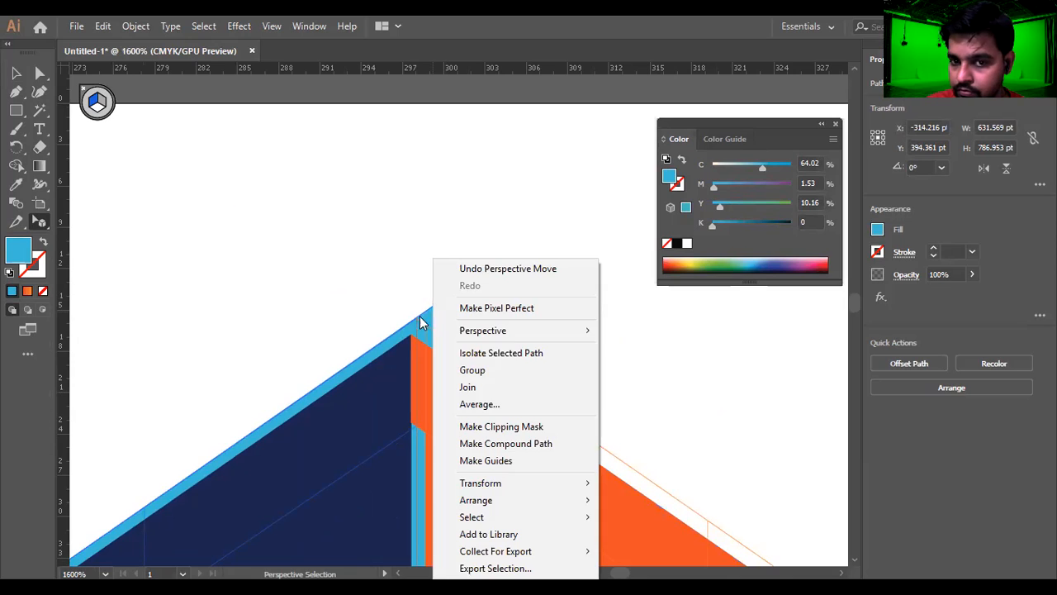
key(Escape)
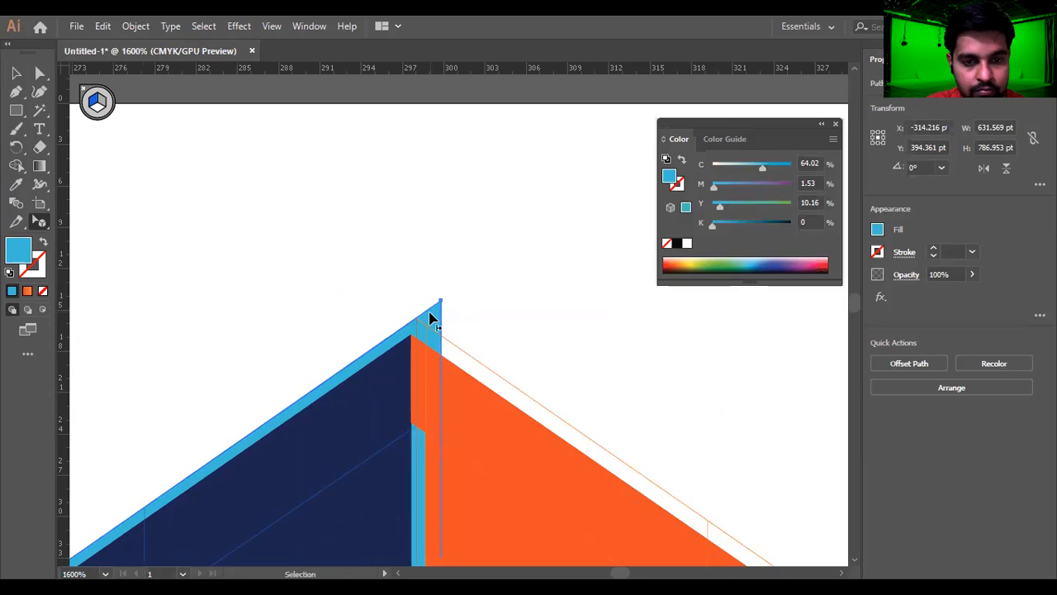
click(429, 317)
click(419, 330)
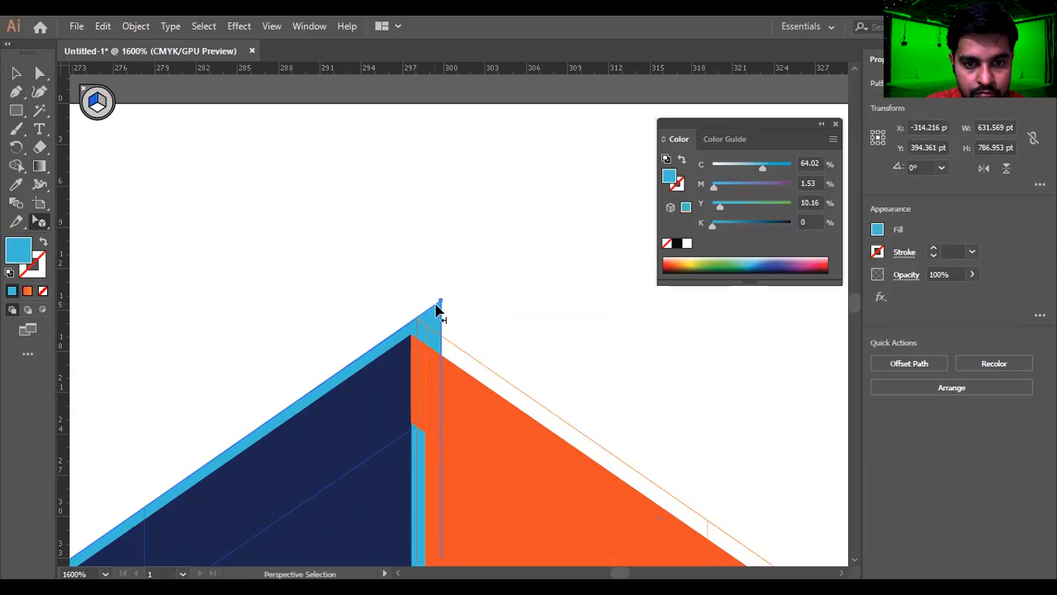
drag(418, 337, 420, 378)
click(394, 372)
Deselect the navy corner strip and hide the perspective grid so the whole building can be viewed on its own
scroll(465, 359, down, 6)
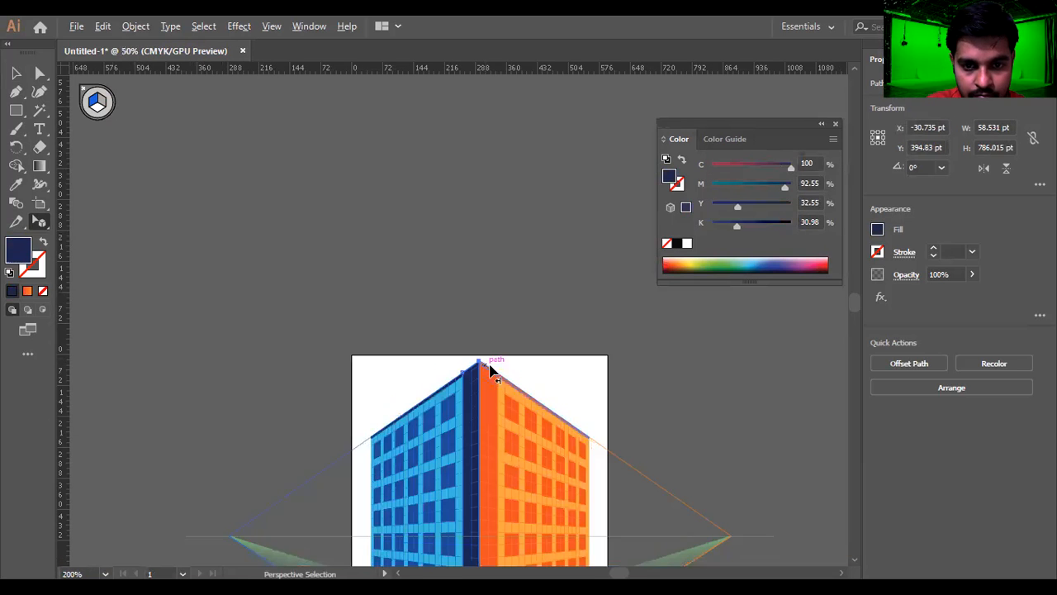
scroll(488, 364, down, 5)
click(489, 368)
scroll(468, 390, up, 5)
scroll(636, 291, up, 4)
scroll(535, 302, down, 4)
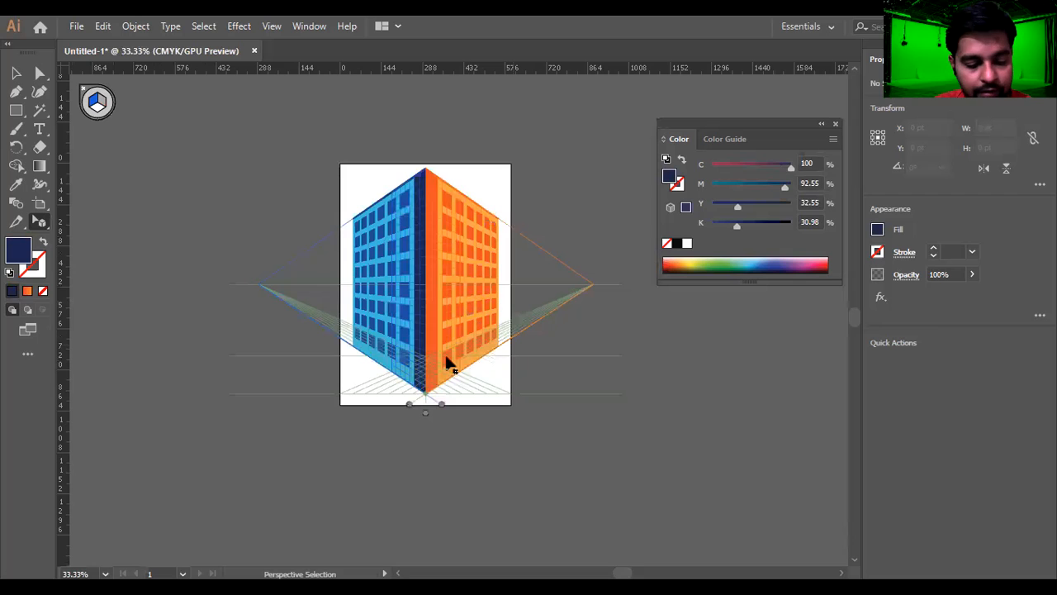
key(ctrl+shift+i)
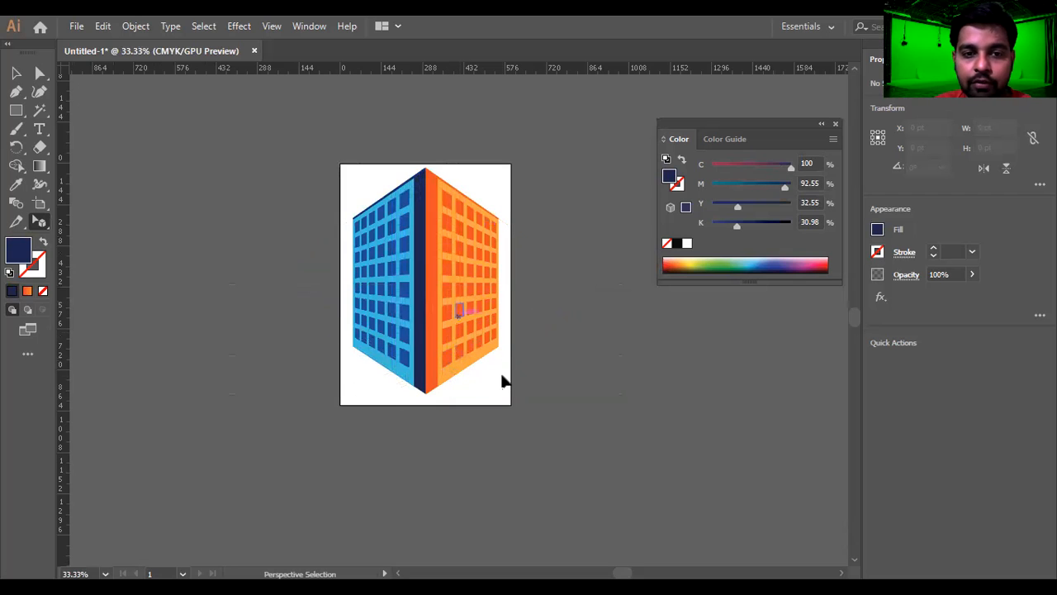
scroll(344, 388, up, 3)
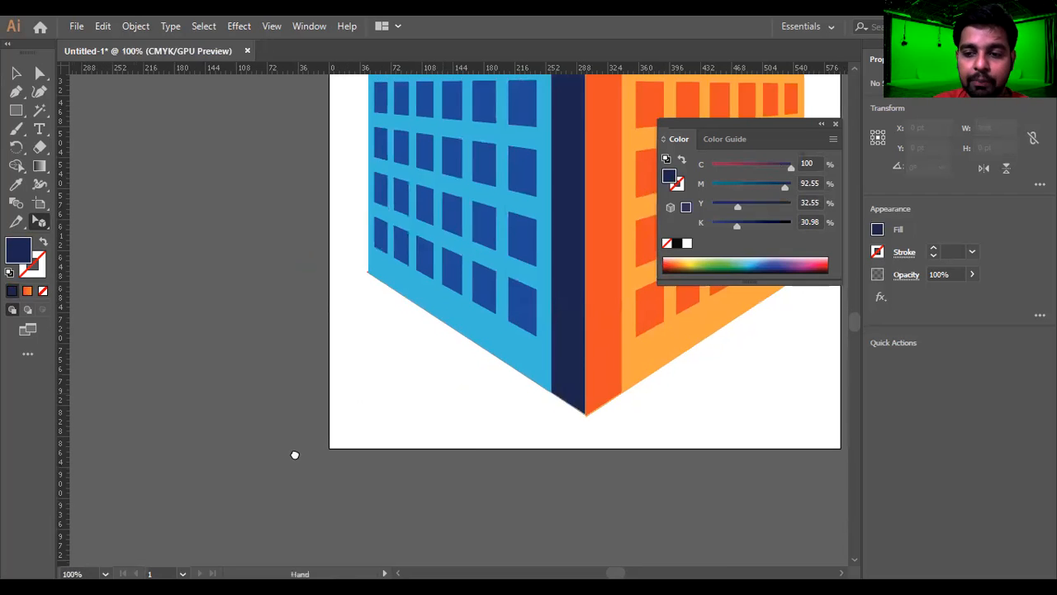
scroll(295, 454, down, 2)
scroll(298, 450, up, 1)
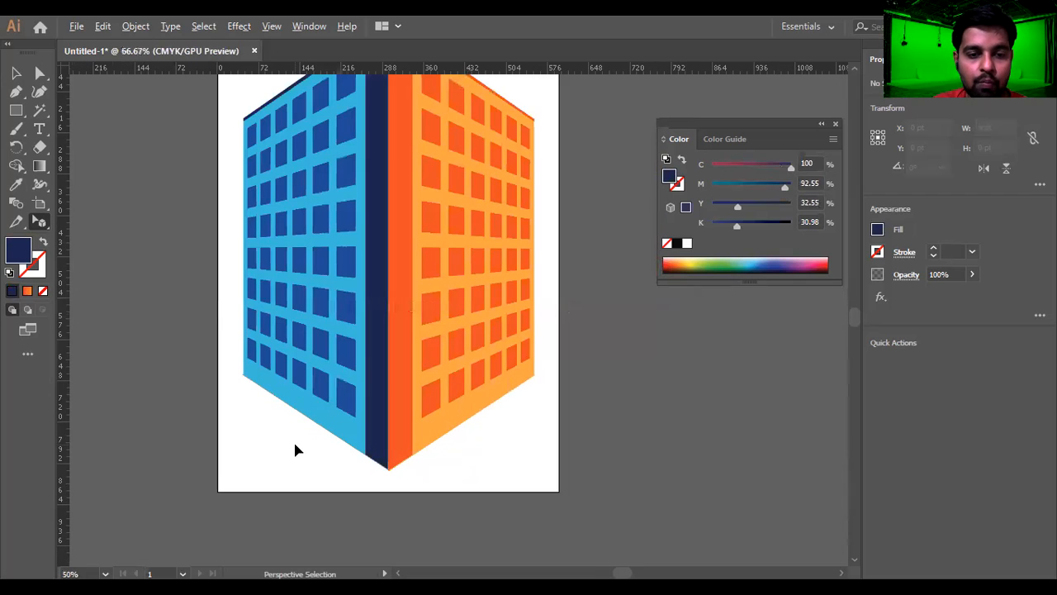
scroll(295, 446, down, 1)
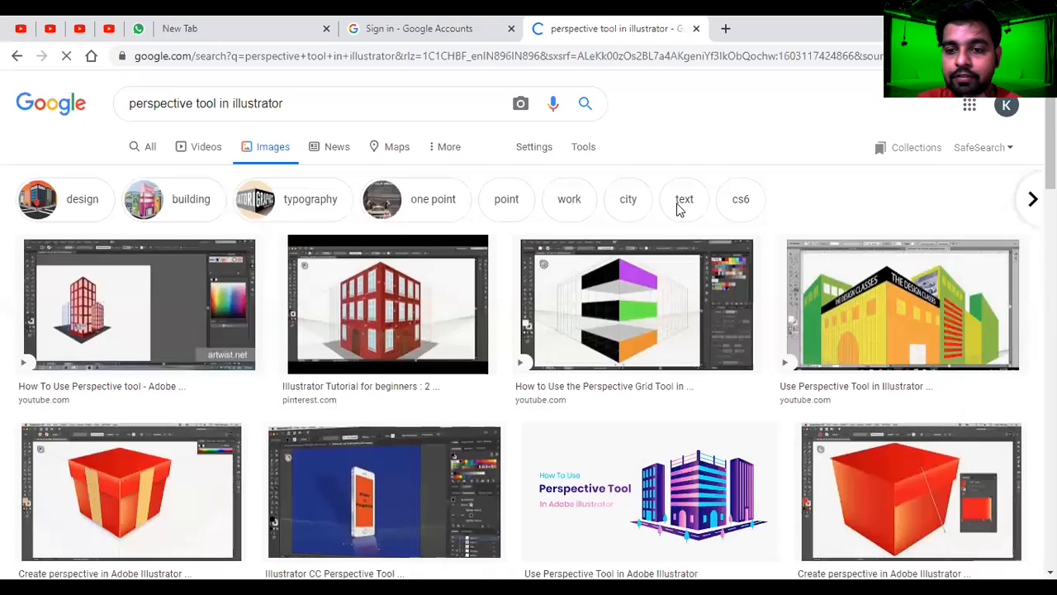
From the "perspective tool in illustrator" image results, preview the Vasundhara Infotech buildings picture and start saving it to the Desktop
scroll(675, 186, down, 3)
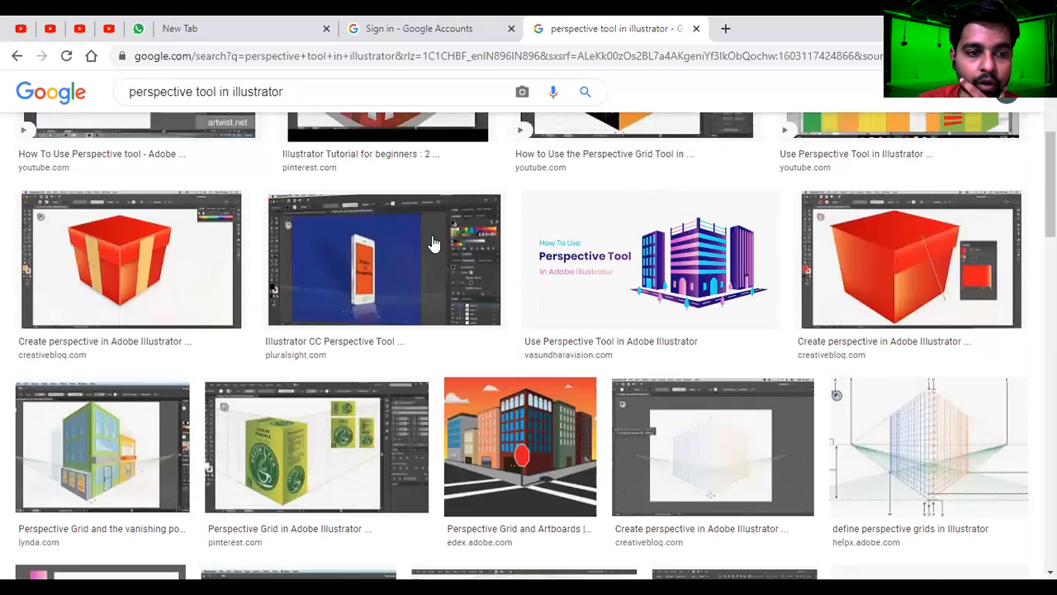
click(697, 275)
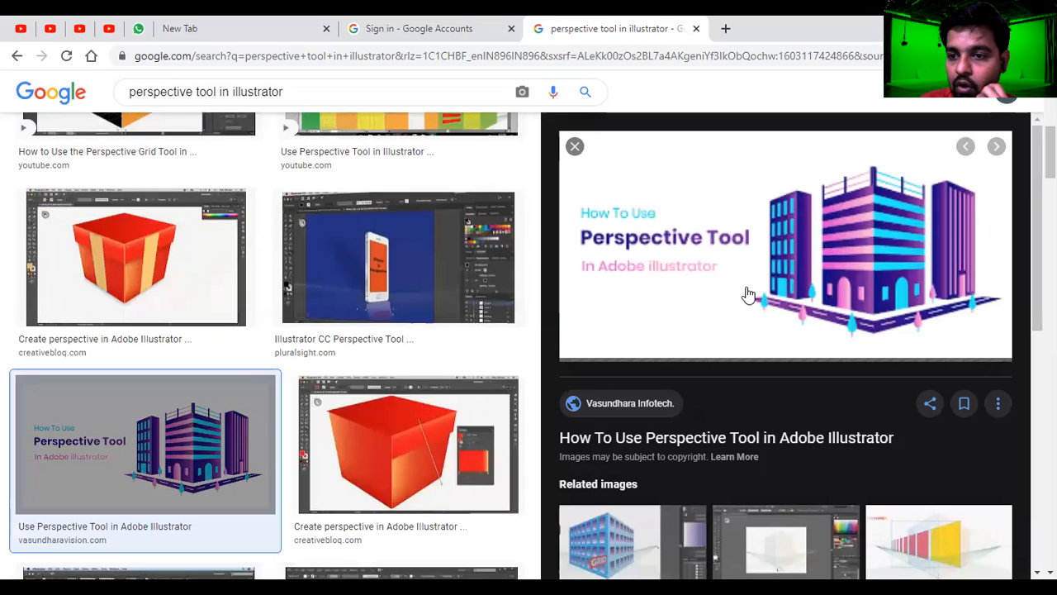
right_click(857, 200)
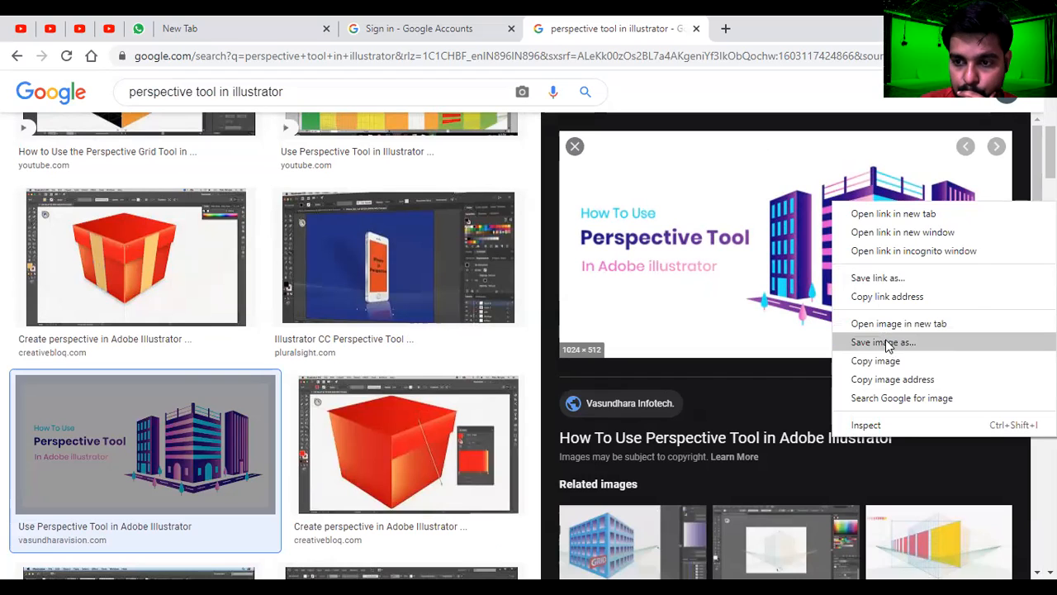
click(888, 343)
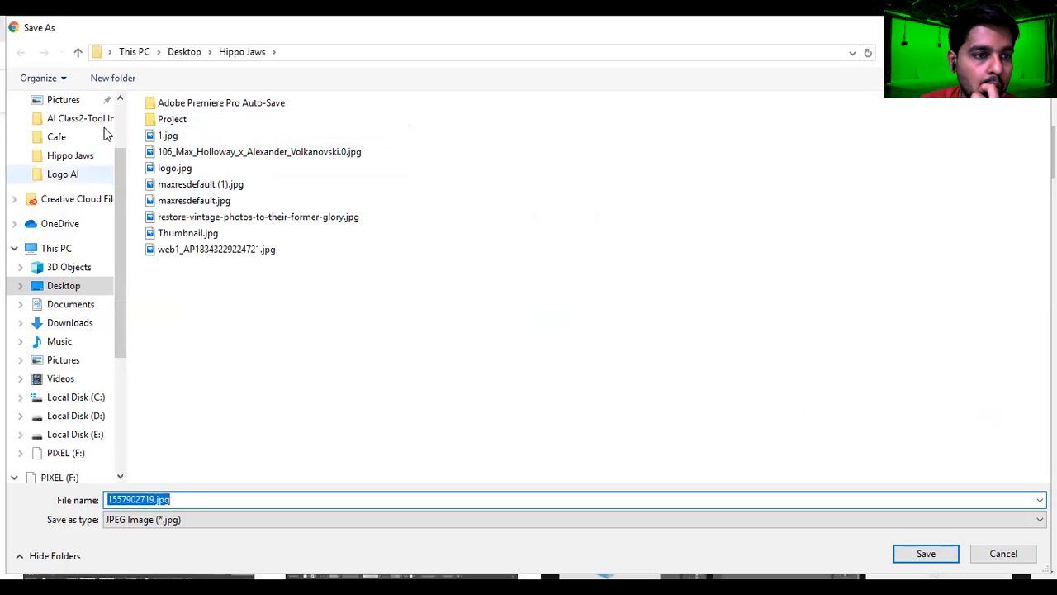
click(74, 289)
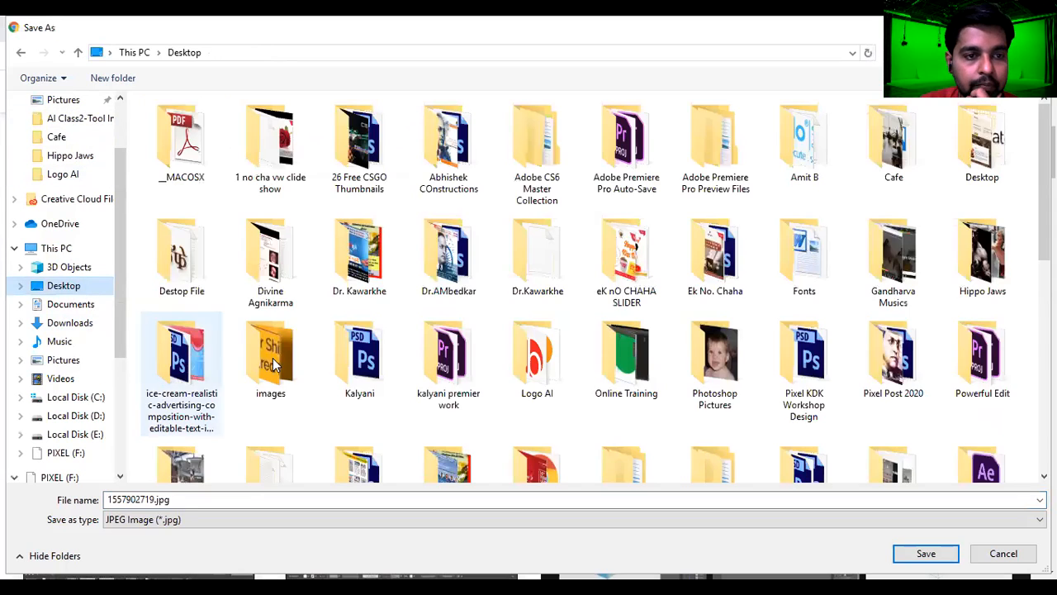
Try to save the picture under the existing file name images.jpg
click(544, 164)
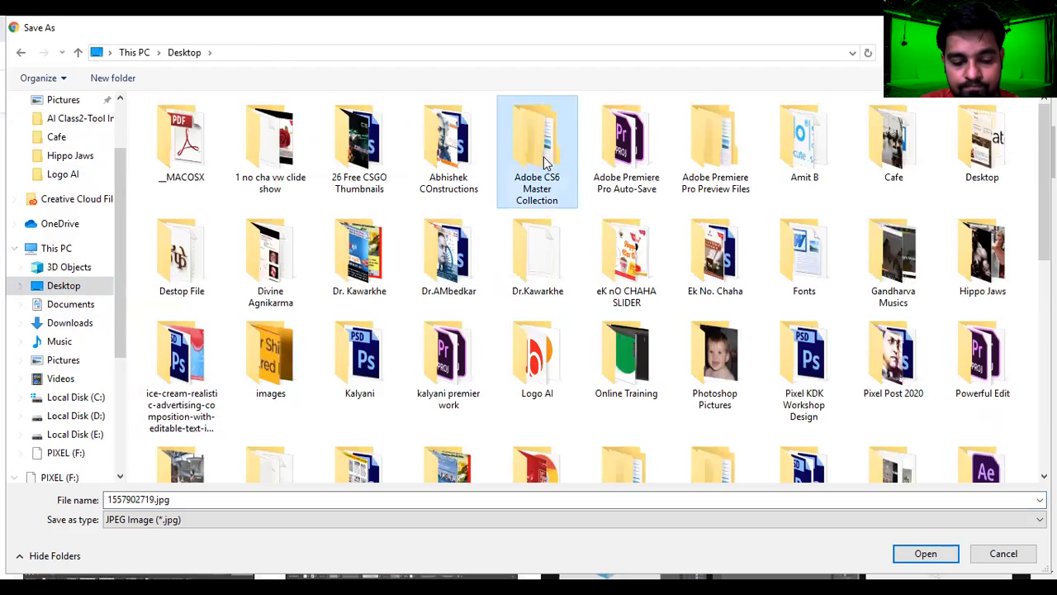
key(i)
click(808, 180)
key(i)
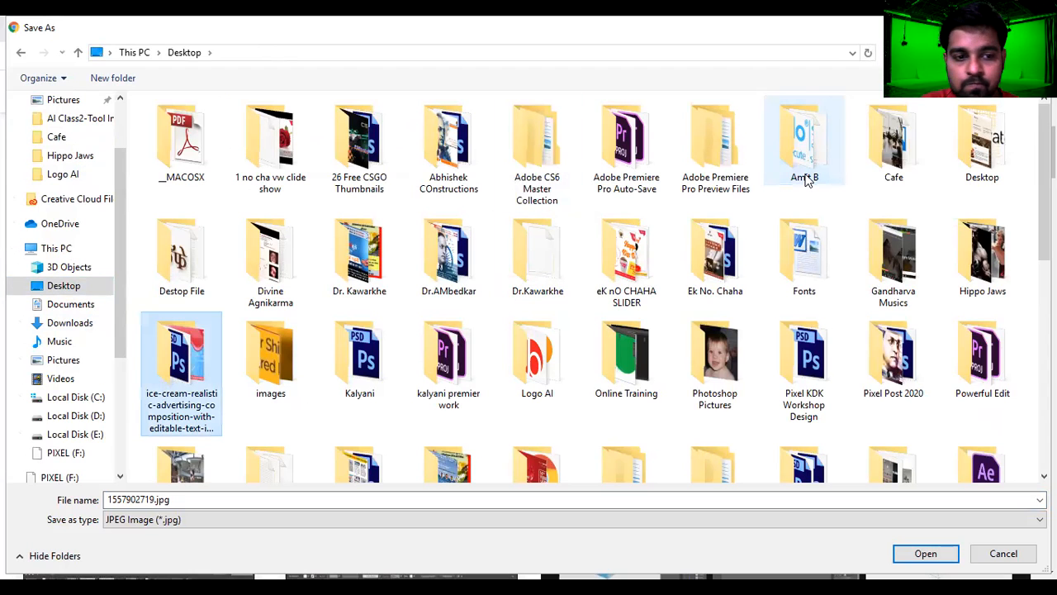
key(i)
key(i)
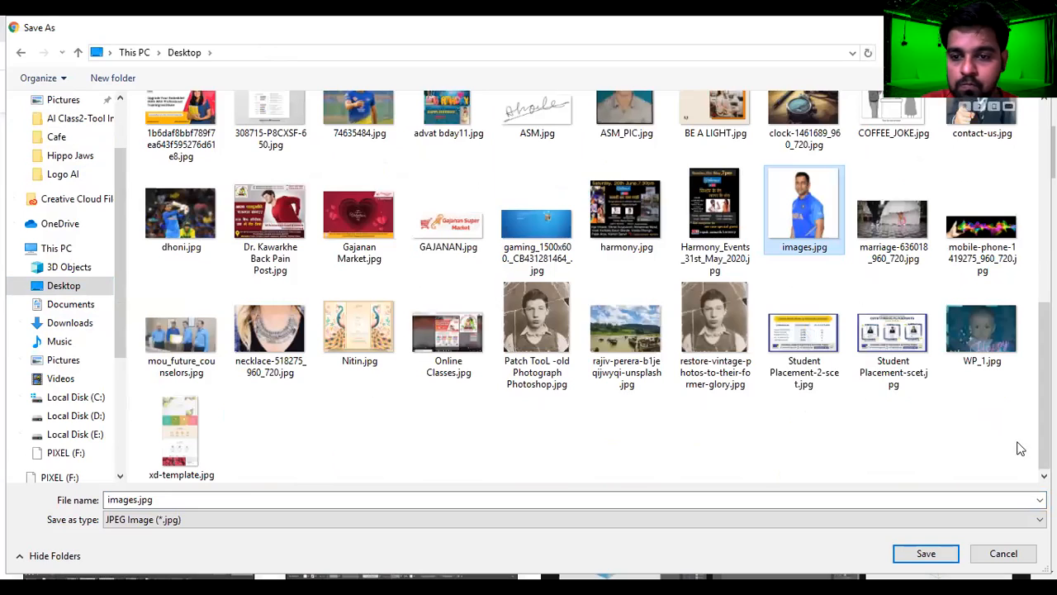
click(927, 553)
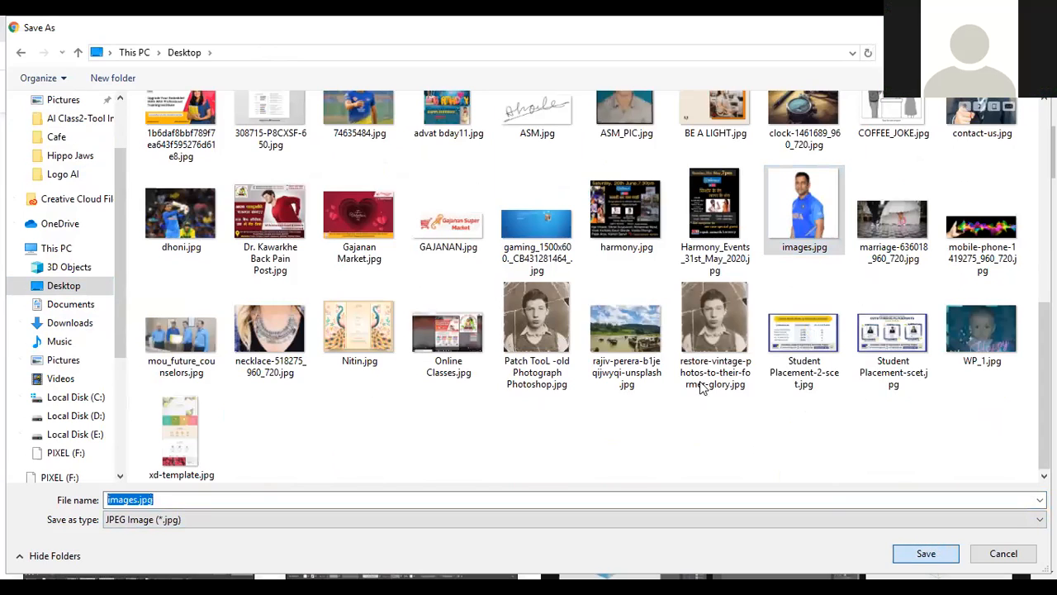
key(Return)
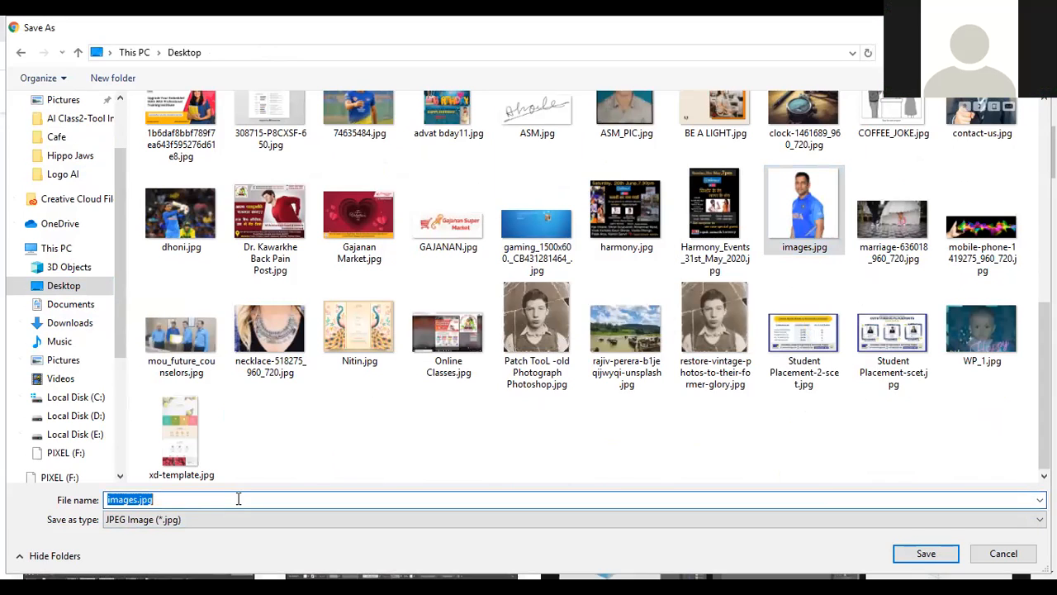
Name the picture file perspective and save it as a JPEG on the Desktop
text(p)
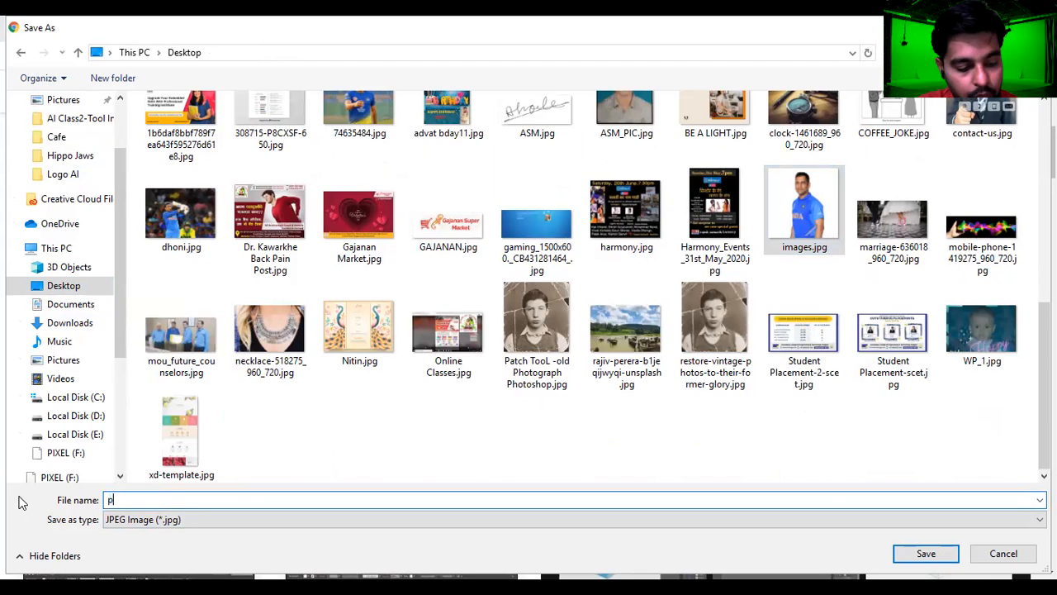
text(erspective)
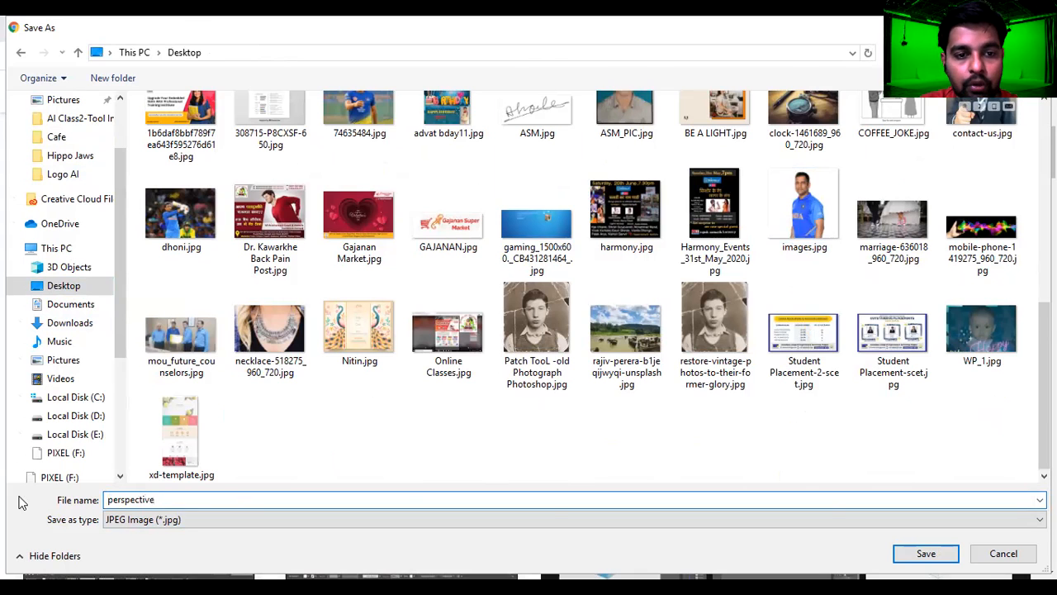
key(Return)
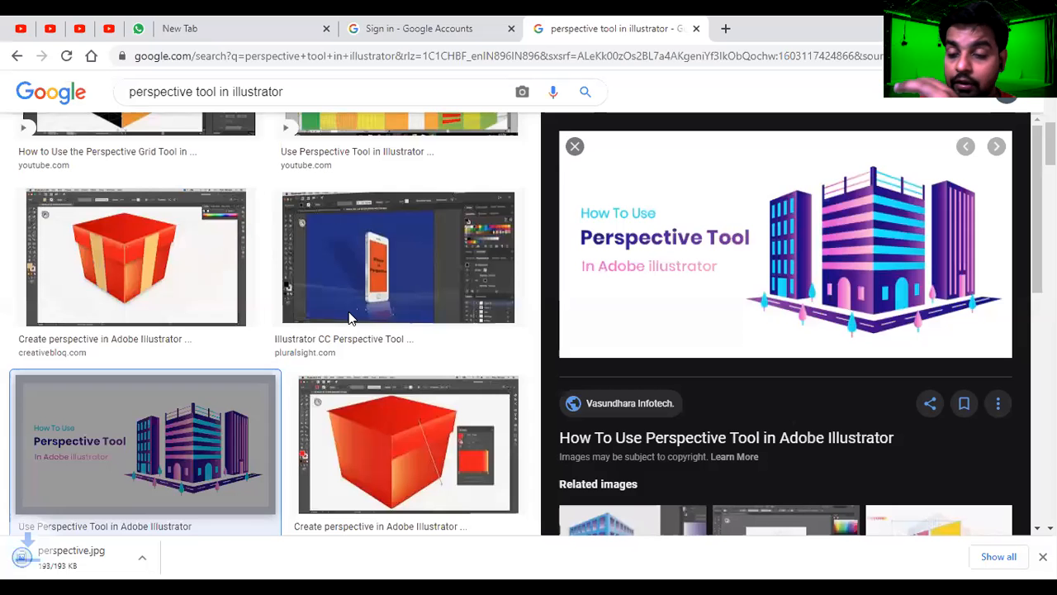
Look through the related images and preview the Class 22 Perspective Grid picture of an orange castle
scroll(652, 261, down, 1)
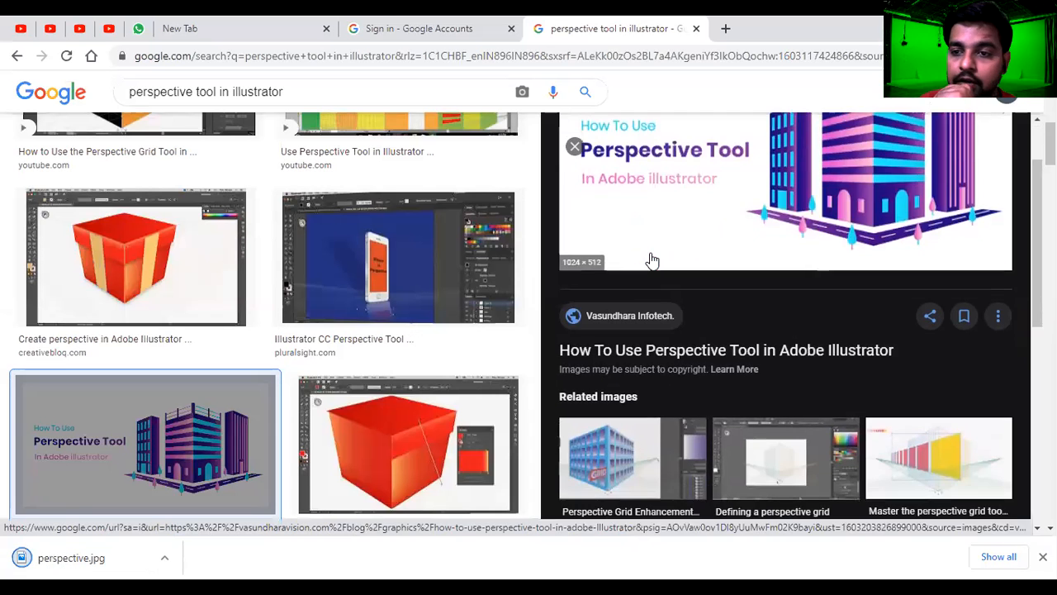
scroll(702, 263, up, 1)
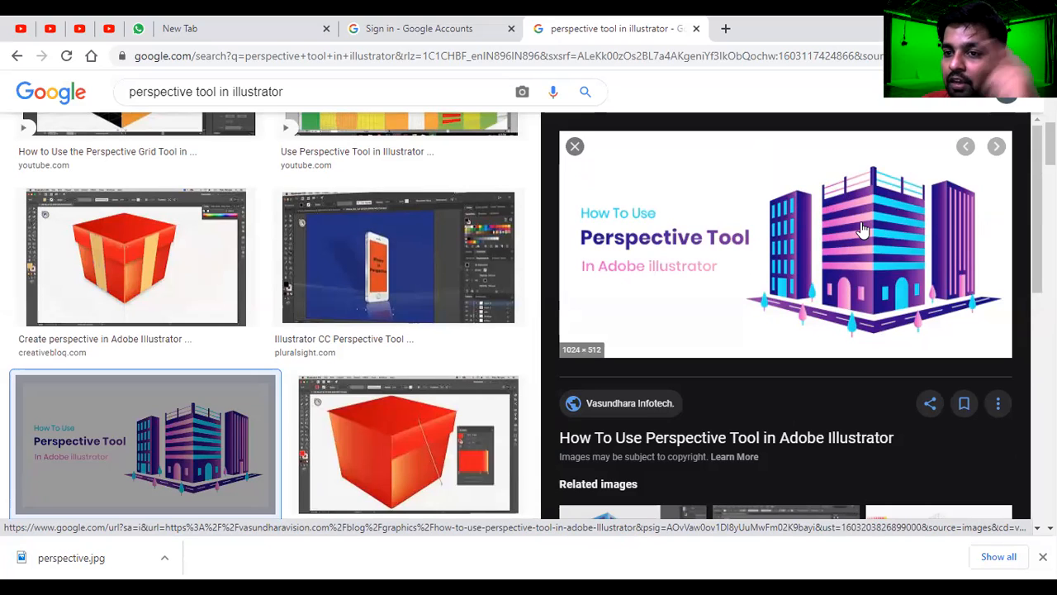
scroll(882, 221, down, 2)
scroll(881, 218, down, 3)
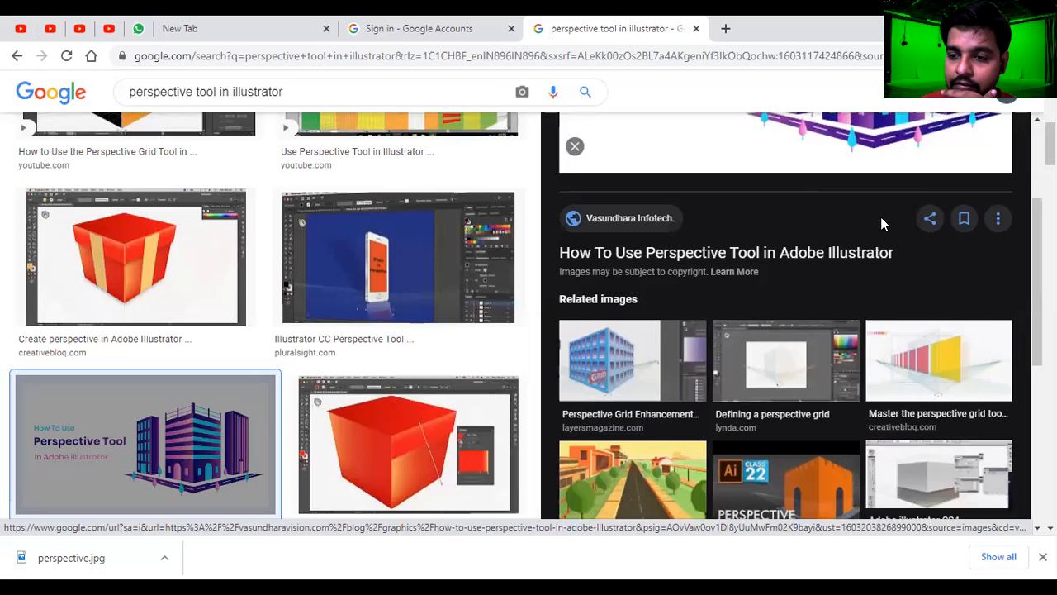
click(826, 373)
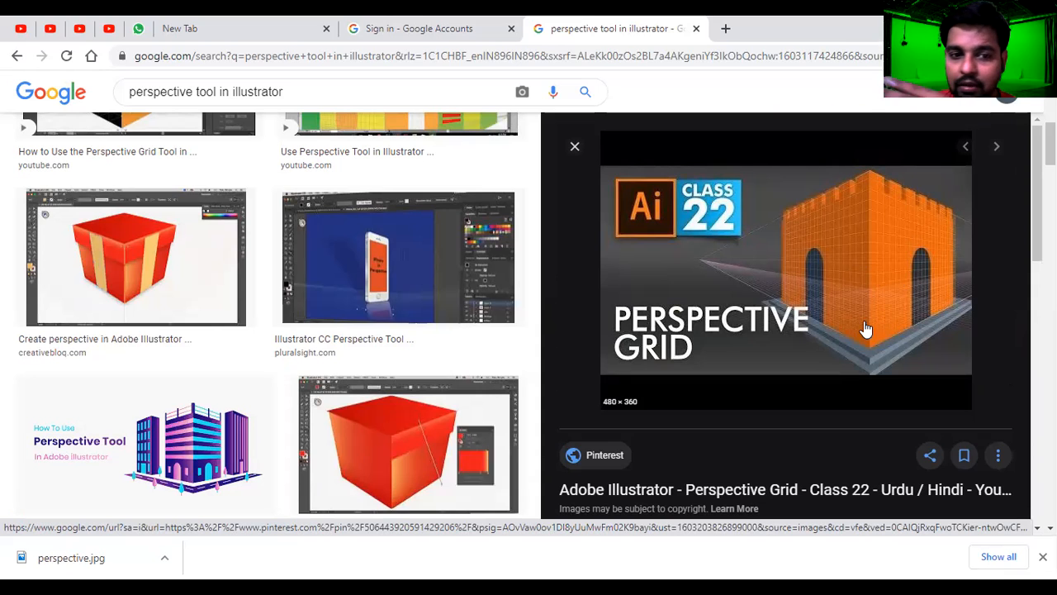
Browse back through the image results and preview the red two-point perspective building tutorial for beginners
scroll(867, 325, up, 3)
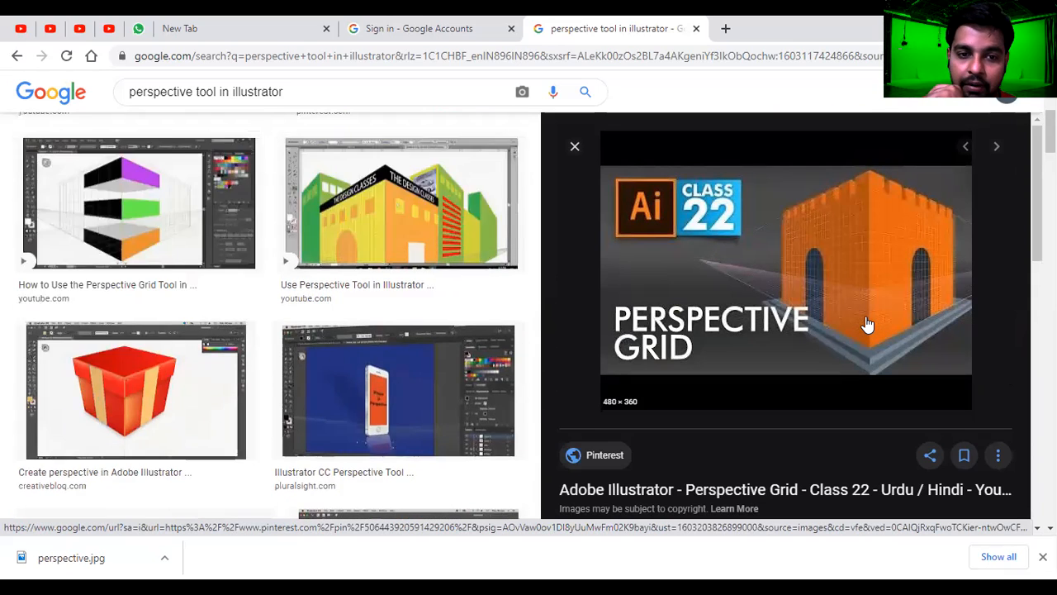
scroll(864, 324, down, 2)
scroll(864, 322, up, 2)
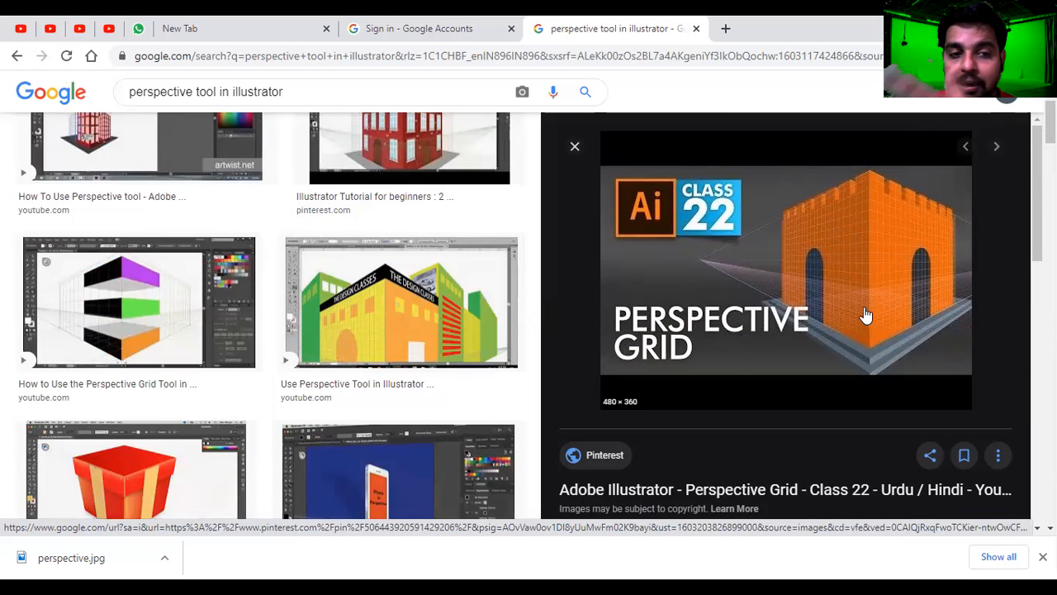
scroll(863, 314, up, 2)
click(438, 338)
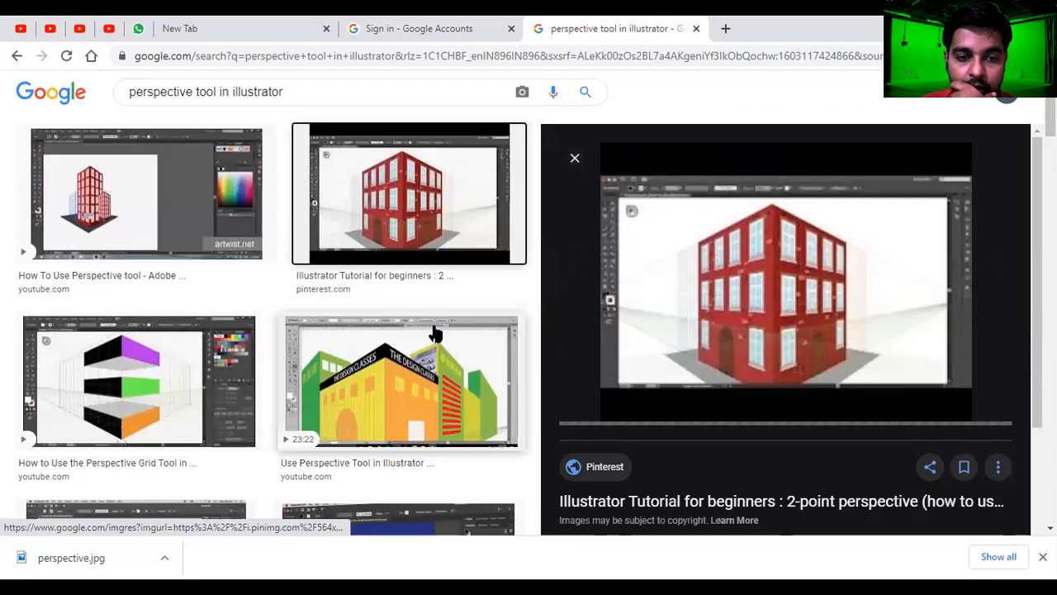